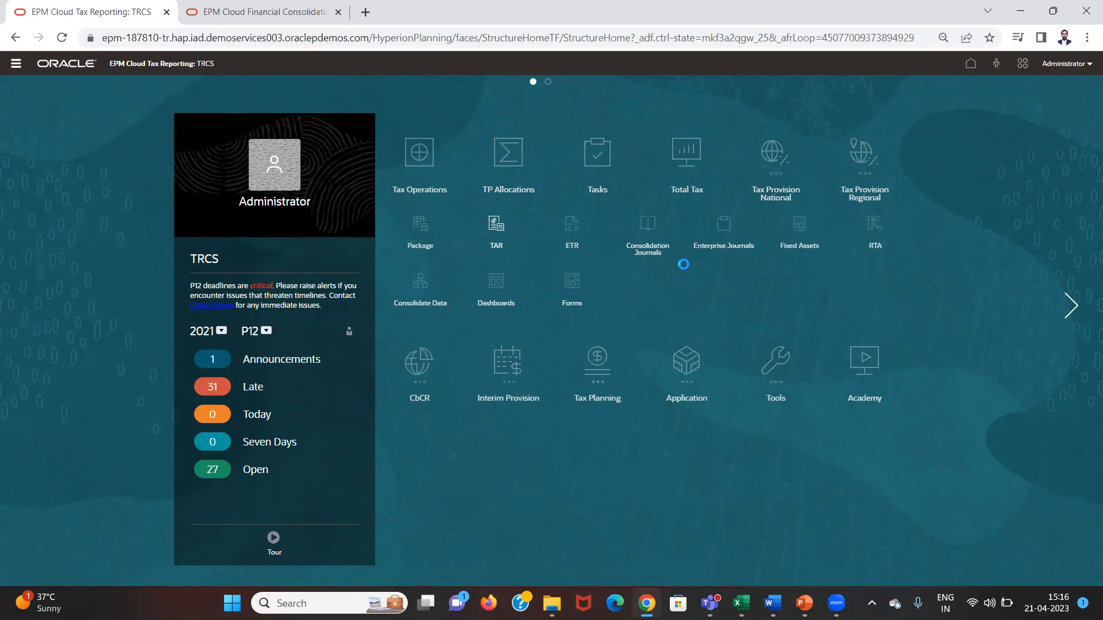
Open the TAR form and go down the Current Expense column to the Difference (JE) (a - b) row.
click(491, 233)
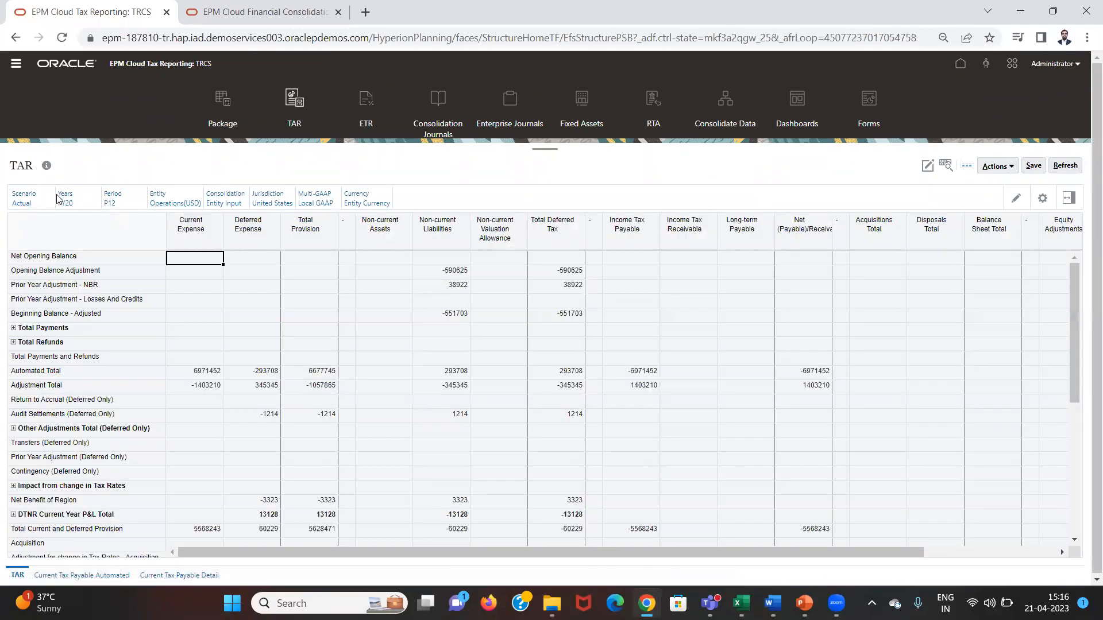
click(264, 389)
key(Down)
key(Down)
key(Down)
key(Down)
key(Down)
key(Down)
key(Down)
key(Down)
key(Down)
key(Down)
key(Down)
key(Down)
key(Down)
key(Down)
key(Down)
key(Down)
key(Down)
key(Down)
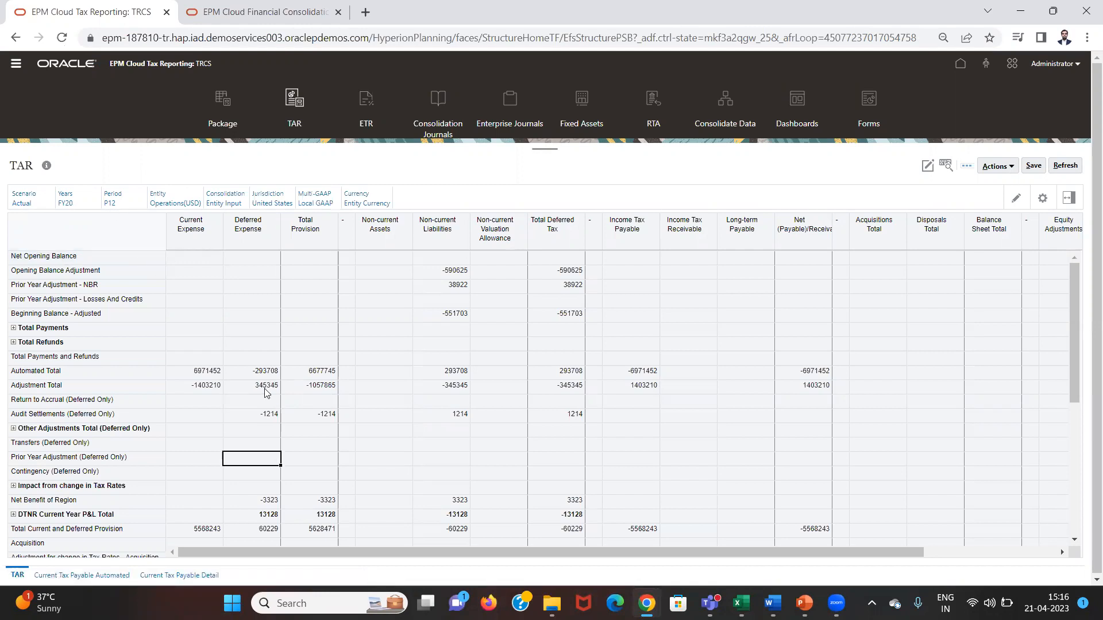
key(Down)
key(Down)
key(Down)
key(Down)
key(Down)
key(Down)
key(Down)
key(Left)
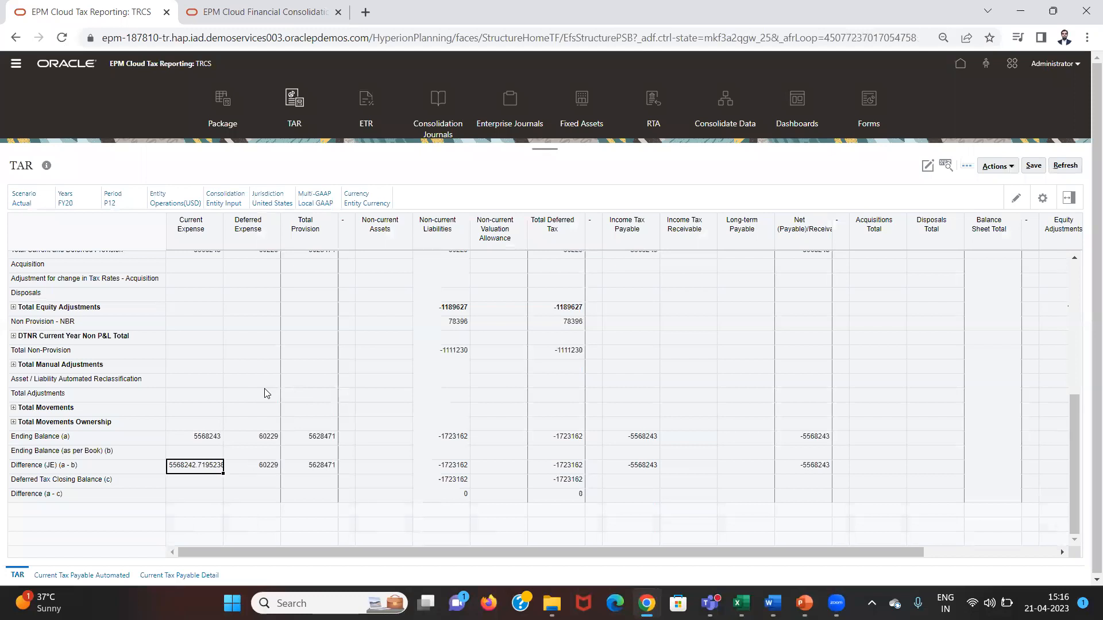
Examine the Ending Balance (a), Ending Balance (as per Book) (b) and Difference (JE) rows of the TAR form.
click(143, 466)
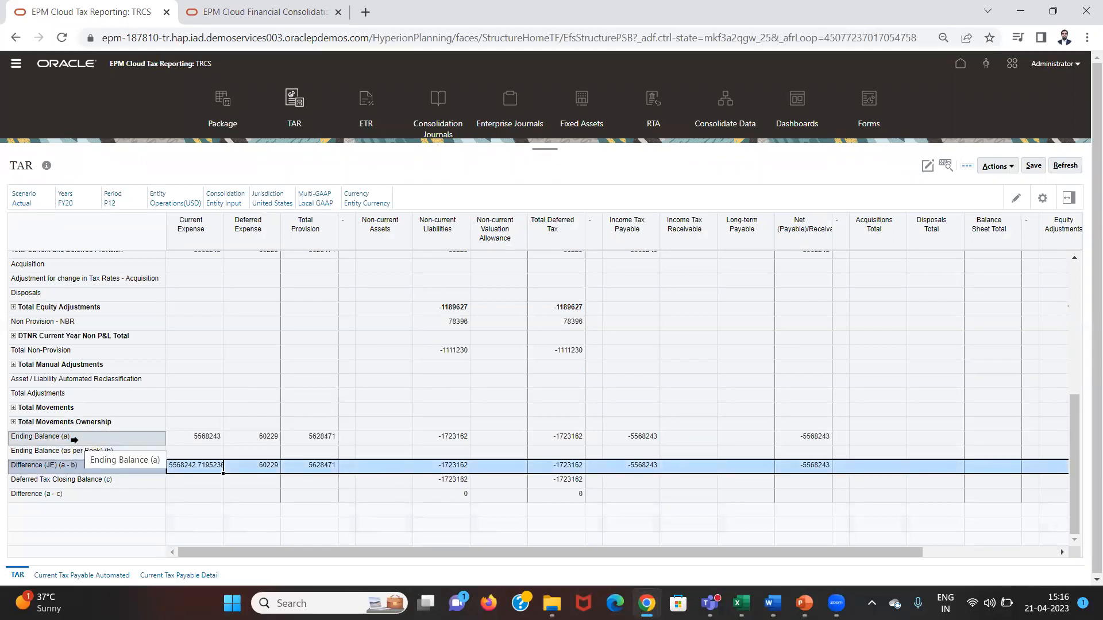
scroll(73, 439, up, 1)
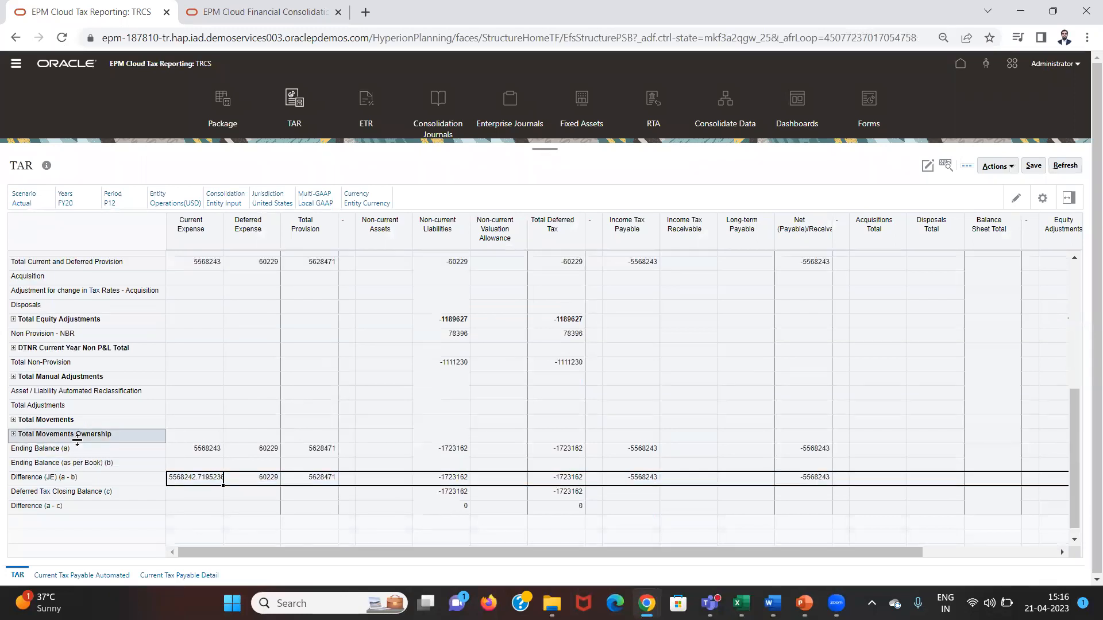
click(180, 454)
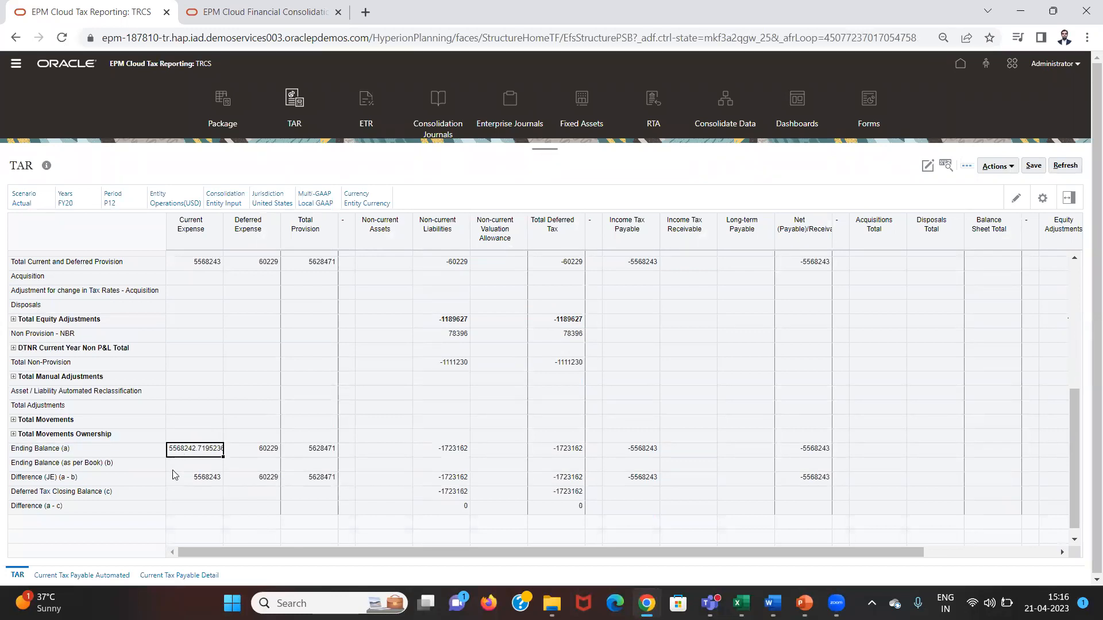
click(172, 470)
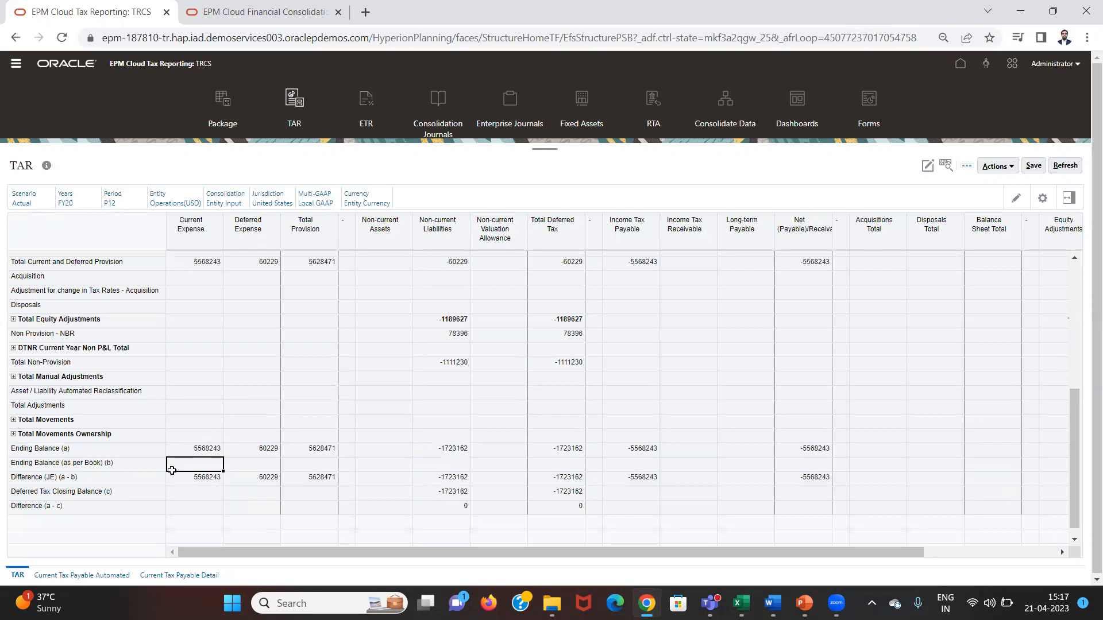
key(Tab)
key(Tab)
key(Tab)
key(Tab)
key(Tab)
key(shift+Tab)
key(shift+Tab)
key(shift+Tab)
key(shift+Tab)
key(shift+Tab)
click(172, 474)
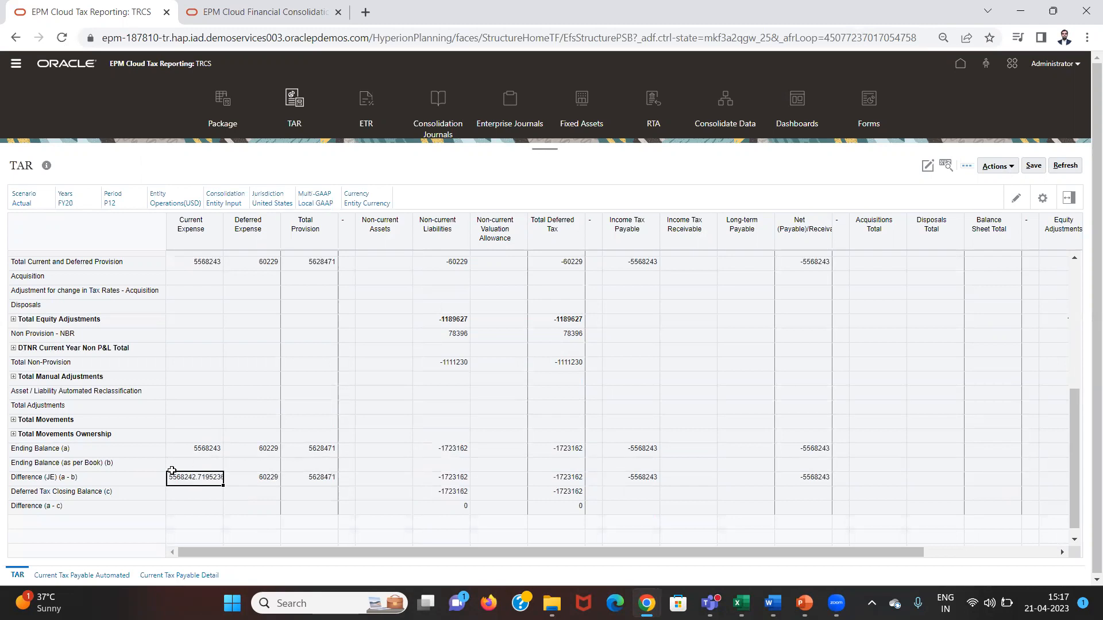
Review the Difference (JE) row across the TAR account columns and return to Current Expense.
scroll(241, 460, right, 2)
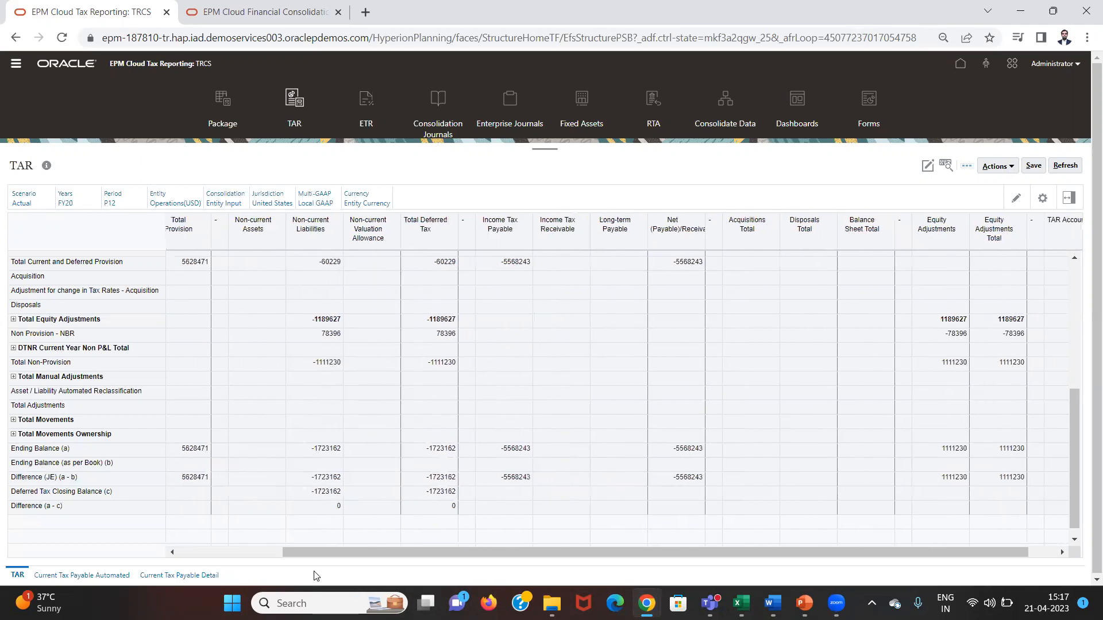
drag(316, 548, 147, 533)
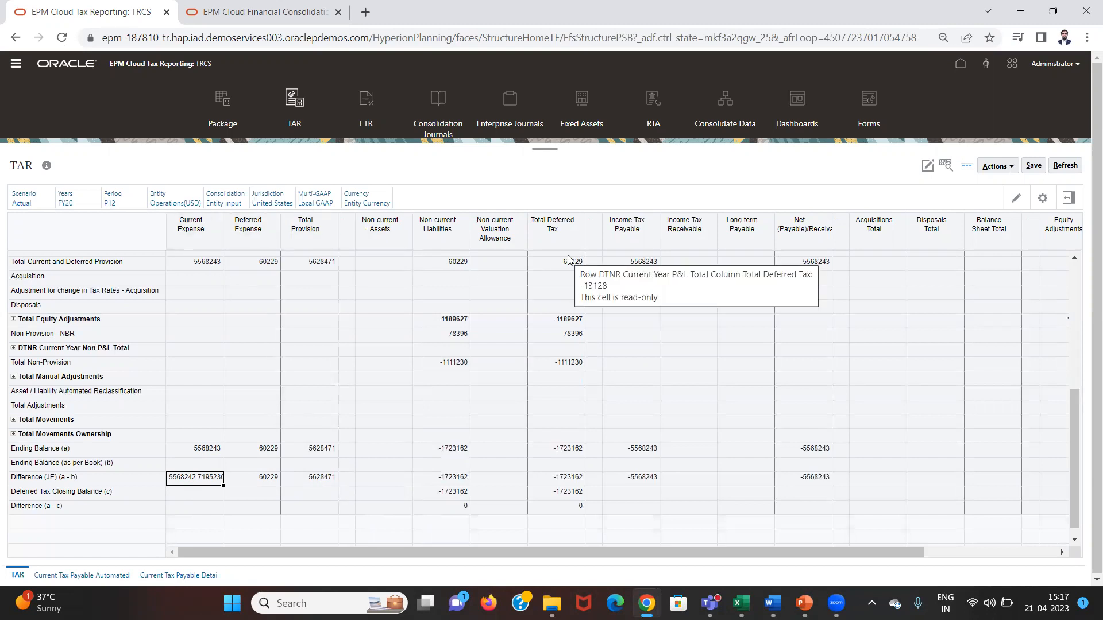
key(Tab)
key(Tab)
key(Tab)
key(Tab)
key(Tab)
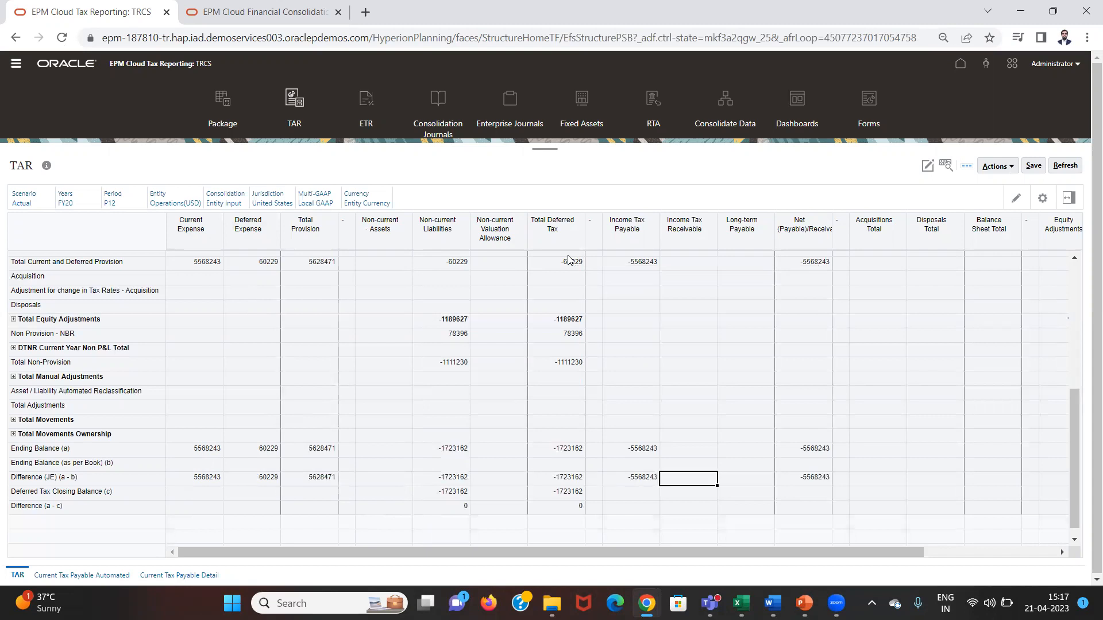
key(Tab)
key(Tab)
key(Tab)
key(Tab)
key(shift+Tab)
key(shift+Tab)
key(shift+Tab)
key(shift+Tab)
key(shift+Tab)
key(shift+Tab)
key(shift+Tab)
key(shift+Tab)
key(shift+Tab)
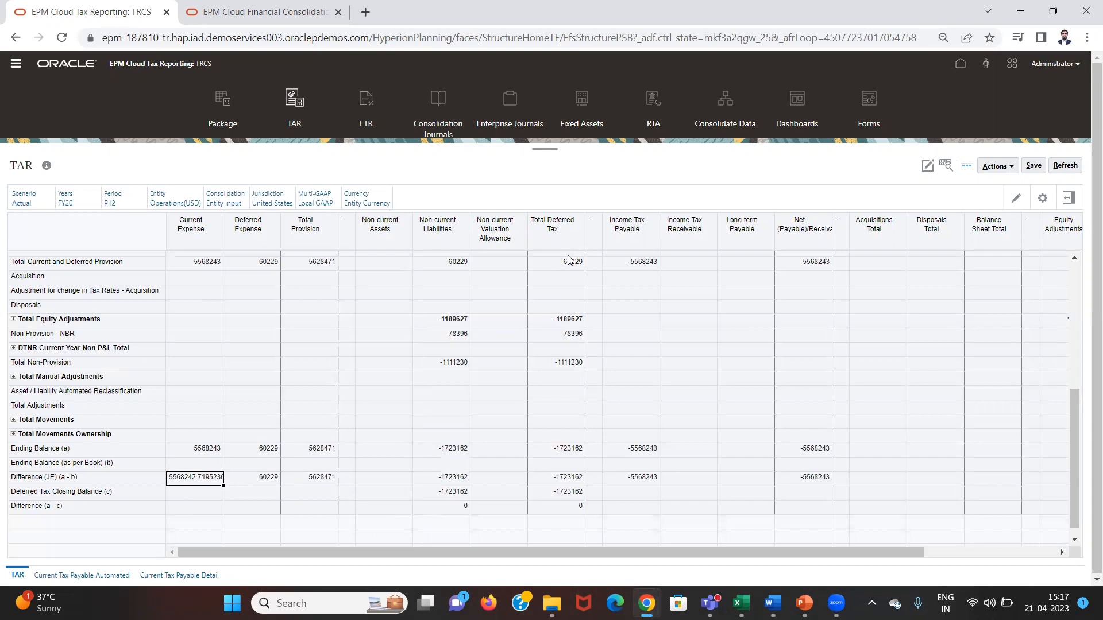
Return to the home page and open the list of Export Data jobs in the Application overview.
click(963, 74)
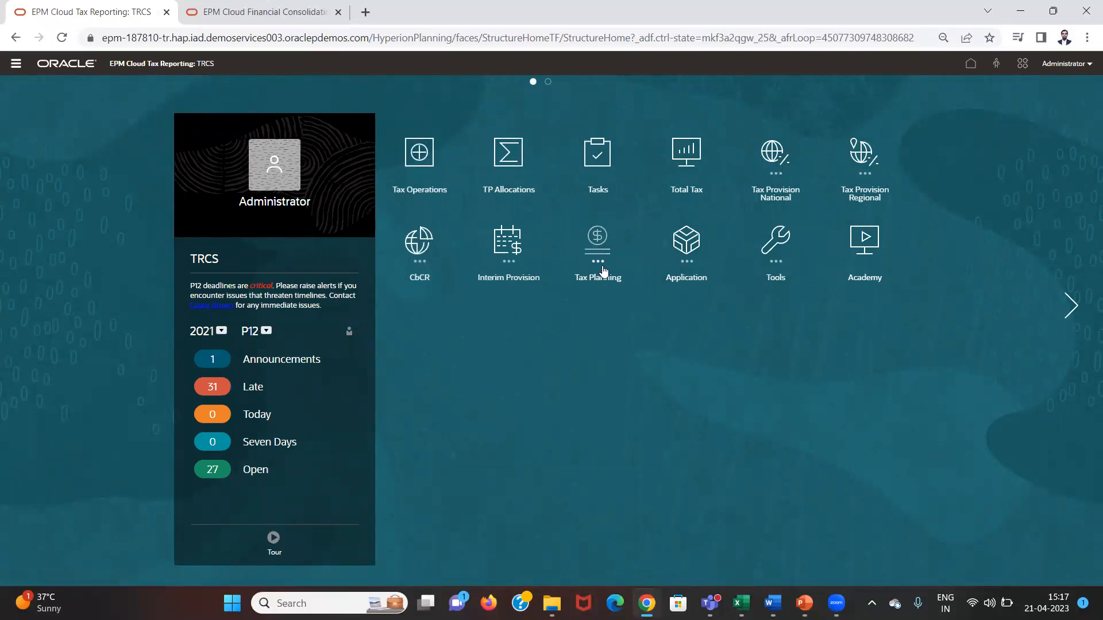
click(664, 282)
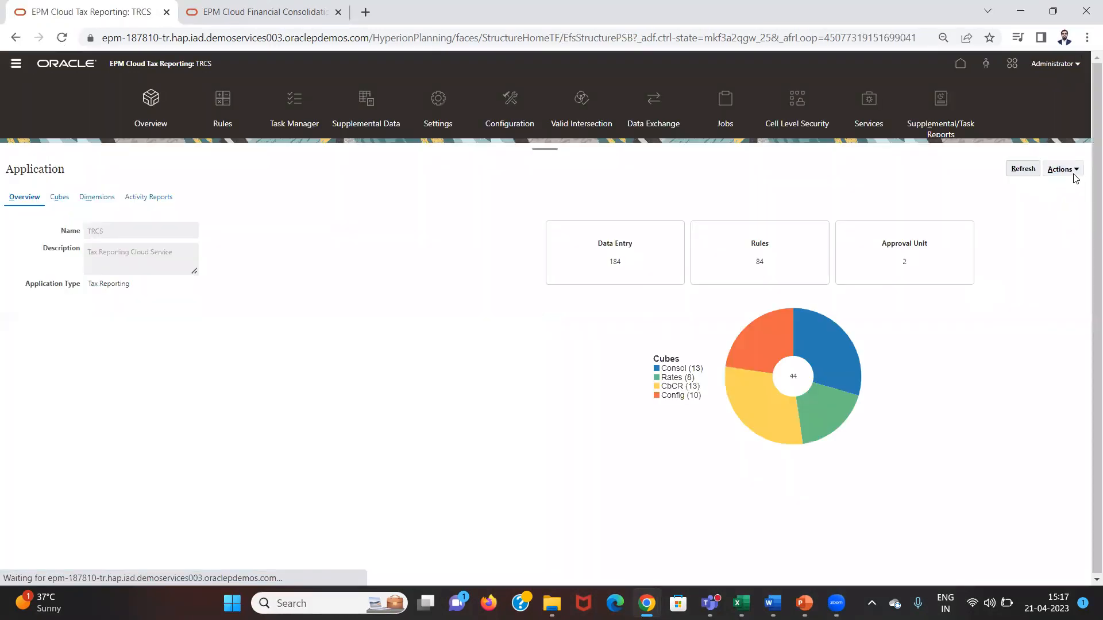
click(1063, 169)
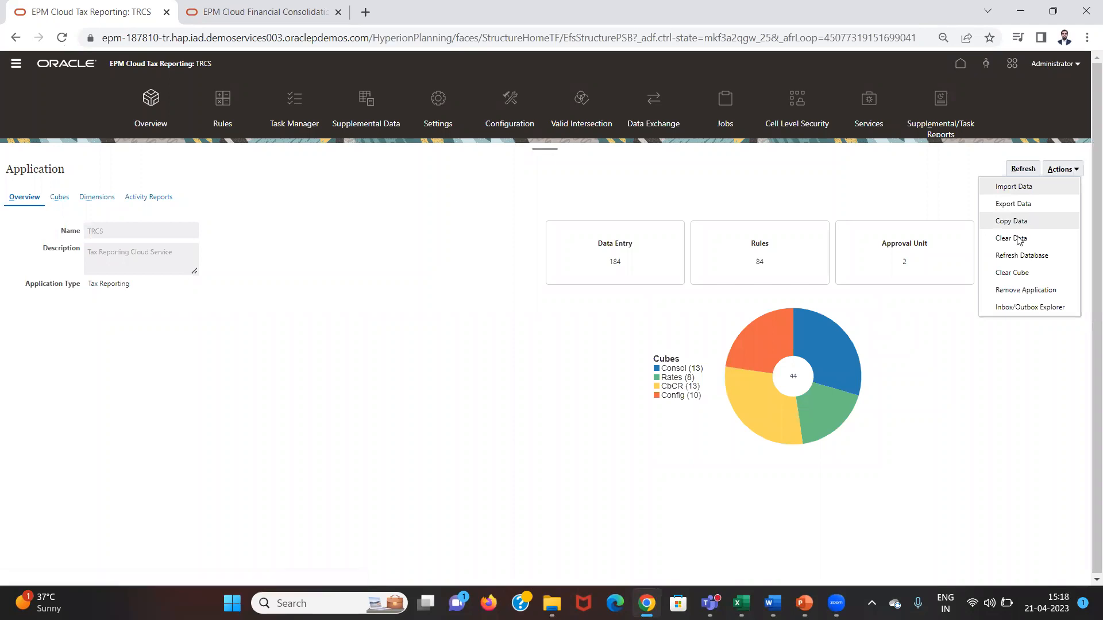
click(1011, 204)
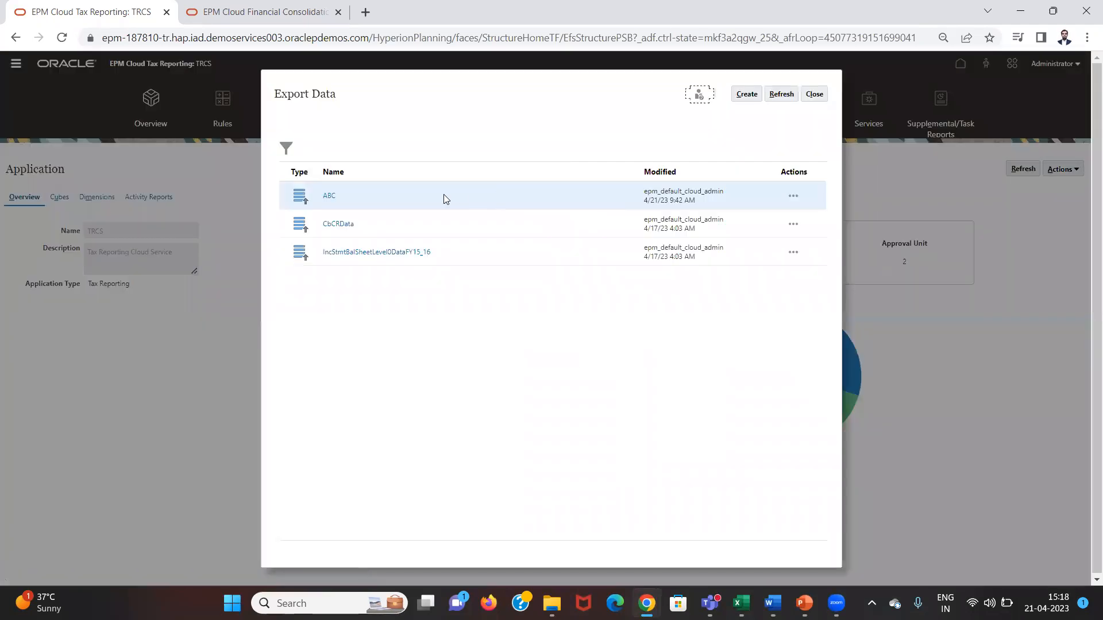
Review the definition of the ABC data export, close it unchanged and submit the ABC job.
click(331, 197)
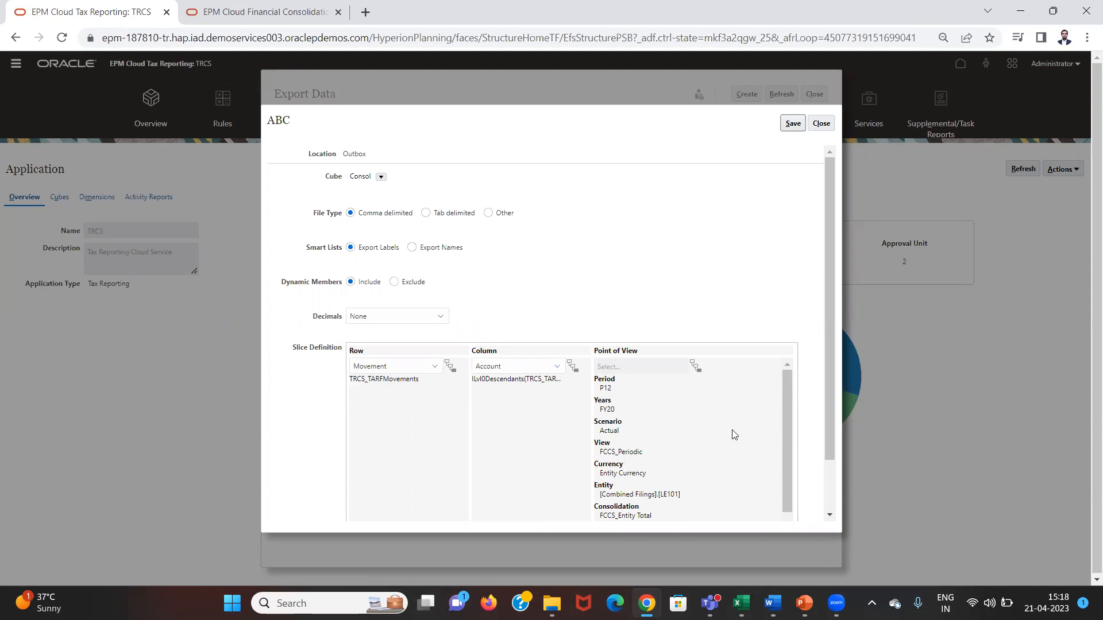
click(821, 123)
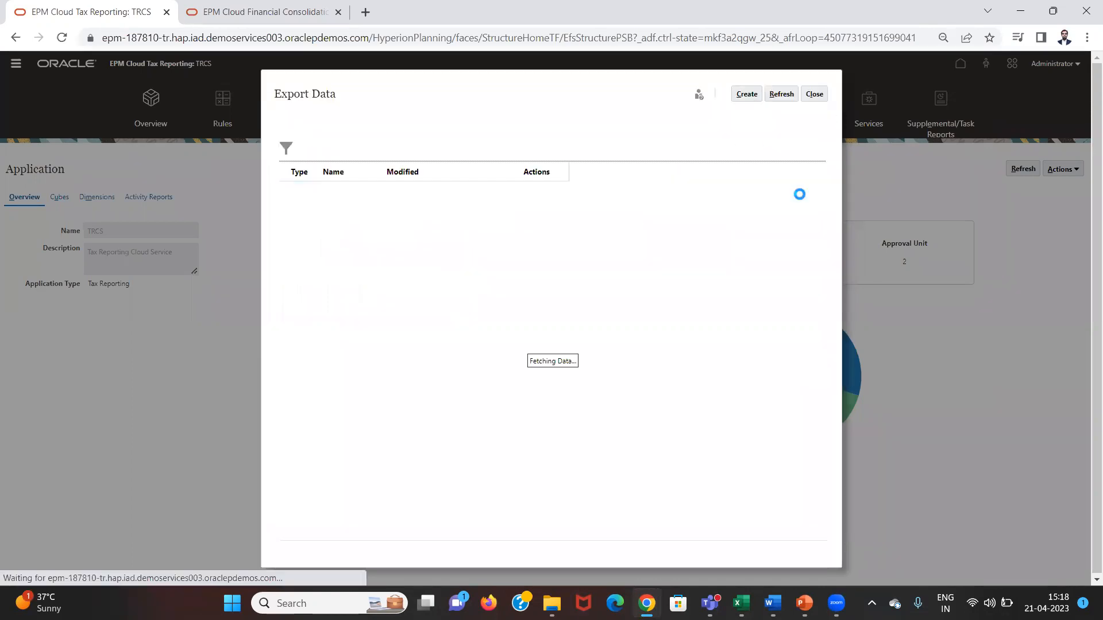
click(794, 197)
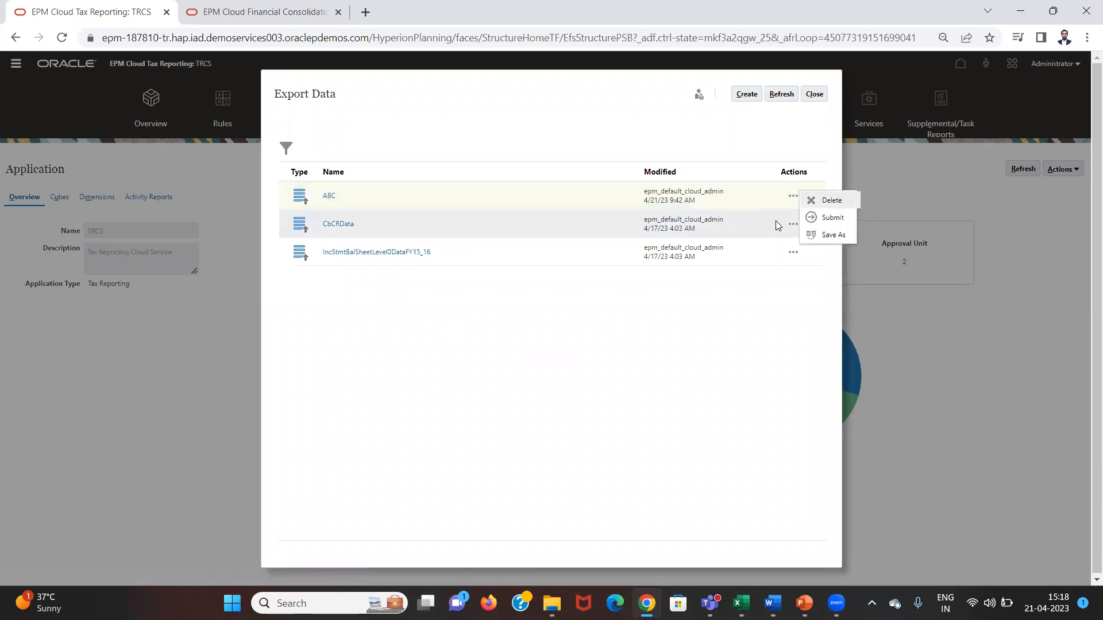
click(817, 220)
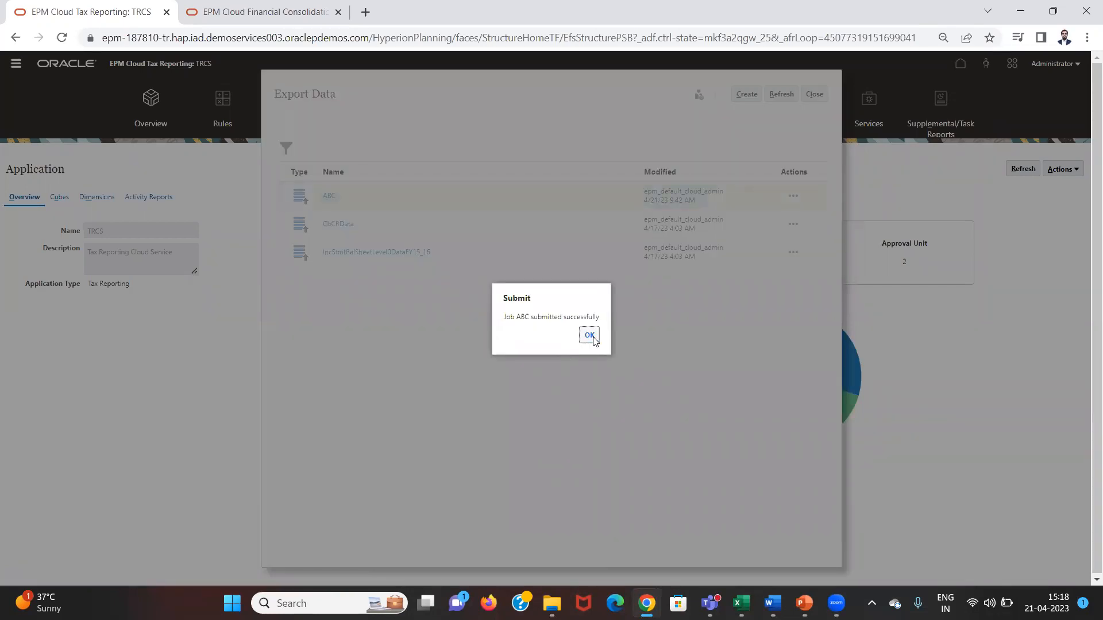
click(589, 336)
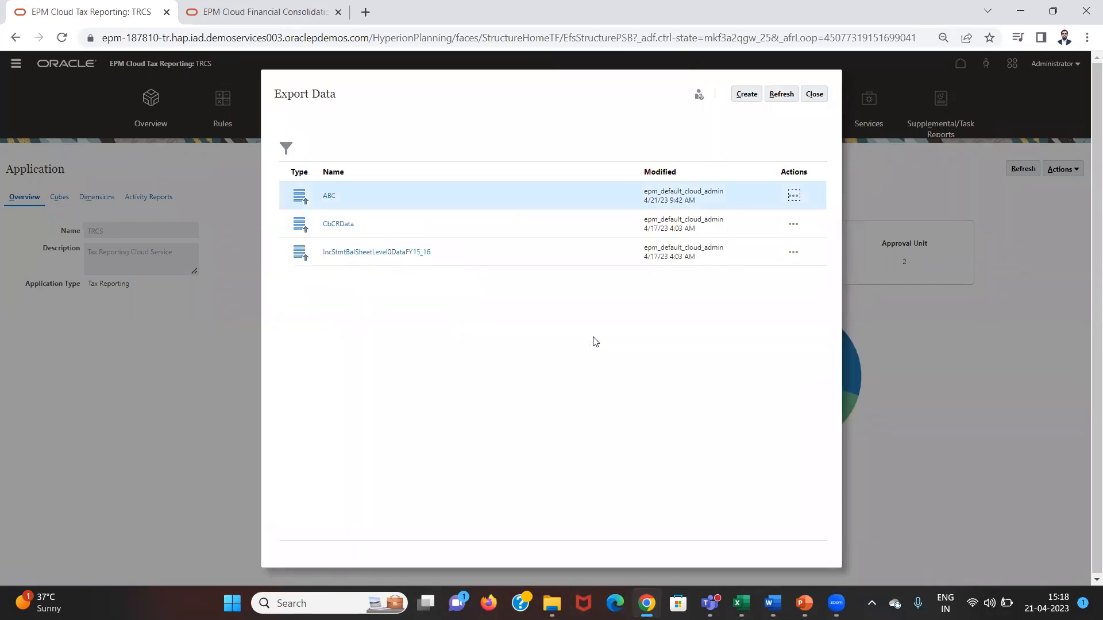
Leave the export list and open the Import and Export Status of the latest ABC job.
click(794, 198)
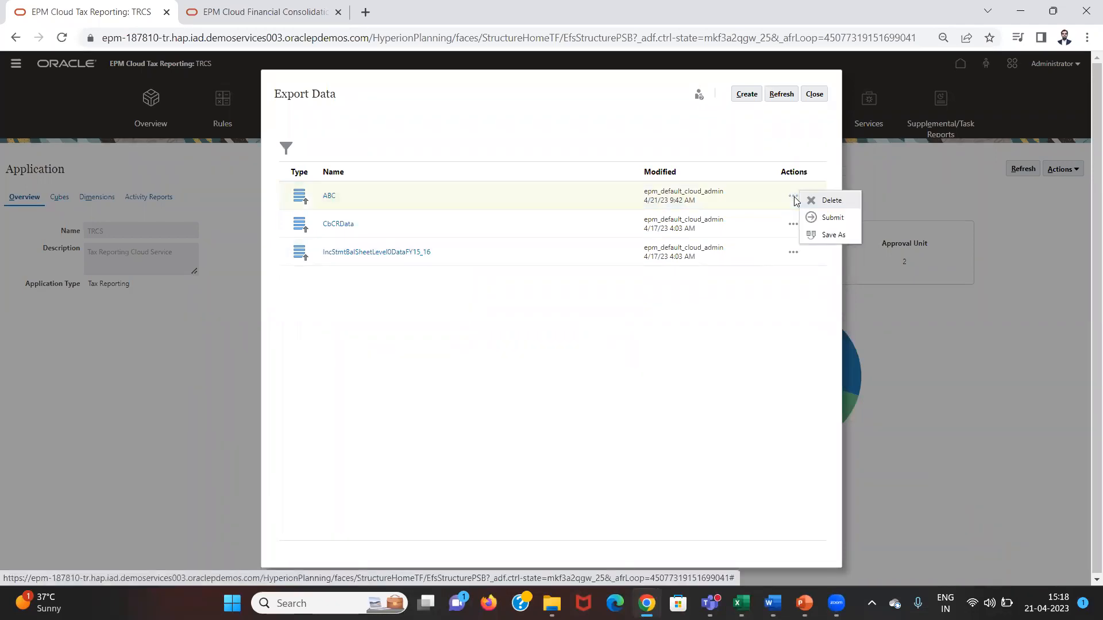
click(816, 93)
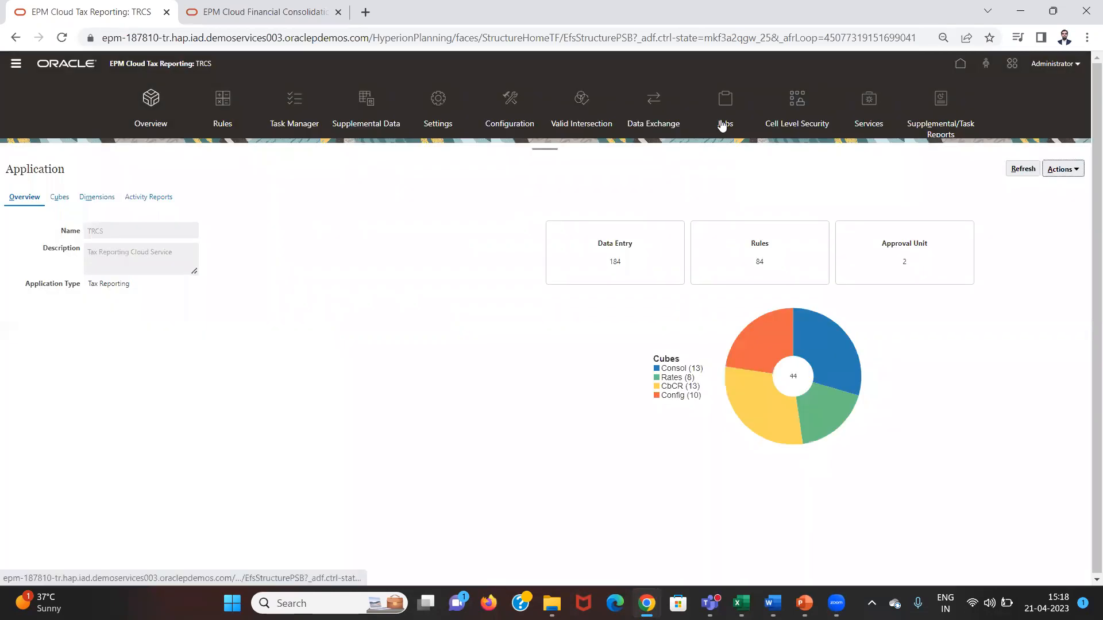
click(717, 119)
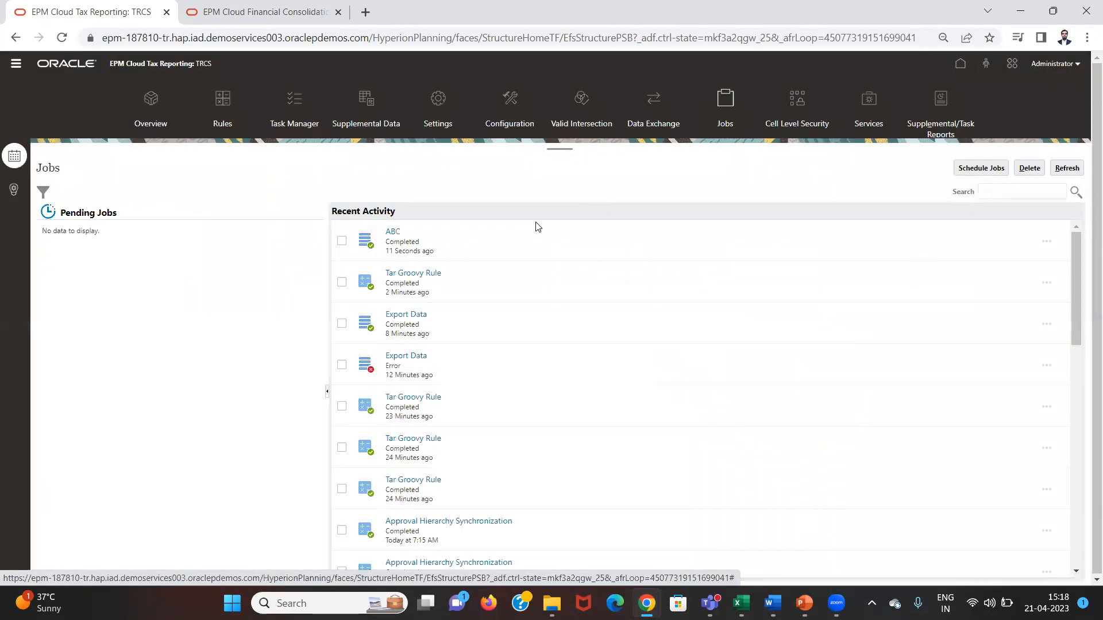
click(393, 233)
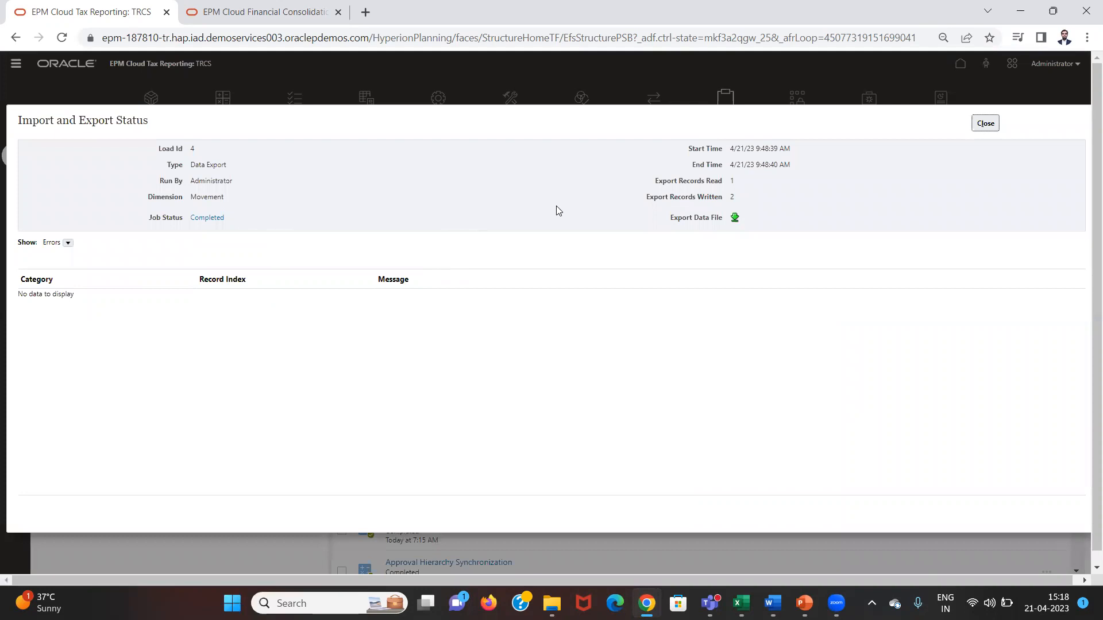
Download the export data file ABC.zip and open the CSV file it contains in Excel.
click(734, 218)
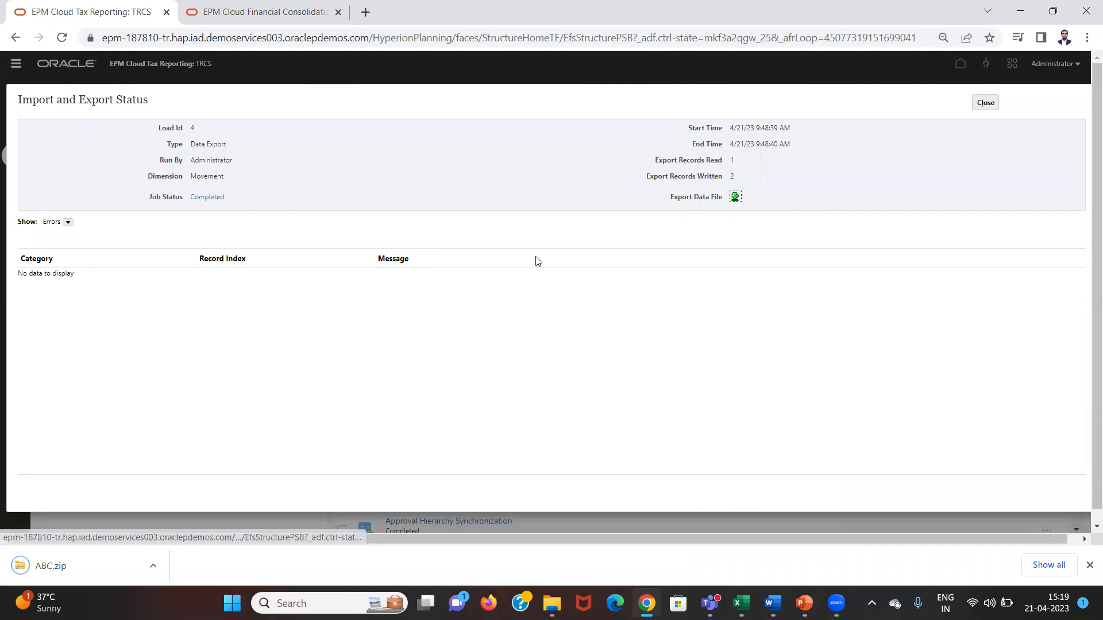
click(46, 571)
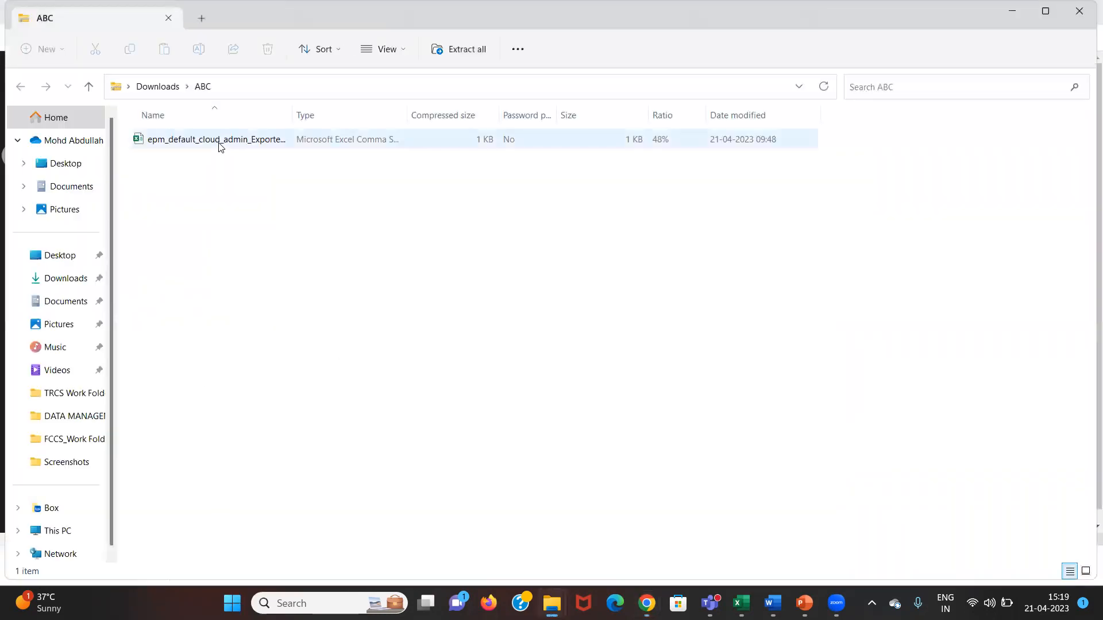
double_click(220, 144)
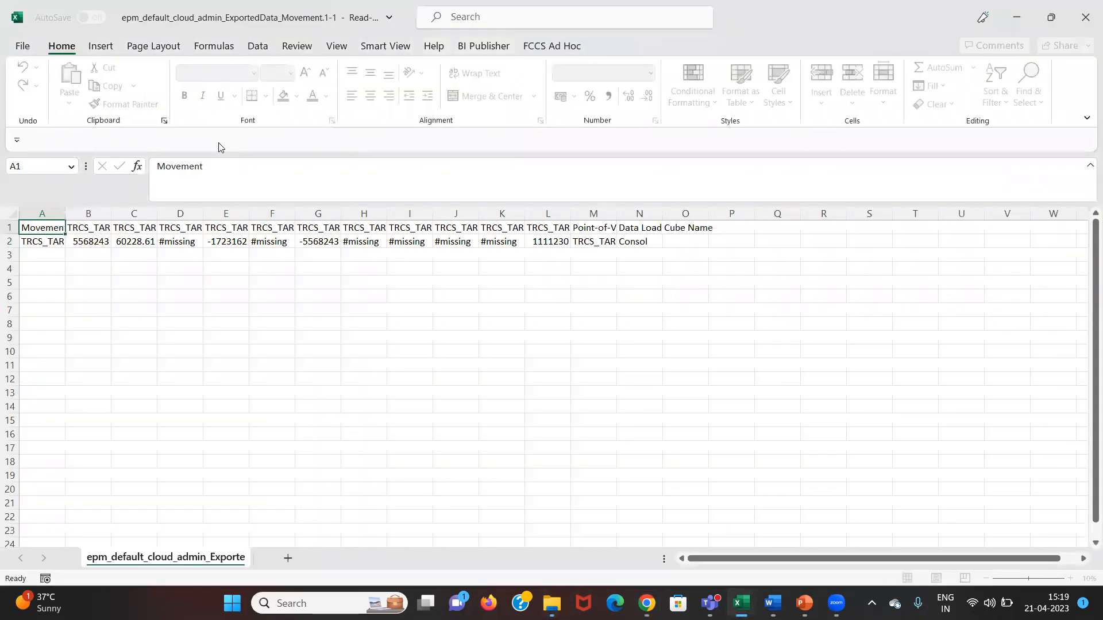
Select the exported header and data rows across all columns and autofit their column widths.
key(shift+Right)
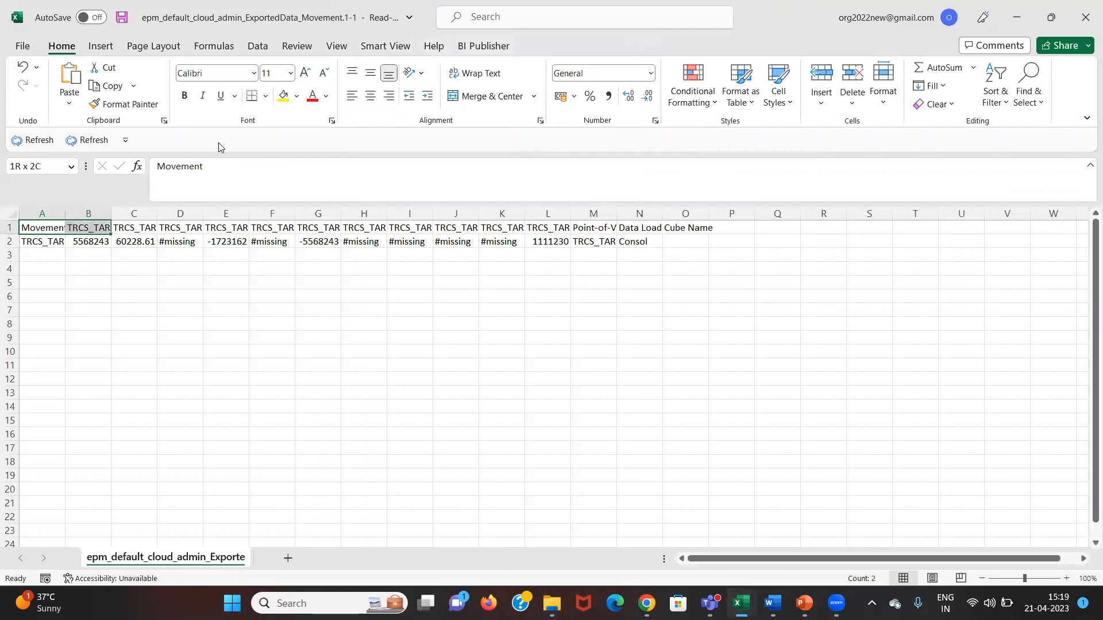
key(shift+Down)
key(shift+Right)
key(shift+Right)
key(shift+Right)
key(shift+Right)
key(shift+Right)
key(shift+Right)
key(shift+Right)
key(shift+Right)
key(shift+Right)
key(shift+Right)
key(shift+Right)
key(shift+Right)
key(shift+Right)
key(shift+Right)
key(shift+Left)
key(alt+h)
key(o)
key(i)
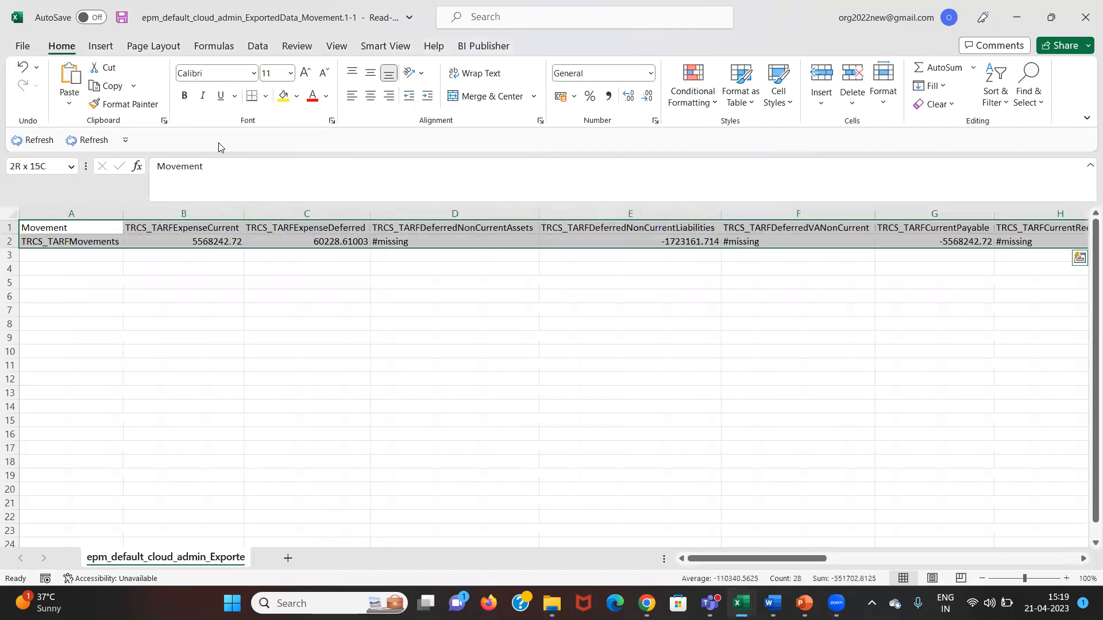
Examine the exported movement and account columns in the CSV, from TRCS_TARFMovements through TRCS_TARFEquity.
key(ctrl+Home)
key(Right)
key(Down)
key(Left)
key(Up)
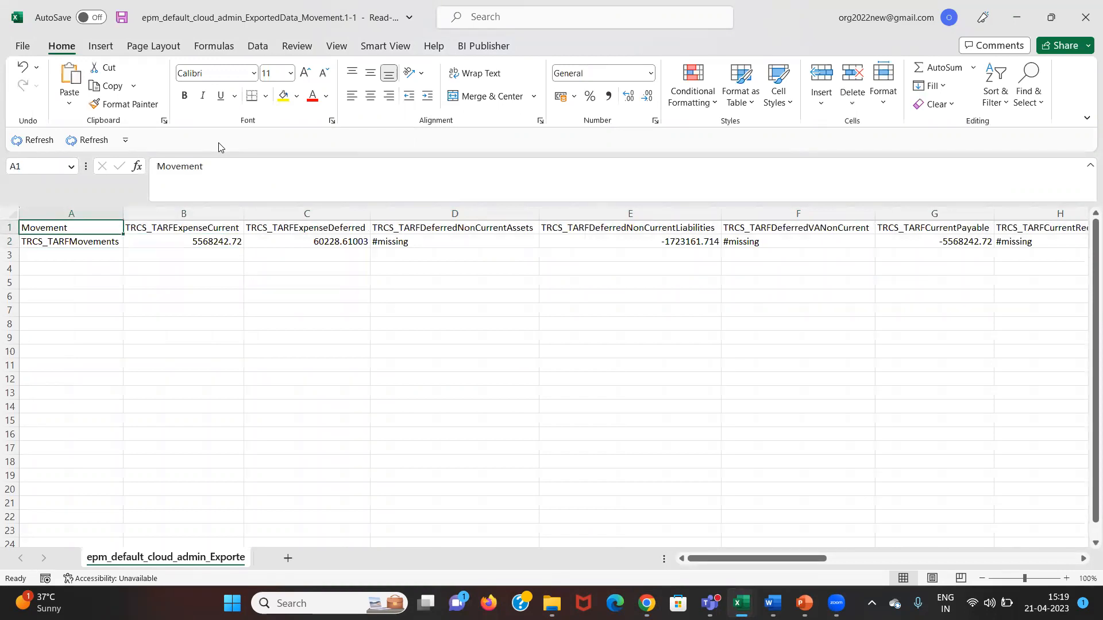
key(Right)
key(Down)
key(Left)
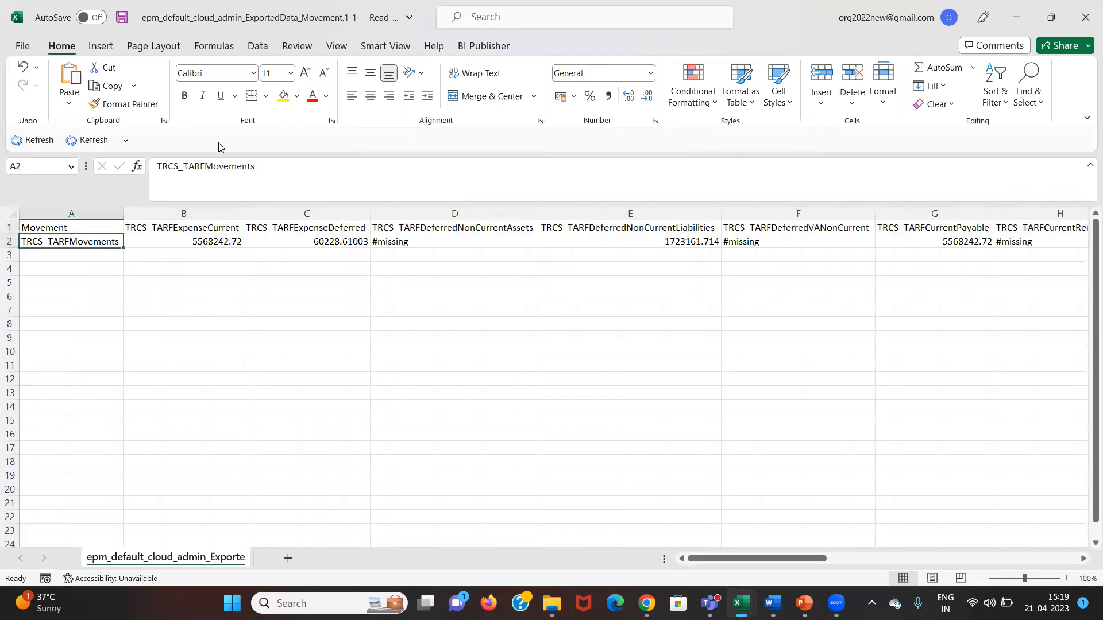
key(Up)
key(Right)
key(Right)
key(Right)
key(Right)
key(Right)
key(Right)
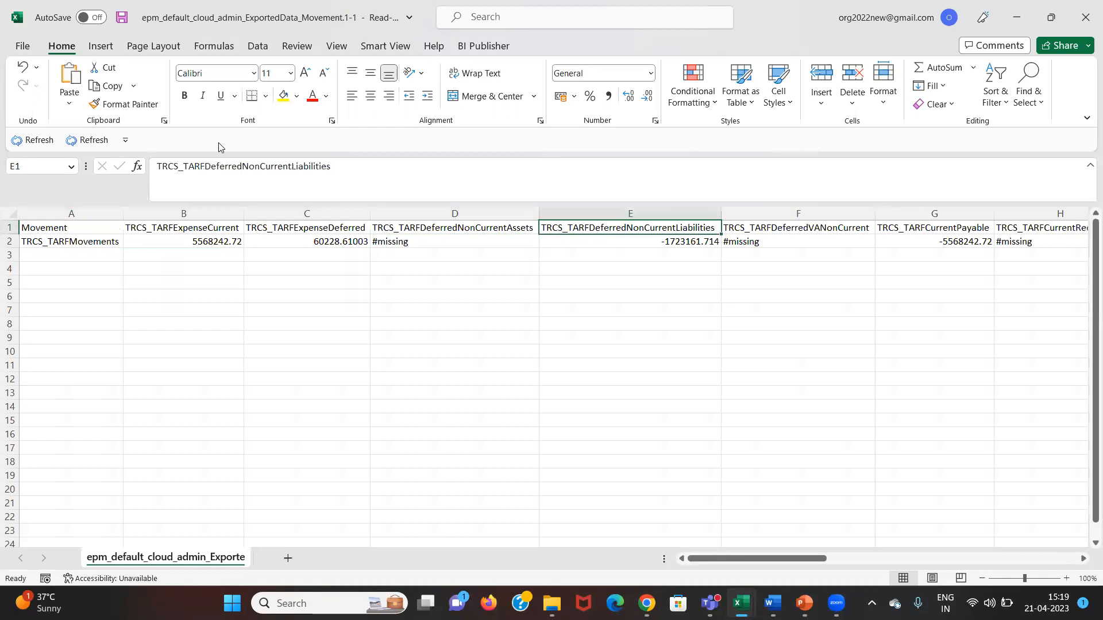
key(Right)
key(Right)
key(Right)
key(Right)
key(Right)
key(Right)
key(Right)
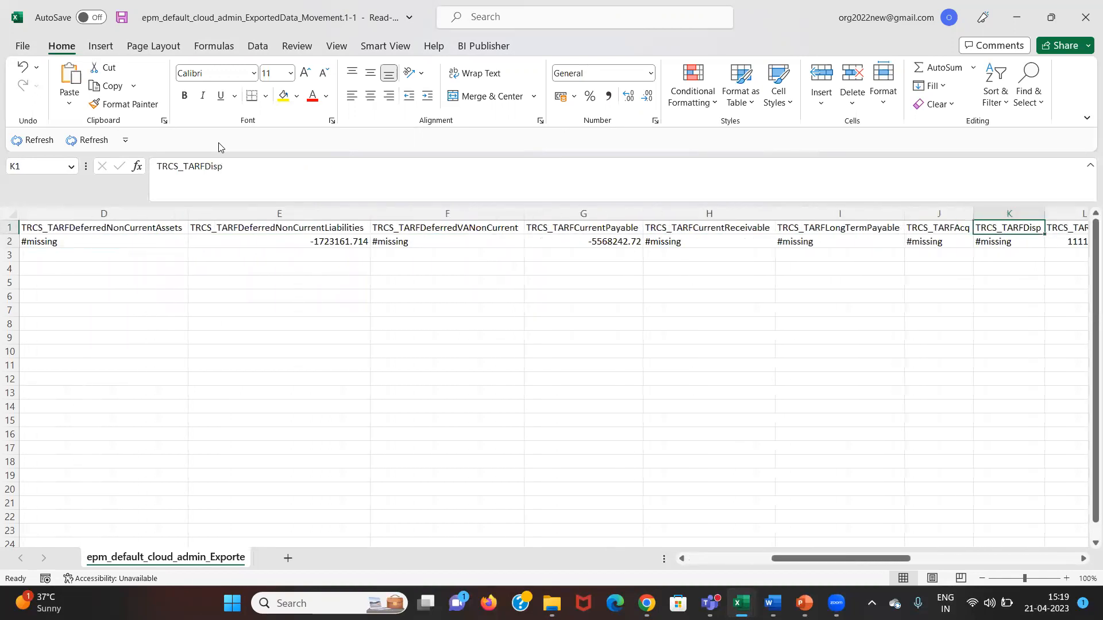
key(Left)
key(Left)
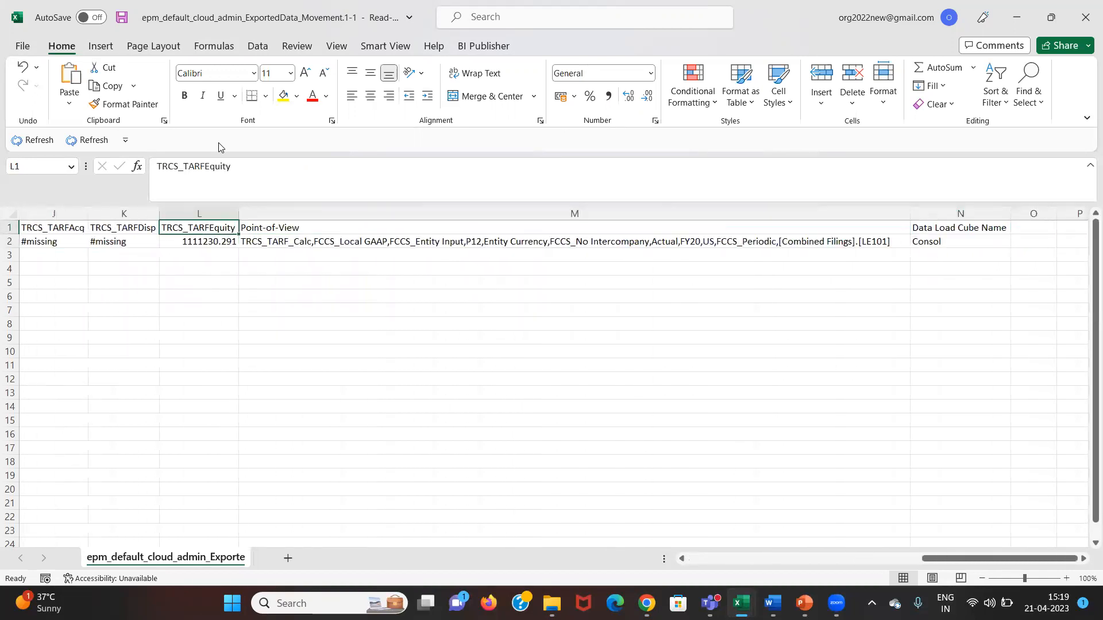
Delete the Point-of-View and Data Load Cube Name columns from the exported sheet.
key(Right)
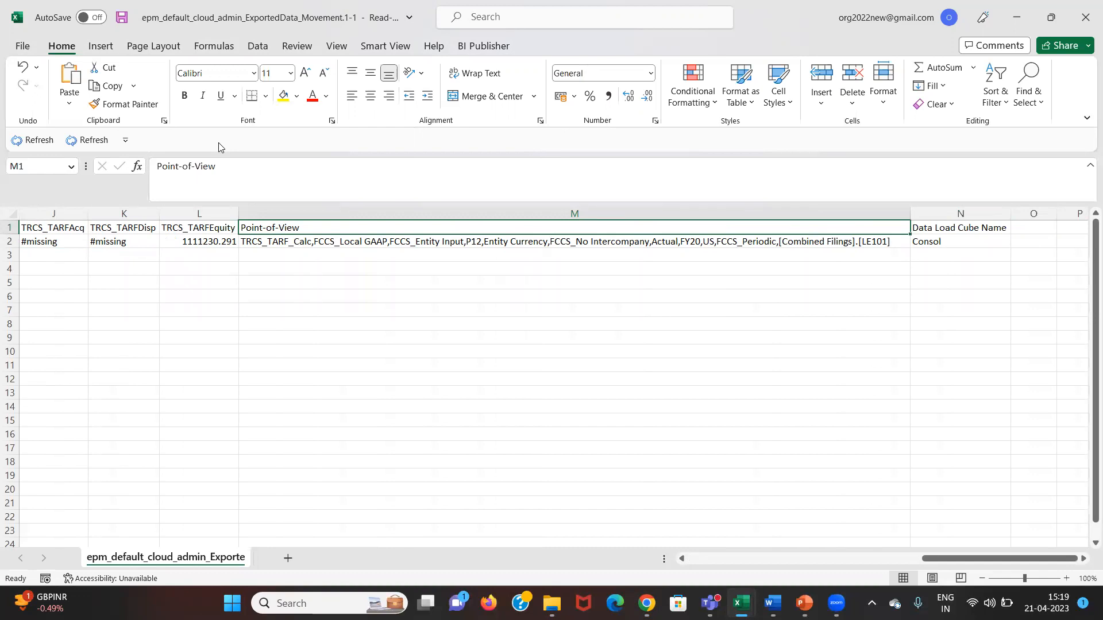
key(ctrl+space)
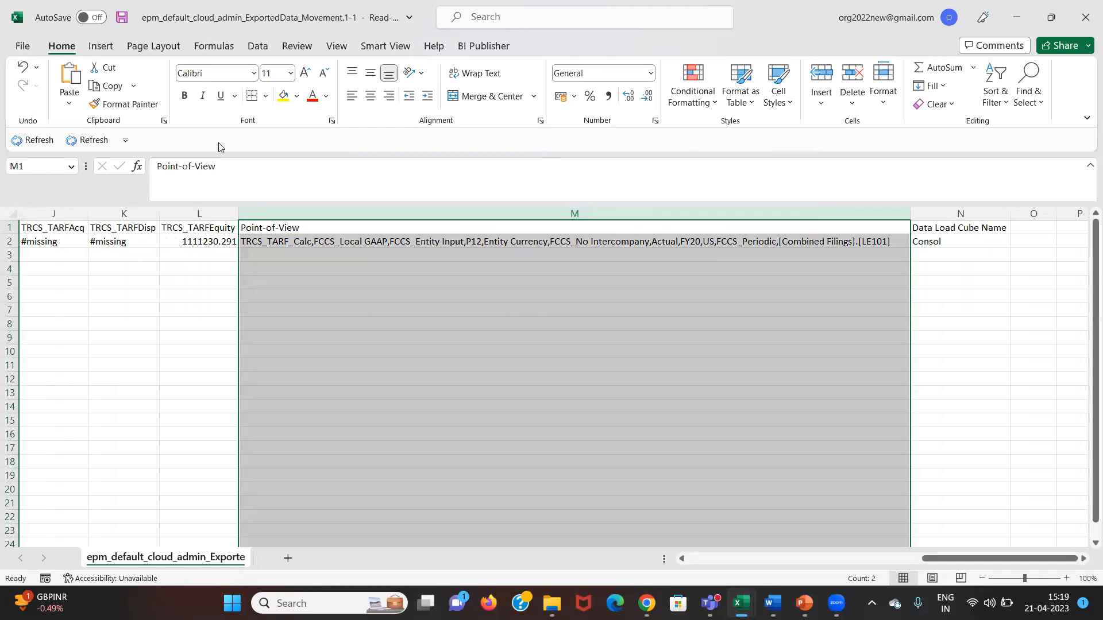
key(ctrl+minus)
key(ctrl+minus)
Delete the TRCS_TARFDeferredNonCurrentAssets and TRCS_TARFDeferredVANonCurrent columns.
key(Left)
key(Left)
key(Left)
key(Left)
key(Left)
key(Left)
key(Left)
key(Left)
key(Left)
key(Left)
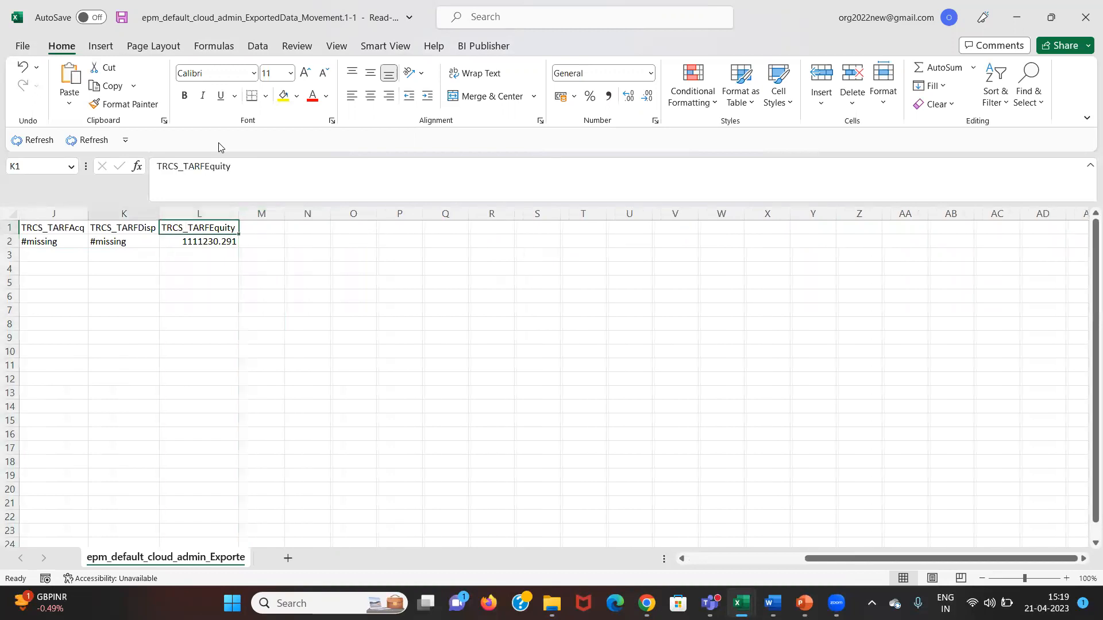
key(Left)
key(Left)
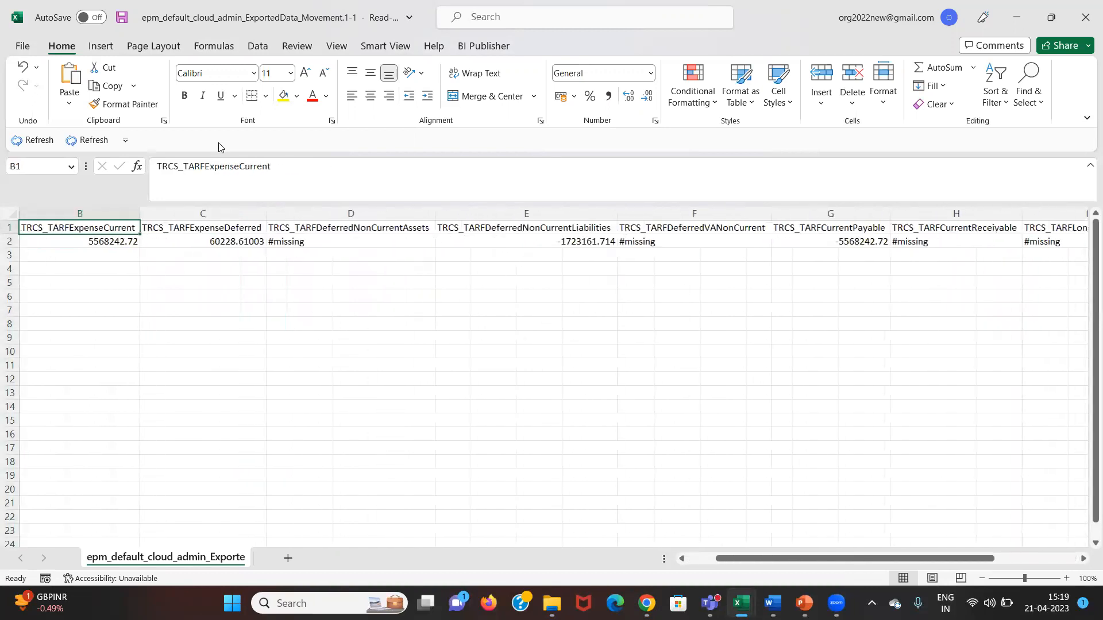
key(Right)
key(Right)
key(Right)
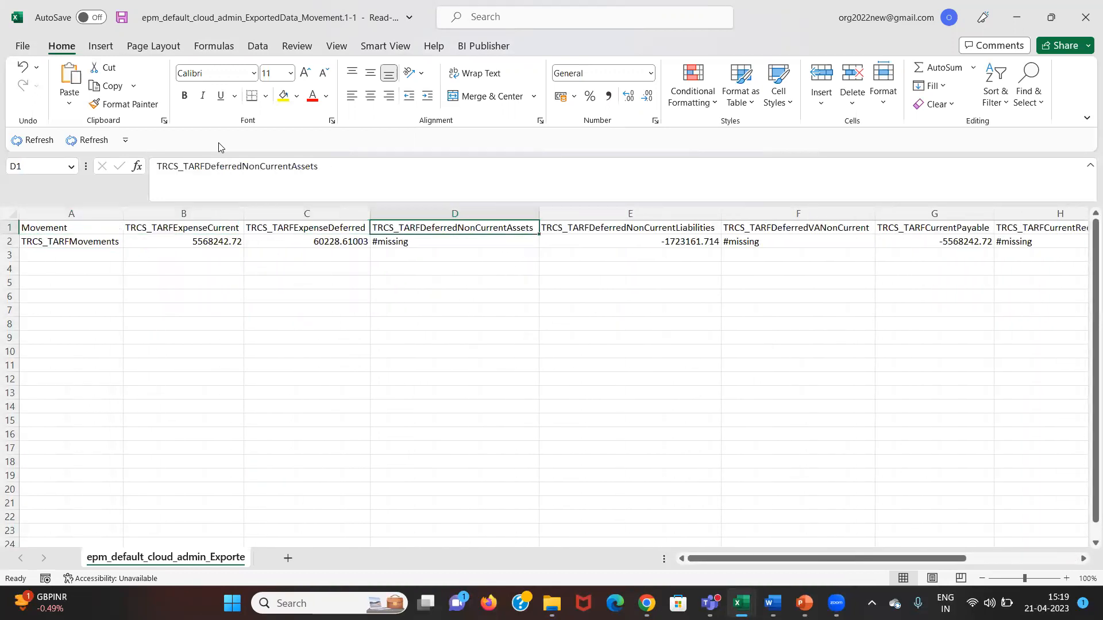
key(ctrl+space)
key(ctrl+minus)
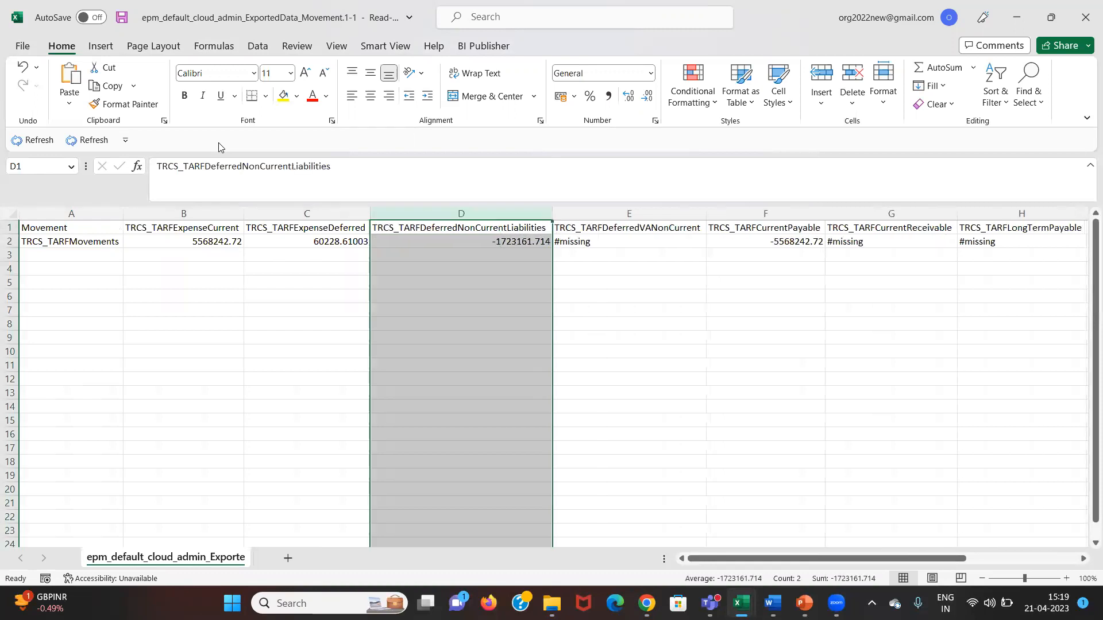
key(Right)
key(Right)
key(Left)
key(ctrl+space)
key(ctrl+minus)
Delete the TRCS_TARFCurrentReceivable, TRCS_TARFLongTermPayable, TRCS_TARFAcq and TRCS_TARFDisp columns.
key(Right)
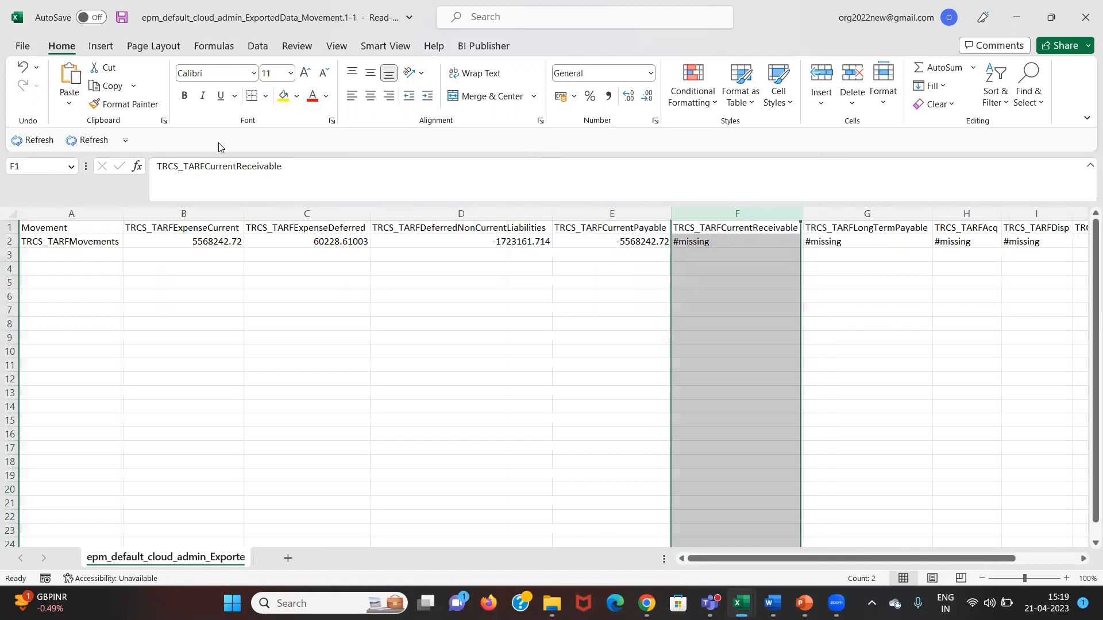
key(ctrl+minus)
key(ctrl+minus)
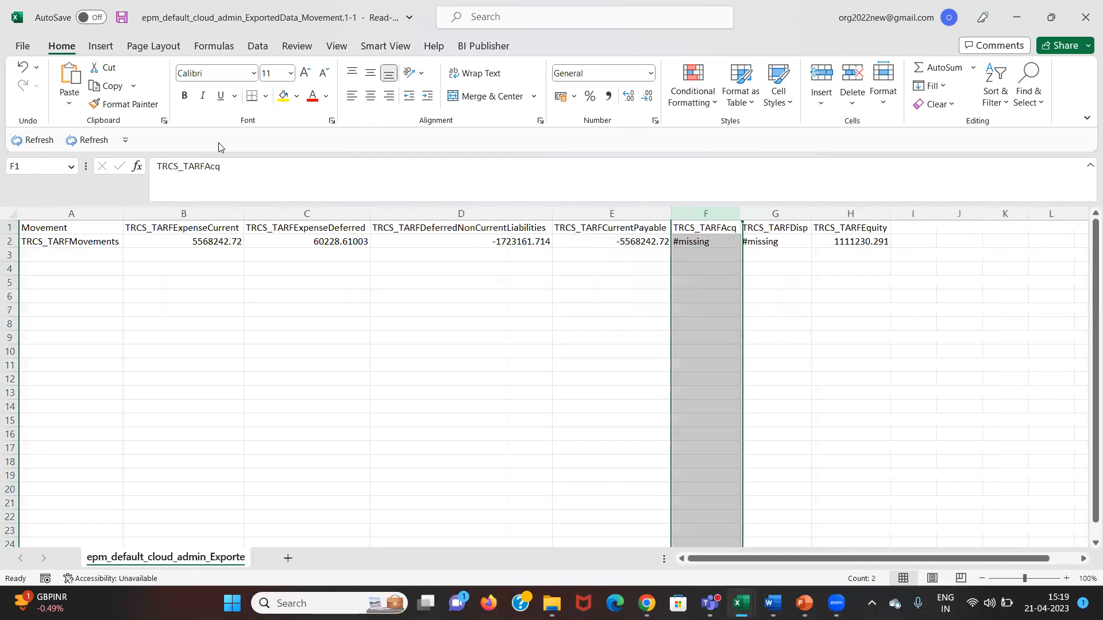
key(ctrl+minus)
key(ctrl+minus)
key(Left)
key(Home)
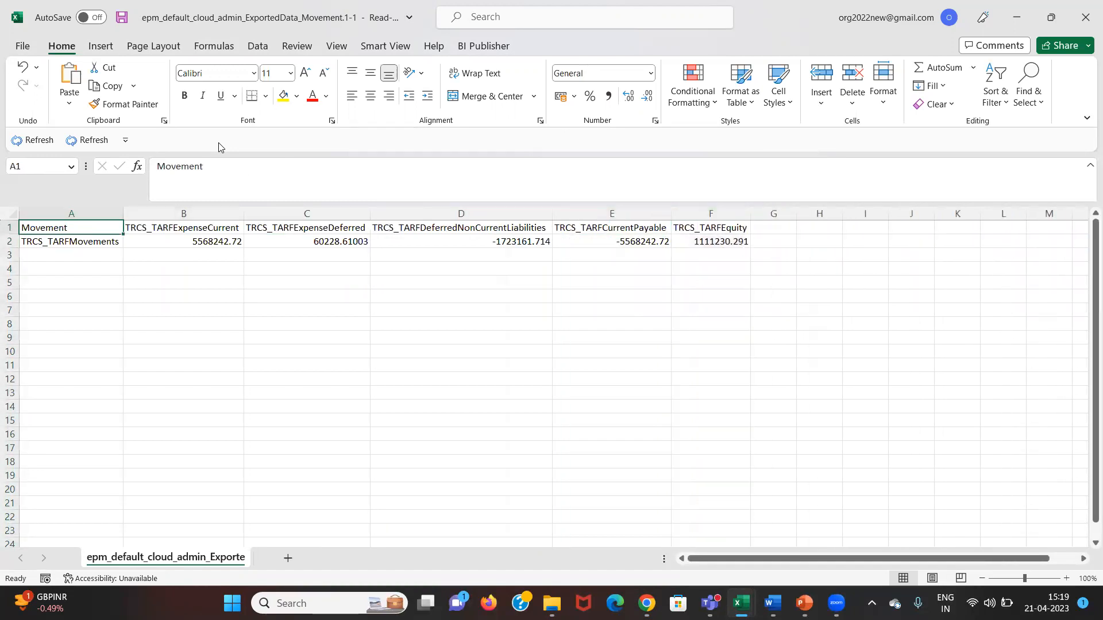
Examine the remaining account headers from TRCS_TARFExpenseCurrent through TRCS_TARFEquity.
key(Right)
key(Right)
key(Right)
key(Right)
key(Right)
key(Left)
key(Left)
key(Left)
key(Left)
key(Right)
key(Right)
key(Right)
key(Right)
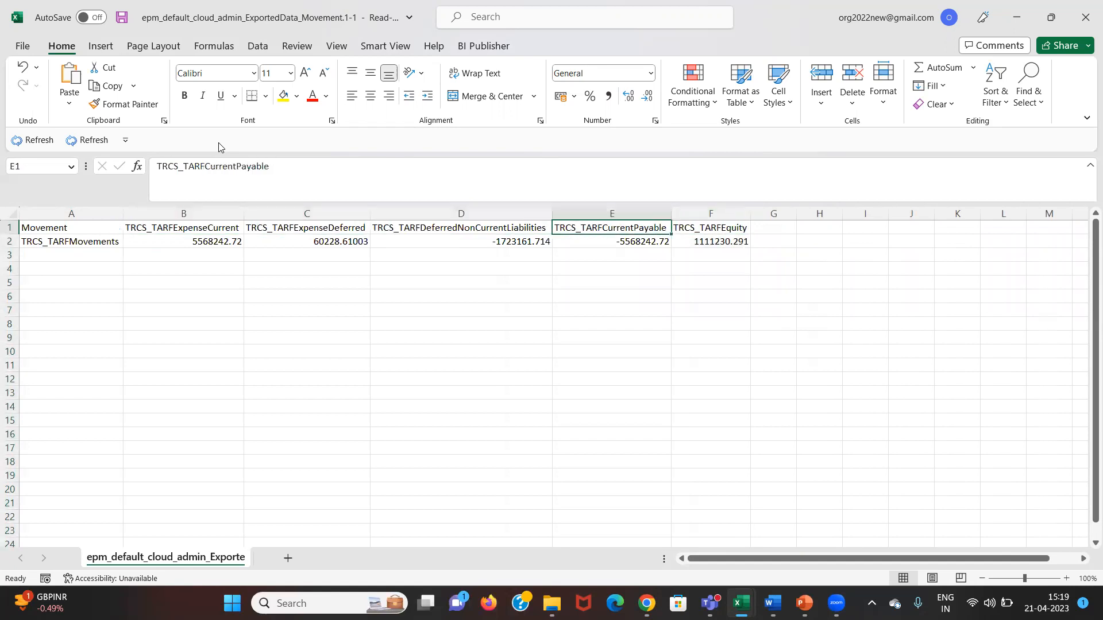
key(Left)
key(Left)
key(Left)
key(Left)
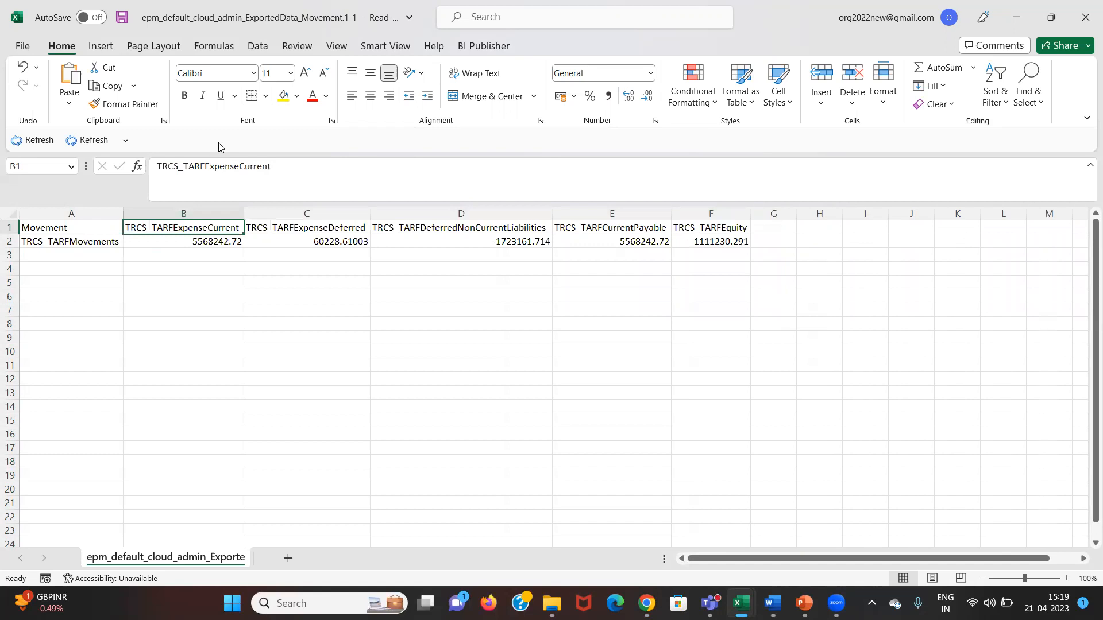
Try to paste the copied amounts from B2:F2 as transposed values starting at cell C2.
key(Down)
key(Left)
key(Up)
key(Right)
key(Down)
key(shift+Right)
key(shift+Right)
key(shift+Right)
key(shift+Right)
key(ctrl+c)
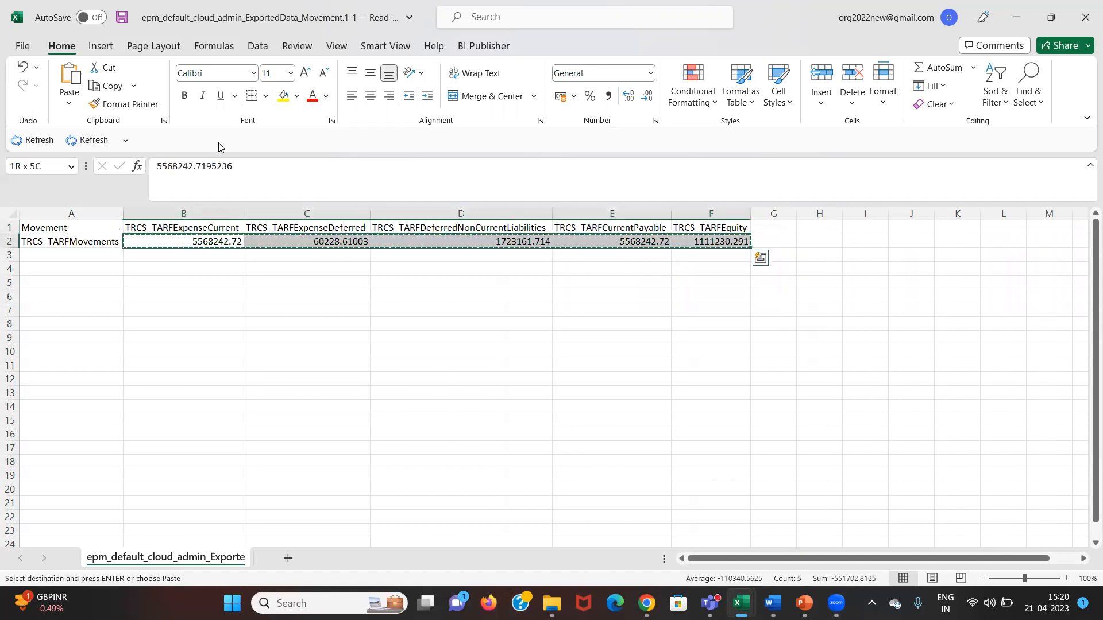
key(Right)
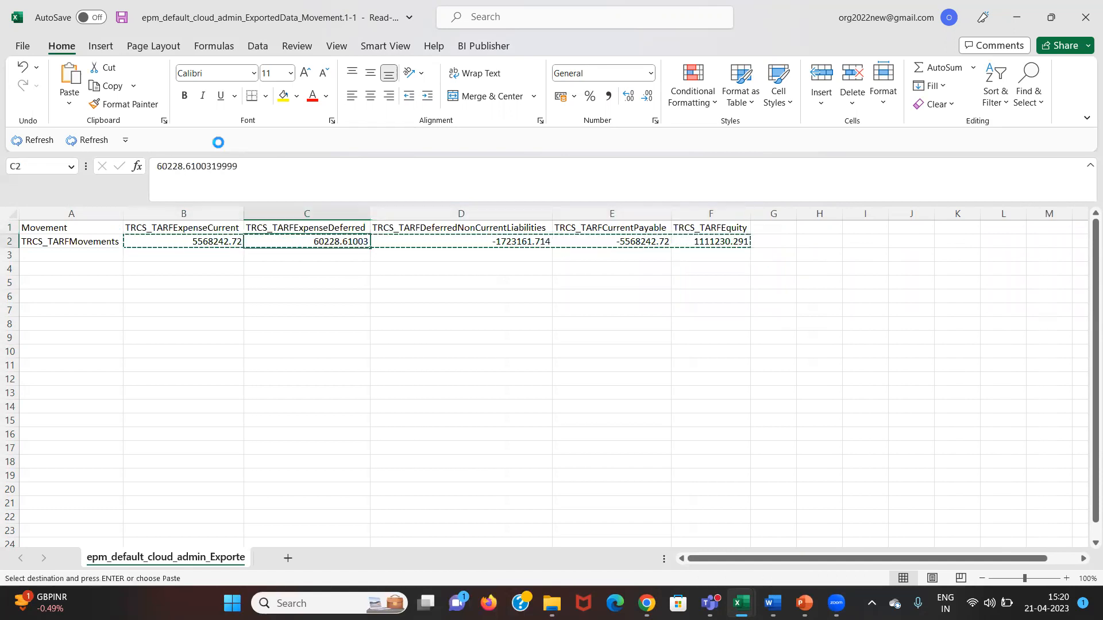
key(ctrl+alt+v)
key(Down)
key(Down)
click(300, 387)
click(363, 406)
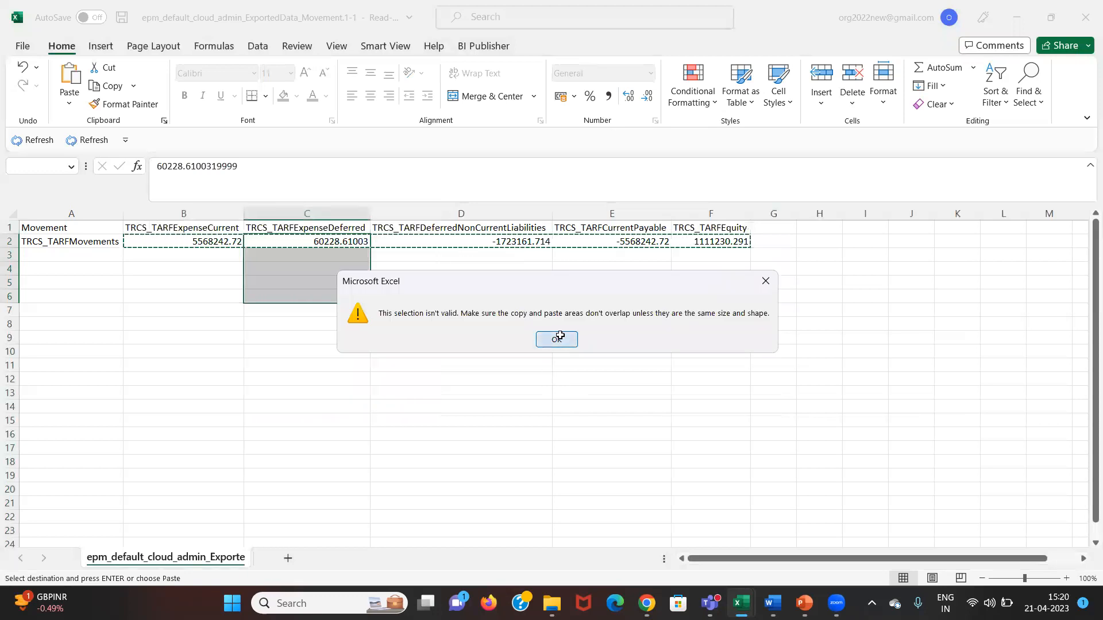
click(560, 335)
click(431, 278)
key(ctrl+z)
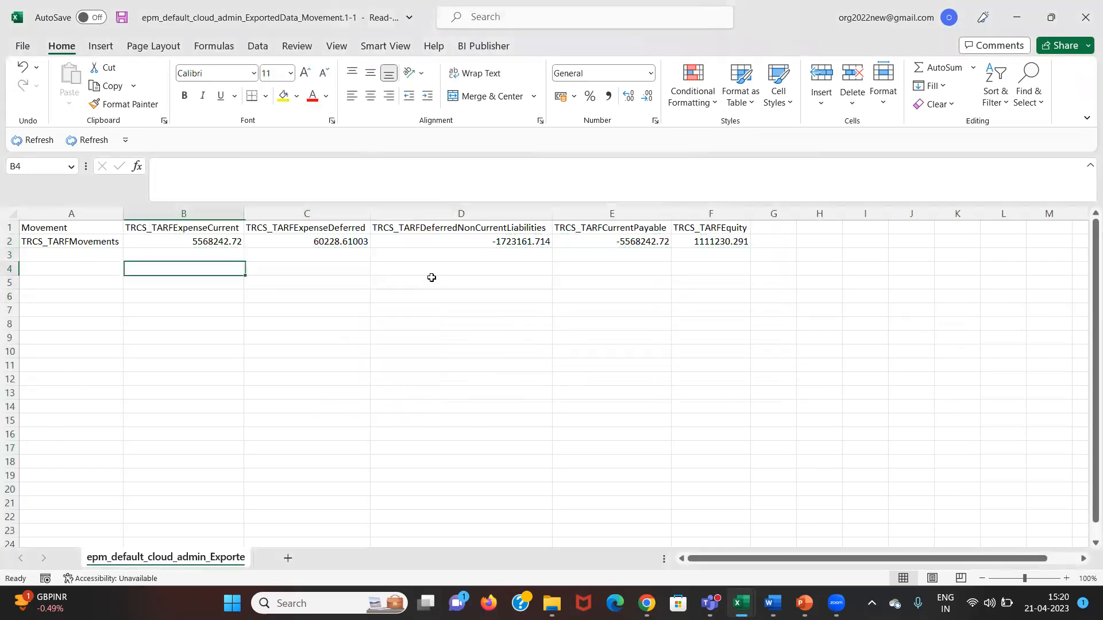
Insert a blank column B before the TRCS_TARFExpenseCurrent column.
key(Up)
key(Up)
key(ctrl+space)
key(ctrl+shift+plus)
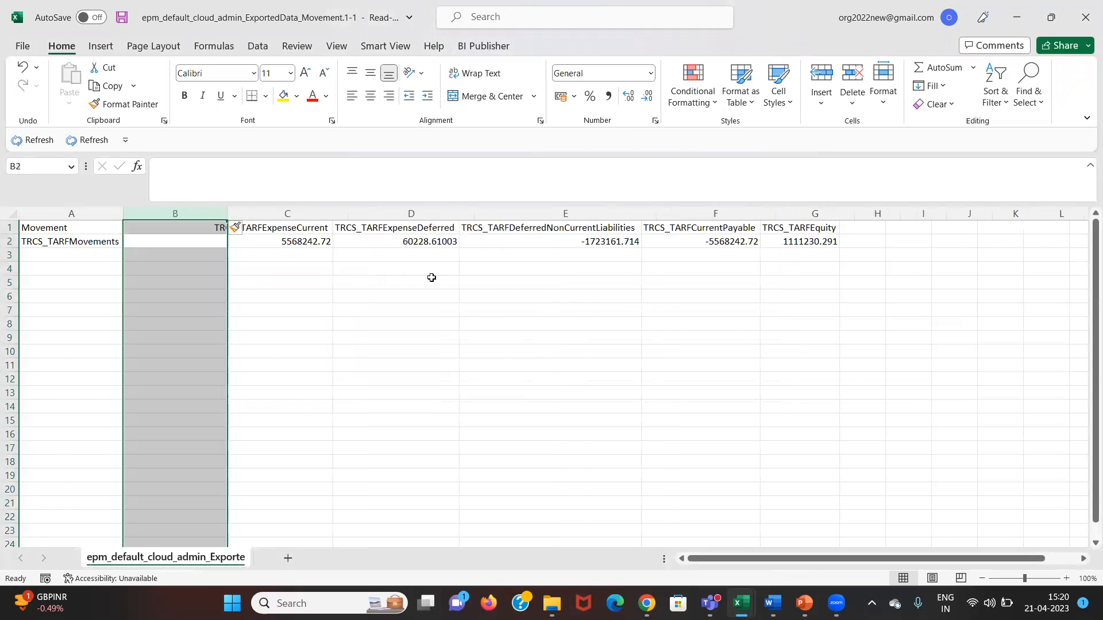
Copy the five account headers into B1:B5 as transposed values and autofit the width of column B.
key(Right)
key(shift+Right)
key(shift+Right)
key(shift+Right)
key(shift+Right)
key(ctrl+c)
key(Left)
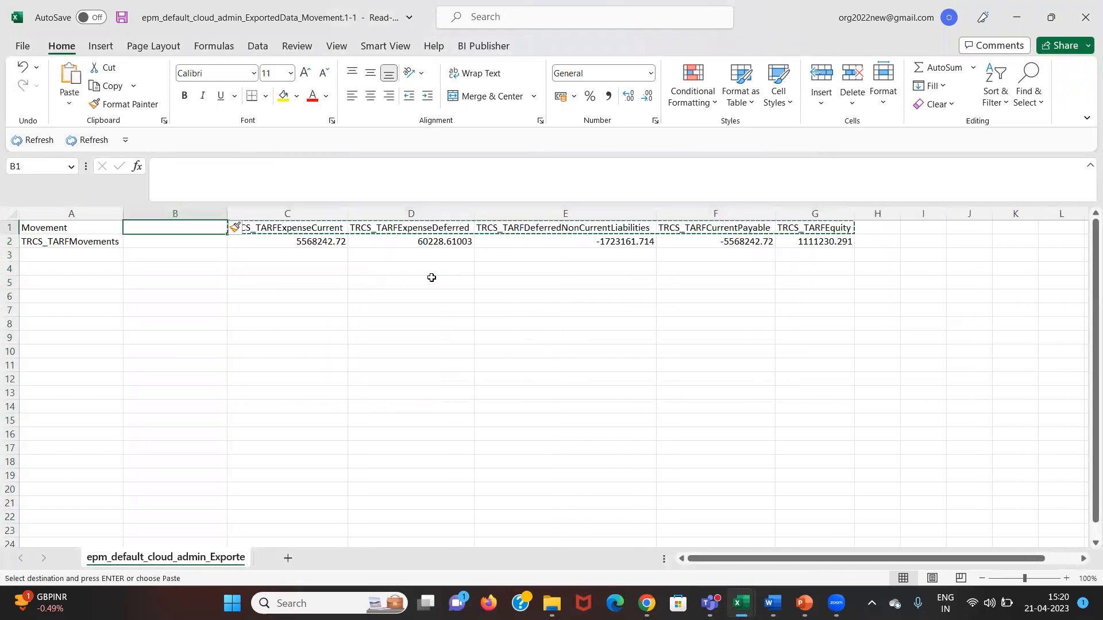
key(ctrl+alt+v)
key(Down)
key(Down)
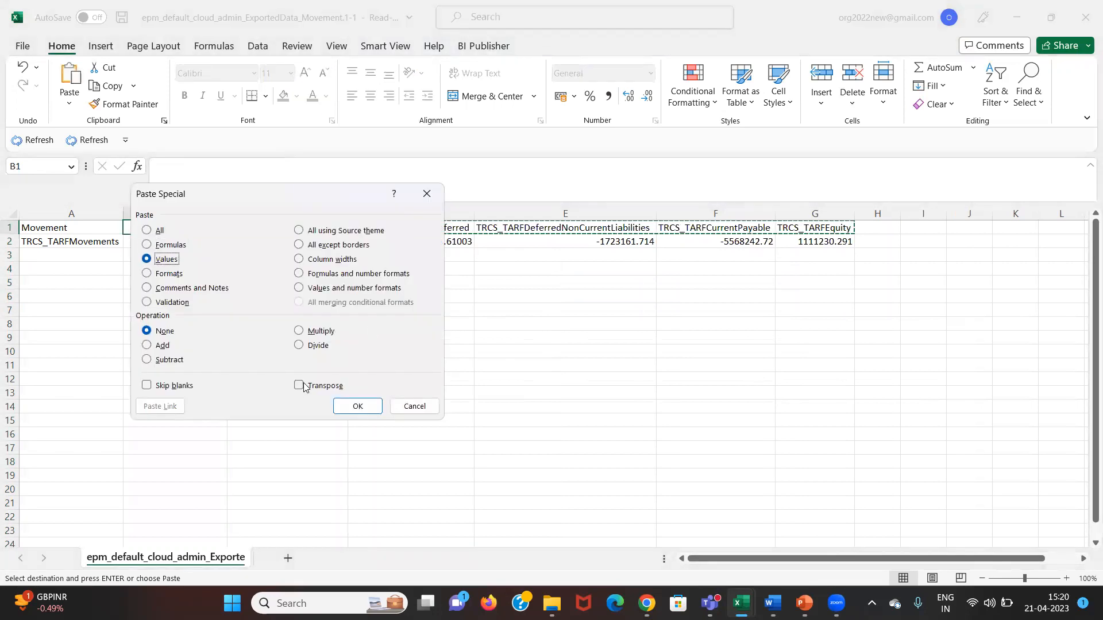
click(303, 386)
click(341, 404)
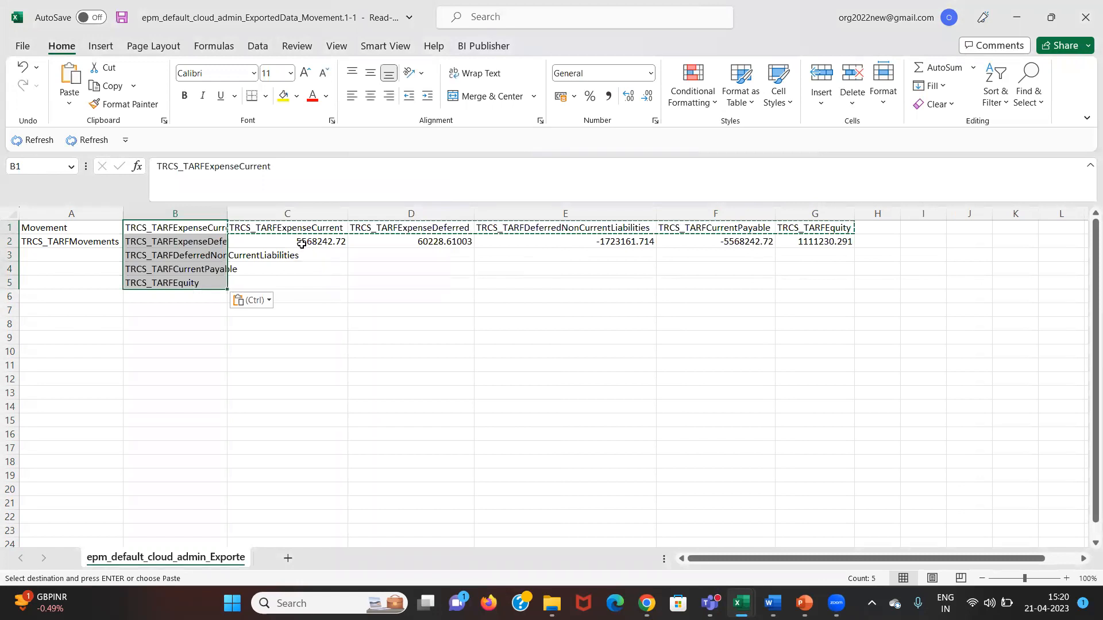
key(alt+h)
key(o)
key(i)
Insert a blank column C between the transposed account names and the original account columns.
key(Right)
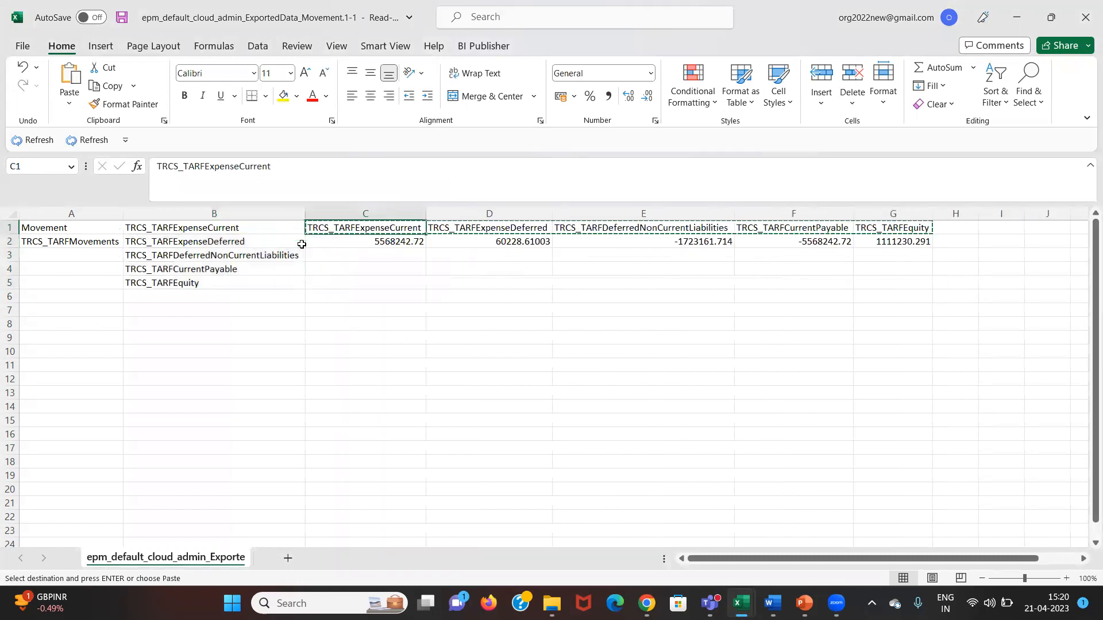
key(ctrl+space)
key(Escape)
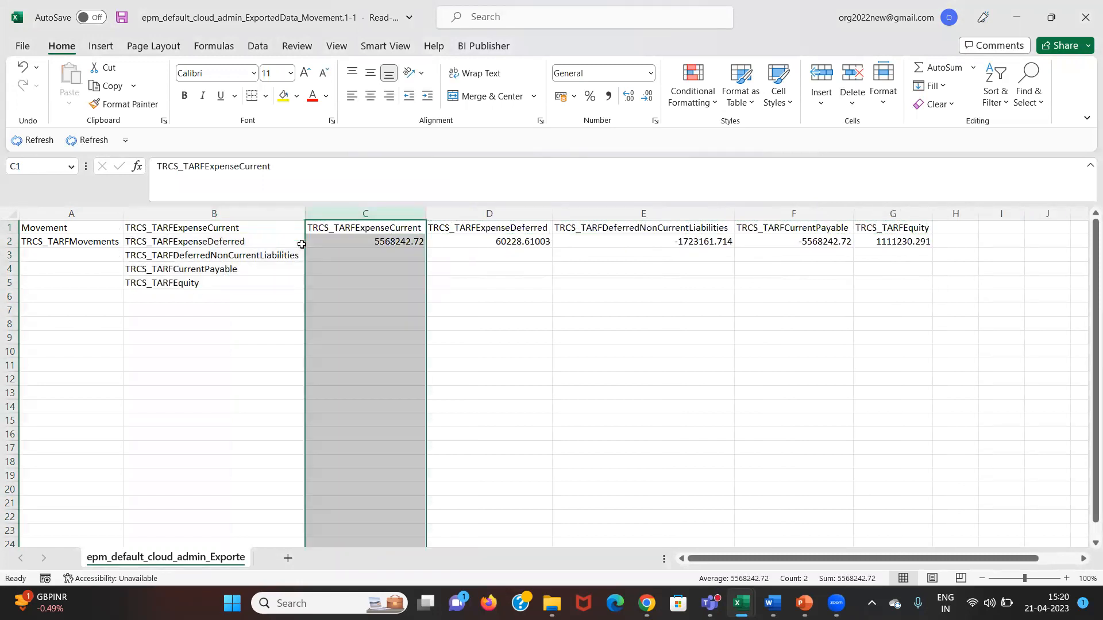
key(ctrl+shift+plus)
Copy the five account amounts from D2:H2 into C1:C5 as transposed values.
key(Down)
key(Right)
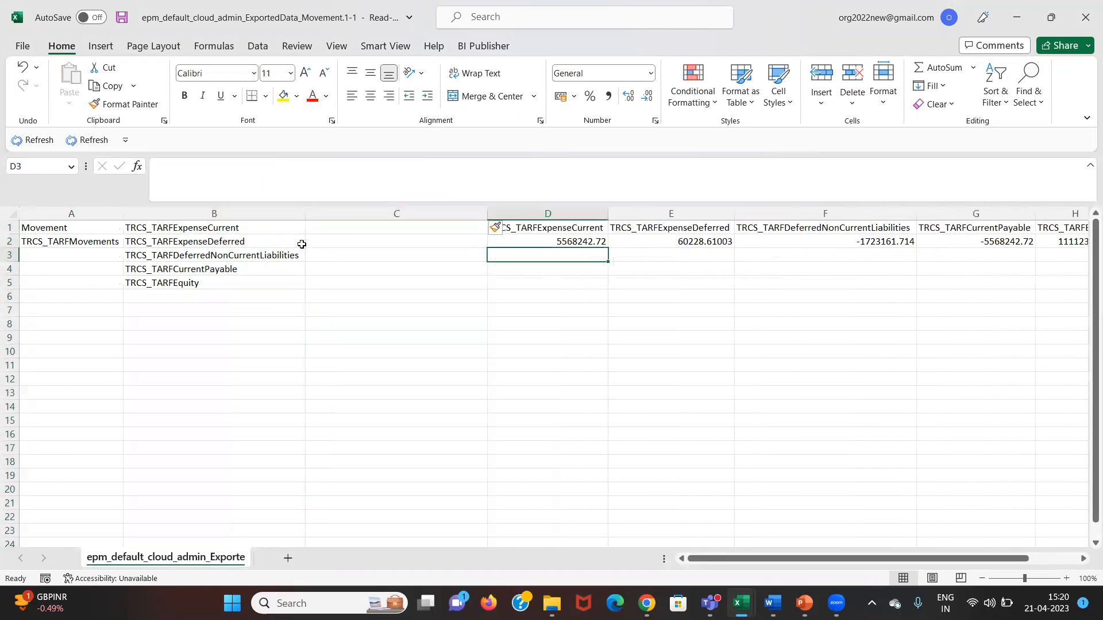
key(ctrl+shift+Right)
key(ctrl+c)
key(Up)
key(Left)
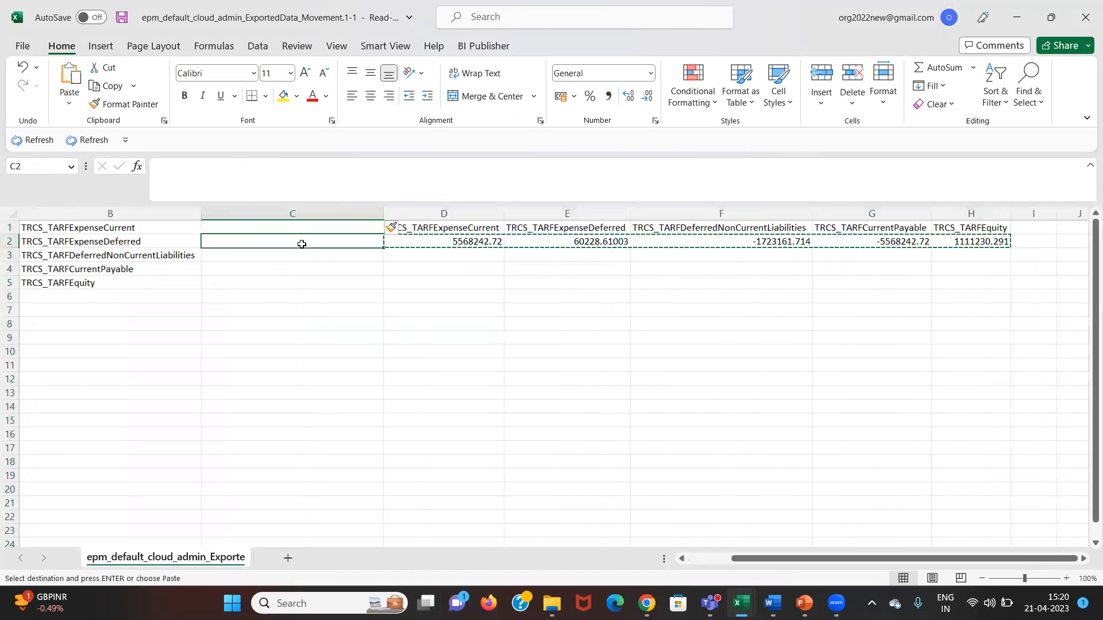
key(alt)
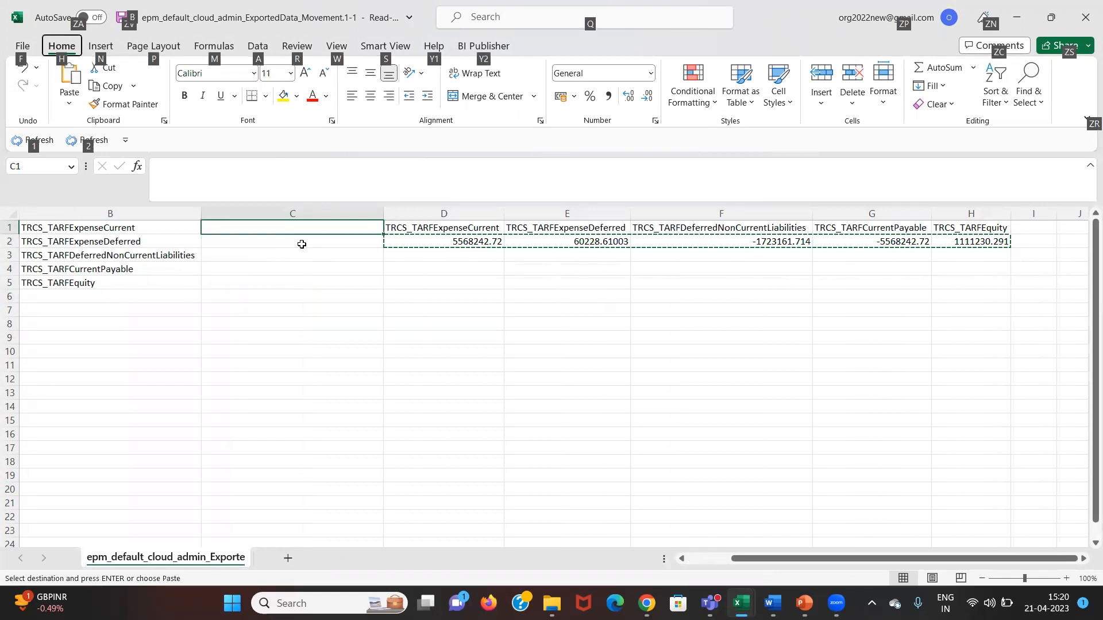
key(e)
key(s)
key(Down)
key(Down)
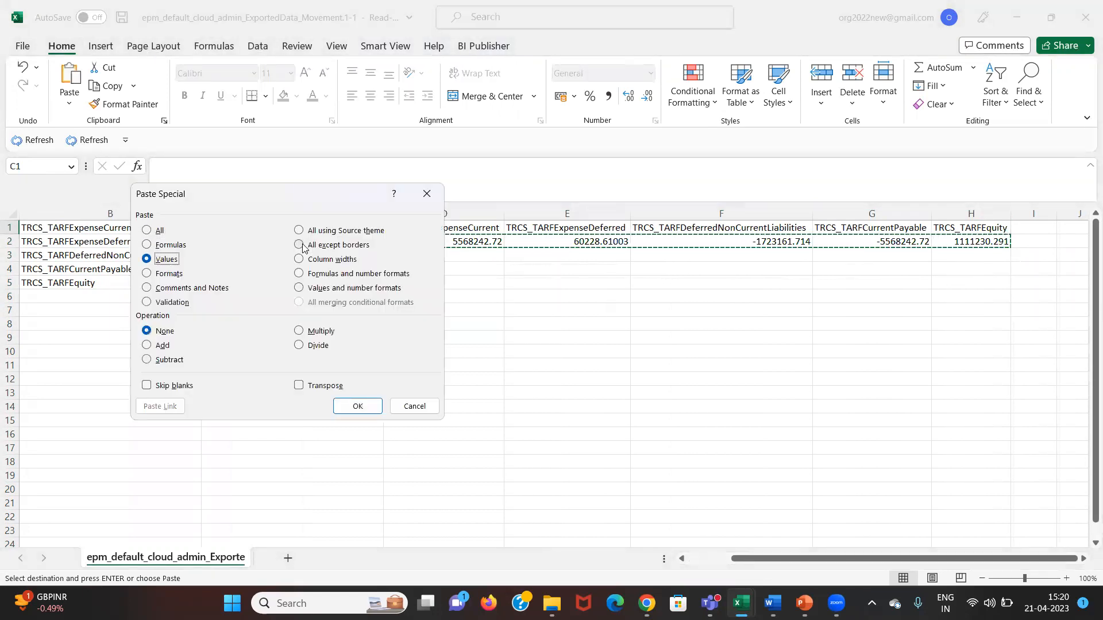
click(299, 385)
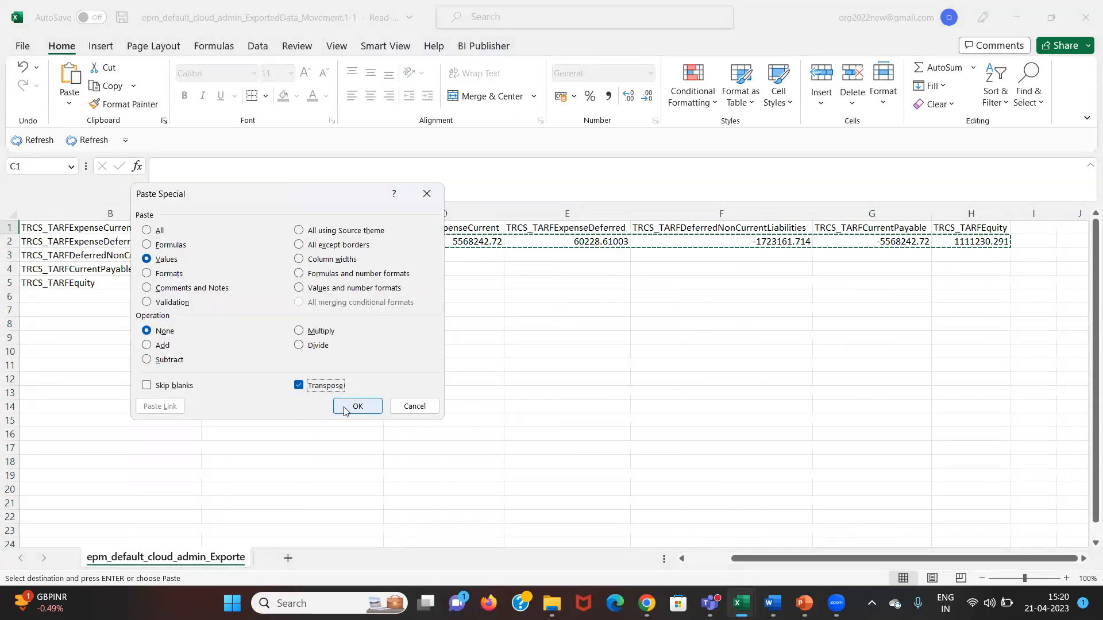
click(345, 408)
Delete the original horizontal account columns D through H and return to cell A1.
key(Escape)
key(Right)
key(ctrl+space)
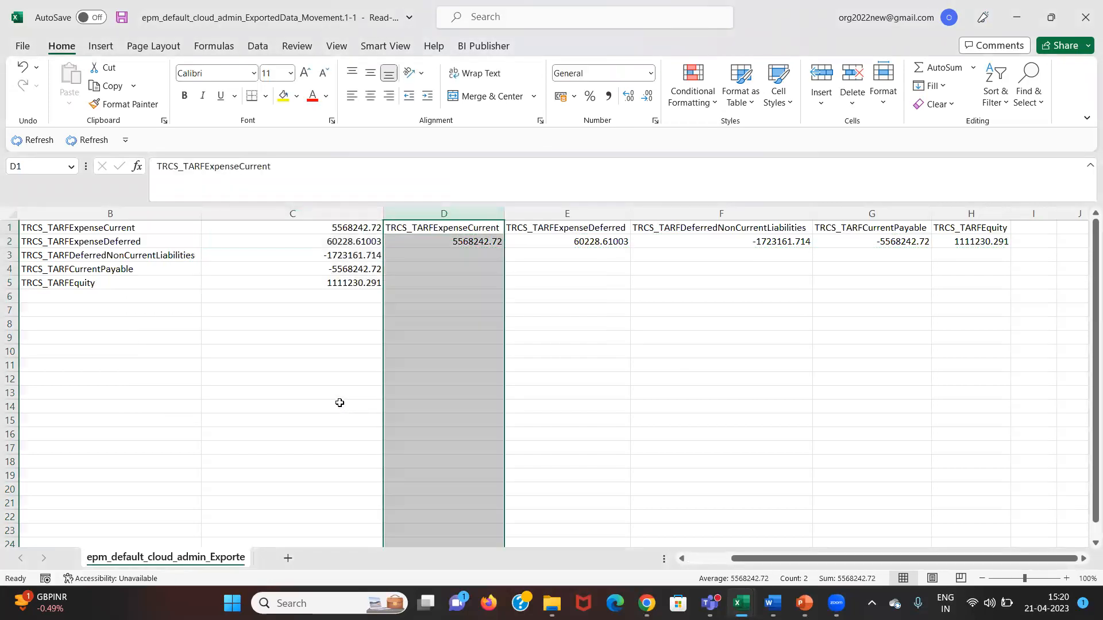
key(ctrl+minus)
key(ctrl+minus)
key(ctrl+minus)
key(ctrl+minus)
key(ctrl+minus)
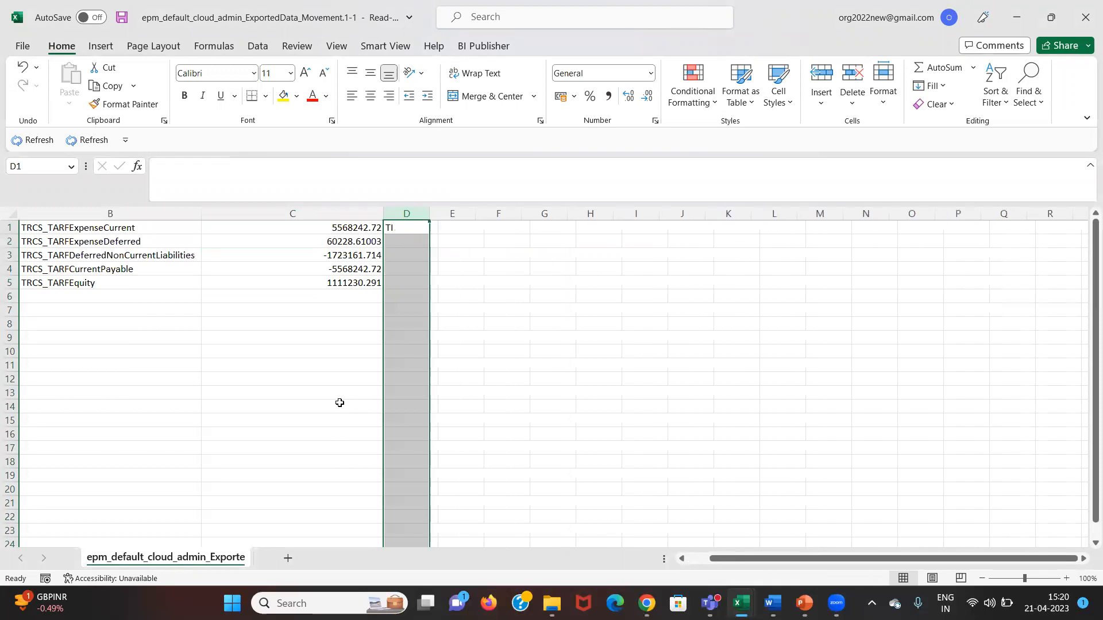
key(Left)
key(ctrl+space)
key(ctrl+Home)
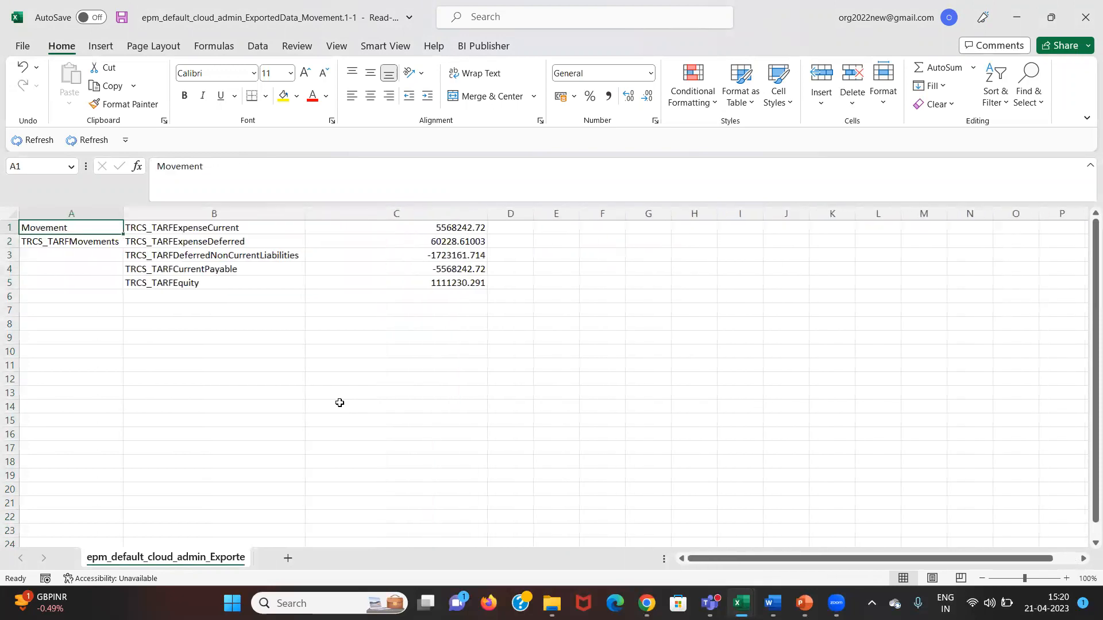
Copy TRCS_TARFMovements from A2 into A1 and A3:A5, so every account row carries the movement name.
key(Down)
click(339, 403)
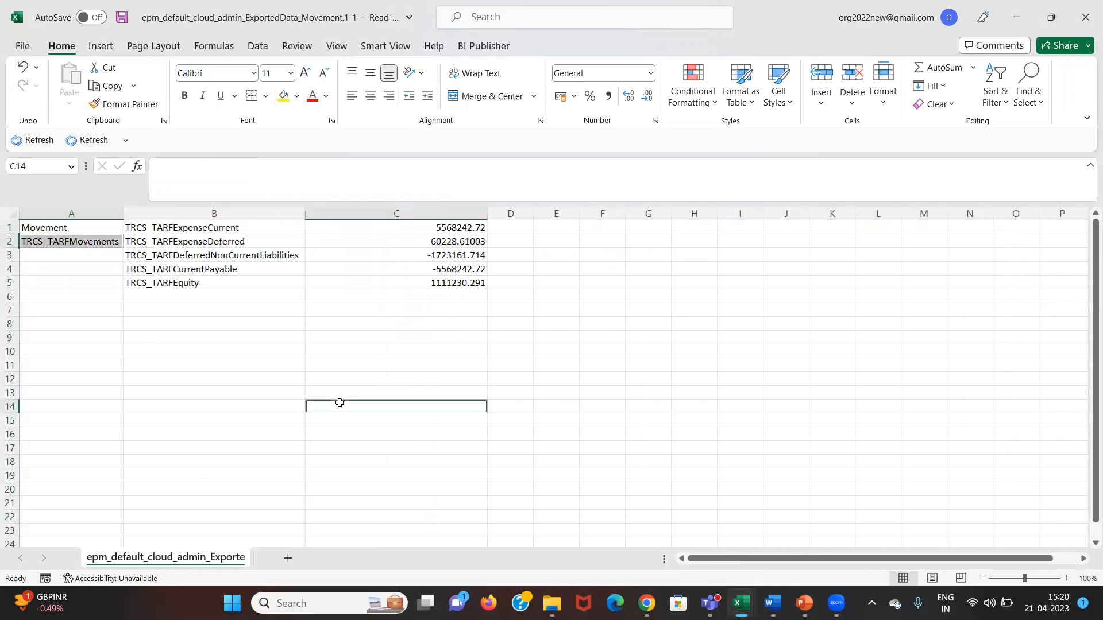
key(Left)
key(Left)
key(Up)
key(Up)
key(Up)
key(Up)
key(Up)
key(Up)
key(Up)
key(Up)
key(Up)
key(Up)
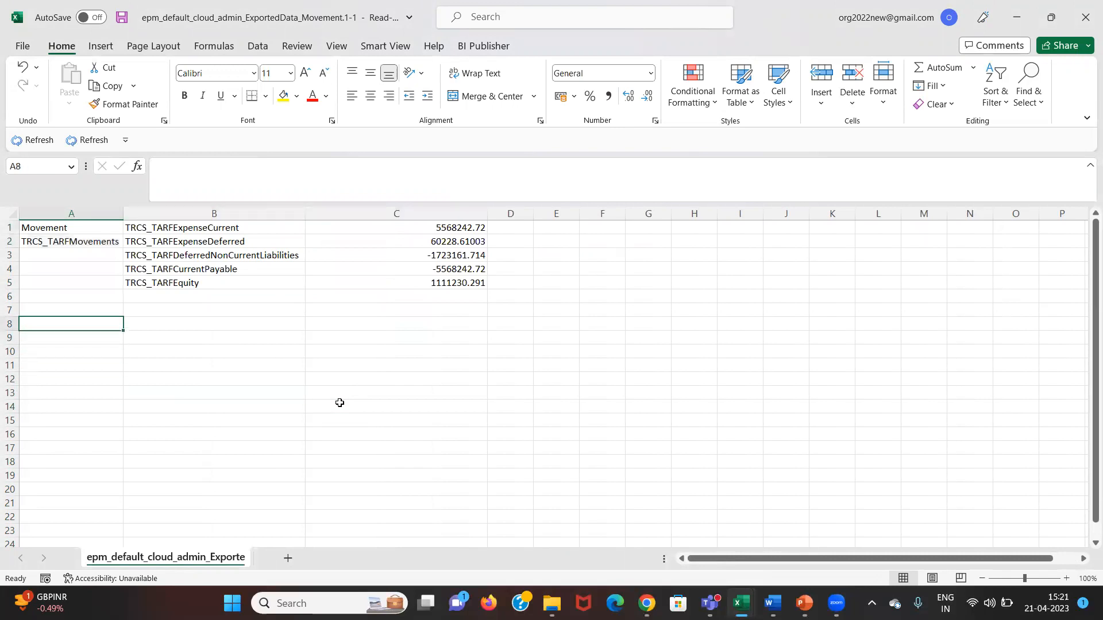
key(Up)
key(Up)
key(ctrl+c)
key(Up)
key(ctrl+v)
key(Down)
key(Down)
key(ctrl+v)
key(Down)
key(ctrl+v)
key(Down)
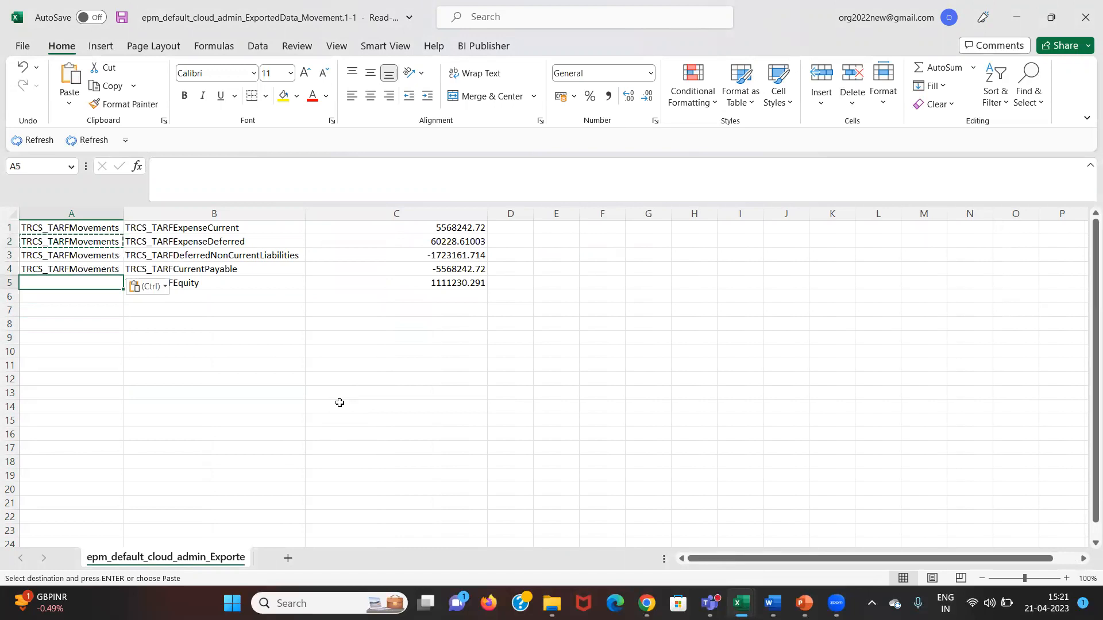
key(ctrl+v)
Autofit the width of column C to the amount in C1 and return to cell A1.
key(Right)
key(Up)
key(Right)
key(Escape)
key(Up)
key(Up)
key(Up)
key(Left)
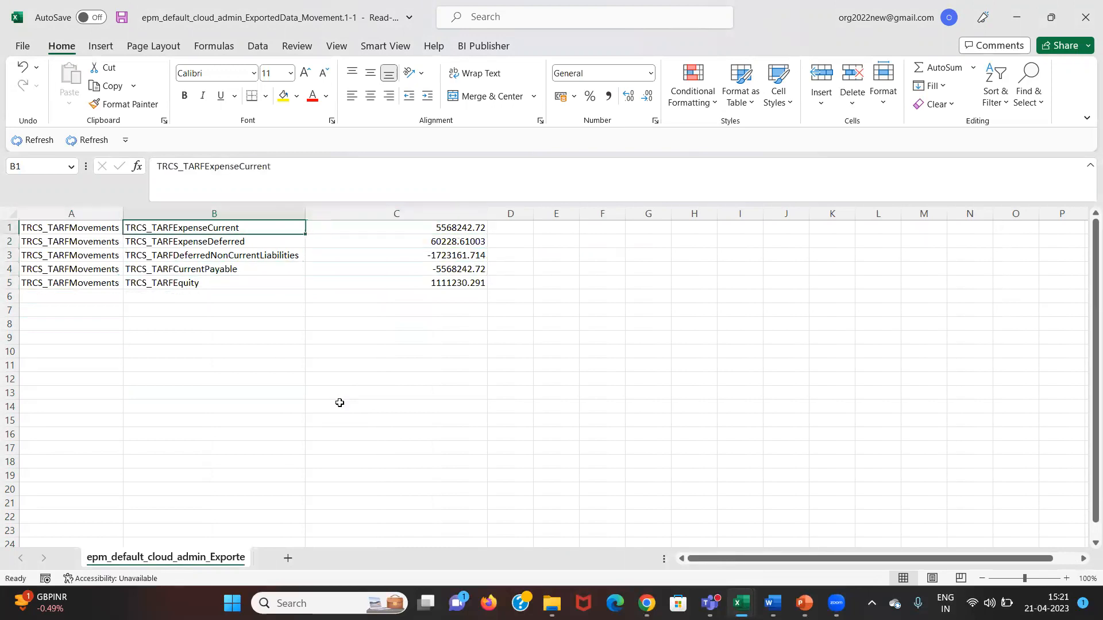
key(Right)
key(alt+o)
key(c)
key(a)
key(Right)
key(Down)
key(Up)
key(Left)
key(Left)
key(Left)
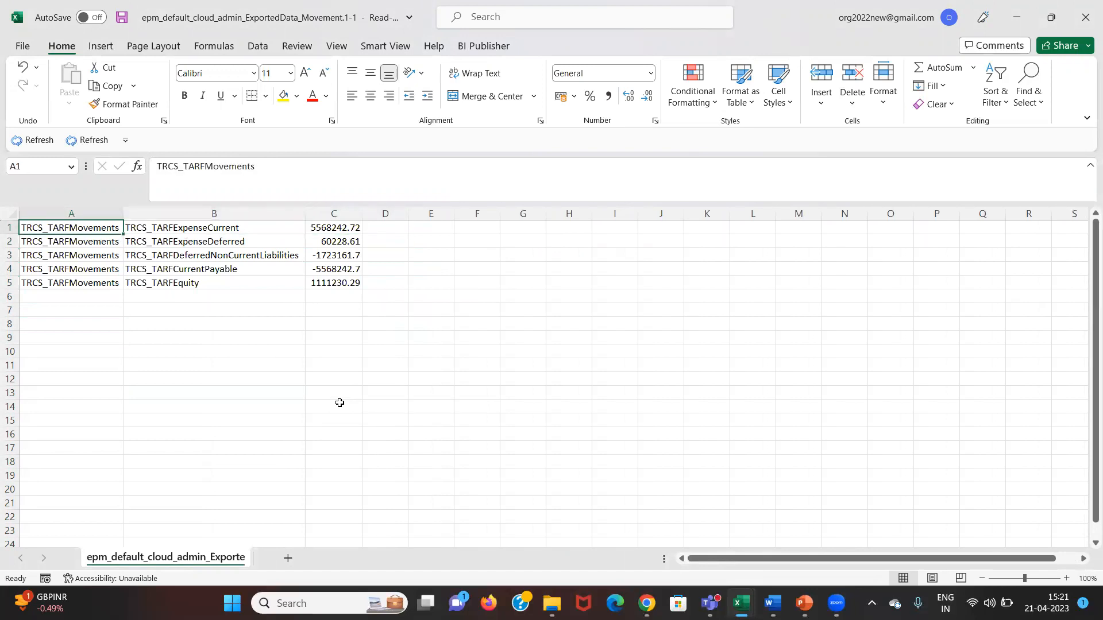
Go over the movement, account and amount cells in row 1 and select the empty cell D1.
key(Right)
key(Right)
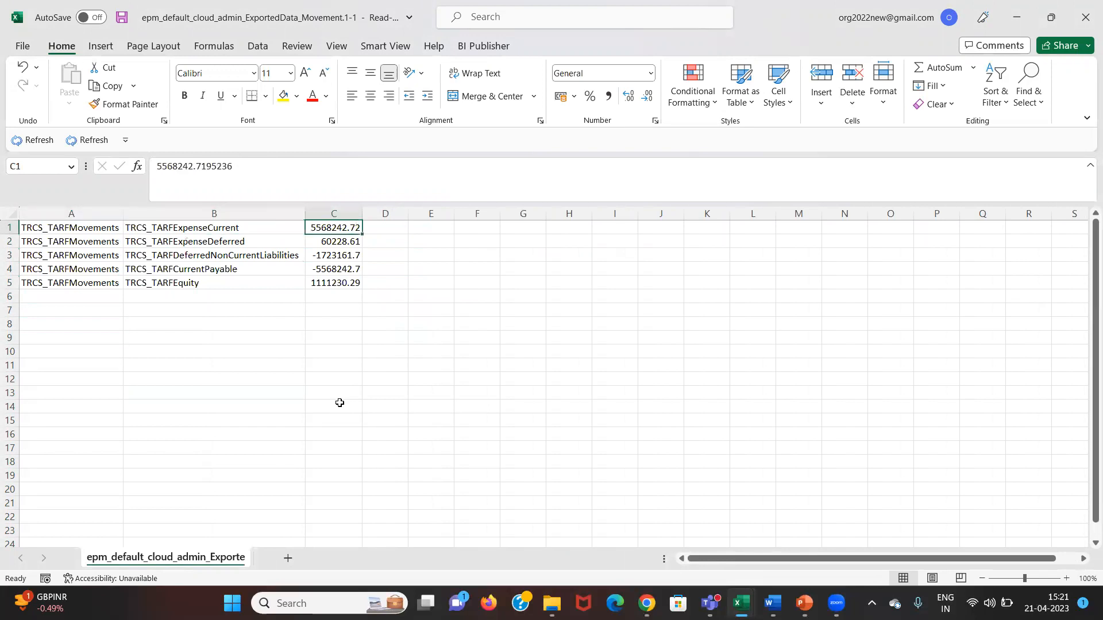
key(Left)
key(Left)
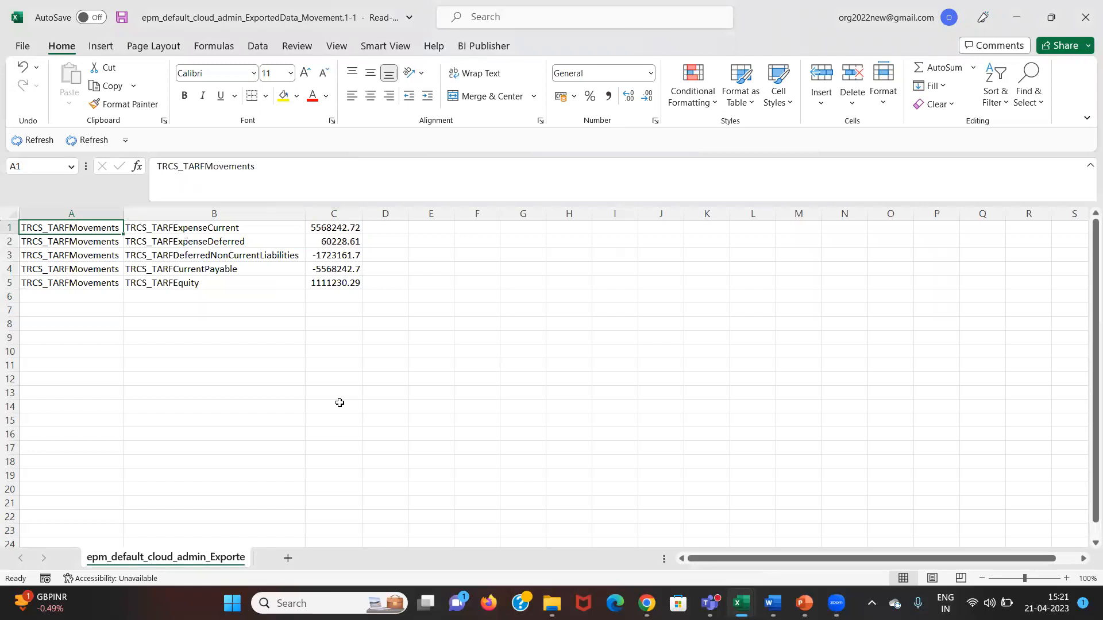
key(Right)
key(Right)
key(Right)
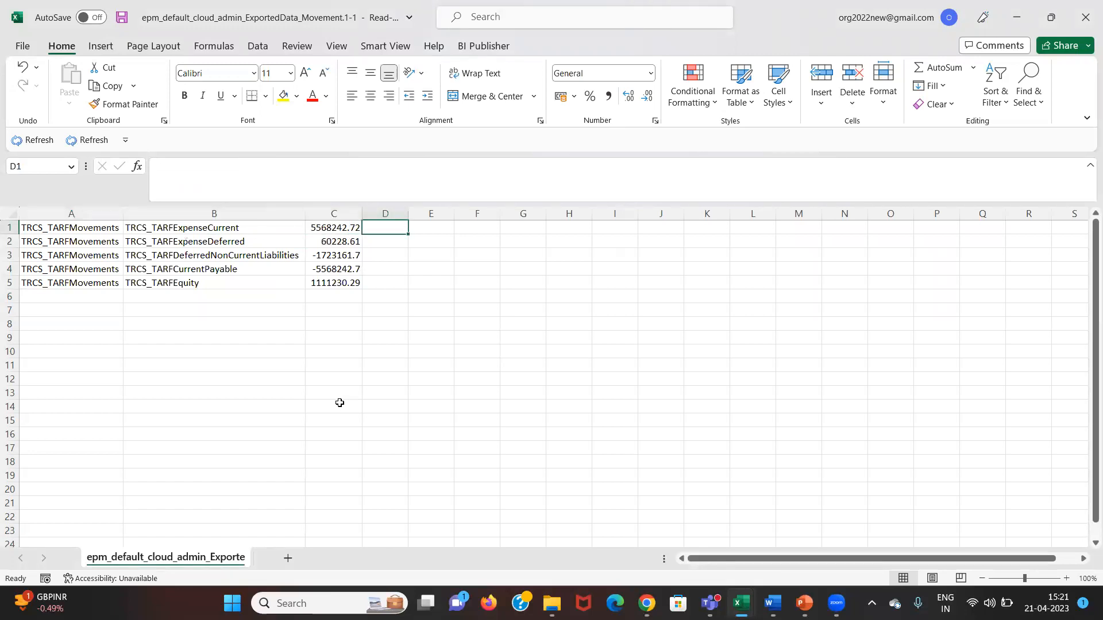
Switch to EPM Cloud Tax Reporting in the browser, close the export status and open the Dimensions editor.
key(alt+Tab)
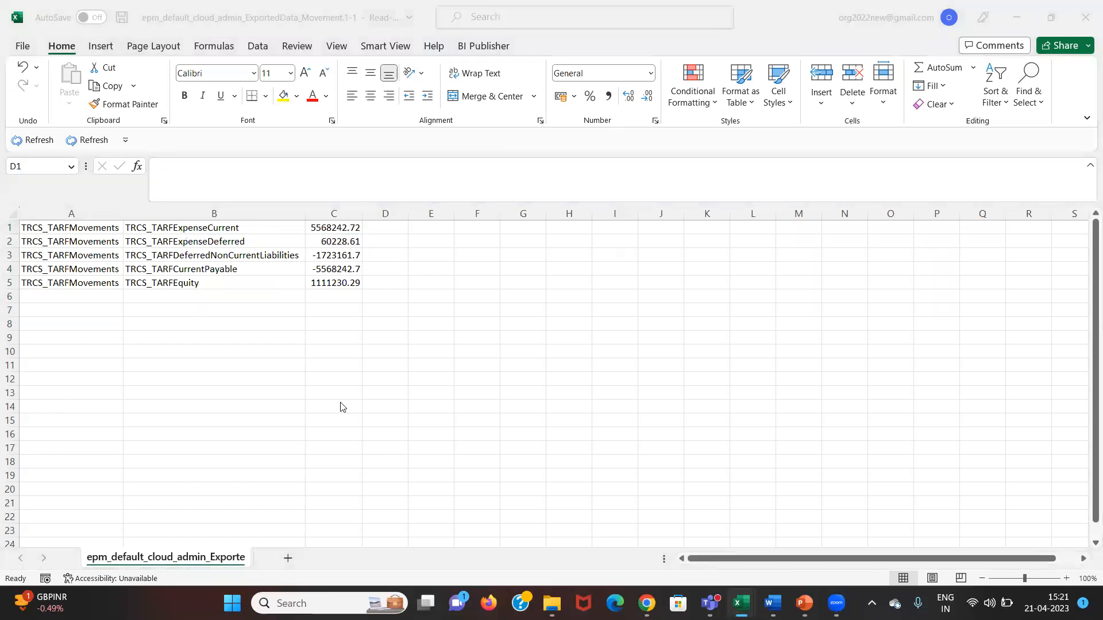
key(Tab)
key(Tab)
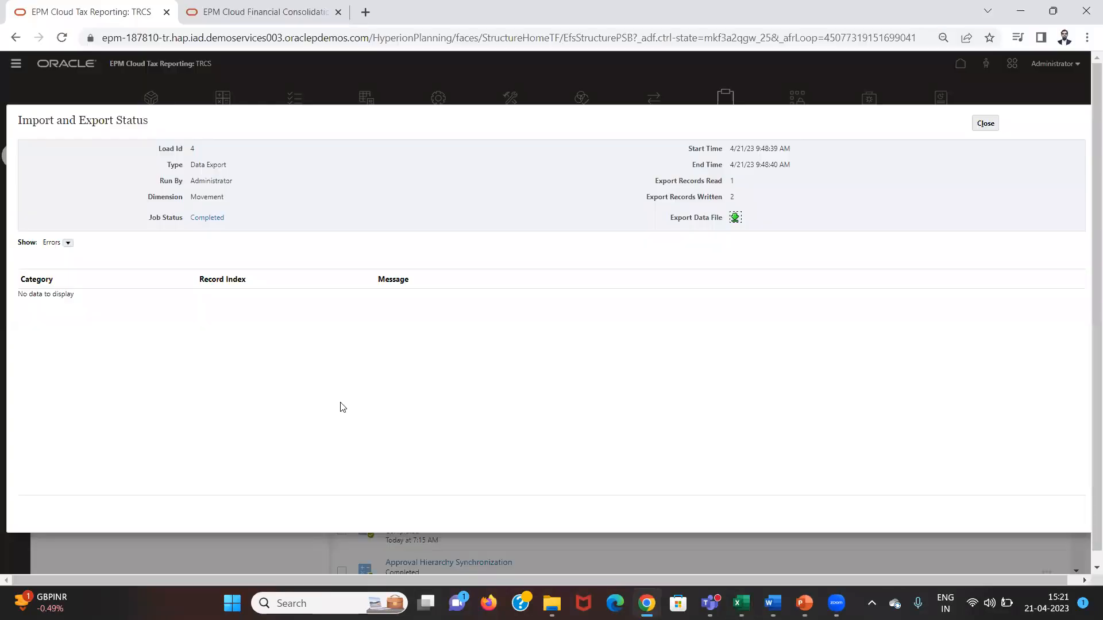
click(988, 128)
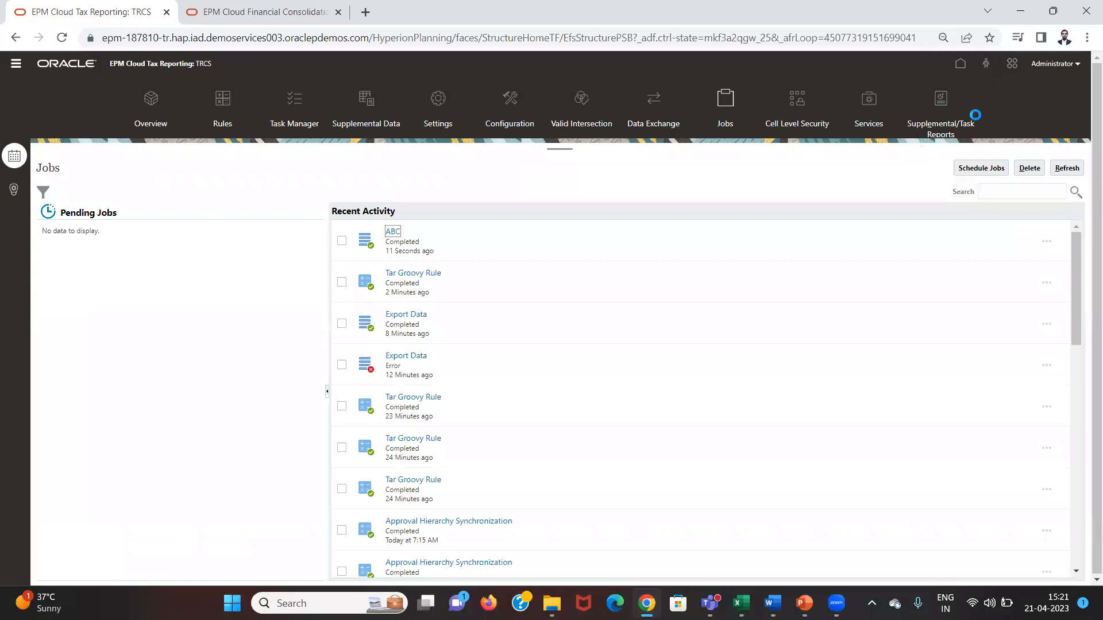
click(959, 66)
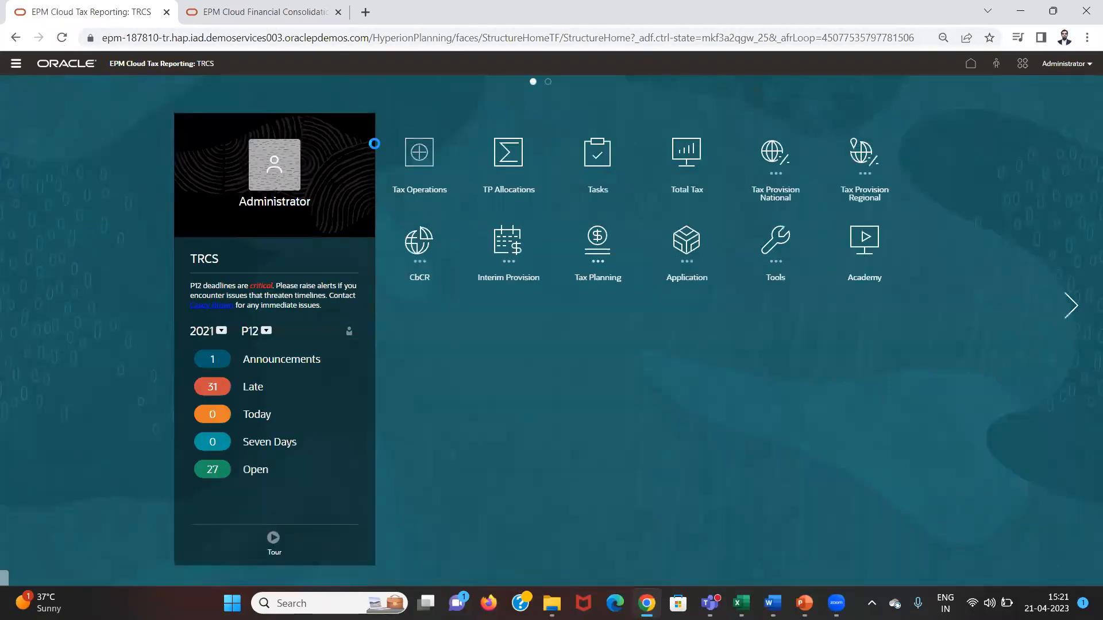
click(9, 64)
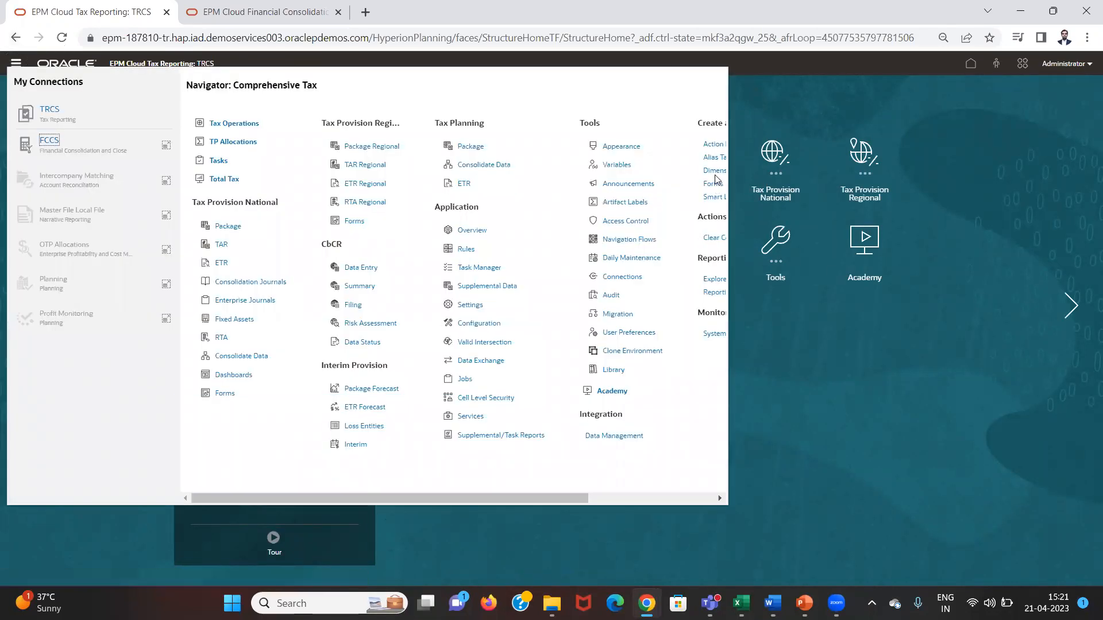
click(716, 172)
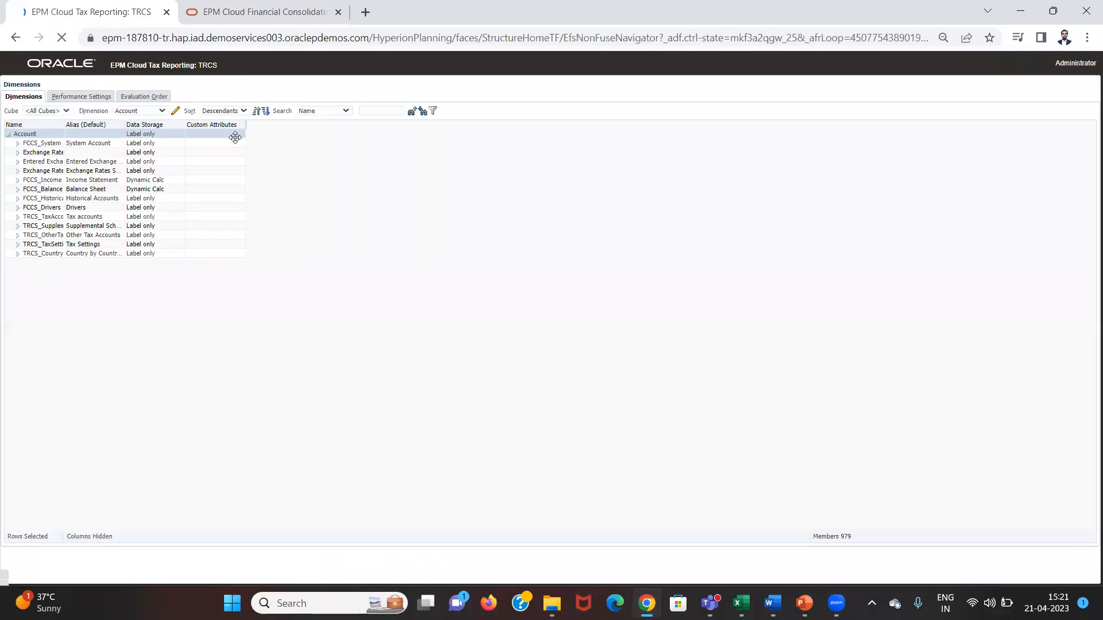
Show the Entity dimension and copy the member name LE101 from North America under FCCS_Total Geography.
click(162, 111)
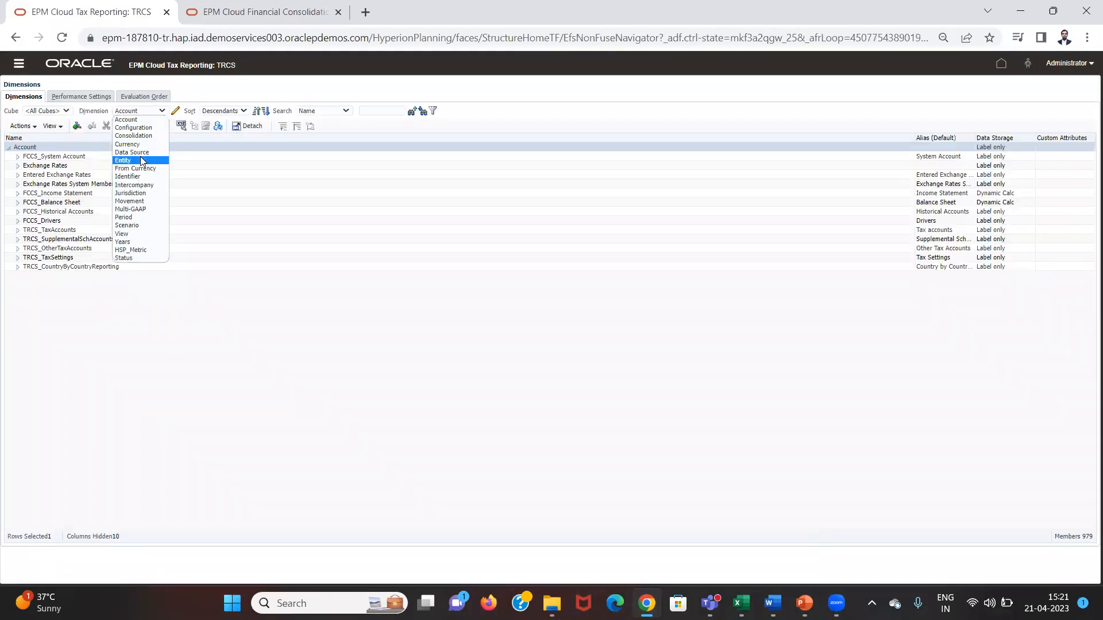
click(138, 158)
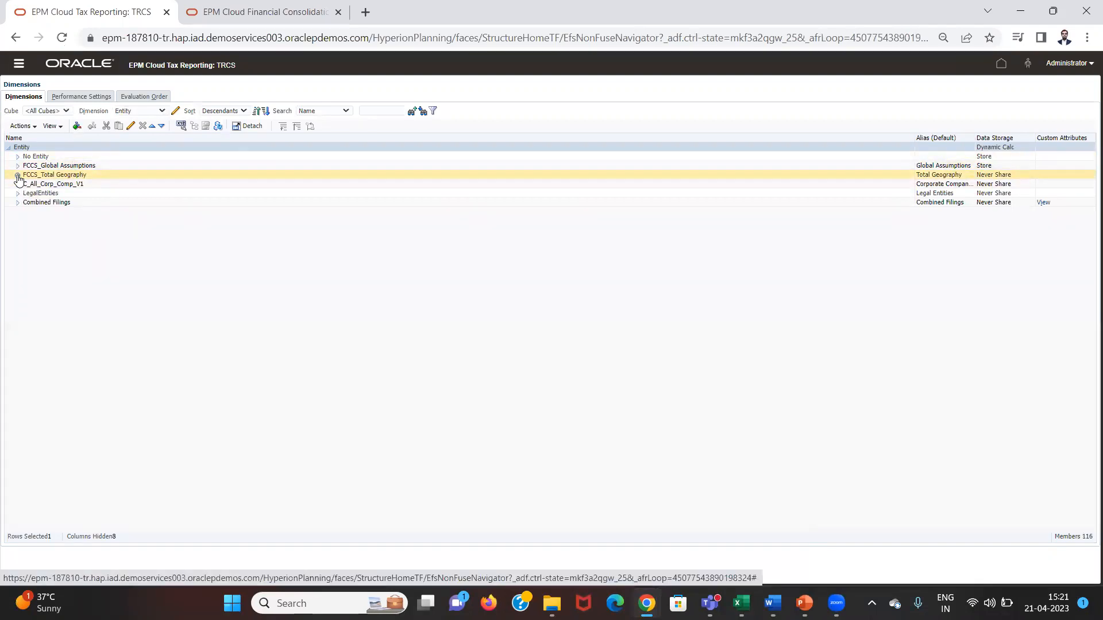
click(18, 176)
click(27, 185)
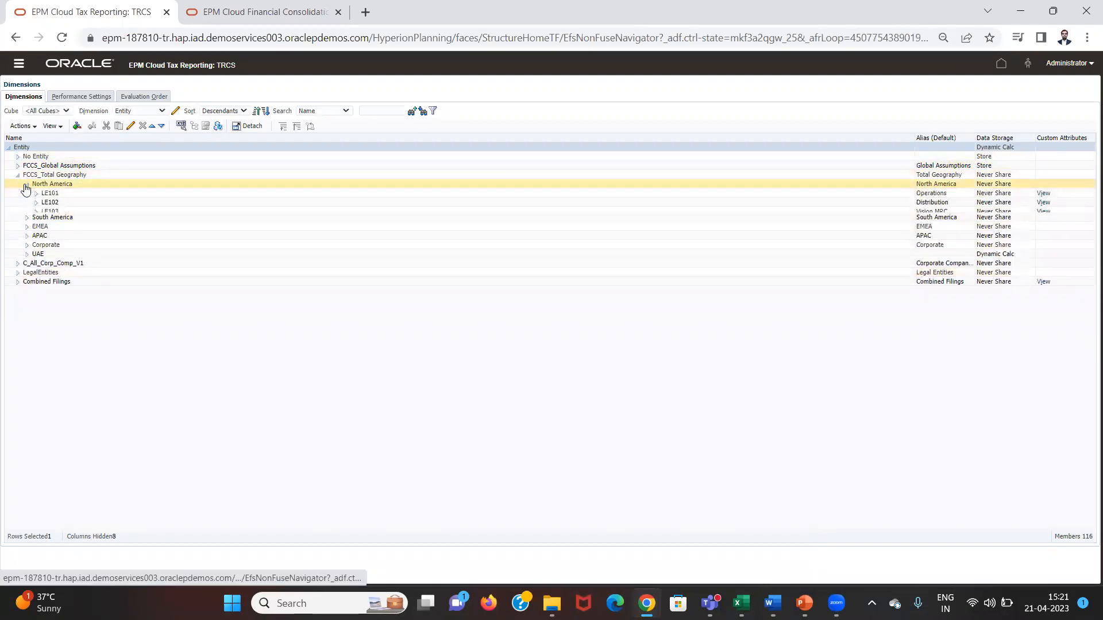
click(46, 195)
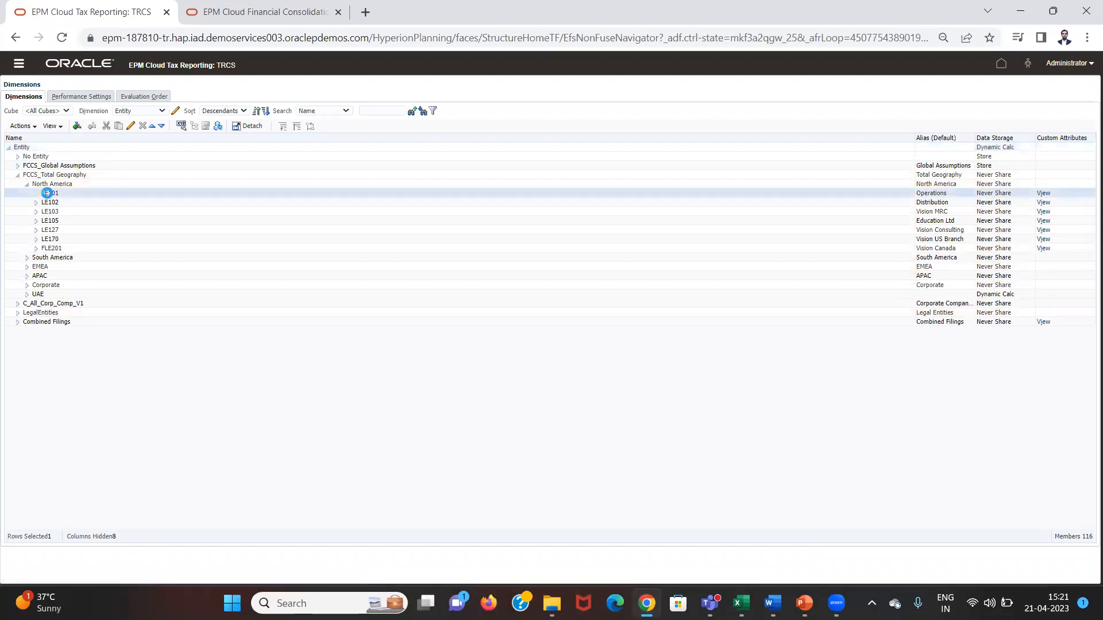
Return to the exported CSV in Excel and paste LE101 into D1:D5 as the entity for every account row.
key(alt+Tab)
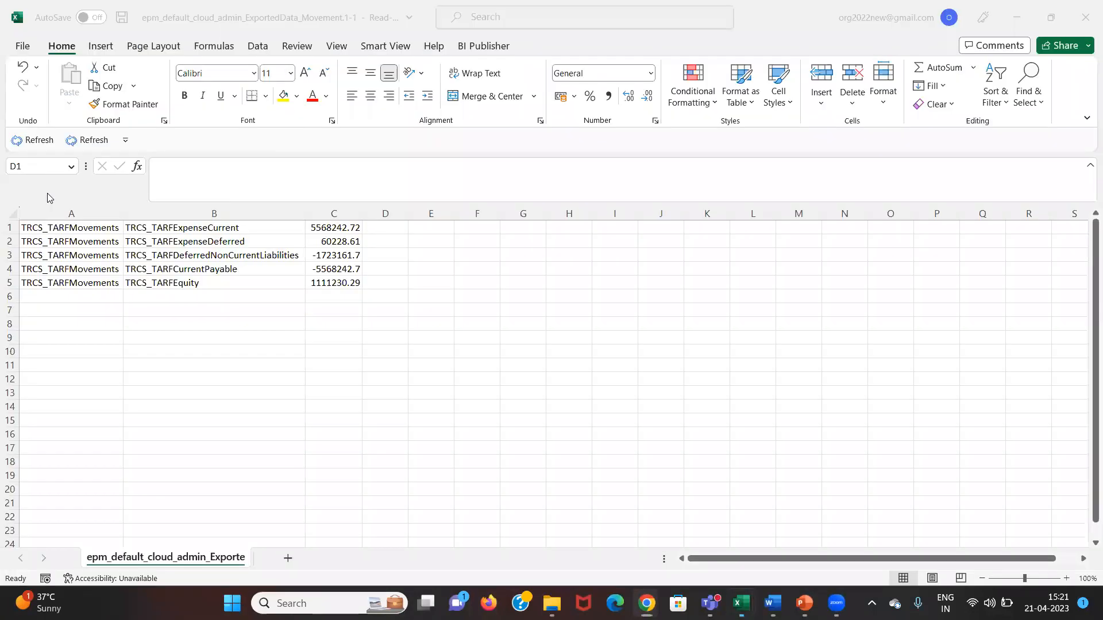
key(ctrl+v)
key(Return)
key(ctrl+v)
key(Return)
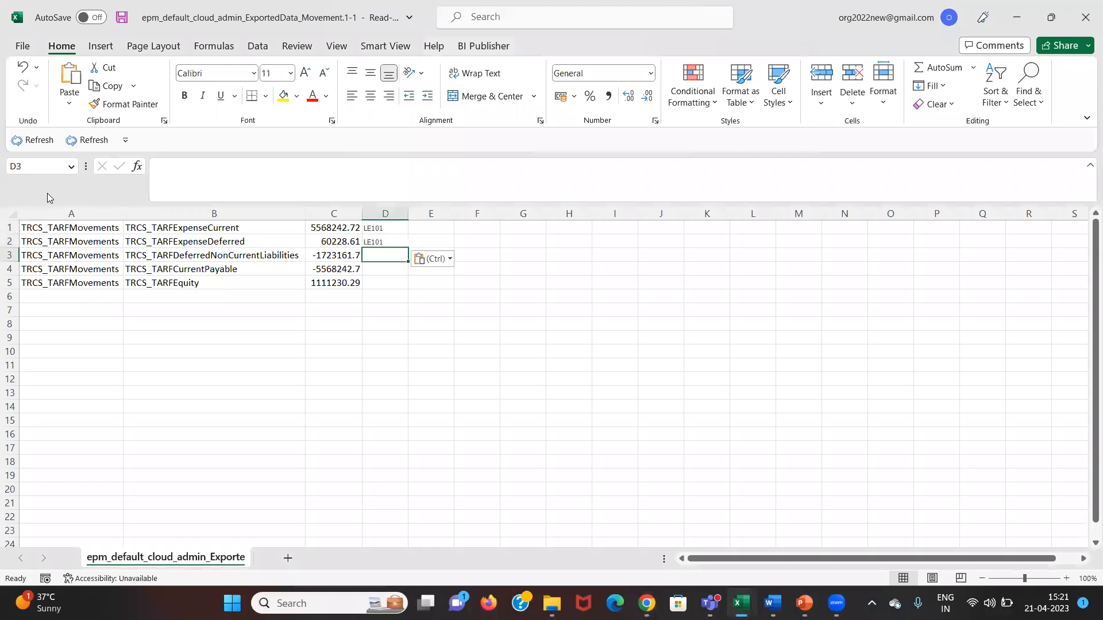
key(ctrl+v)
key(Return)
key(ctrl+v)
key(Return)
key(ctrl+v)
key(ctrl+Up)
key(Left)
key(Left)
key(Left)
key(Right)
key(Right)
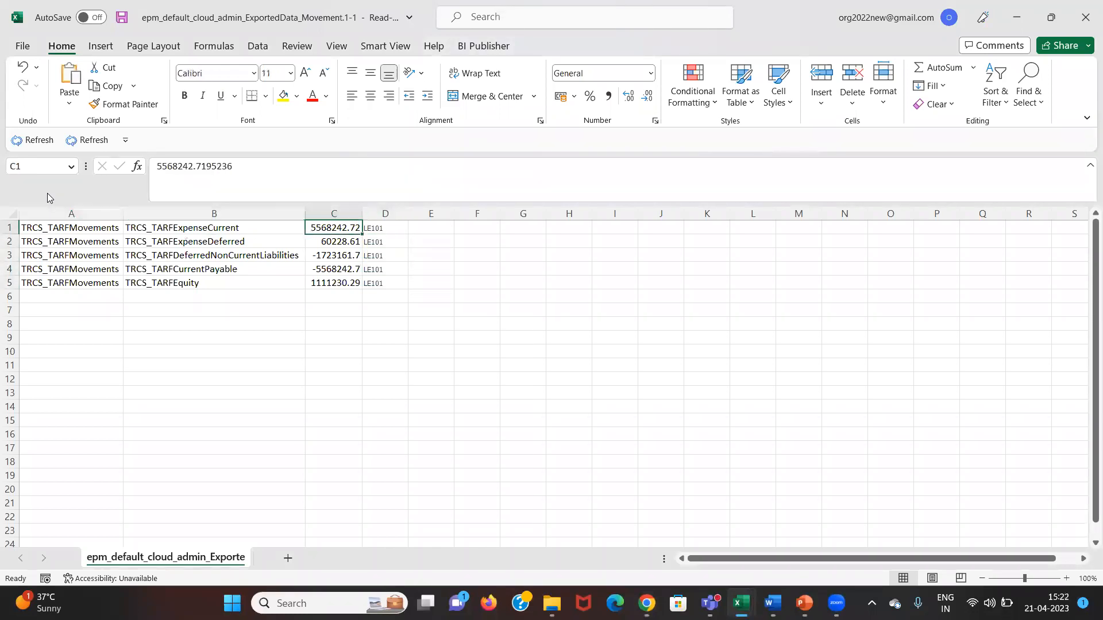
Save the sheet as the CSV UTF-8 file dataloadtar in the TRCS Work Folder and close it.
key(ctrl+s)
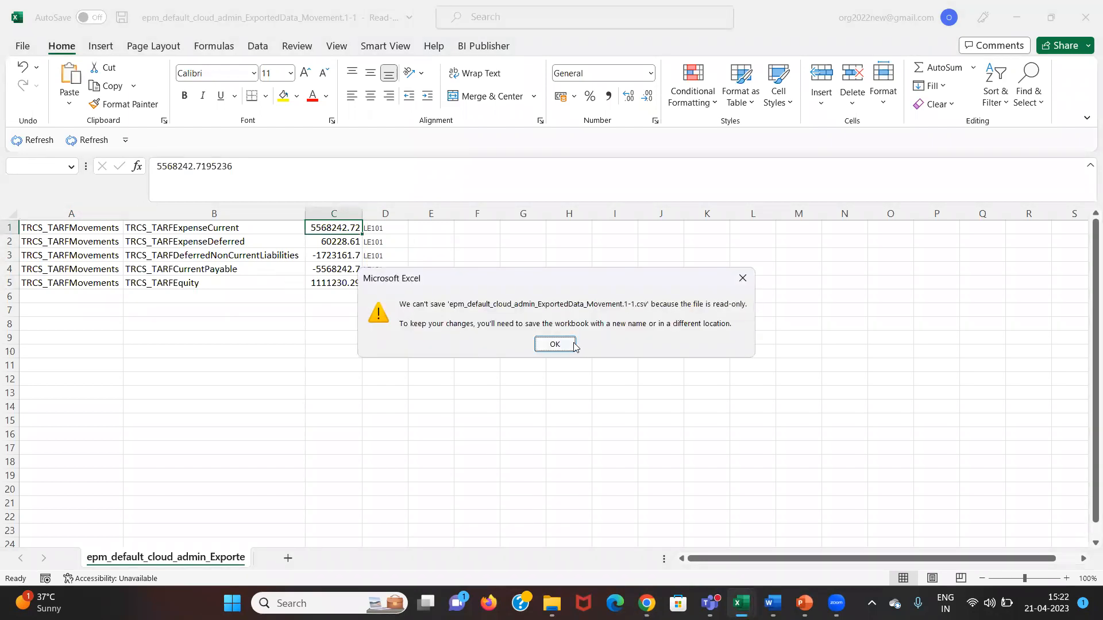
click(743, 278)
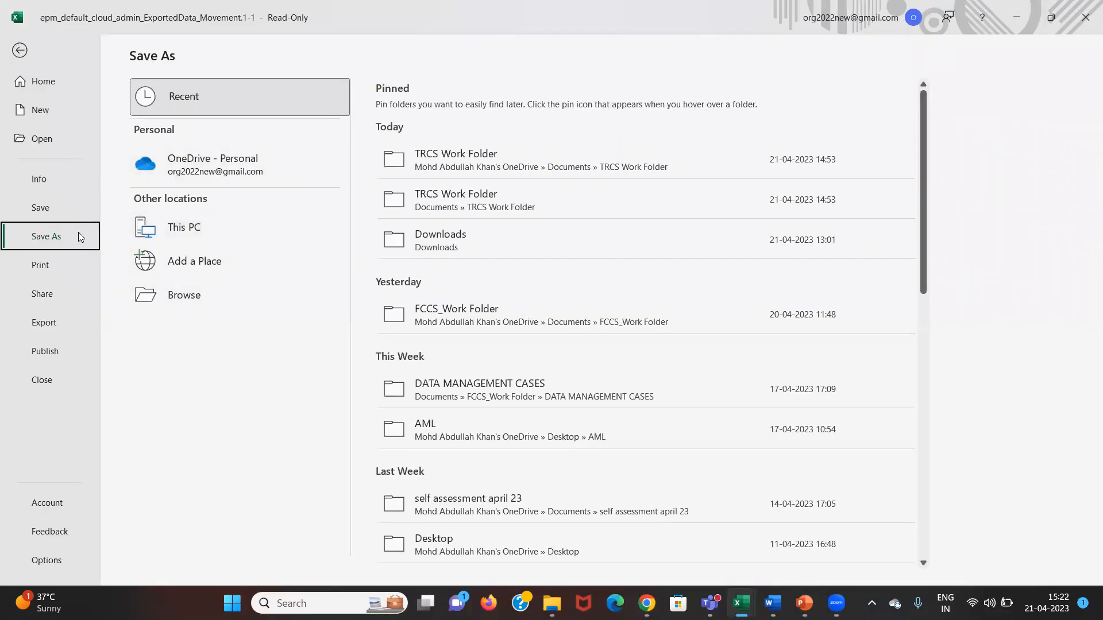
click(185, 288)
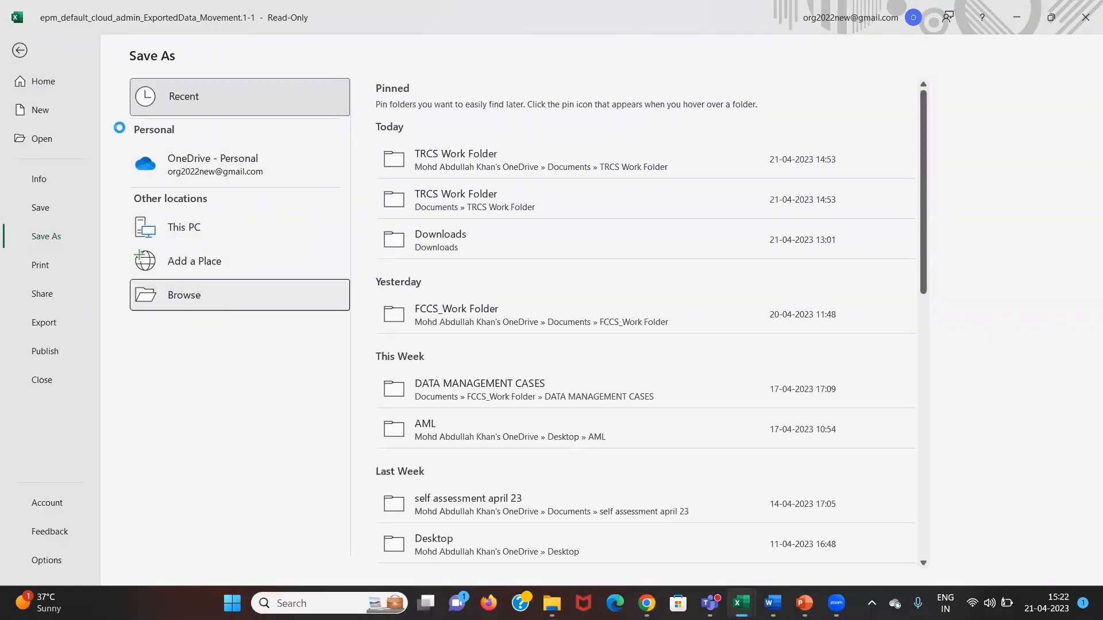
click(182, 183)
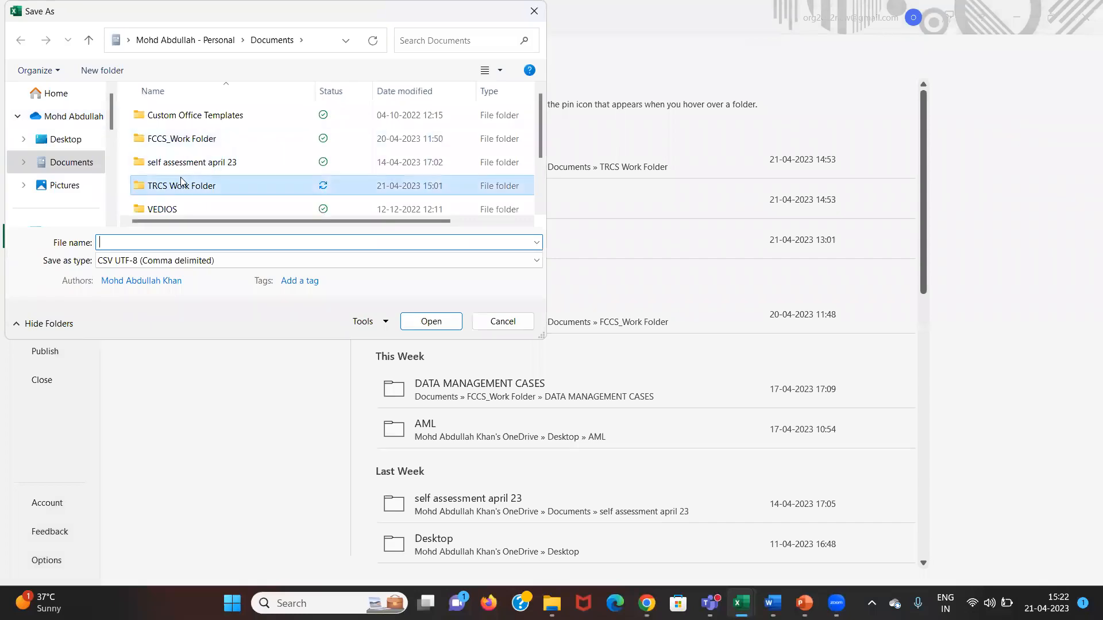
double_click(182, 185)
click(174, 241)
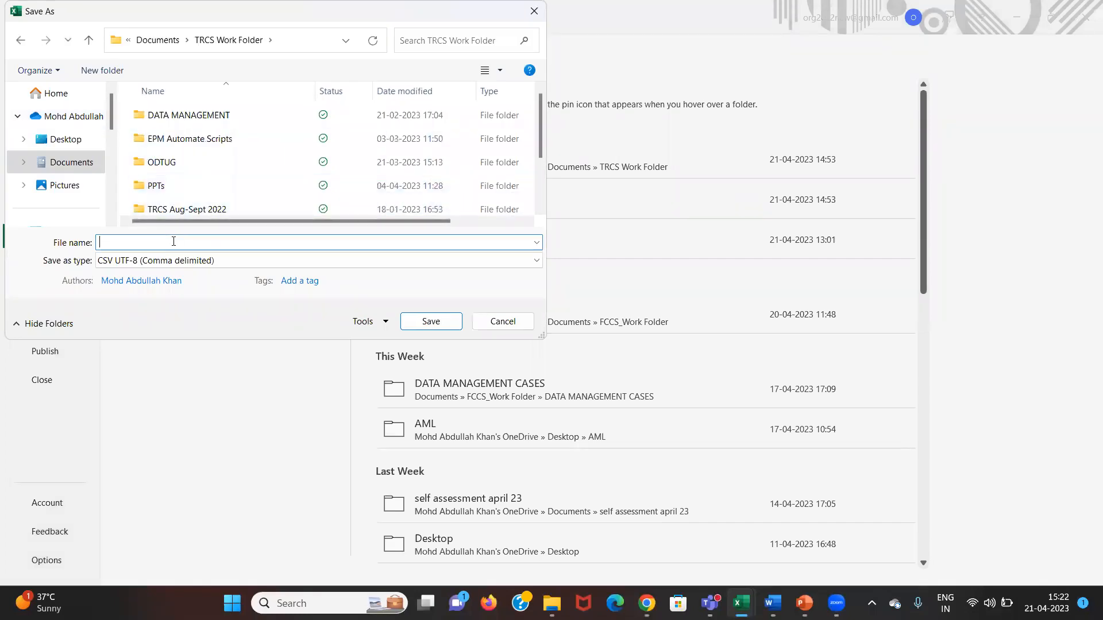
text(dataloa)
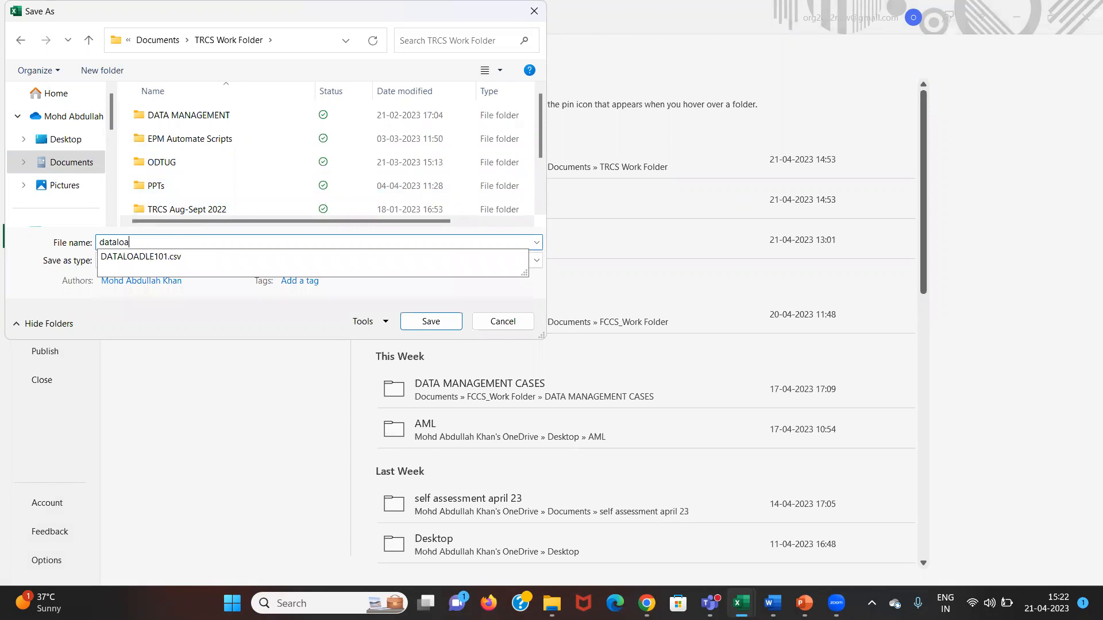
text(dt)
key(Return)
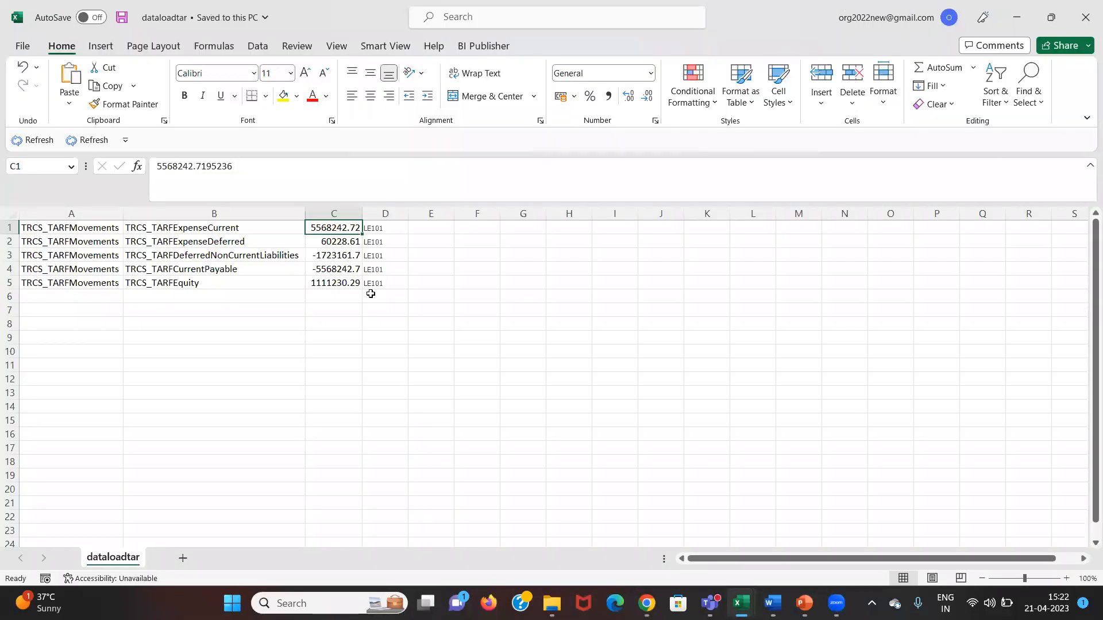
click(370, 293)
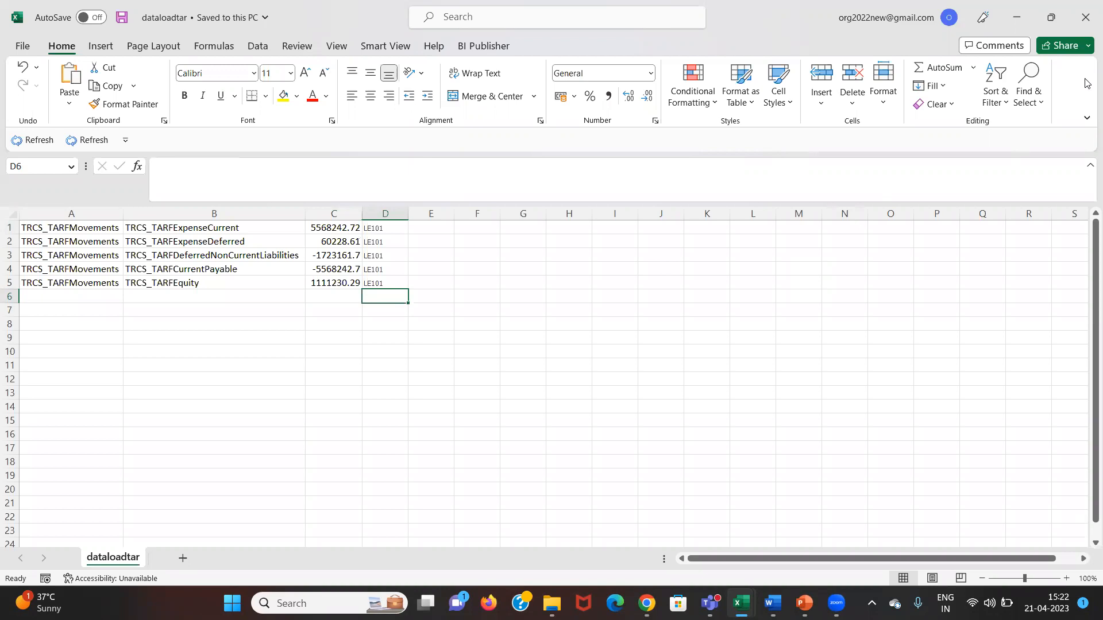
click(1086, 17)
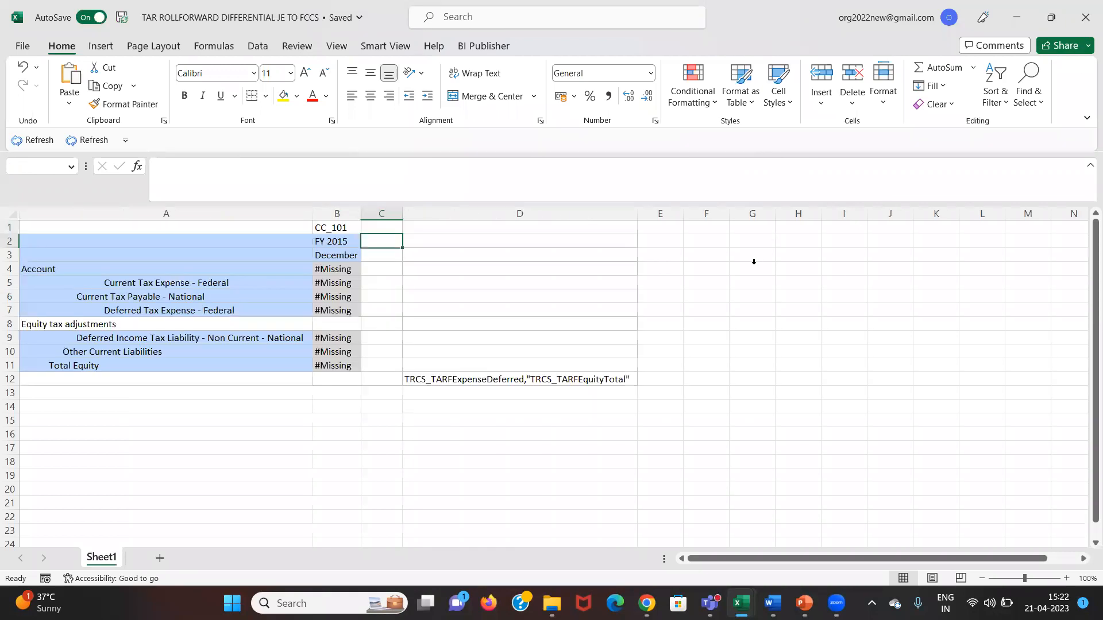
Switch to EPM Cloud Financial Consolidation and Close in the browser and finish the completed cube refresh.
key(alt+Tab)
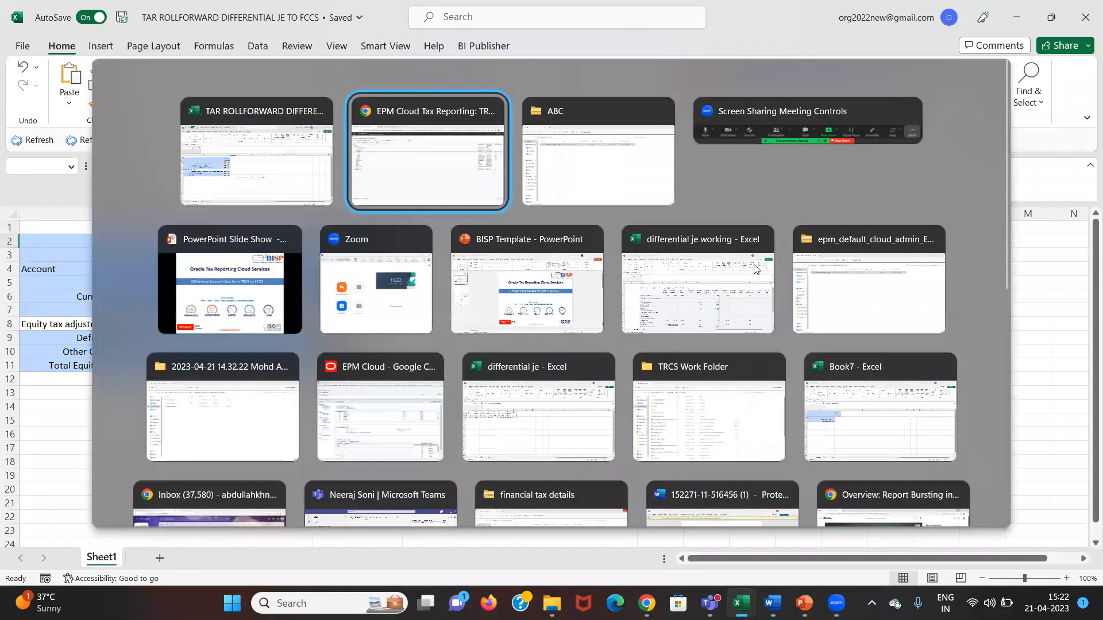
key(alt+Tab)
key(alt+Tab)
key(alt+Tab)
key(alt+Tab)
key(alt+Tab)
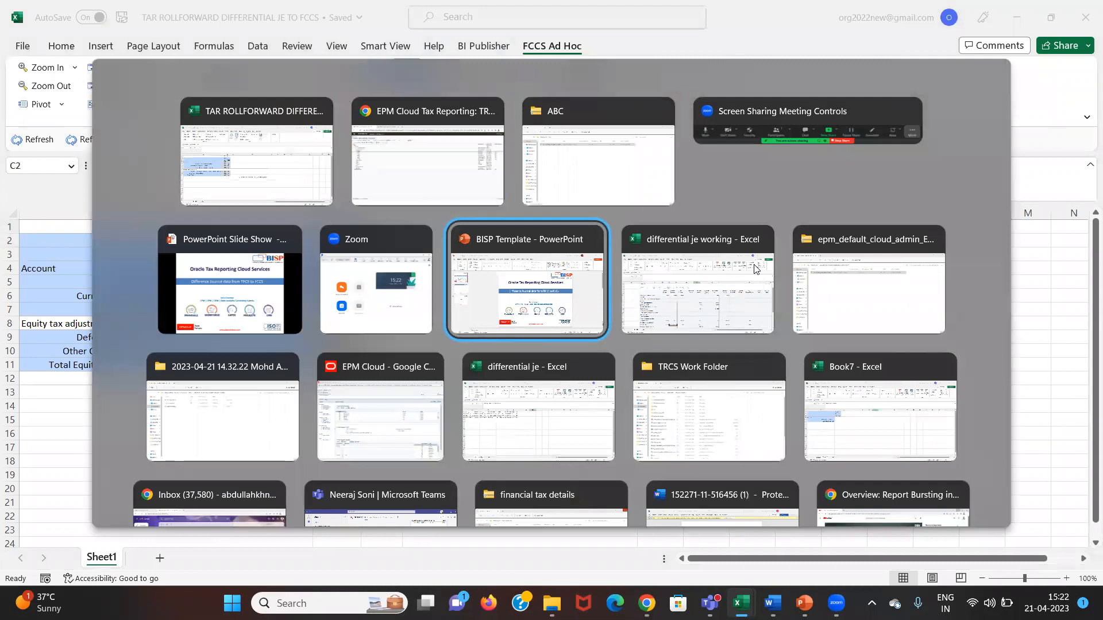
key(alt+Up)
key(alt+Left)
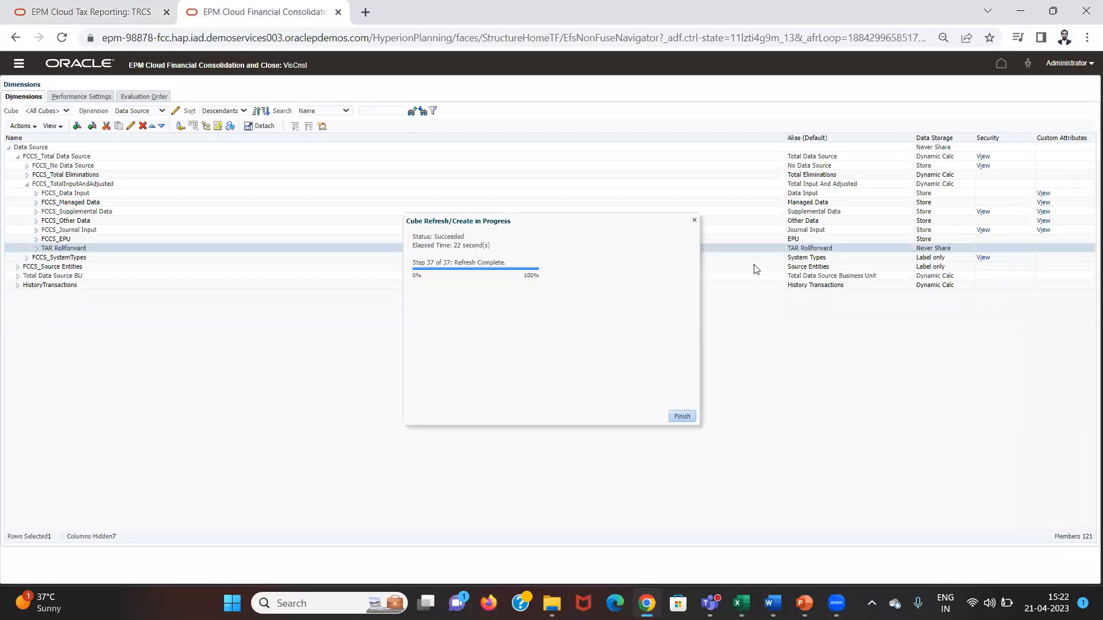
click(681, 417)
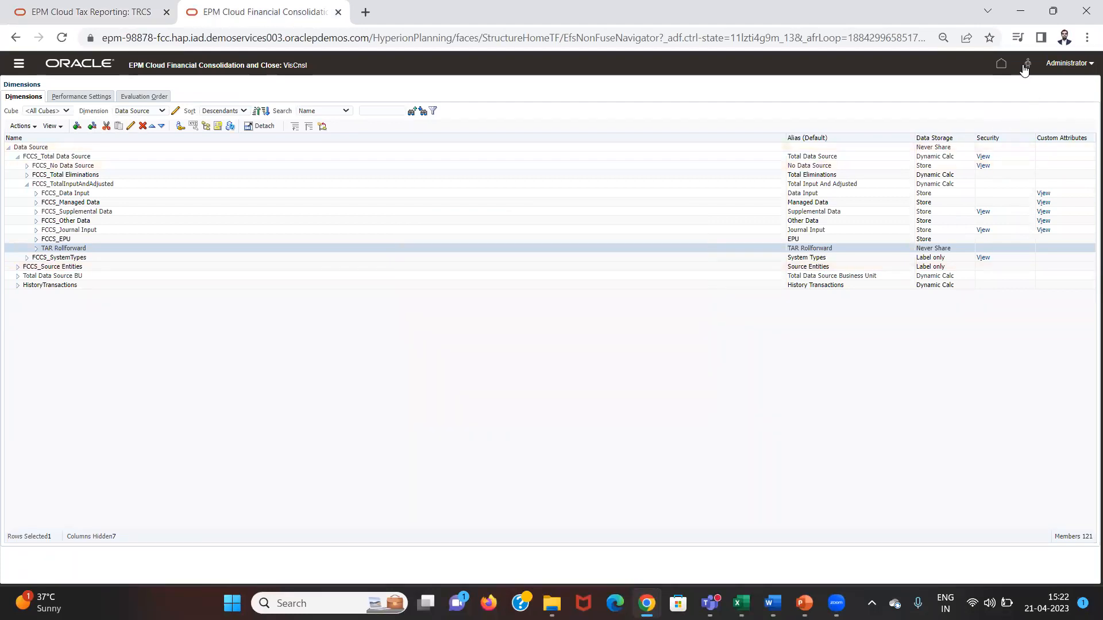
Open Data Management for the VisCnsl application and show its setup tasks.
click(1002, 65)
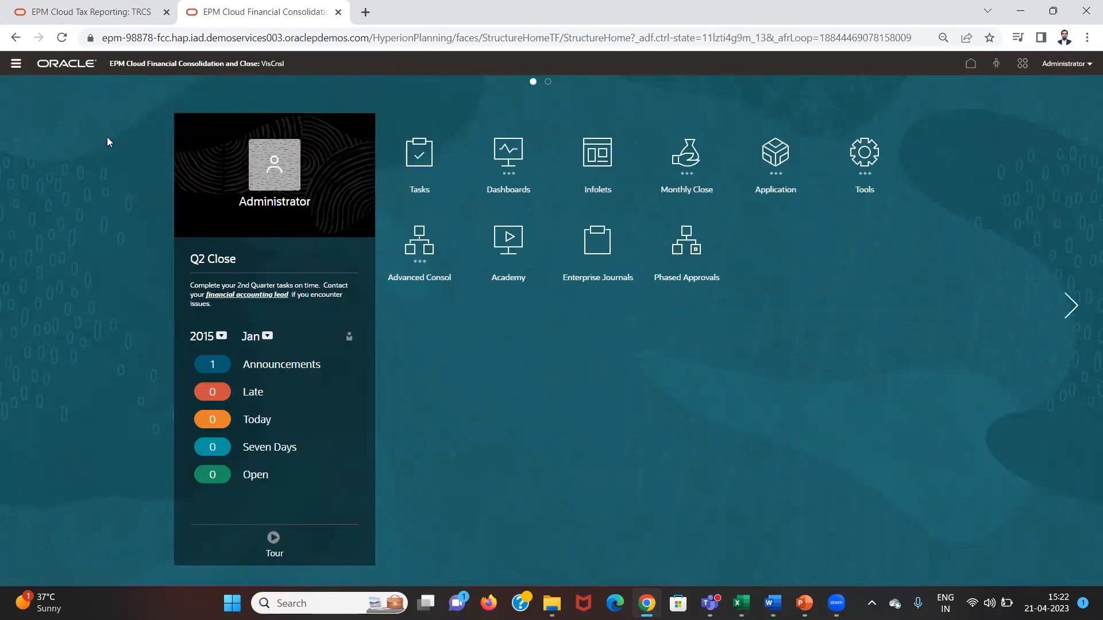
click(18, 69)
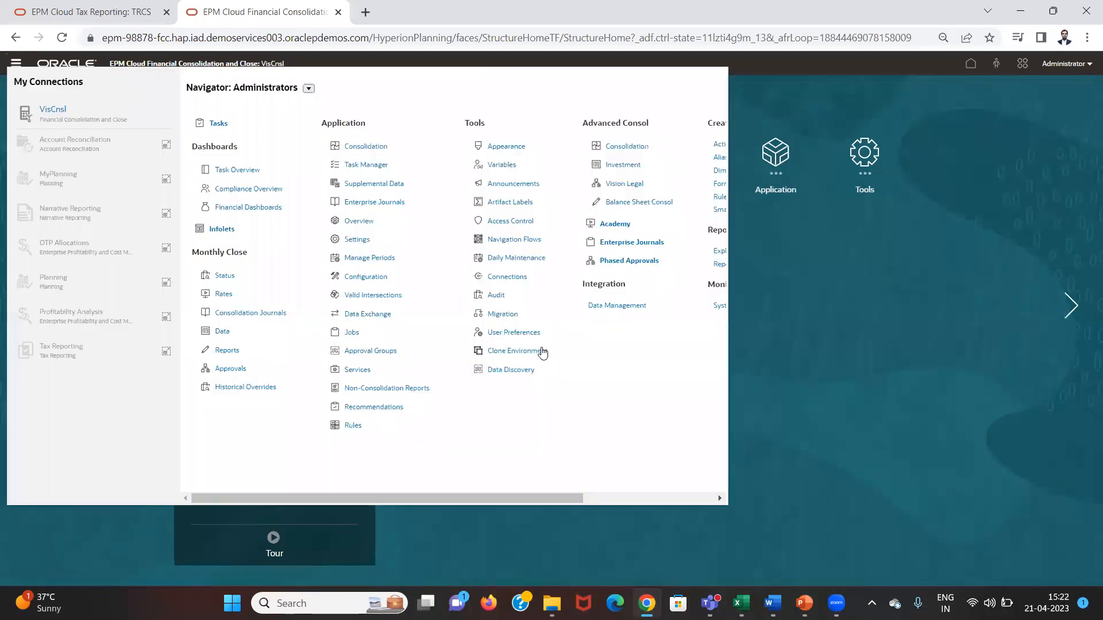
click(617, 305)
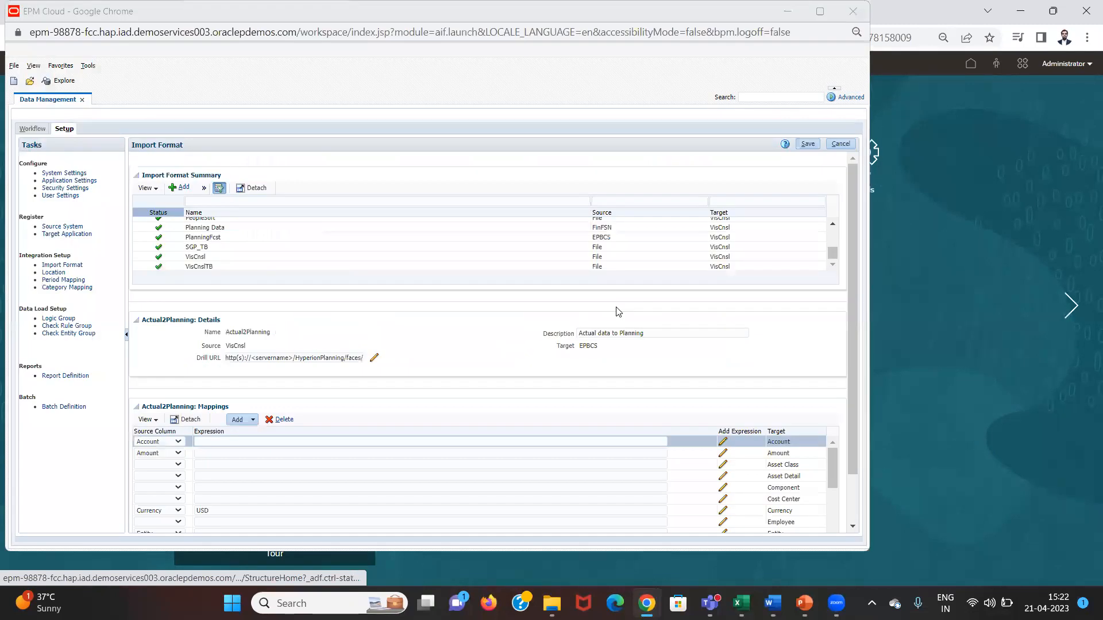
key(alt+Tab)
key(Tab)
key(Tab)
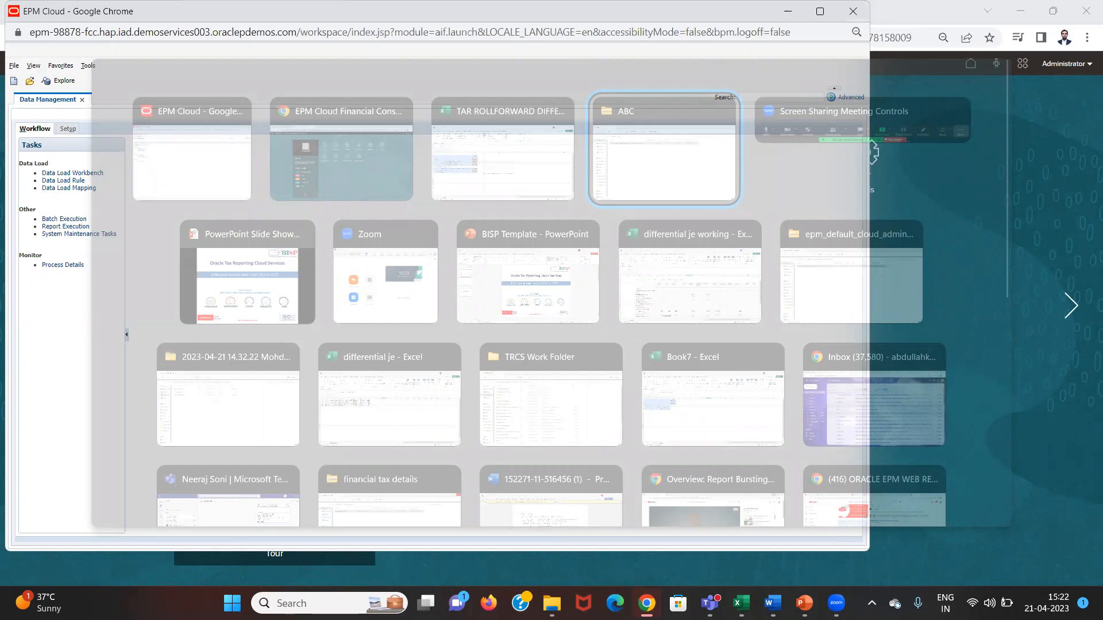
key(alt+Tab)
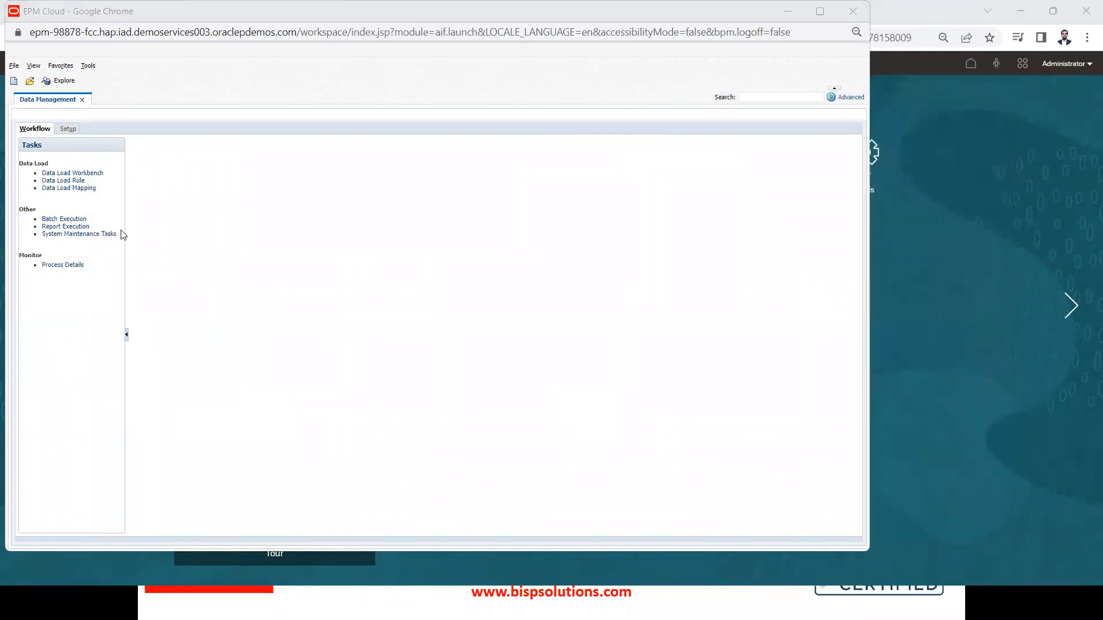
click(65, 131)
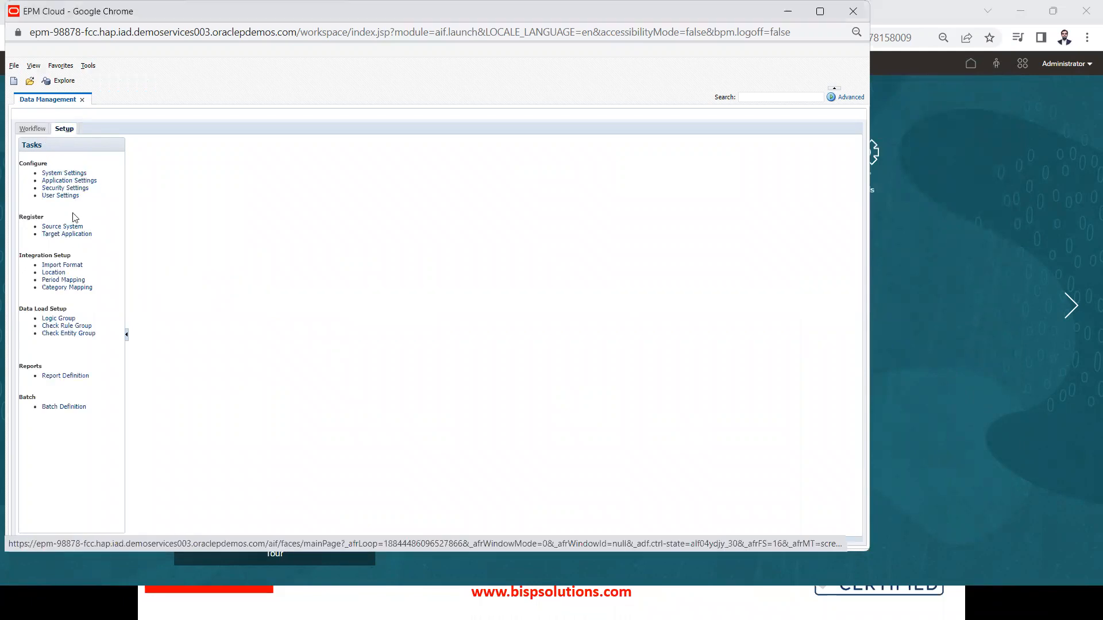
Check the File source system entry, and save the VisCnsl consolidation entry in the target applications.
click(63, 227)
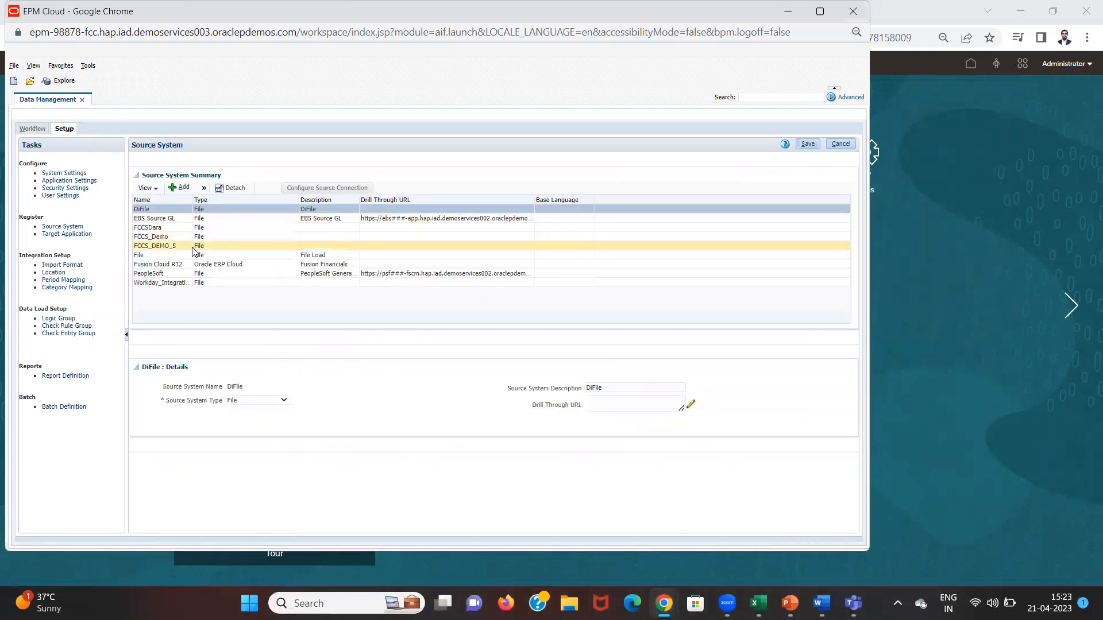
click(185, 255)
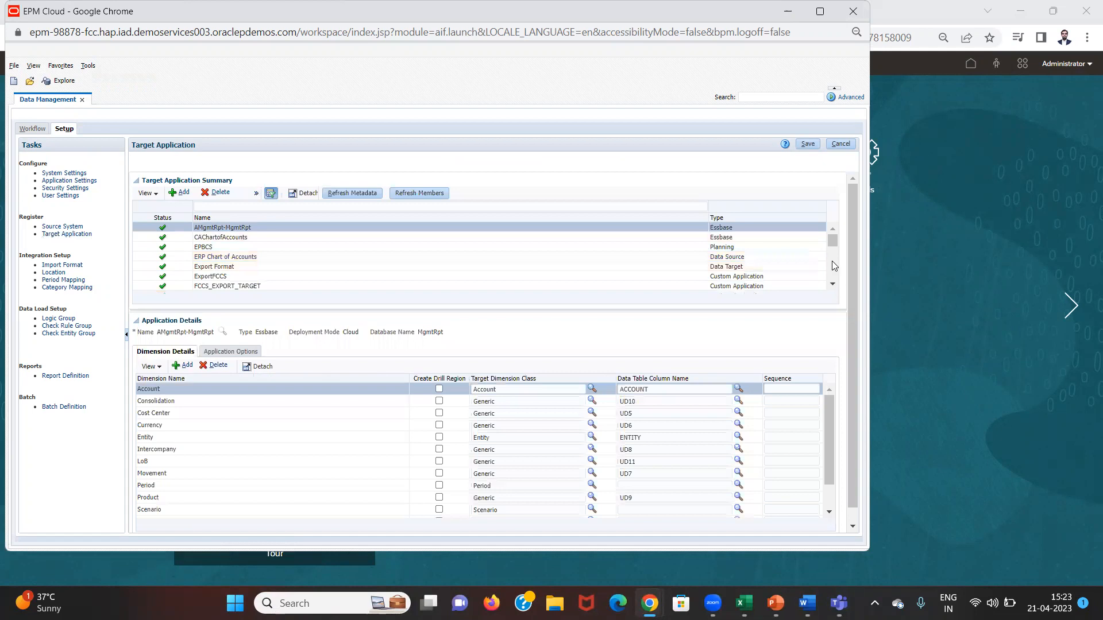
drag(832, 240, 832, 264)
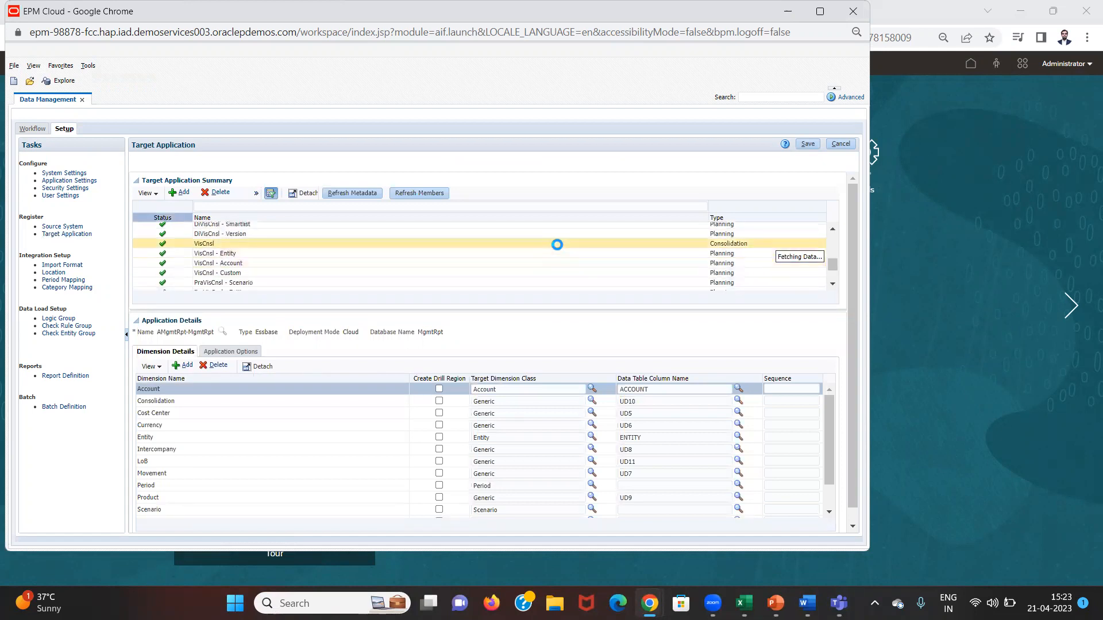
click(557, 245)
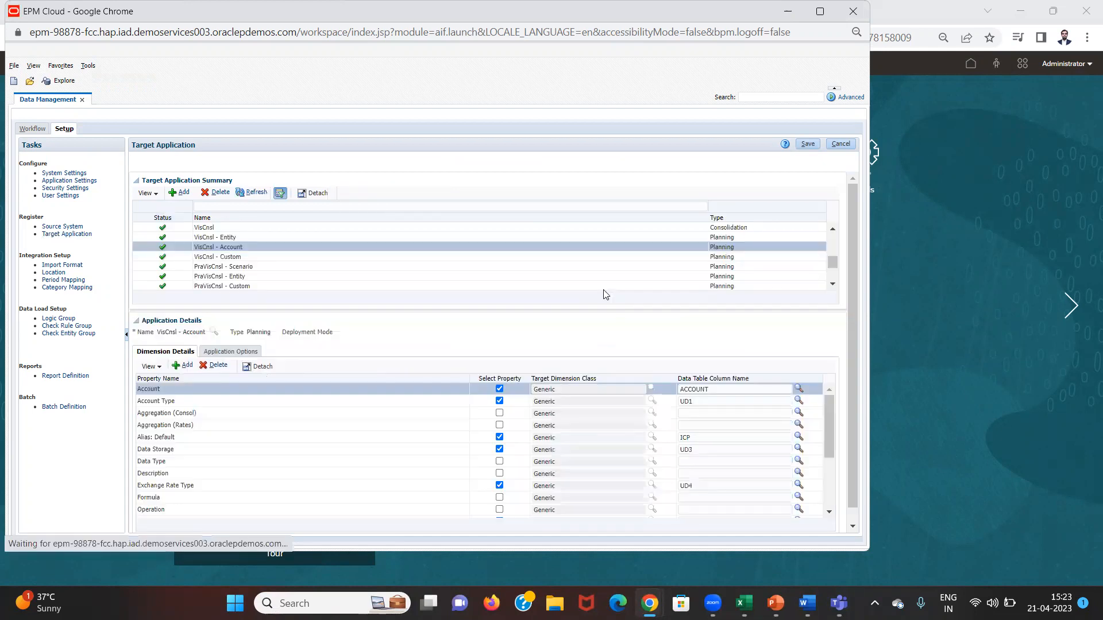
click(539, 230)
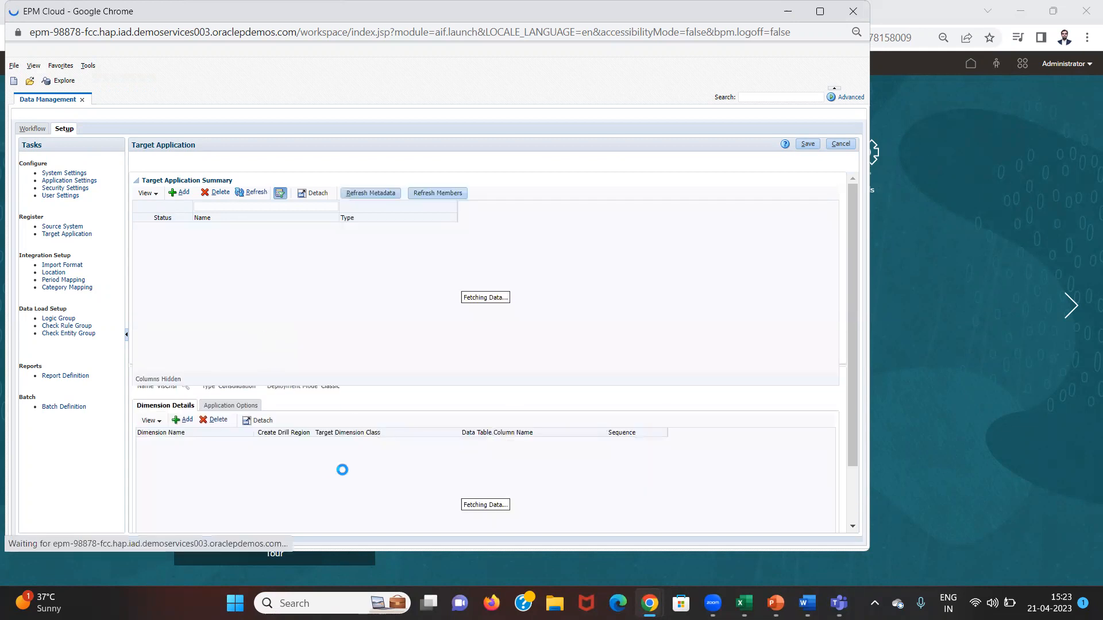
click(817, 144)
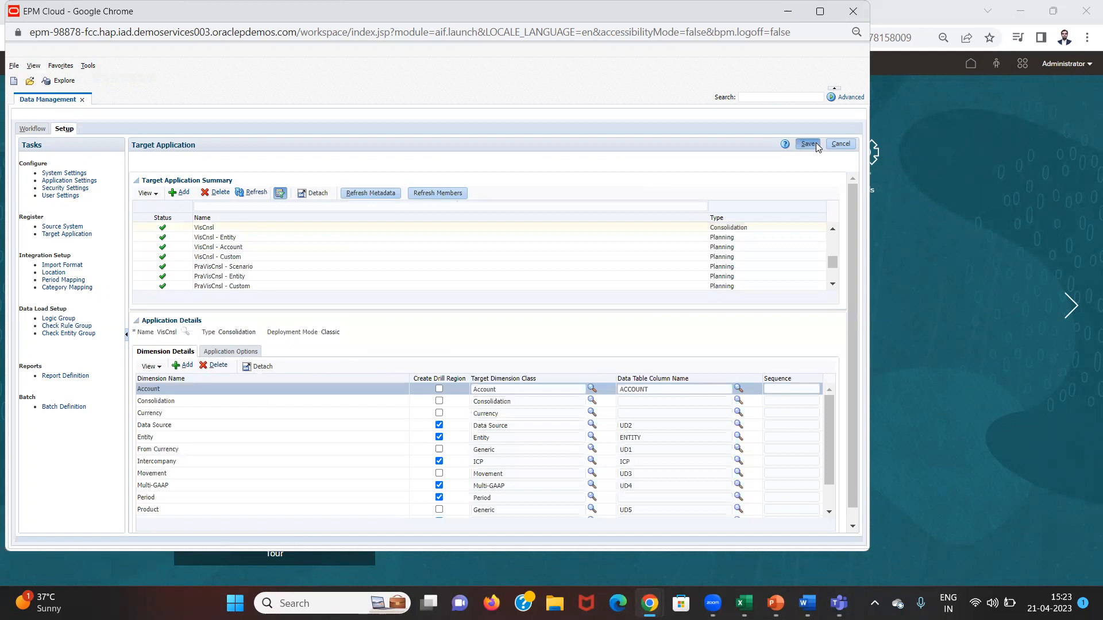
Add a new import format in the integration setup and name it TAR.
click(56, 263)
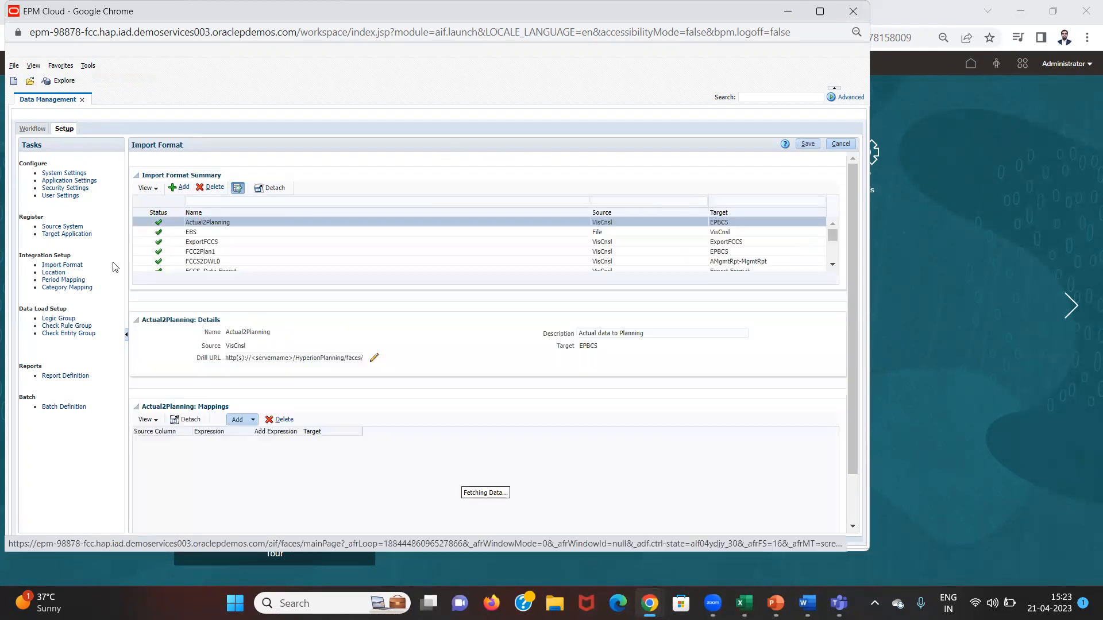
click(184, 188)
click(289, 333)
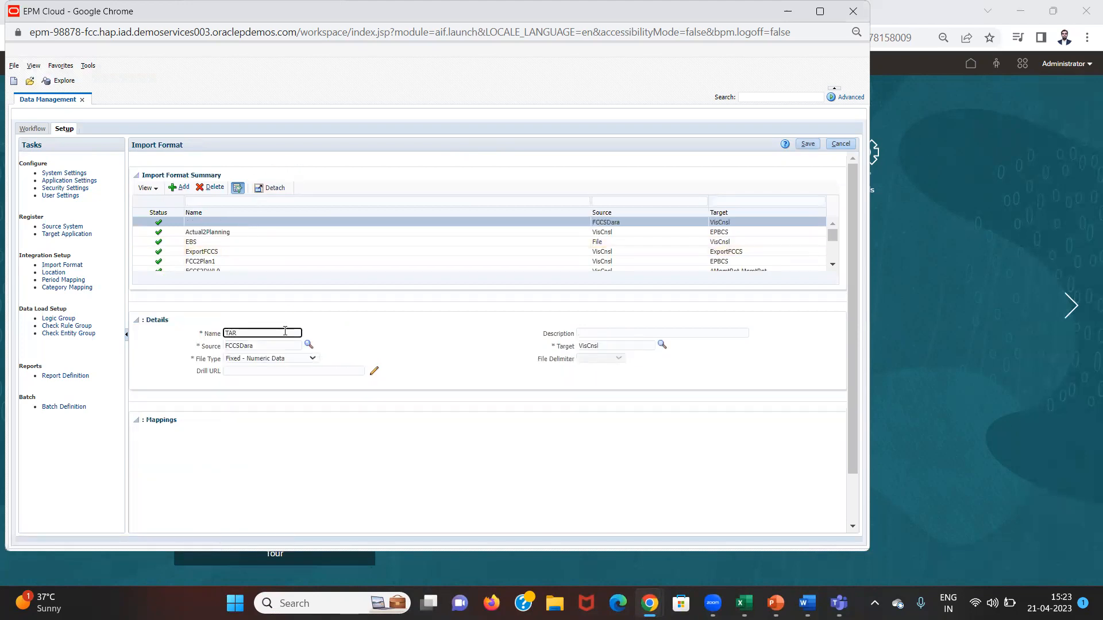
key(Tab)
key(Tab)
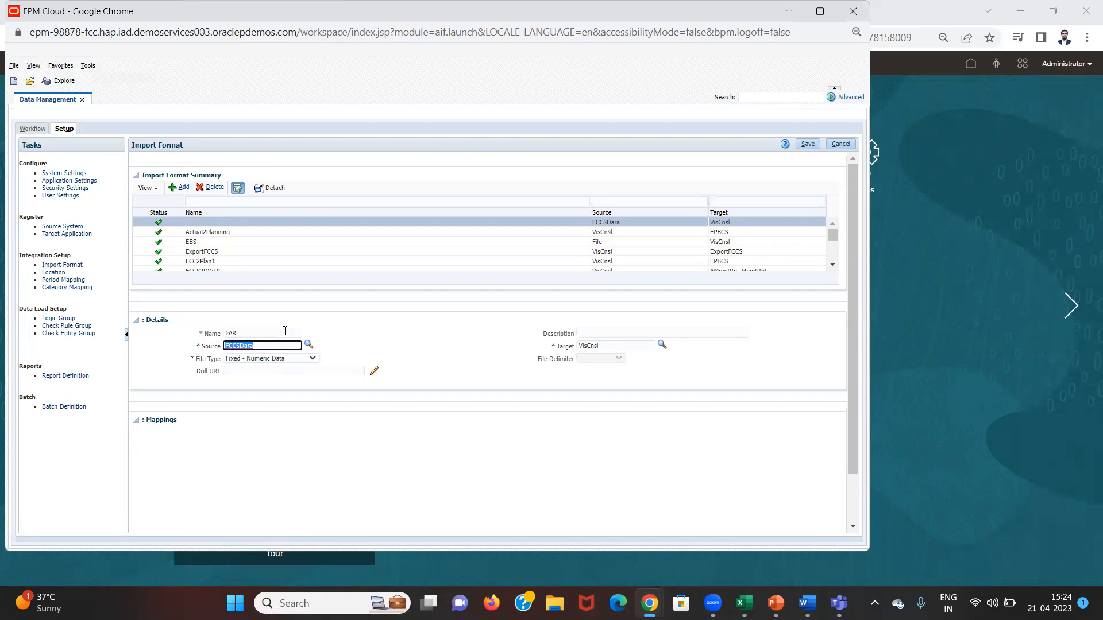
Clear the source search for the TAR import format, list all sources and select File.
click(309, 345)
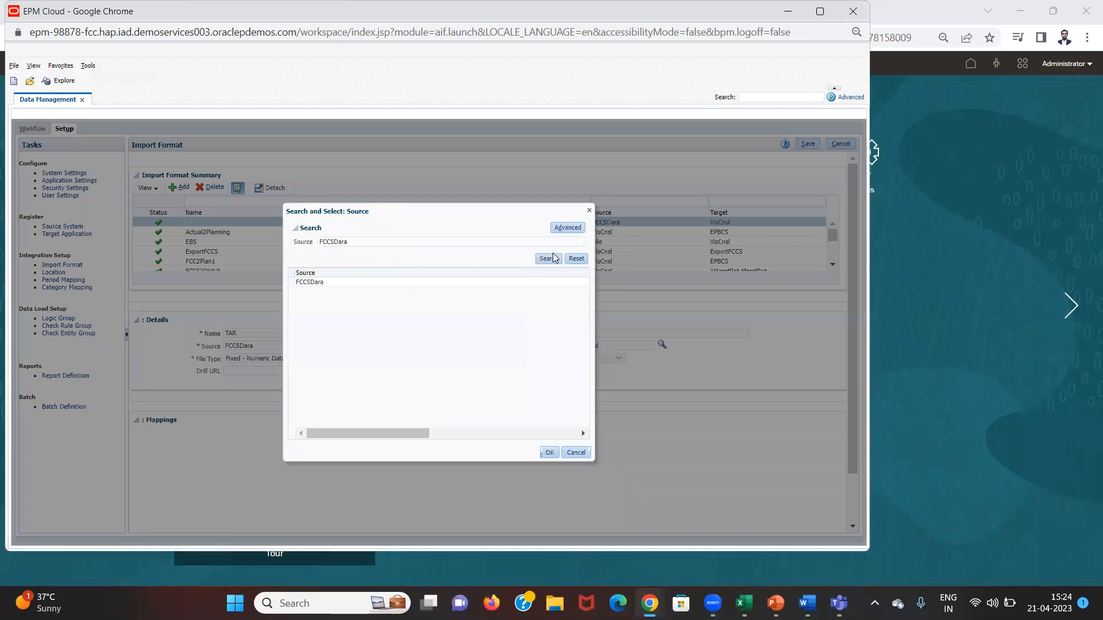
click(578, 258)
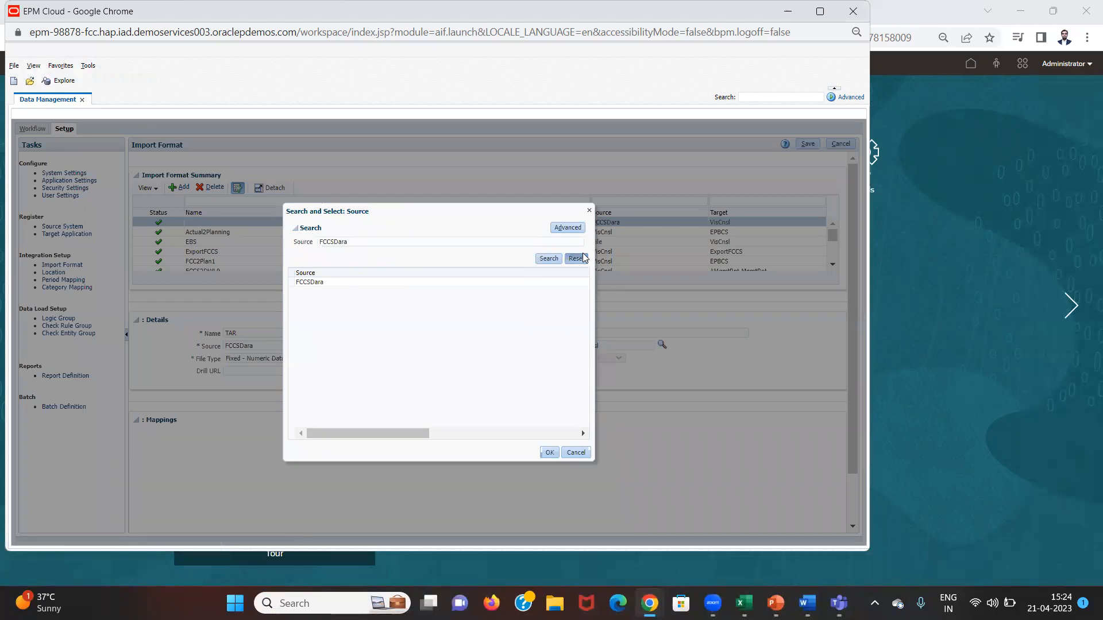
click(550, 259)
click(429, 328)
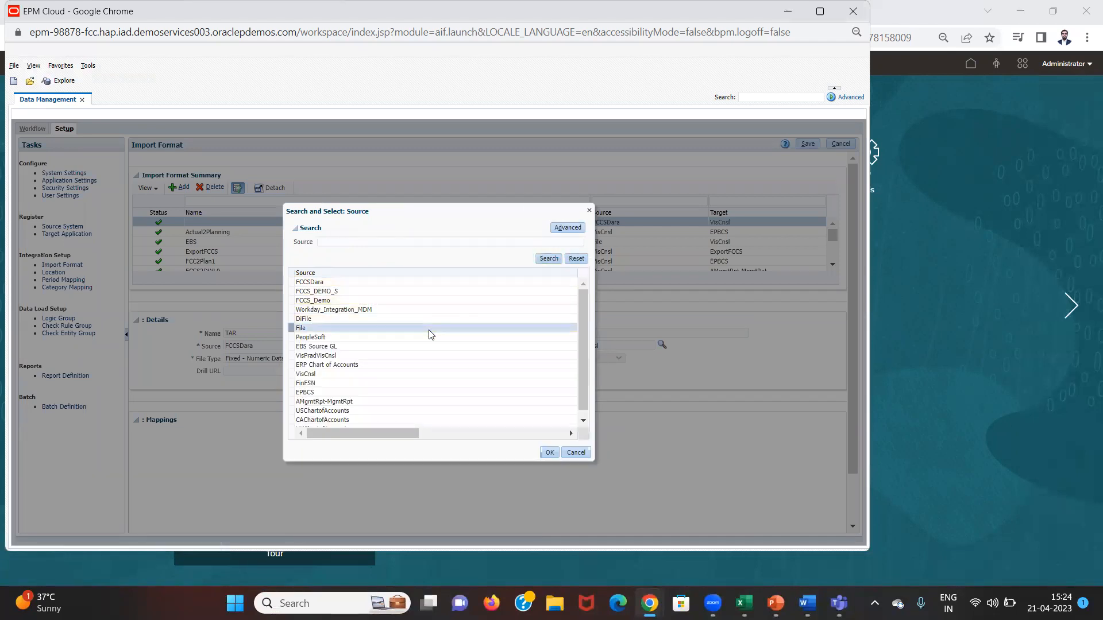
click(549, 453)
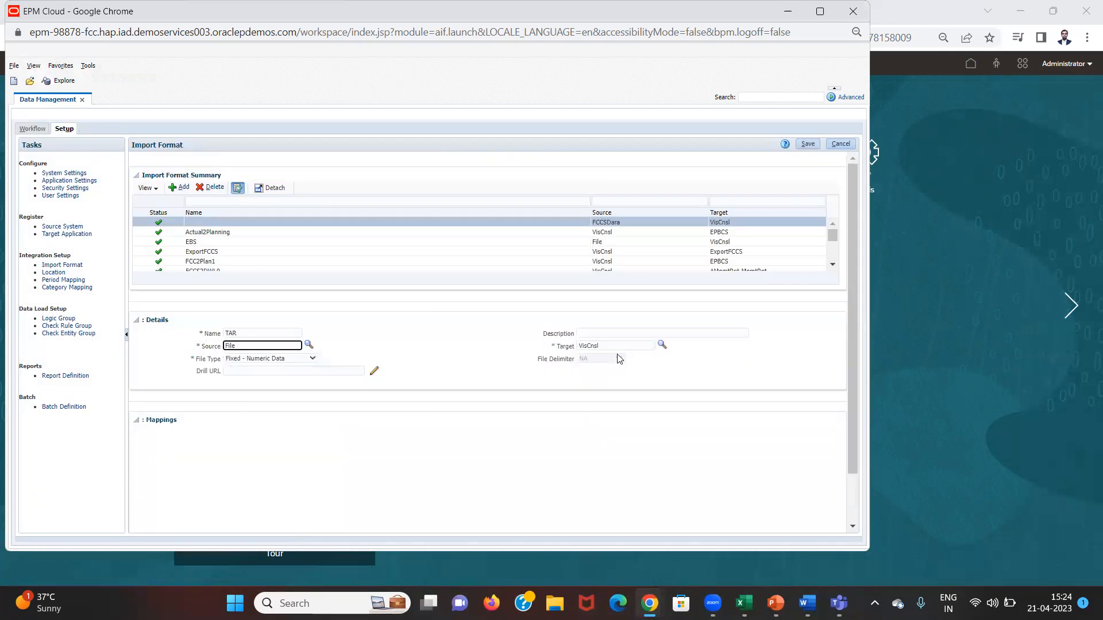
Set the TAR import format's file type to Delimited - Numeric Data and save the format.
click(312, 359)
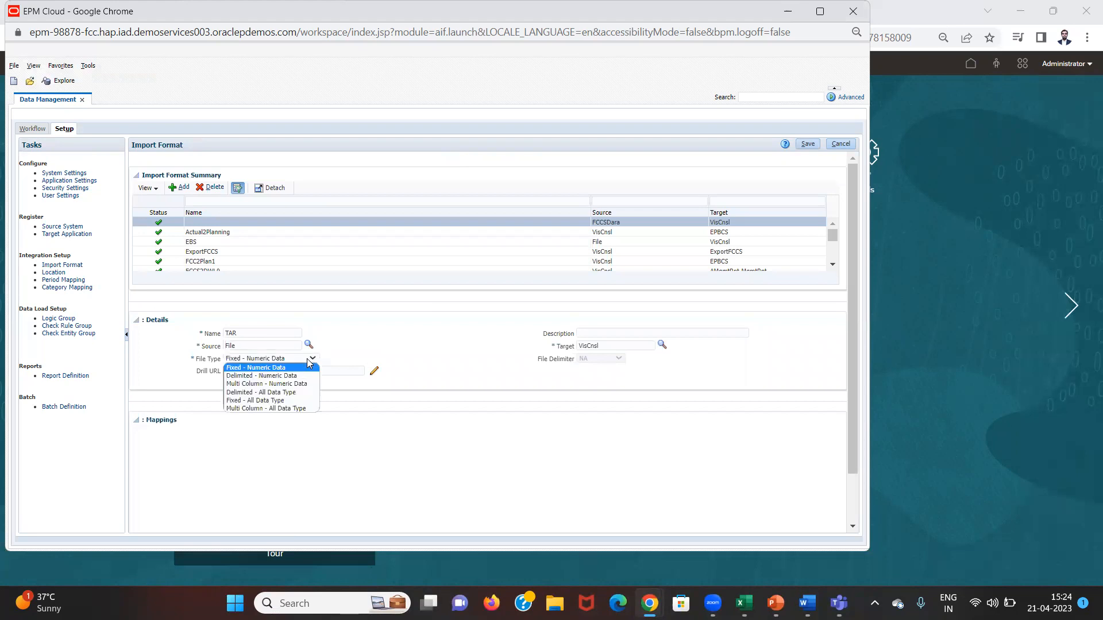
click(300, 375)
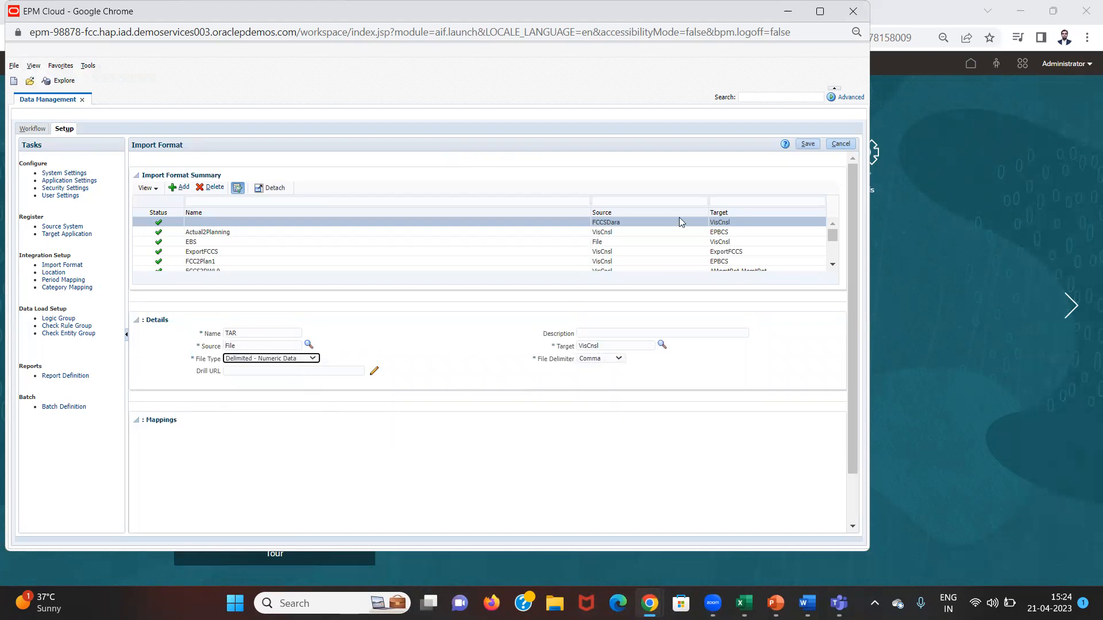
click(805, 144)
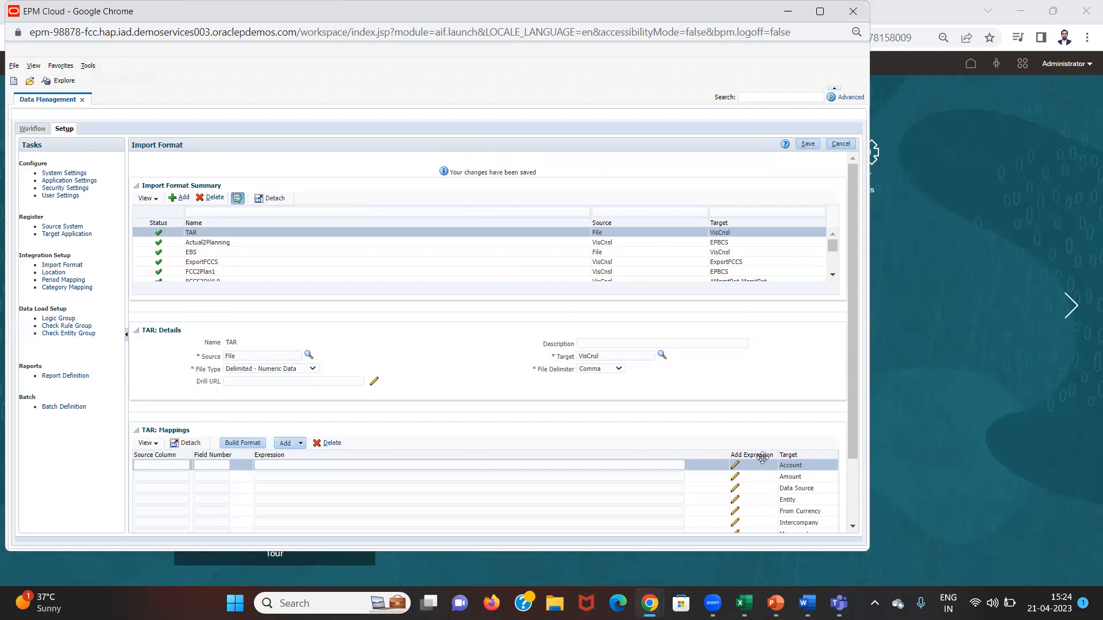
Map the Account target in the TAR mappings to source column Account with field number 2.
double_click(800, 467)
key(ctrl+c)
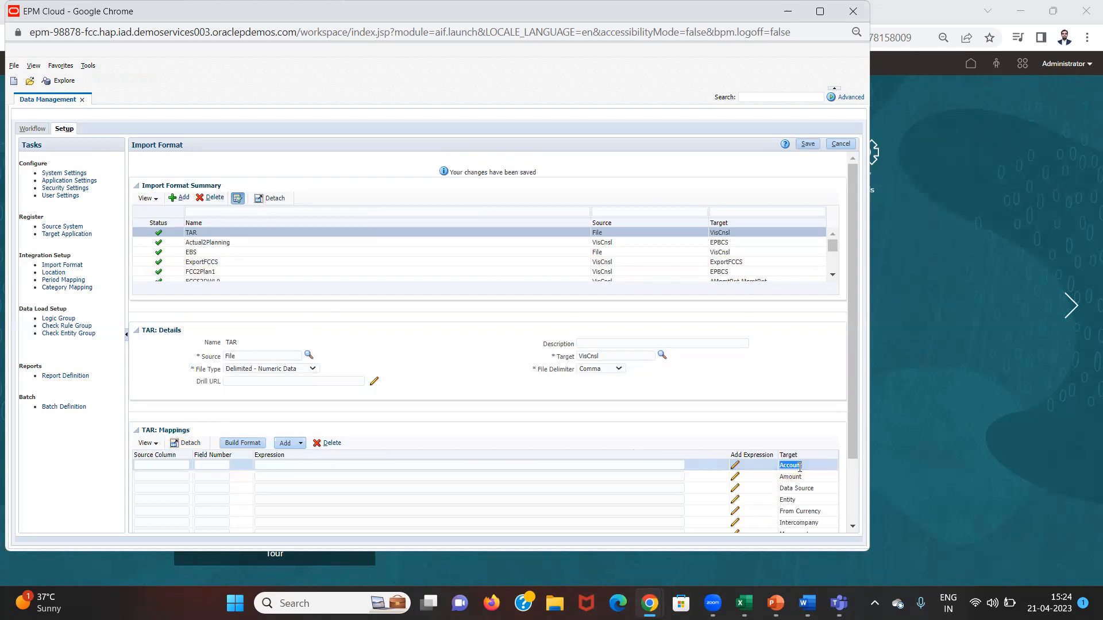
click(174, 465)
key(ctrl+v)
key(Tab)
text(2)
Map the Amount target to source column Amount with field number 3.
double_click(790, 477)
key(ctrl+c)
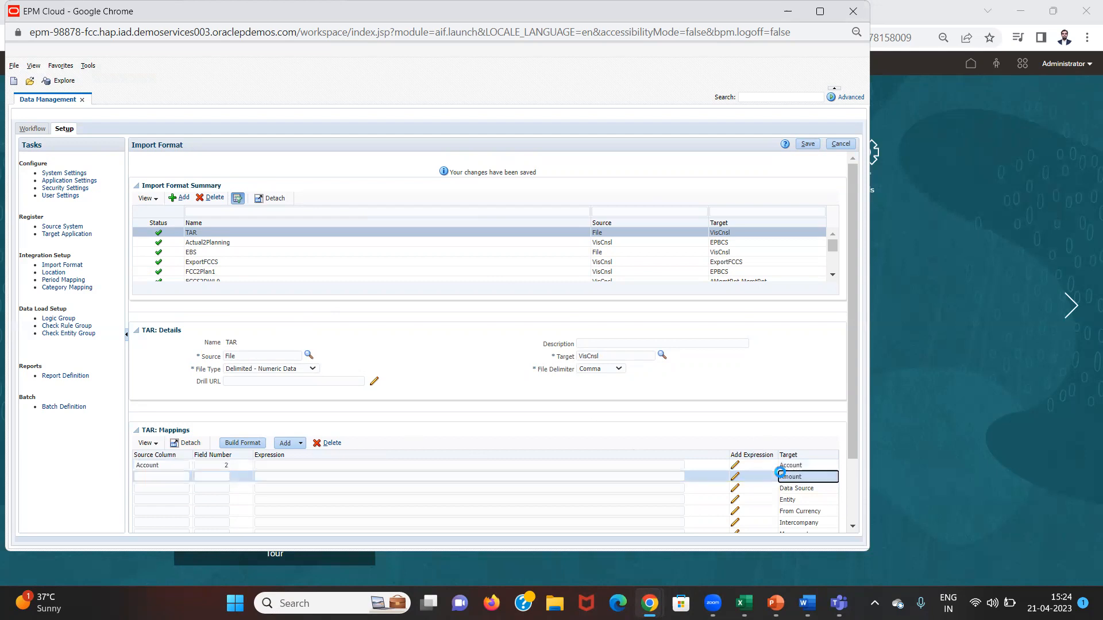
click(164, 479)
key(ctrl+v)
key(Tab)
text(3)
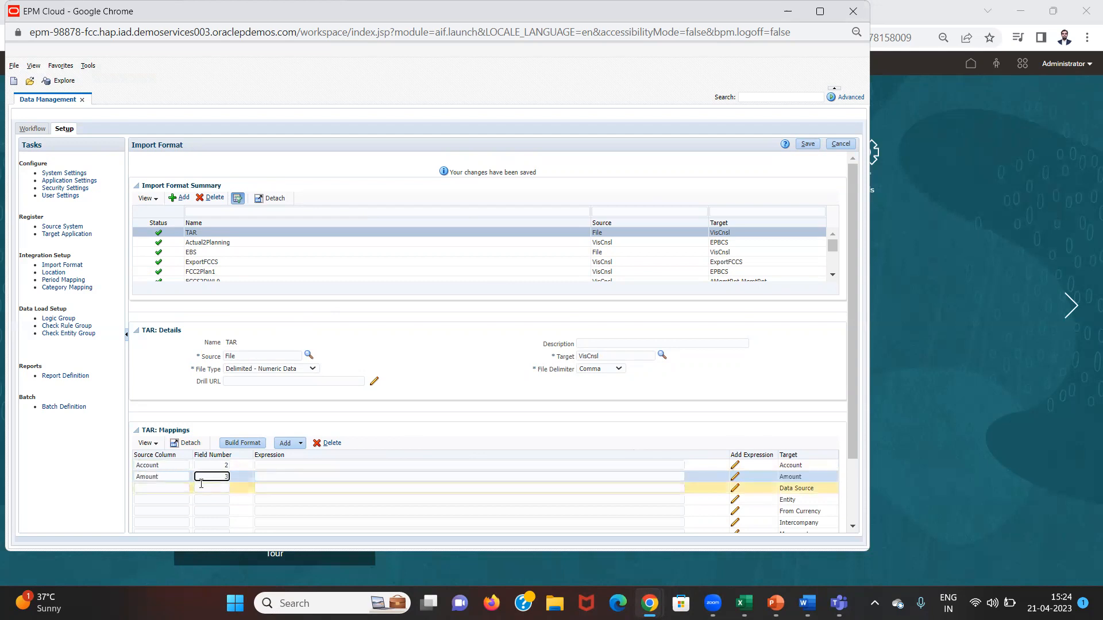
Map the Data Source target to source column Data Source with field number 3.
double_click(797, 486)
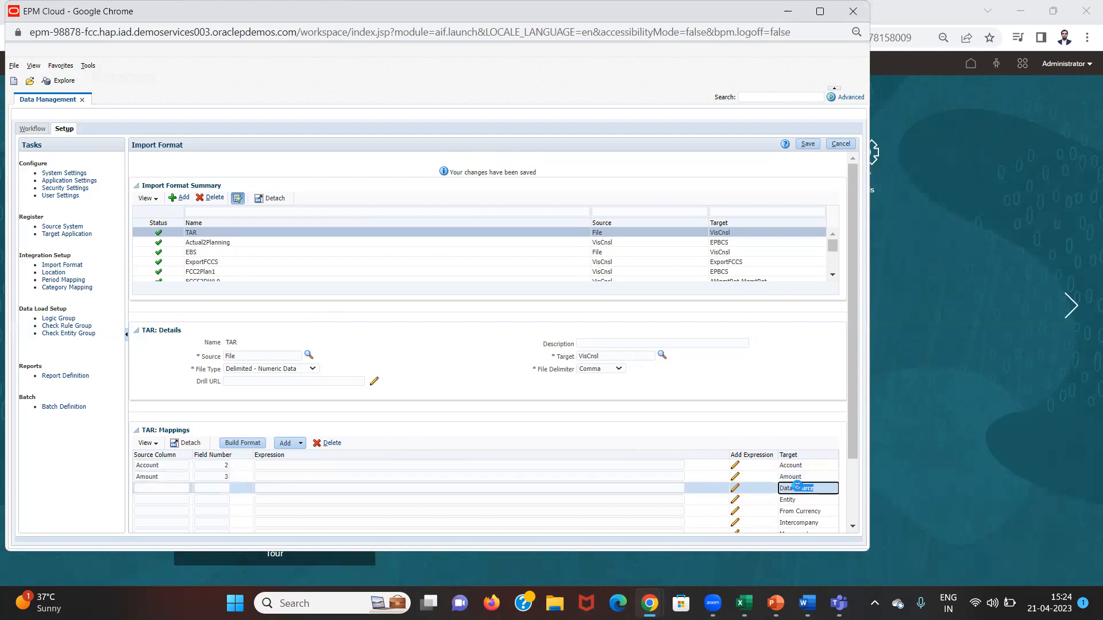
double_click(786, 488)
click(787, 488)
key(ctrl+c)
click(169, 487)
key(ctrl+v)
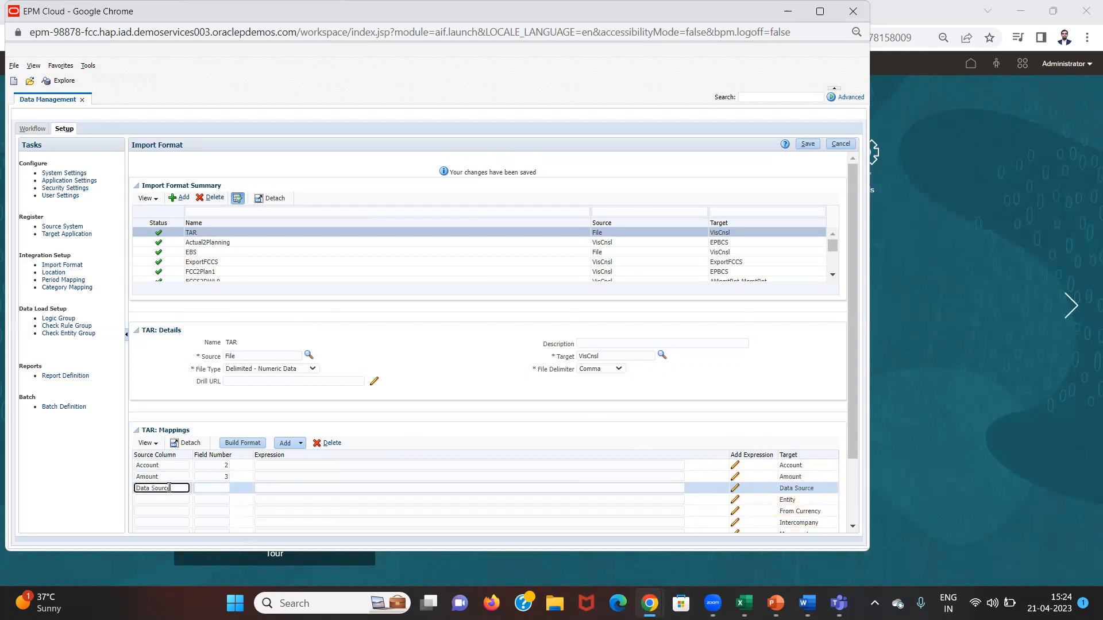
key(Tab)
Map the Entity target to source column Entity with field number 4.
click(787, 500)
key(ctrl+c)
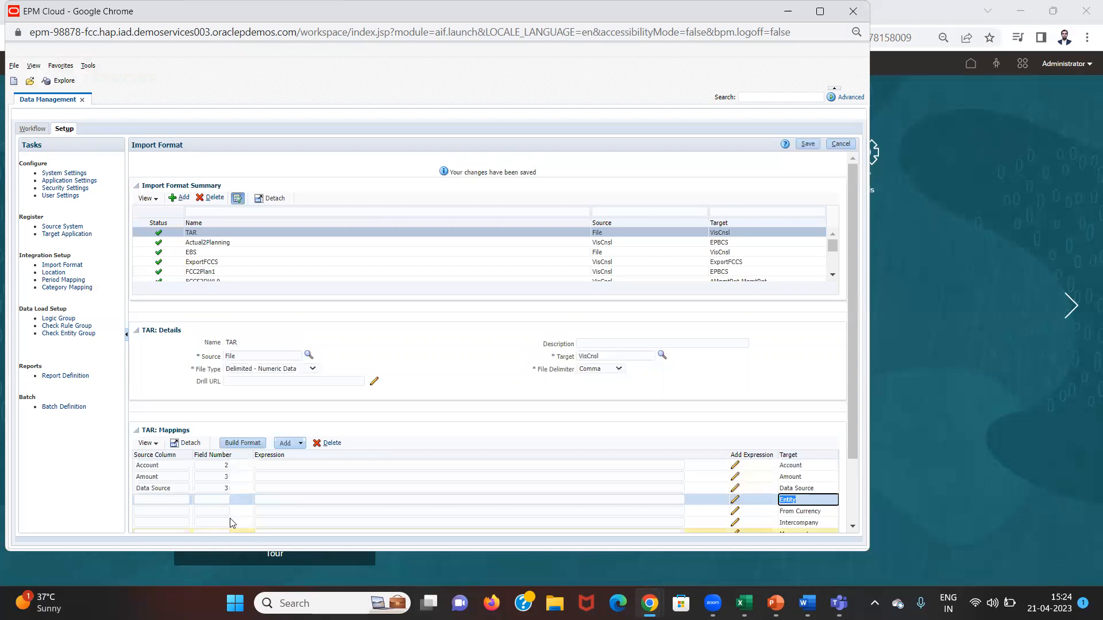
click(160, 500)
key(ctrl+v)
key(Tab)
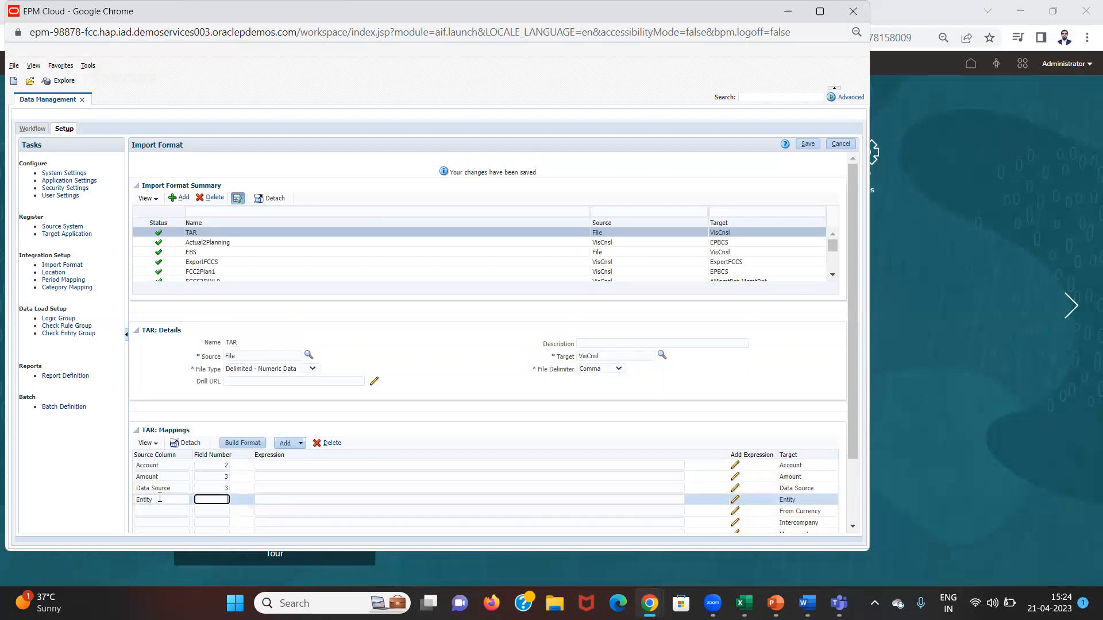
Map the From Currency target to source column From Currency with field number 3.
click(790, 512)
key(ctrl+c)
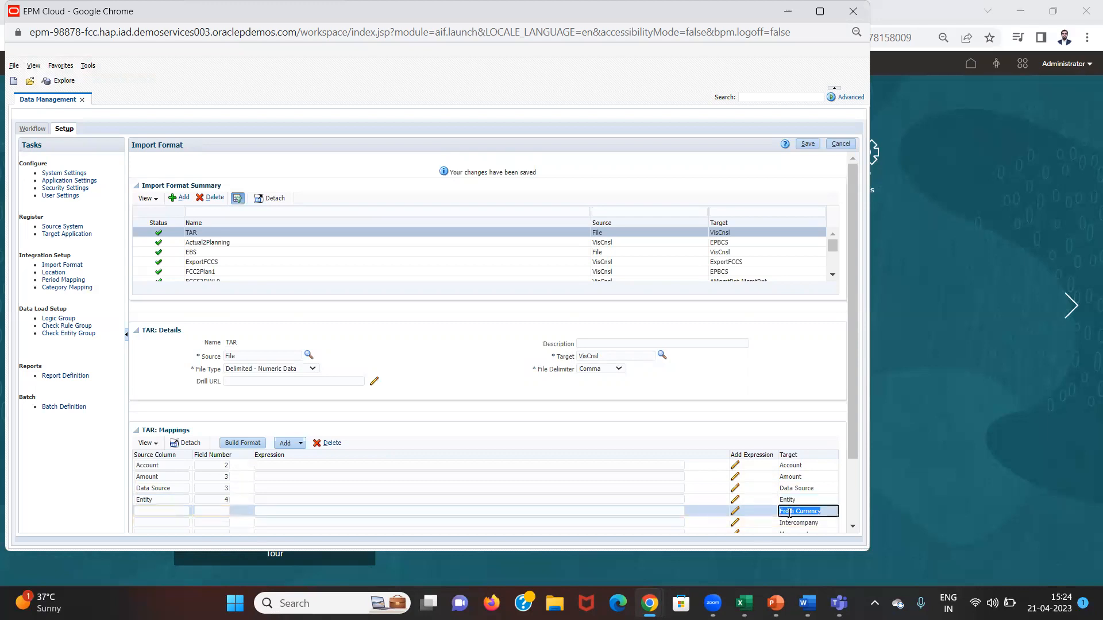
click(165, 512)
key(ctrl+v)
click(224, 510)
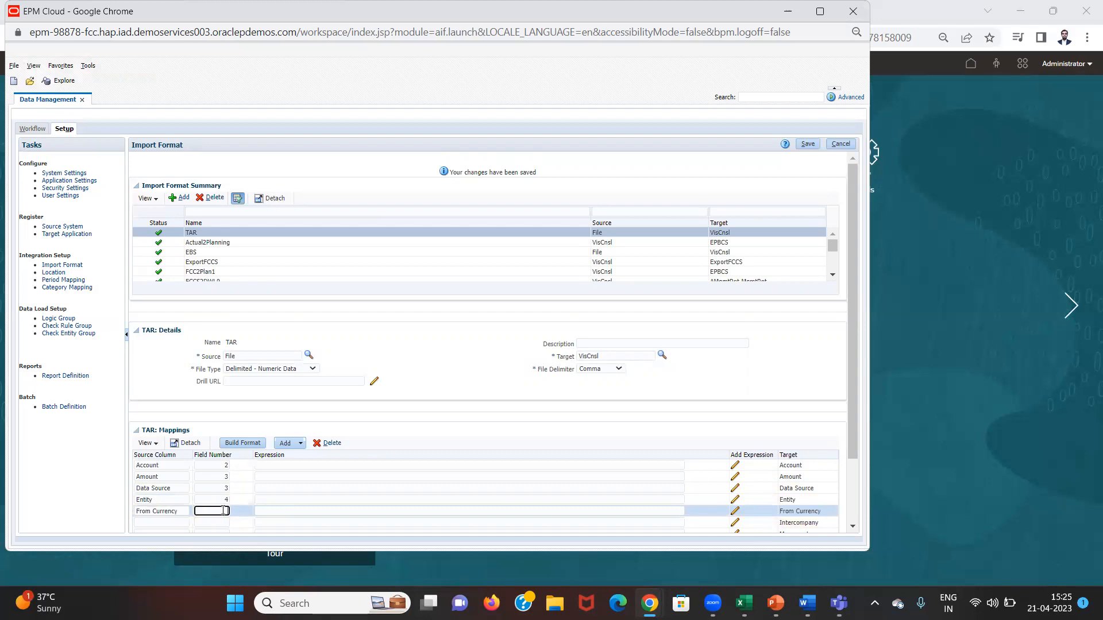
text(3)
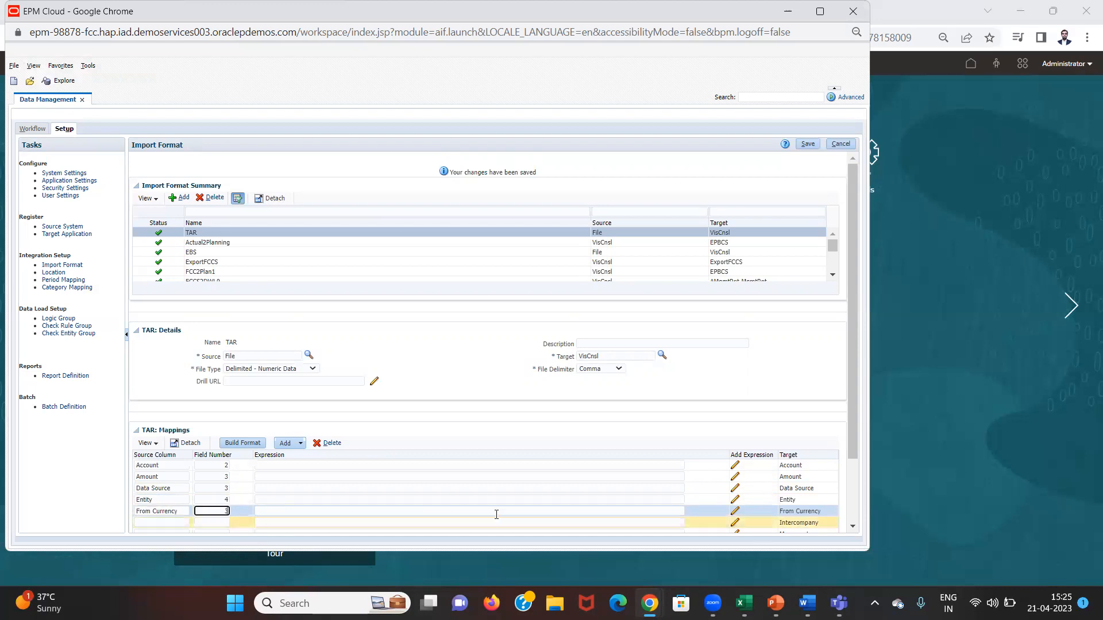
Map the Intercompany target to source column Intercompany with field number 3.
click(792, 523)
double_click(792, 524)
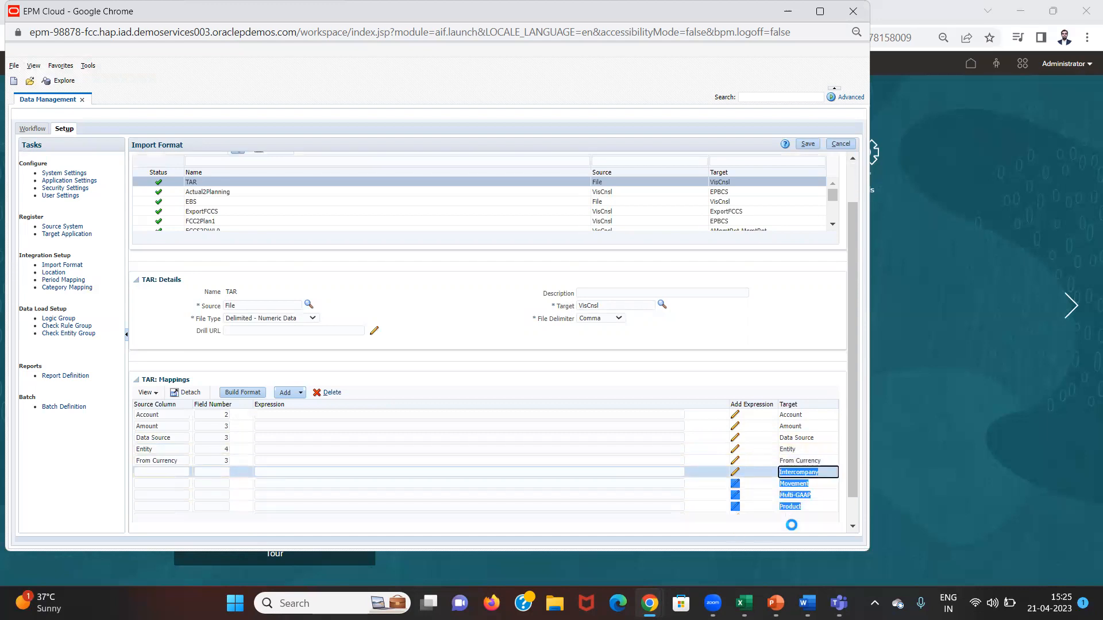
click(791, 470)
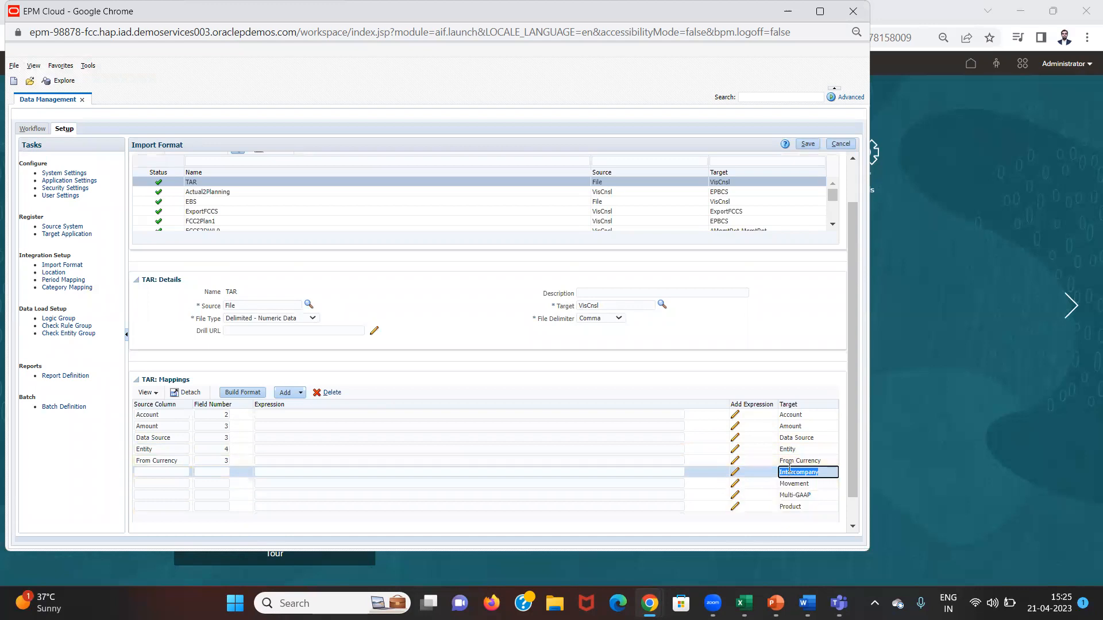
key(ctrl+c)
click(162, 472)
key(ctrl+v)
key(Tab)
text(3)
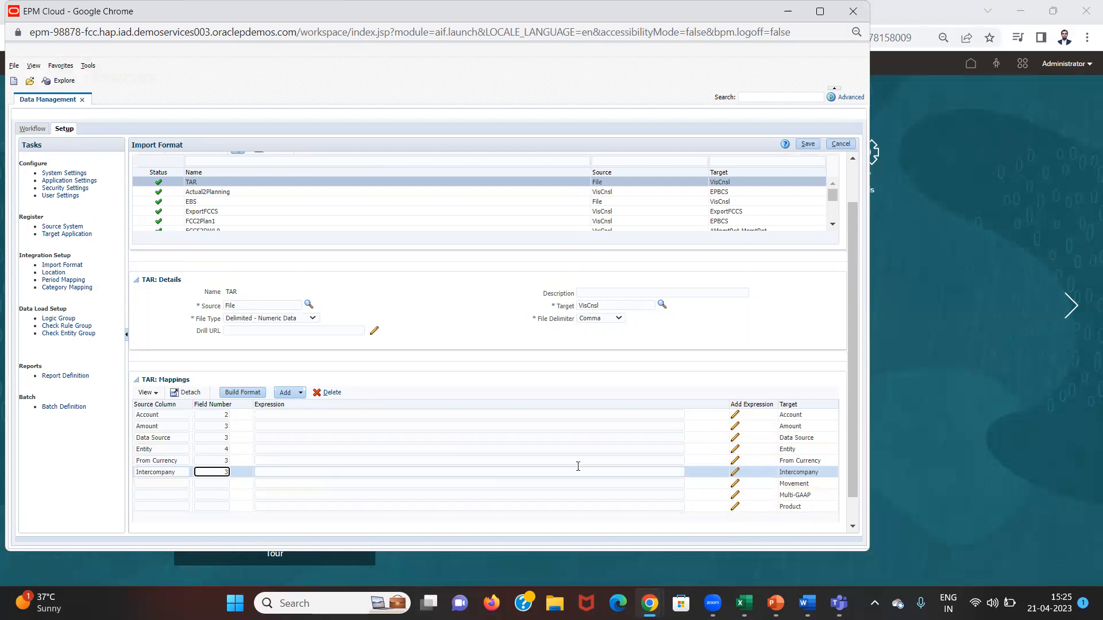
Map the Movement target to source column Movement with field number 1.
double_click(786, 485)
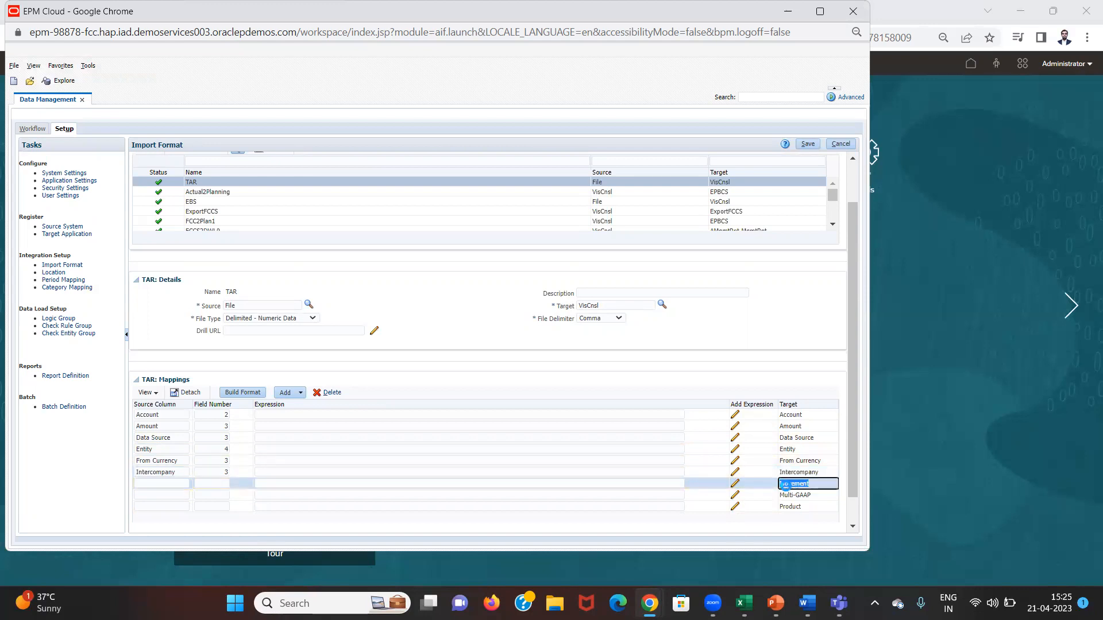
click(161, 484)
key(Tab)
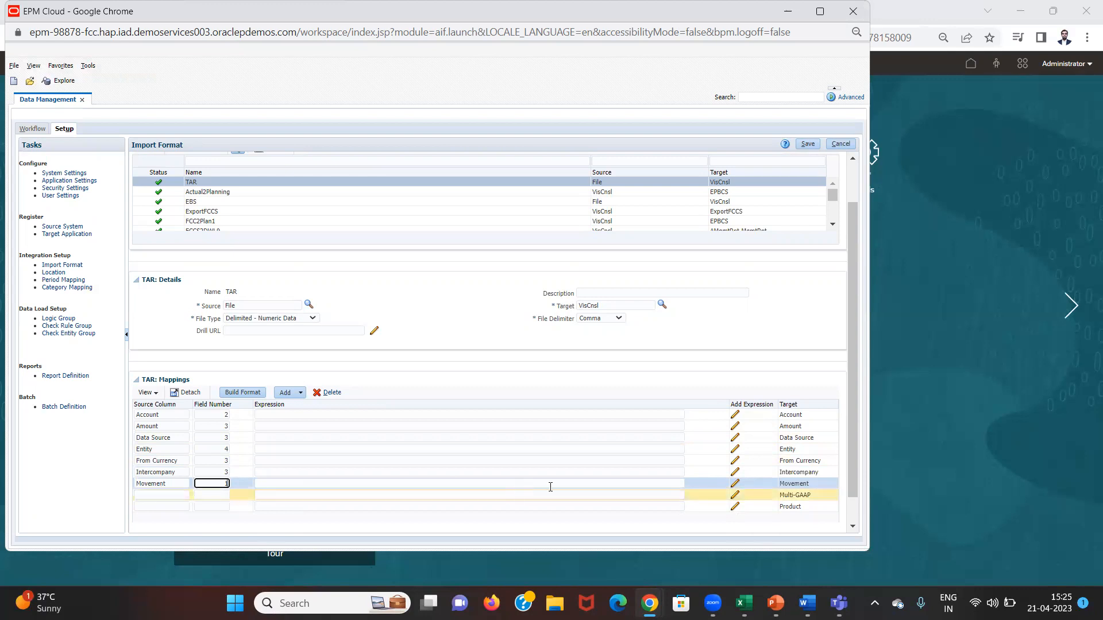
Map the Multi-GAAP target to source column Multi-GAAP with field number 3.
click(793, 497)
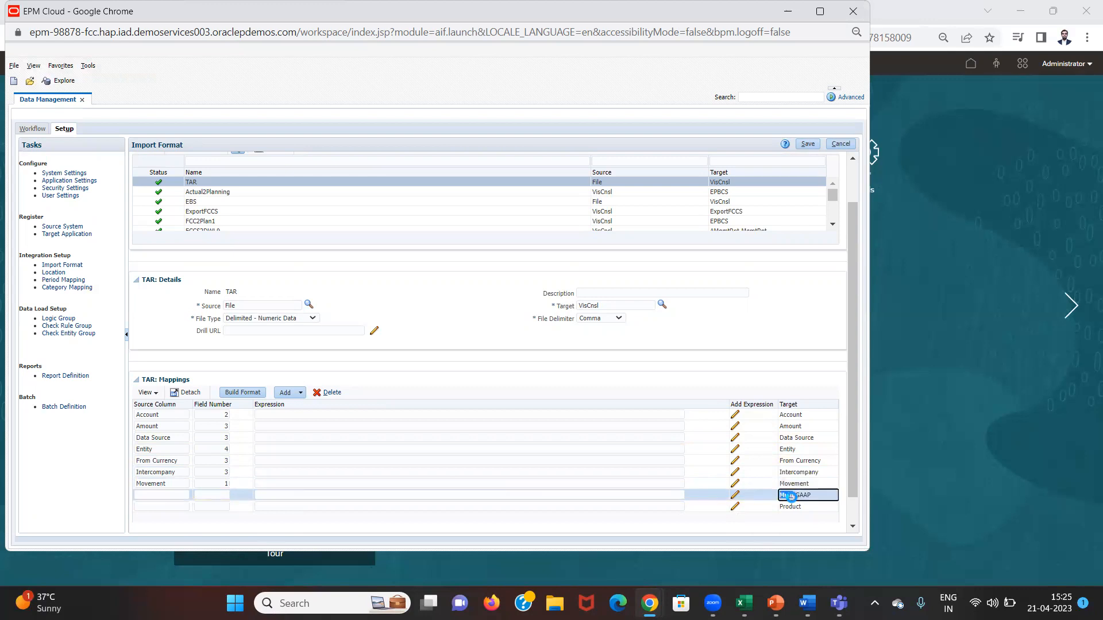
key(ctrl+c)
click(142, 496)
key(ctrl+v)
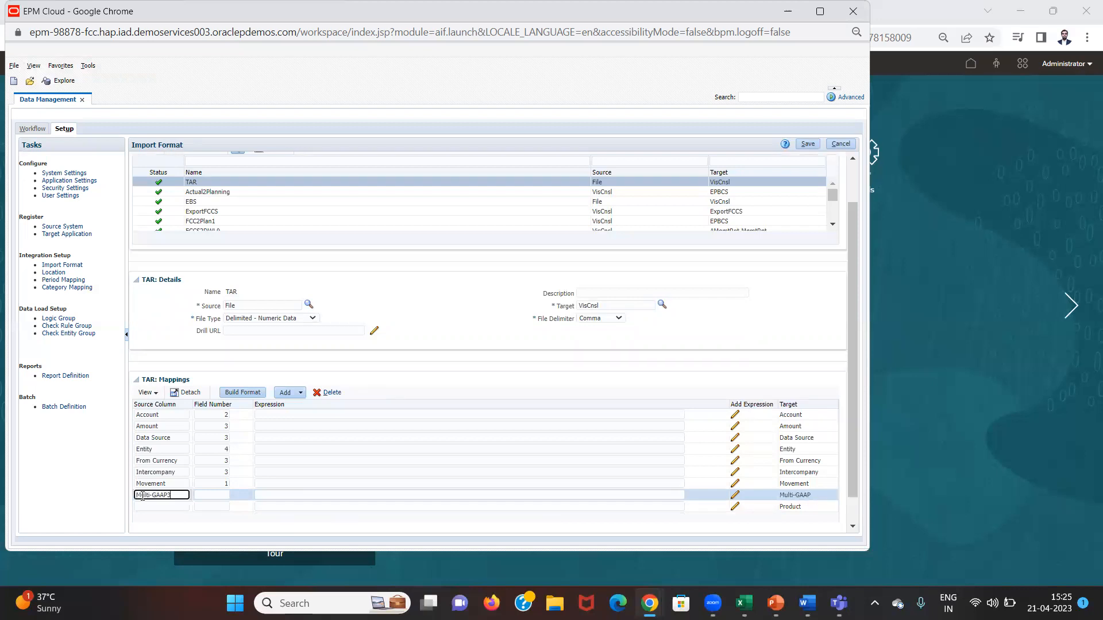
key(Tab)
text(3)
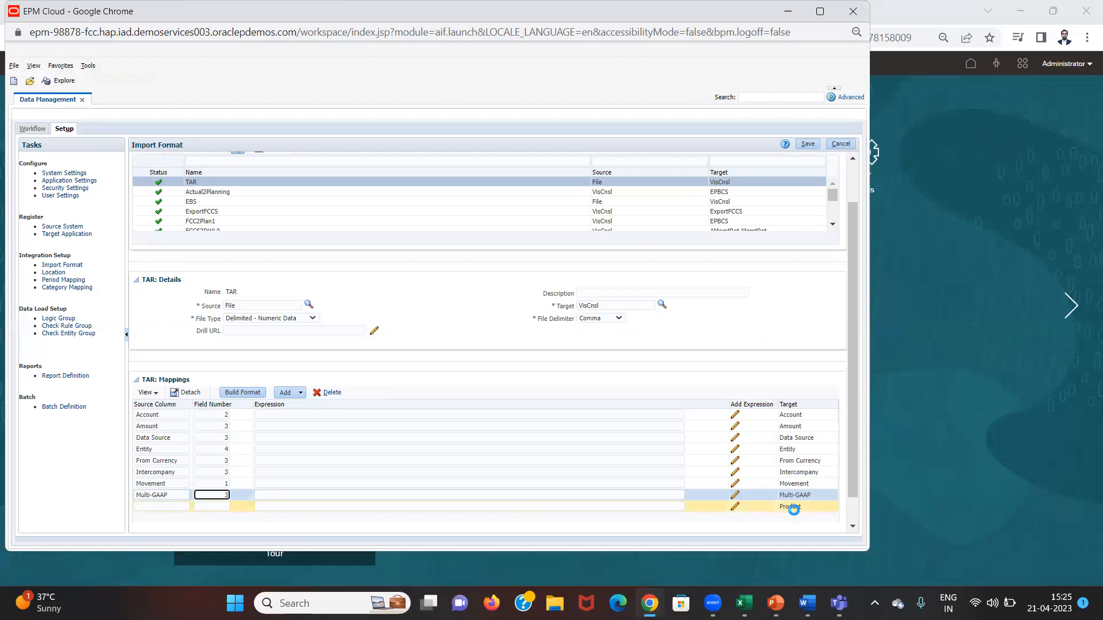
Map the Product target to source column Product with field number 3, and save the TAR import format.
click(794, 509)
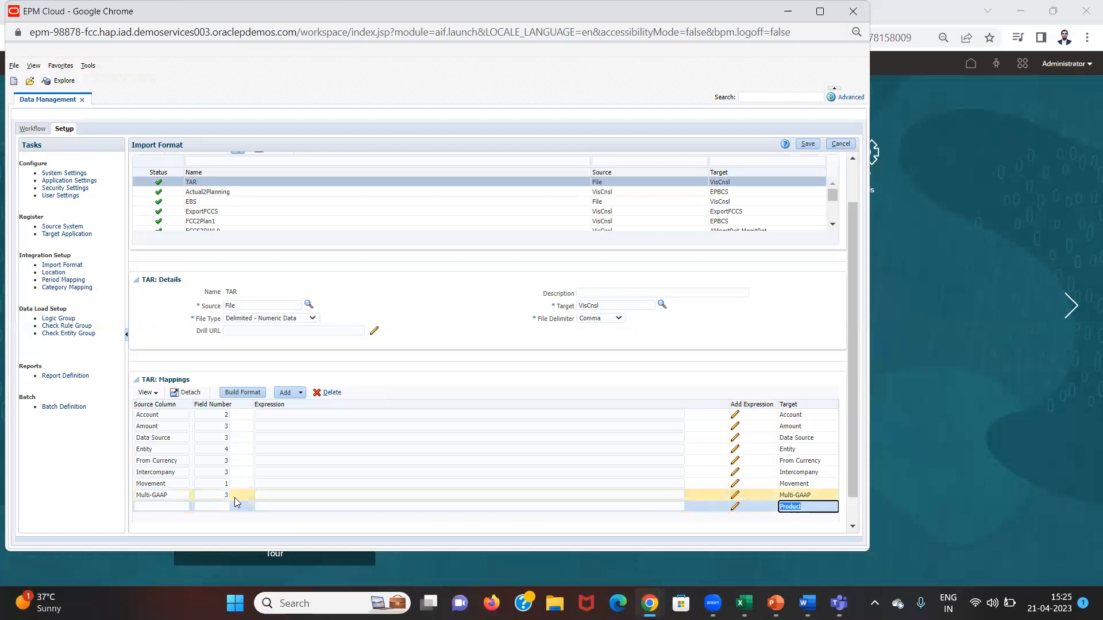
click(172, 506)
key(ctrl+v)
key(Tab)
text(3)
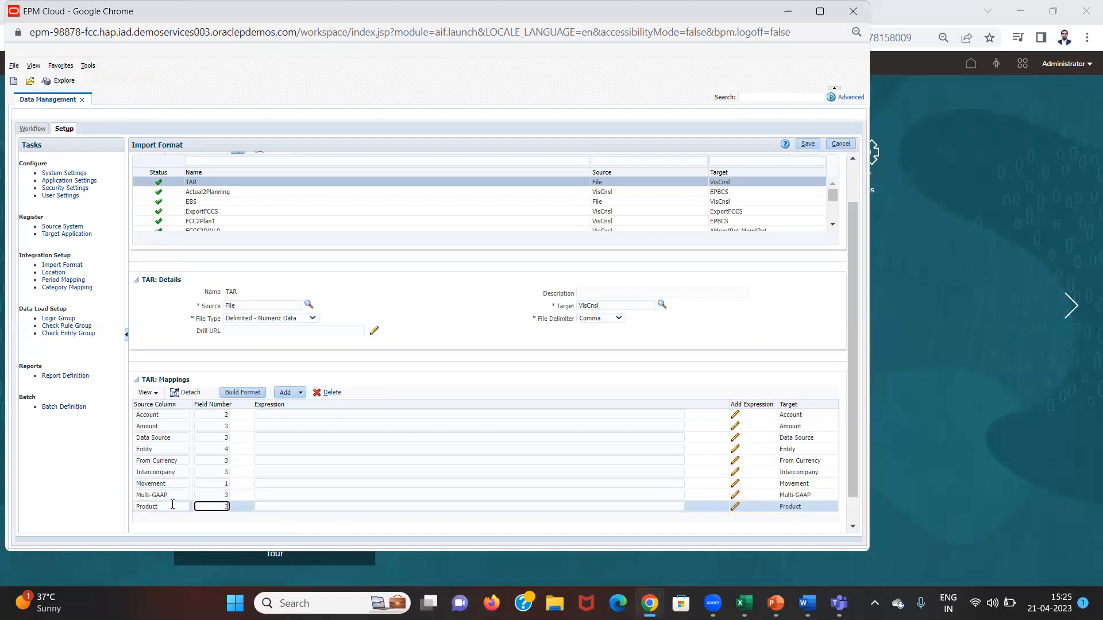
click(806, 148)
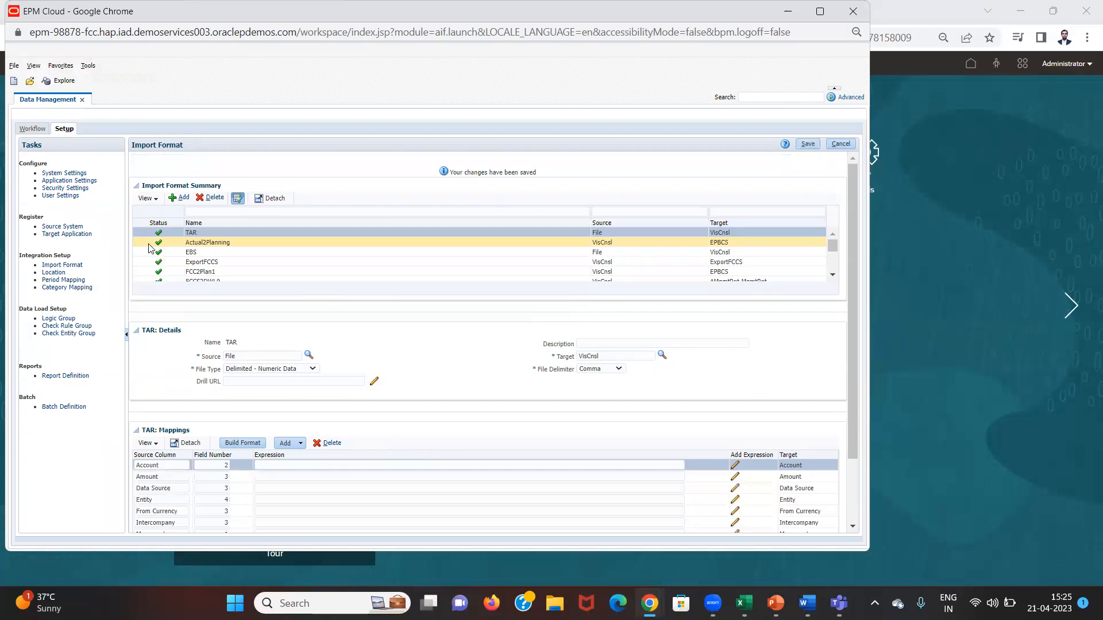
Add a location named LOCTAR that uses the TAR import format, and save it.
click(57, 273)
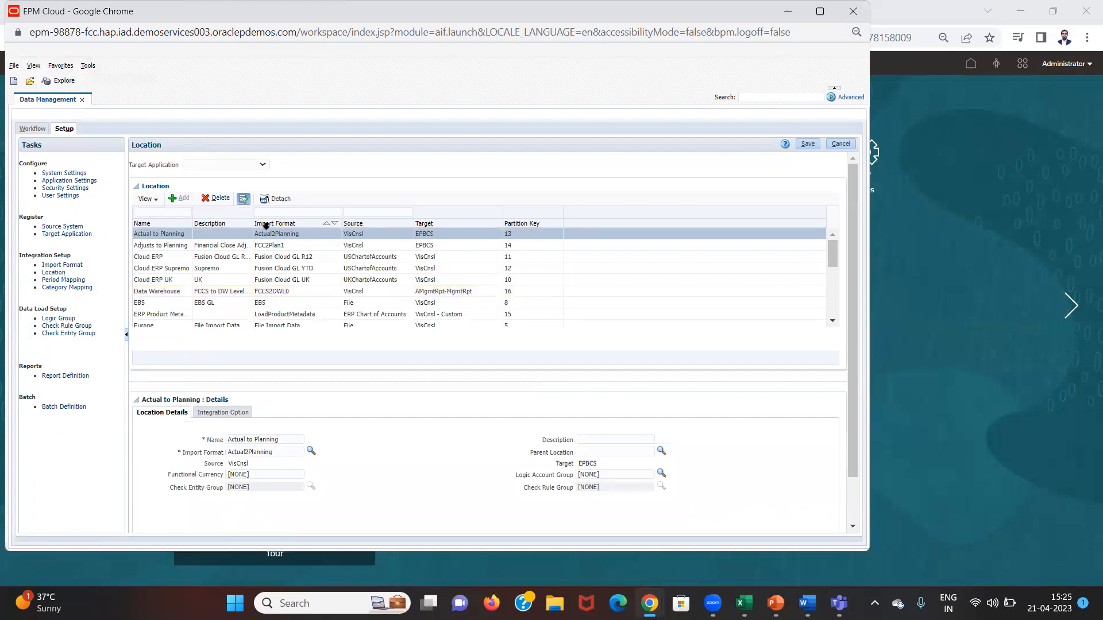
click(271, 440)
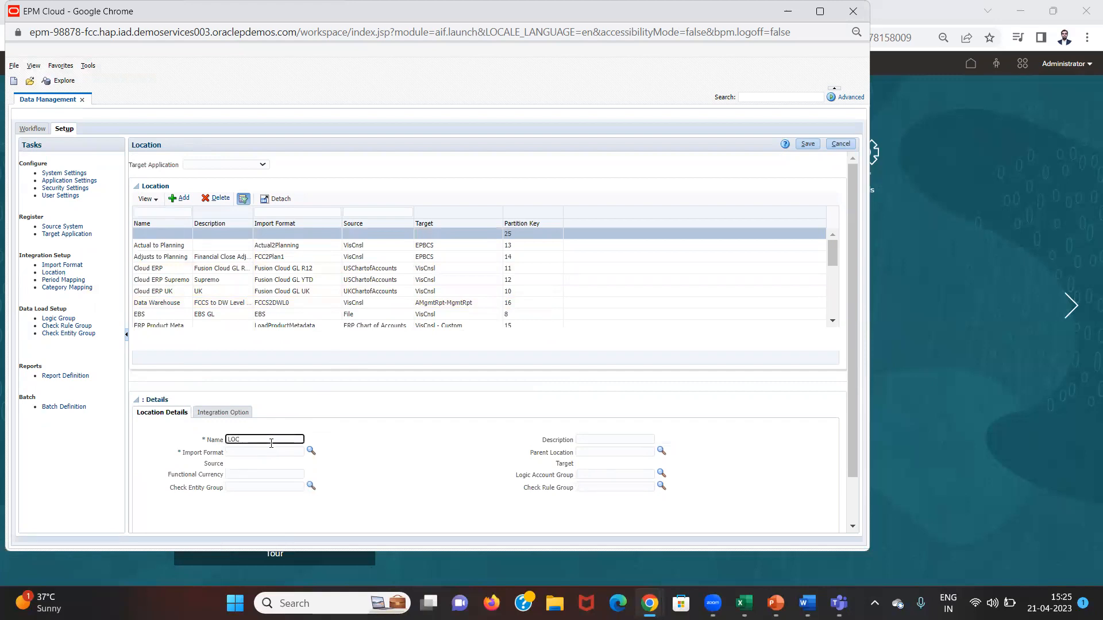
key(Tab)
key(Tab)
click(310, 451)
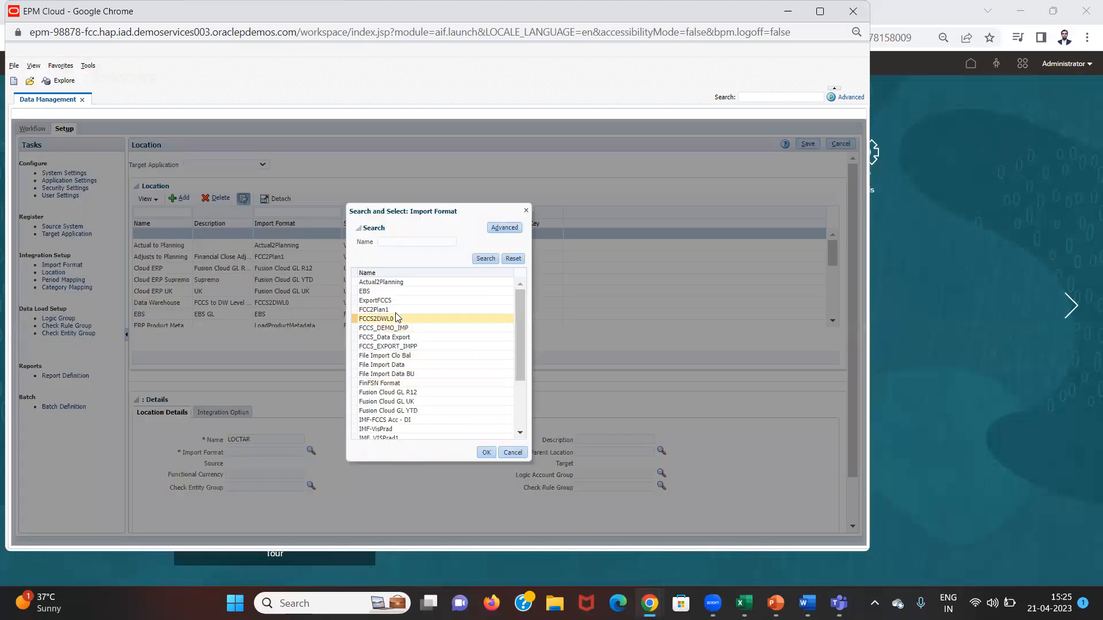
scroll(519, 398, down, 3)
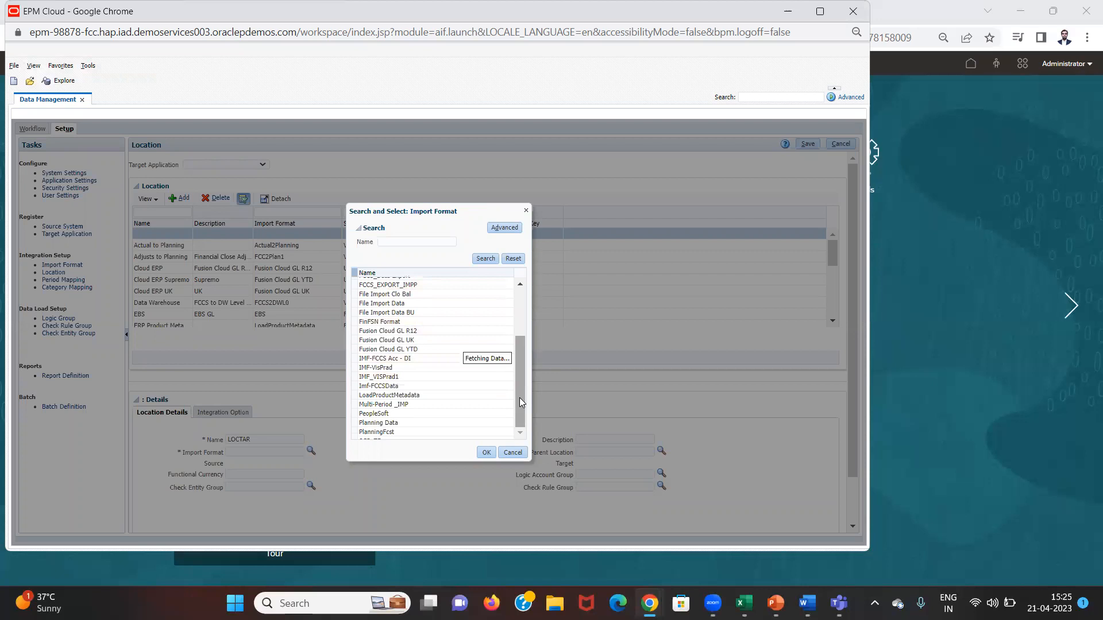
click(455, 423)
click(483, 453)
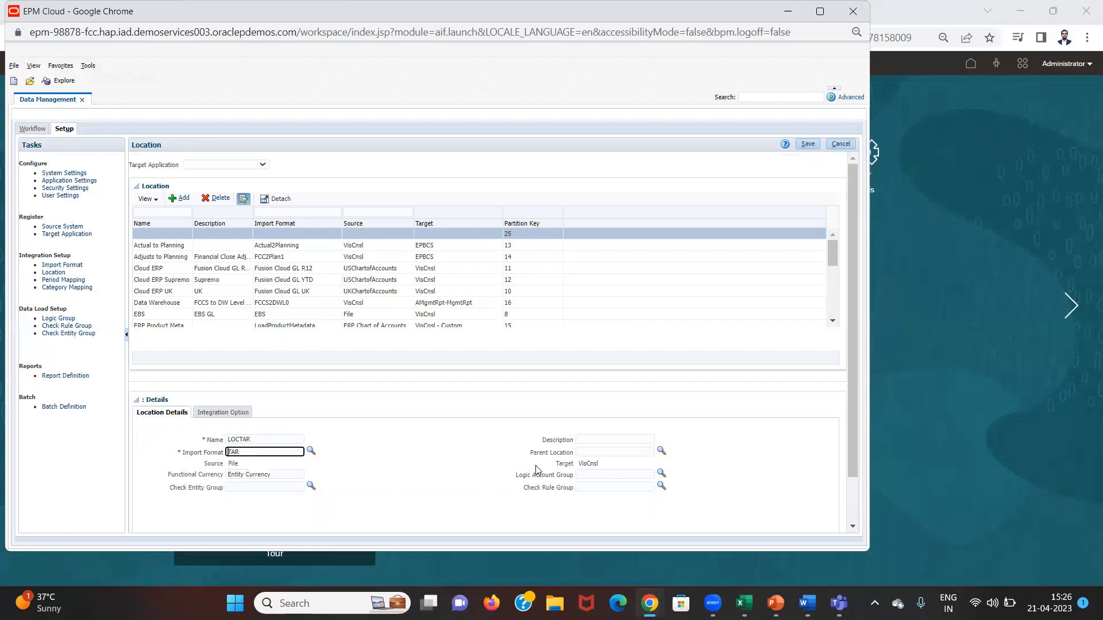
click(808, 144)
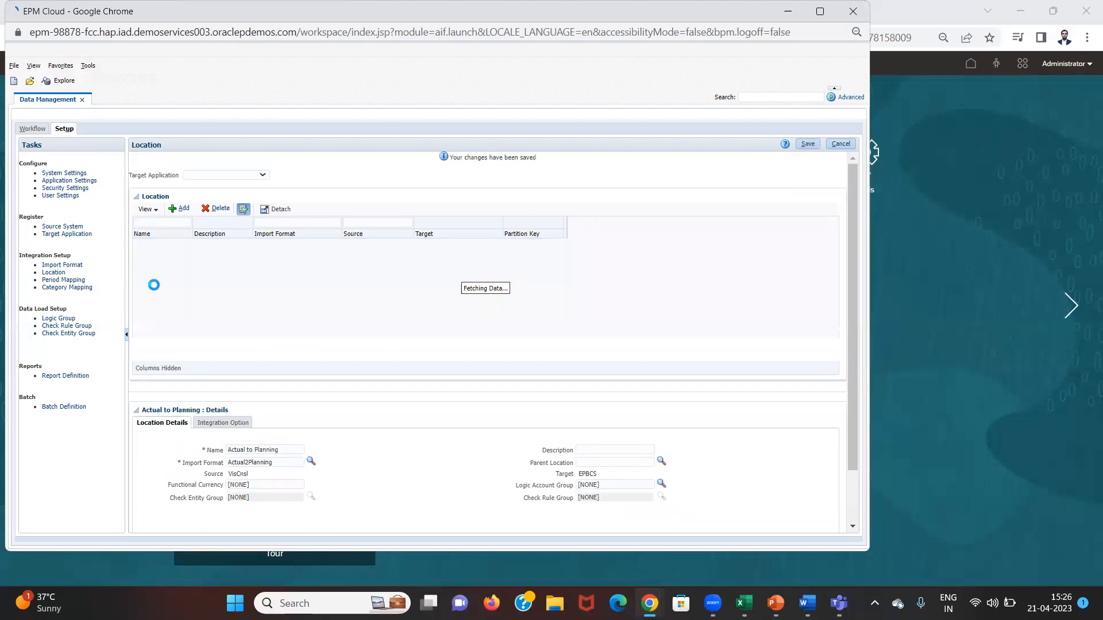
Open Data Load Mapping in the workflow and choose LOCTAR as the point of view's location.
click(35, 130)
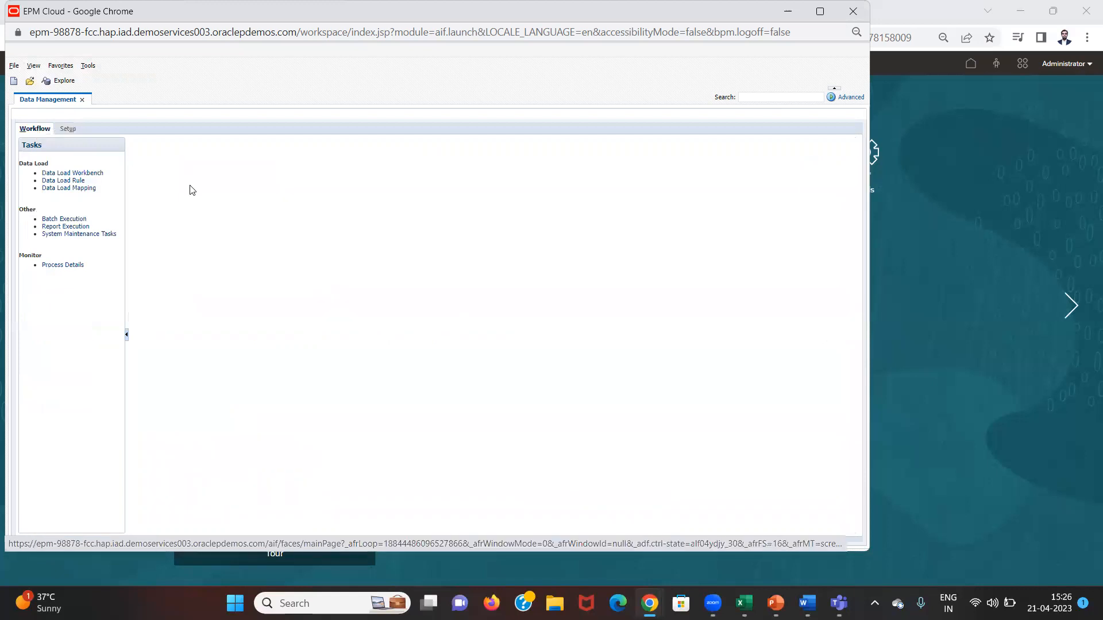
click(88, 190)
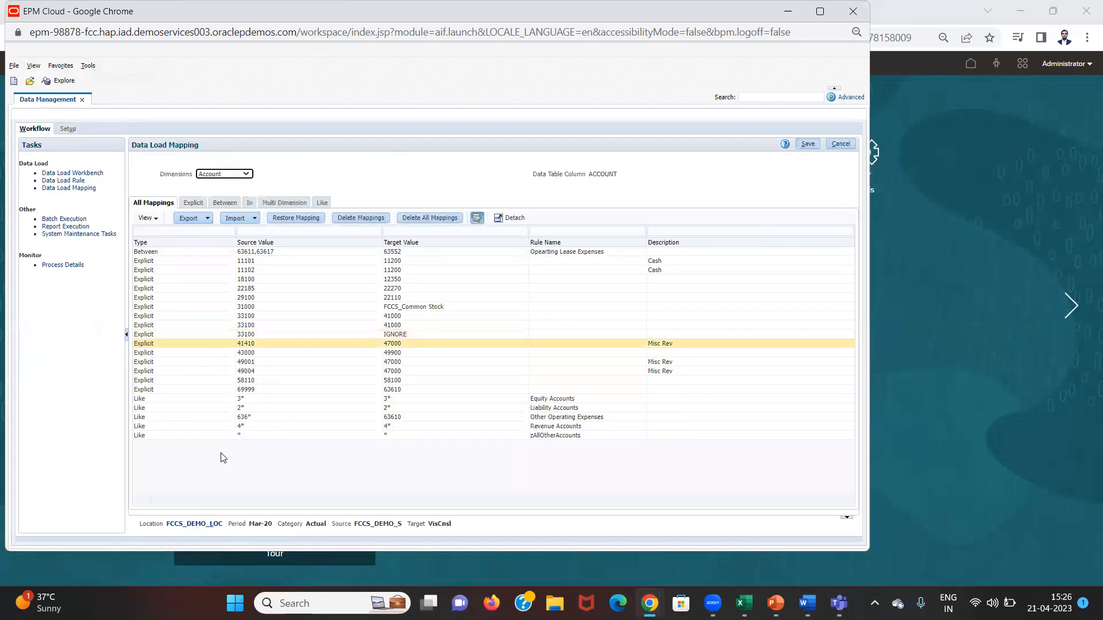
click(198, 523)
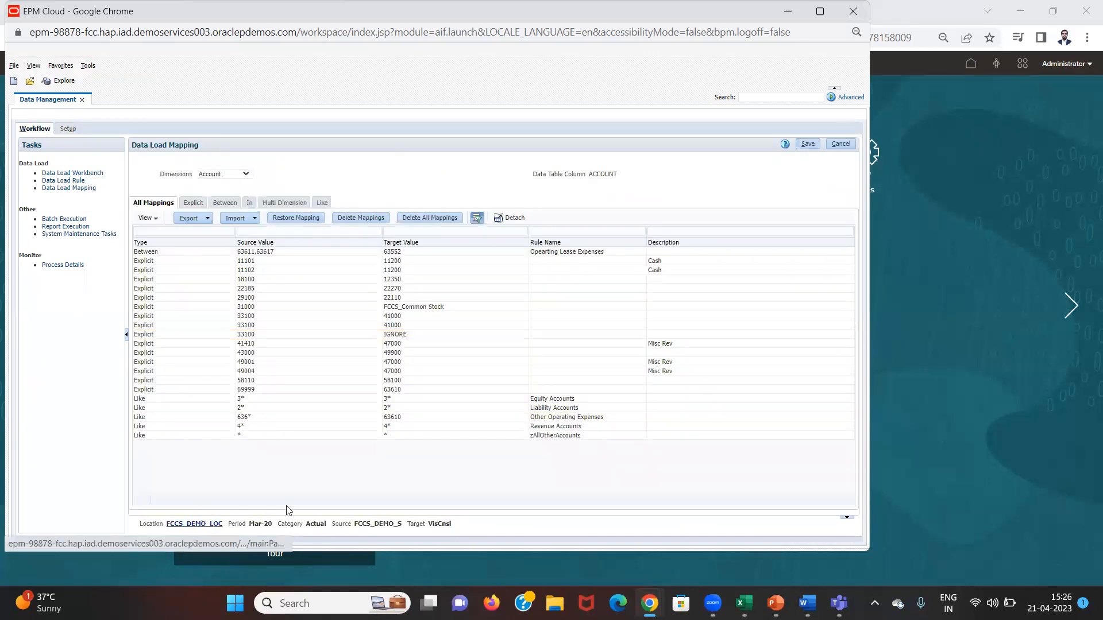
click(540, 296)
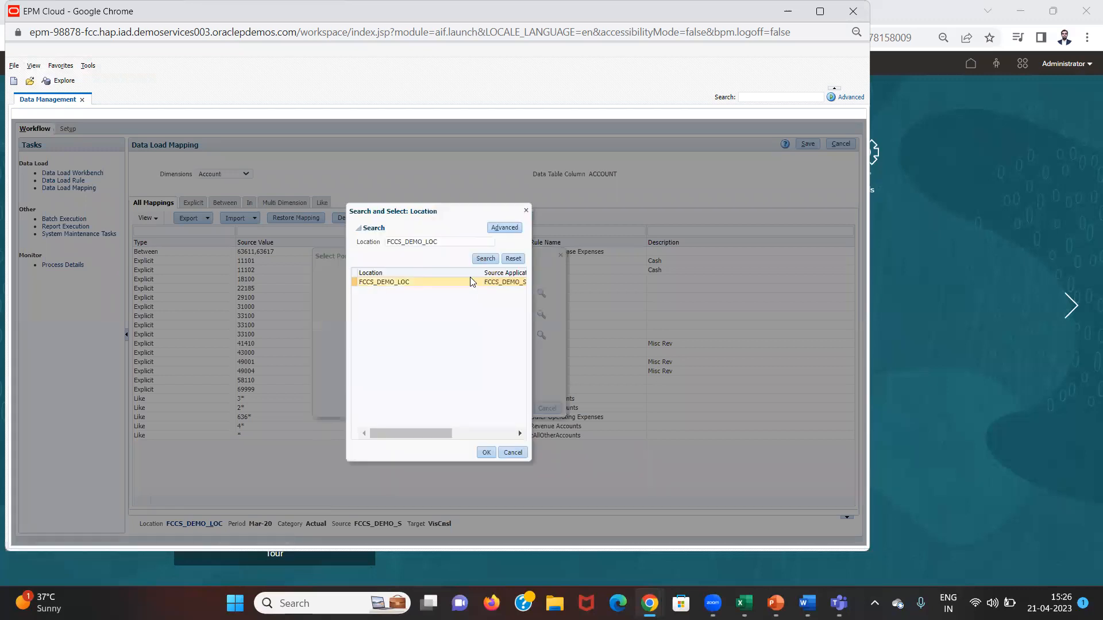
click(483, 261)
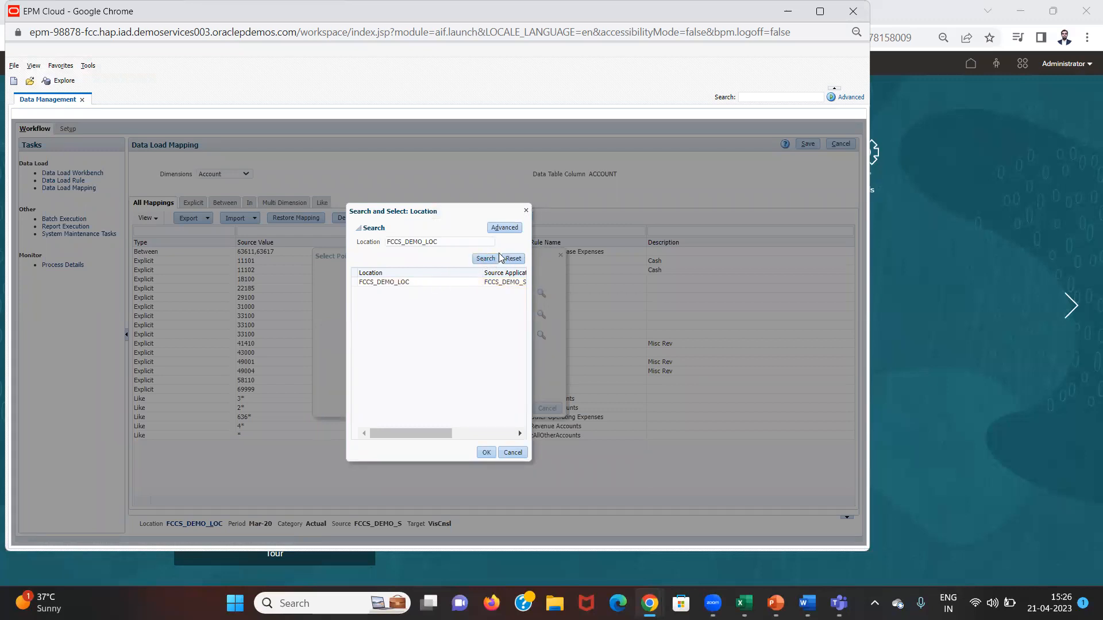
click(495, 262)
click(517, 258)
click(488, 259)
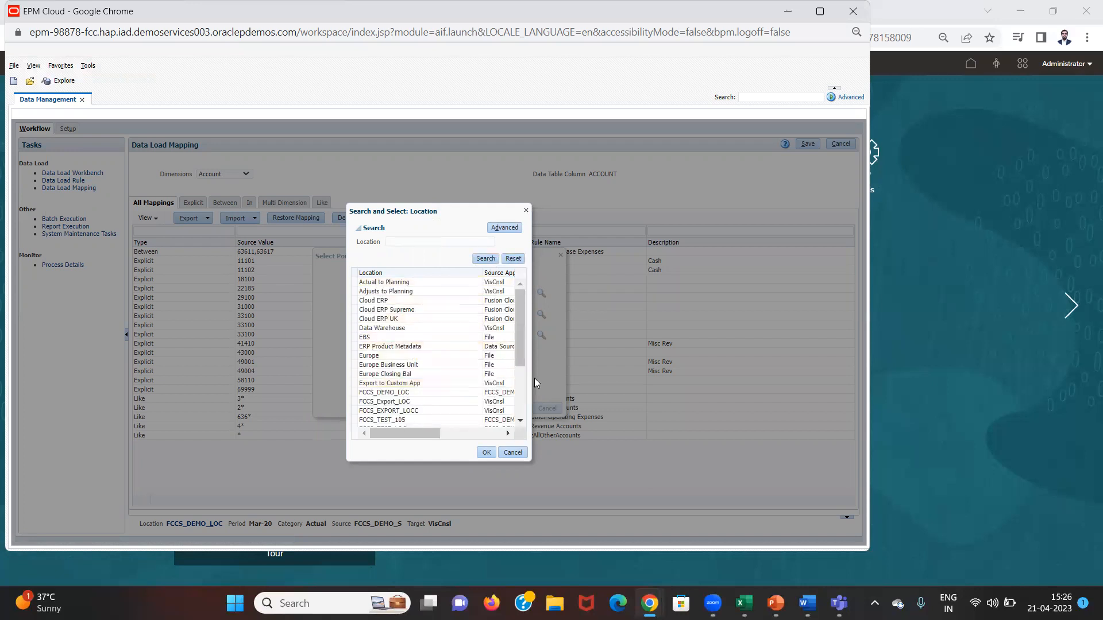
scroll(525, 379, down, 3)
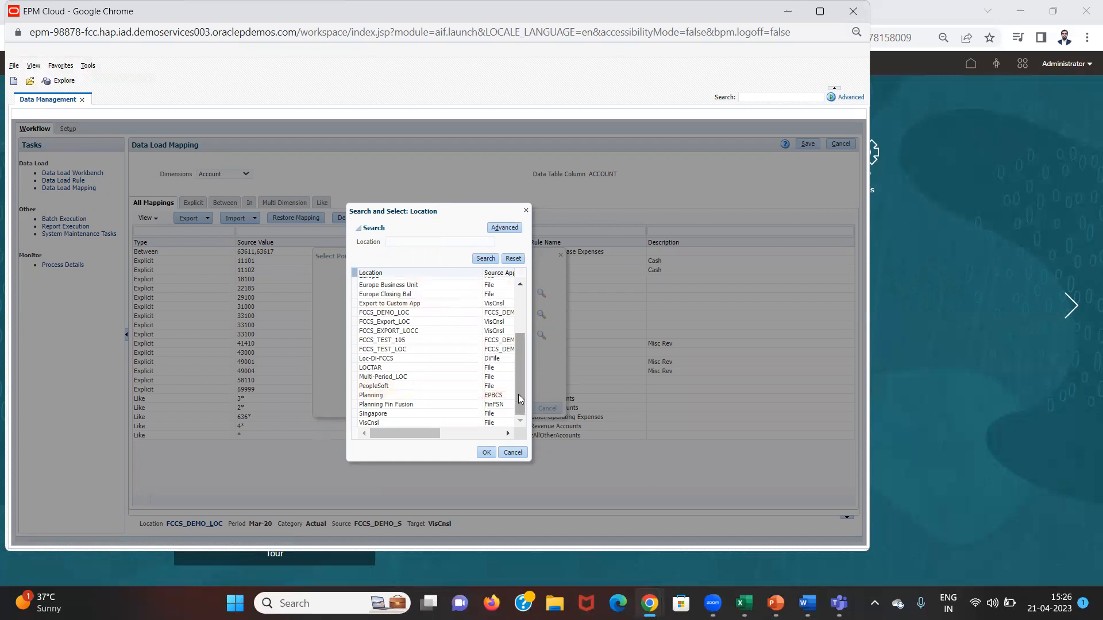
click(476, 369)
click(487, 453)
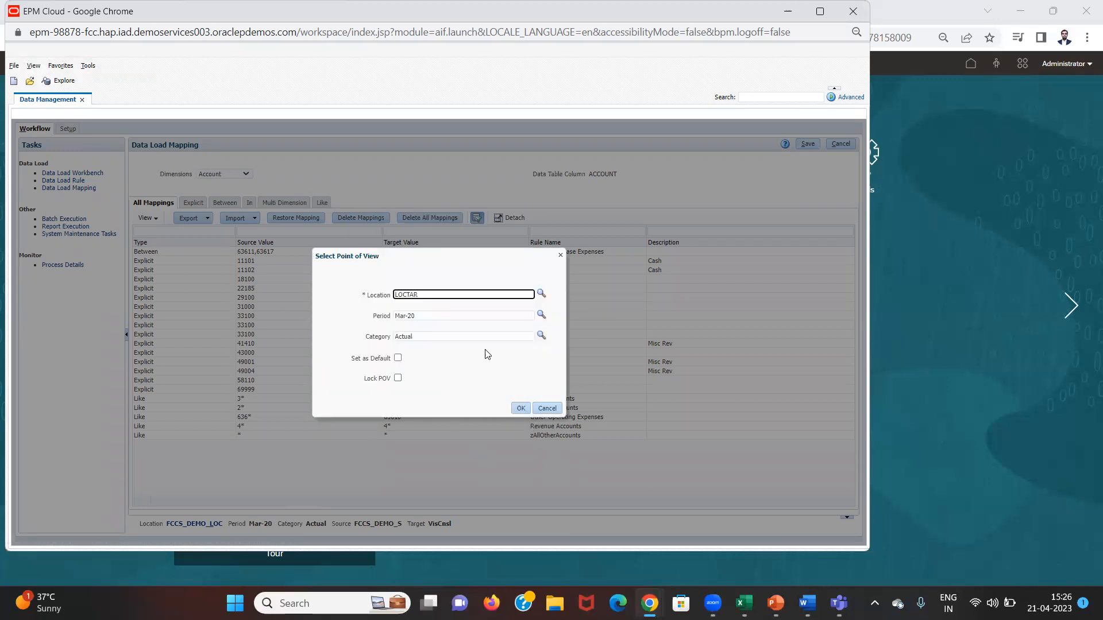
Select Mar-20 as the period and apply the point of view.
click(540, 316)
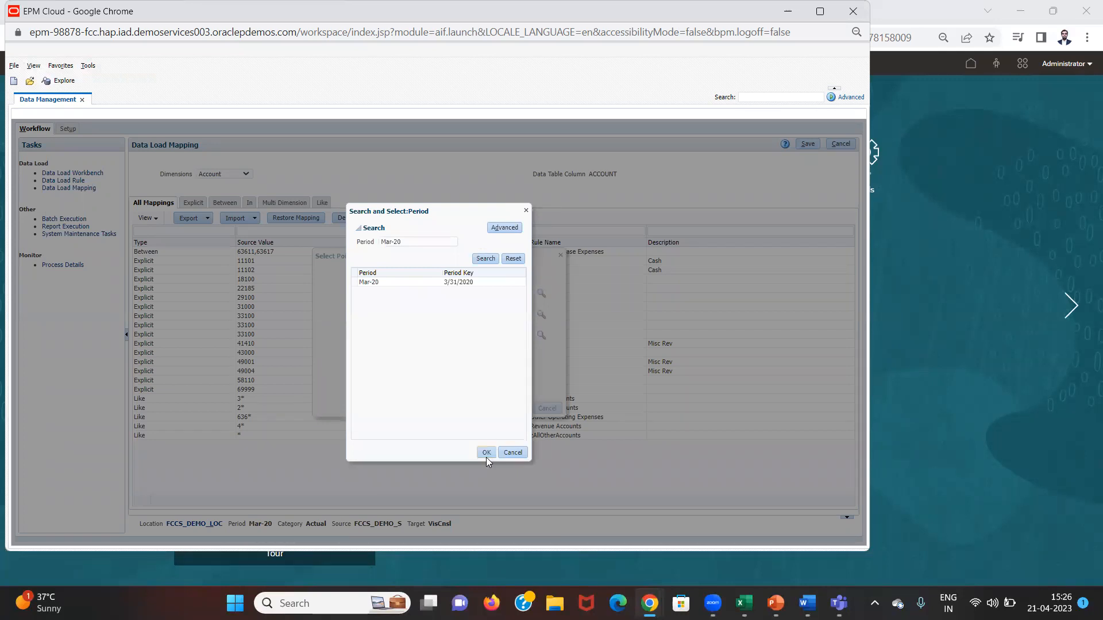
click(486, 453)
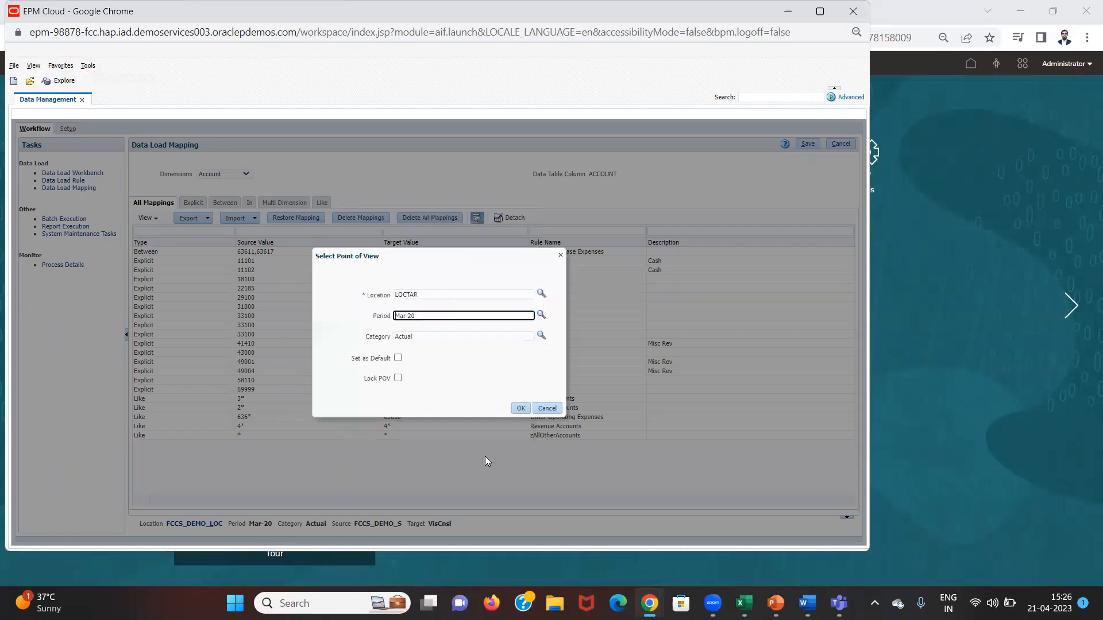
click(515, 413)
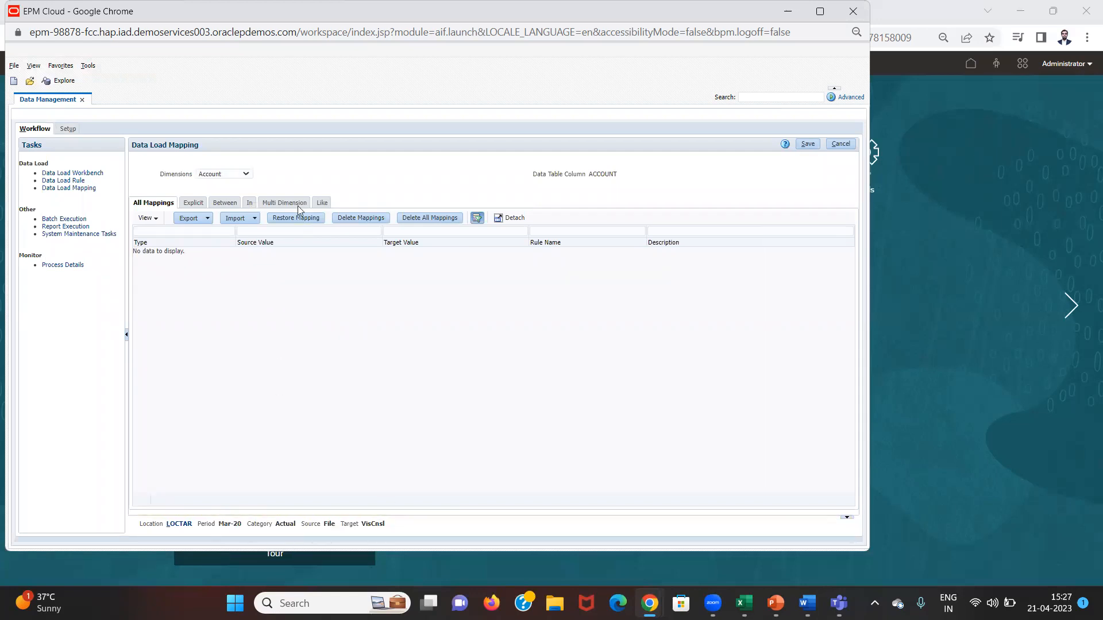
Add an empty explicit mapping row for the Account dimension and start editing its source value.
click(200, 207)
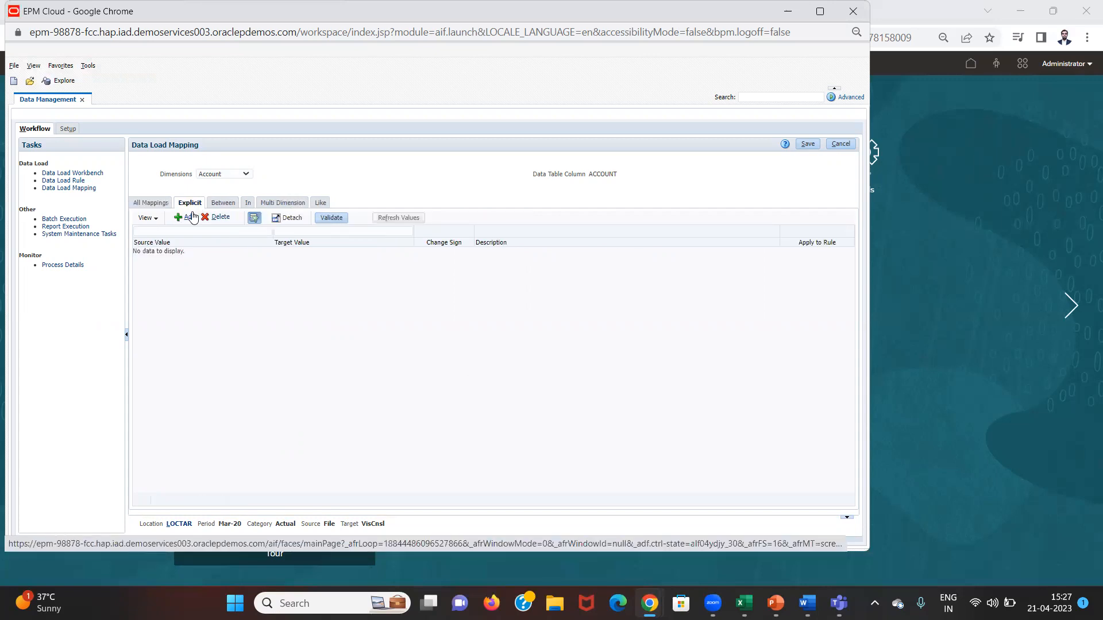
click(190, 218)
click(194, 253)
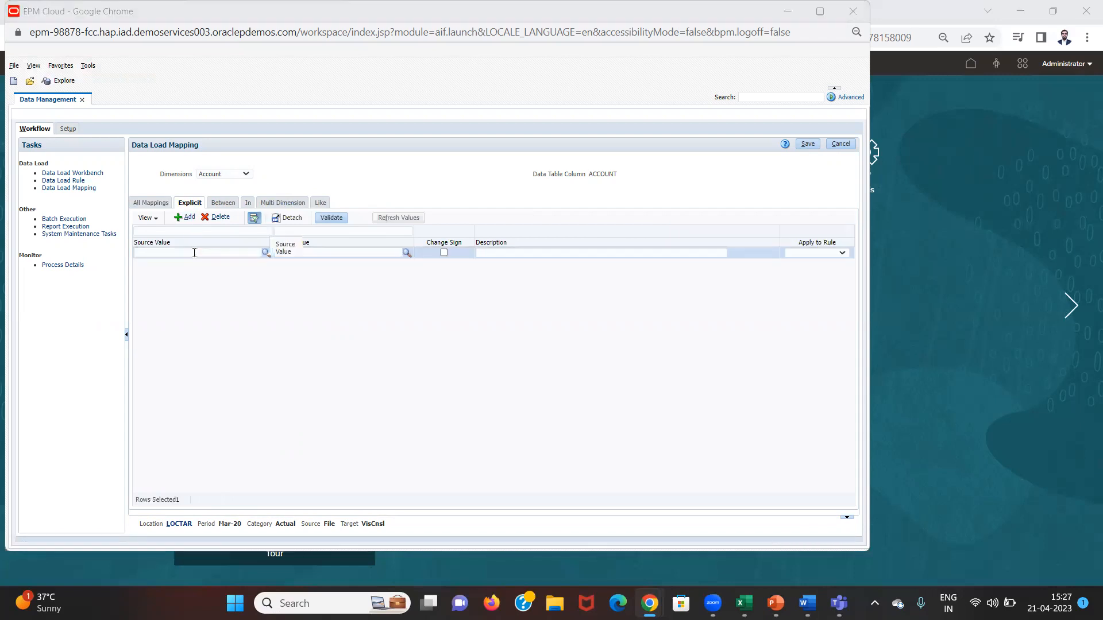
key(alt+Tab)
key(Down)
key(Down)
key(Left)
key(Left)
key(Right)
key(Down)
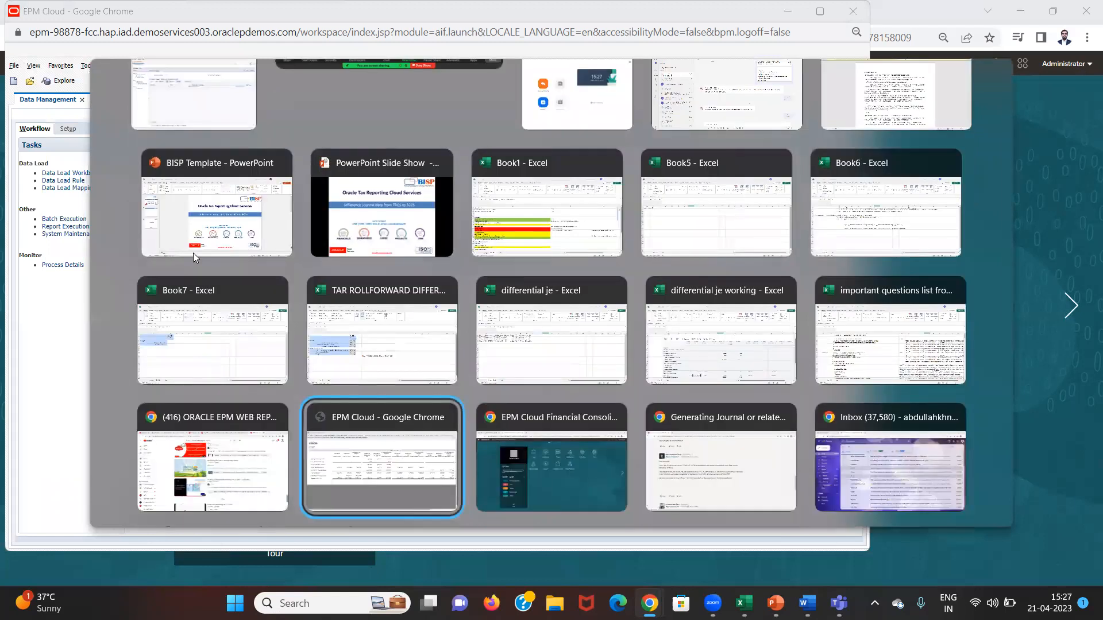
key(Up)
key(Up)
key(Up)
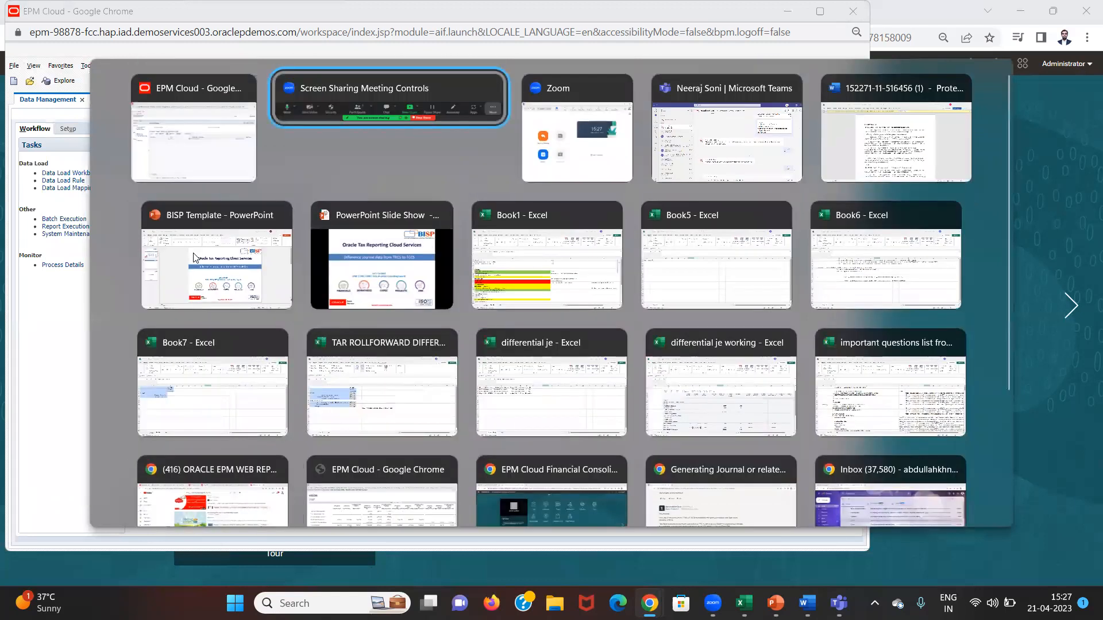
key(Left)
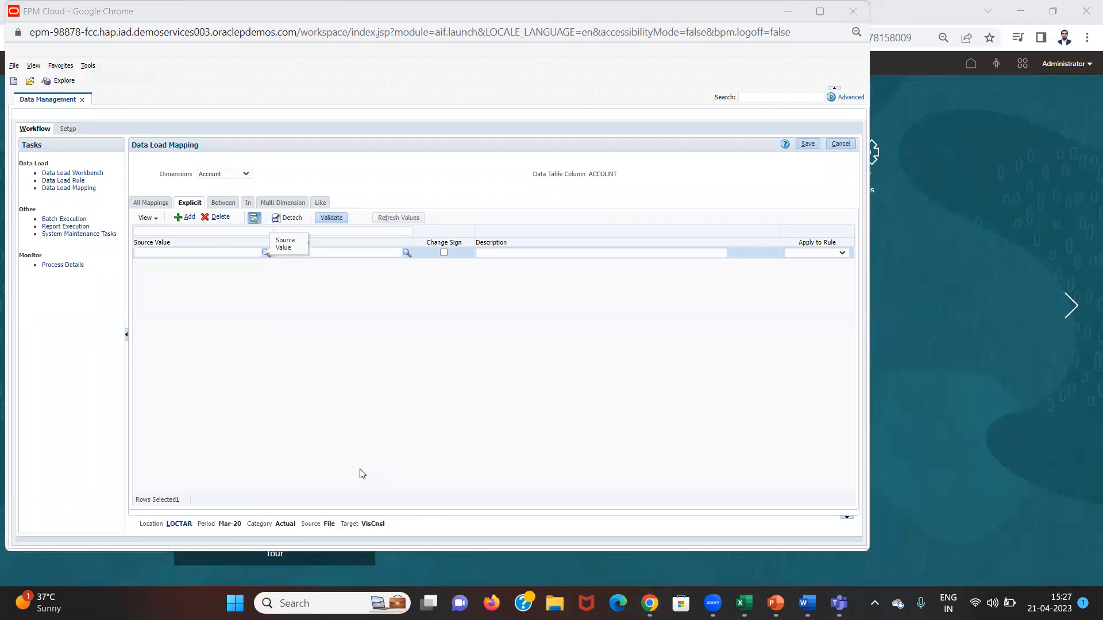
Switch to File Explorer and open the dataloadtar file from TRCS Work Folder in Documents.
key(super+e)
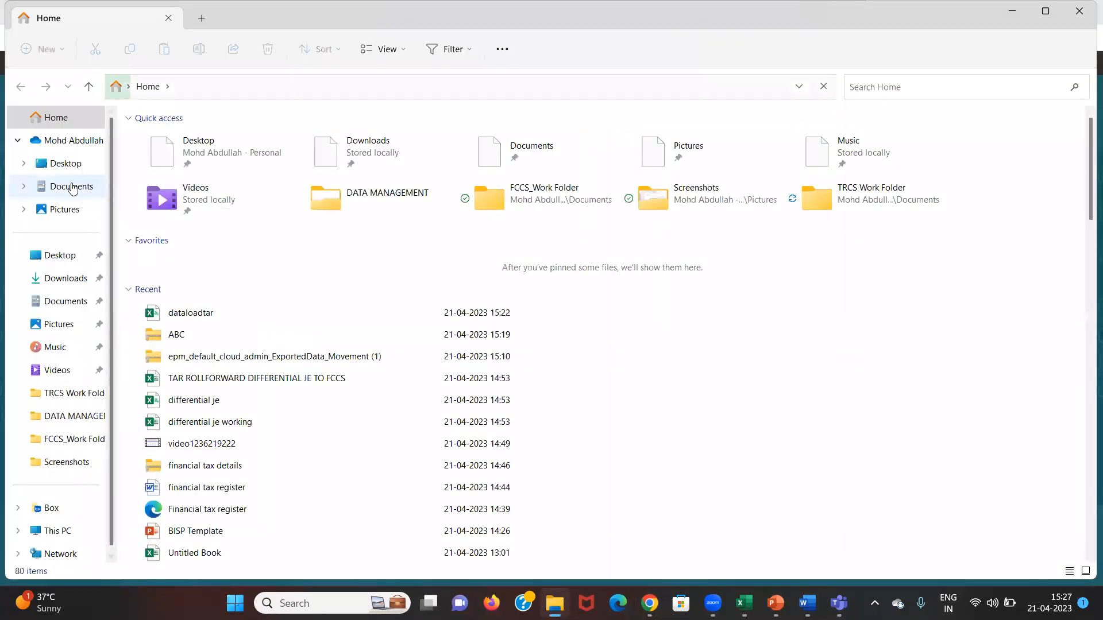
click(72, 185)
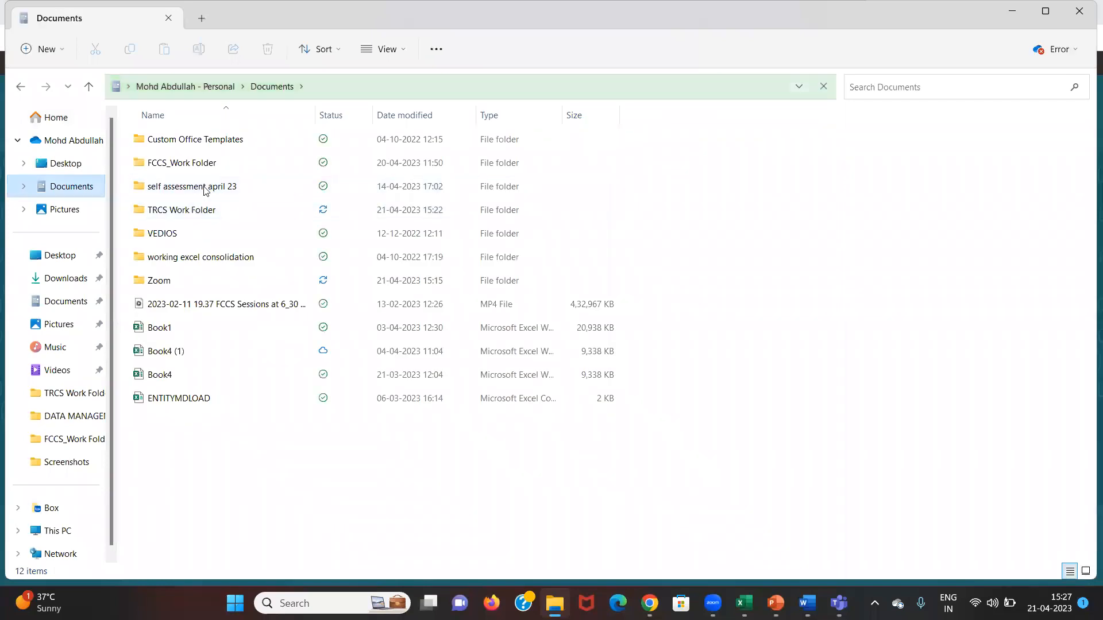
double_click(202, 218)
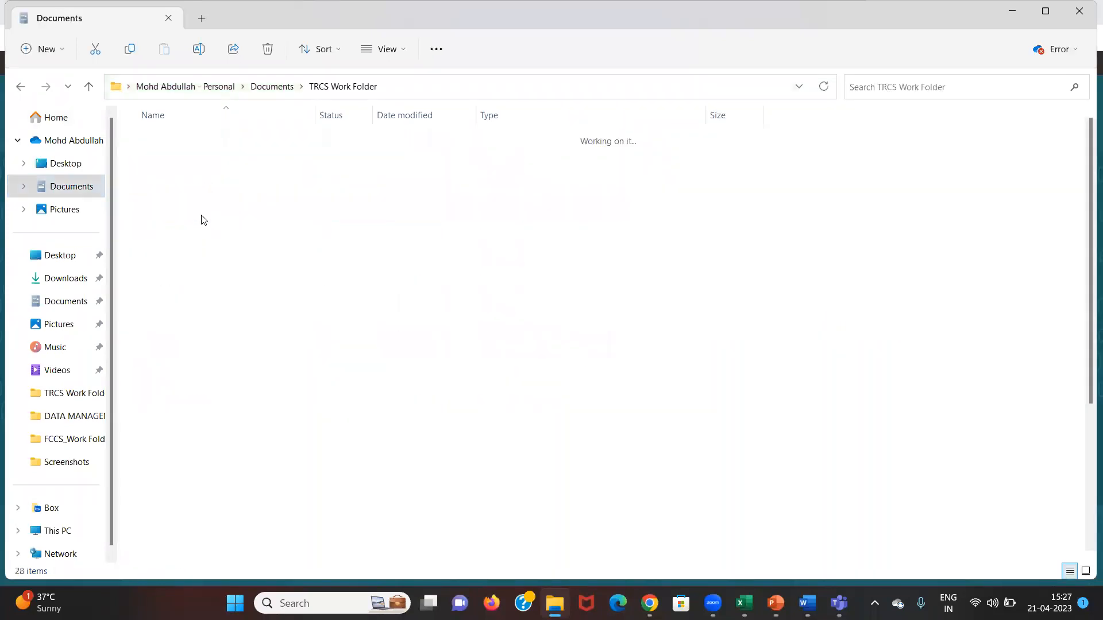
key(Down)
key(Down)
key(Down)
key(Down)
key(Down)
key(Down)
key(Down)
key(Down)
key(Down)
key(Down)
key(Down)
key(Down)
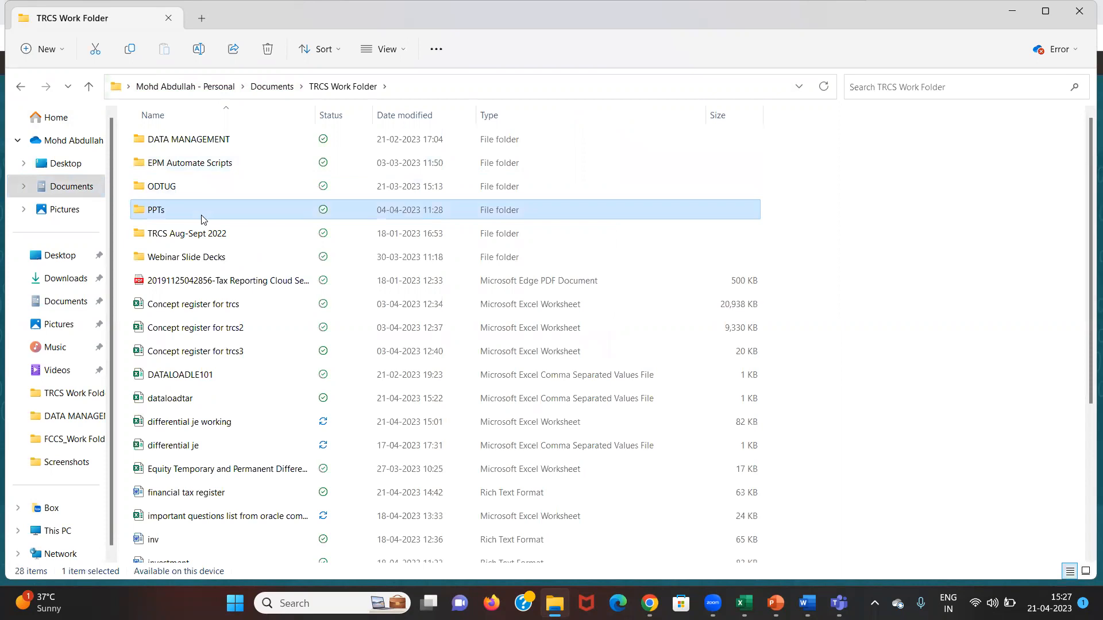
key(Up)
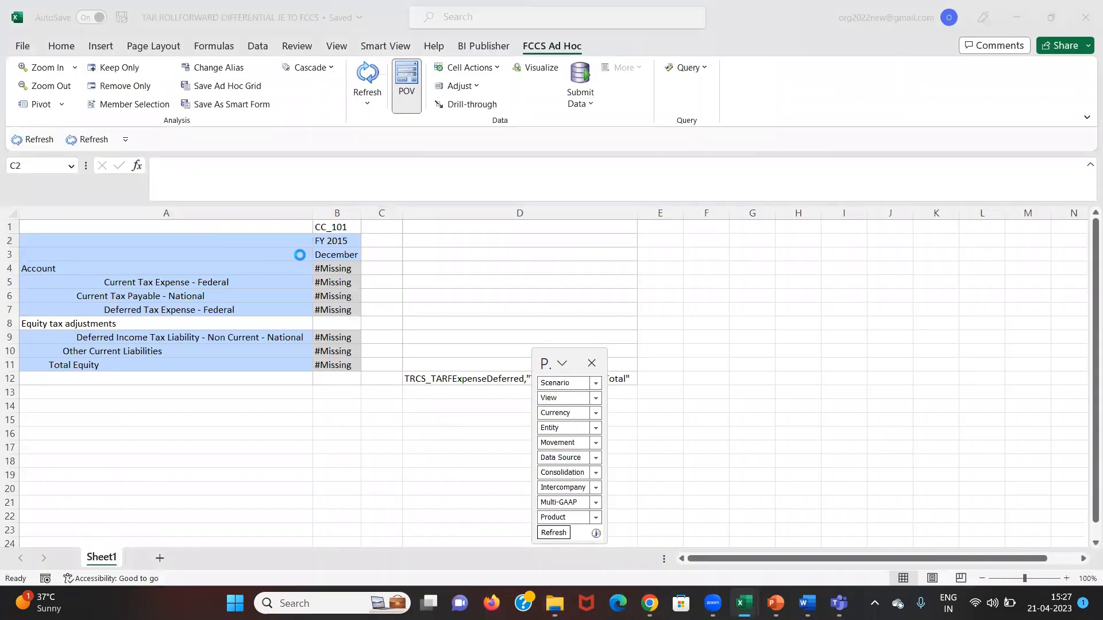
Autofit columns A and B of the dataloadtar sheet to their contents.
text(OCA)
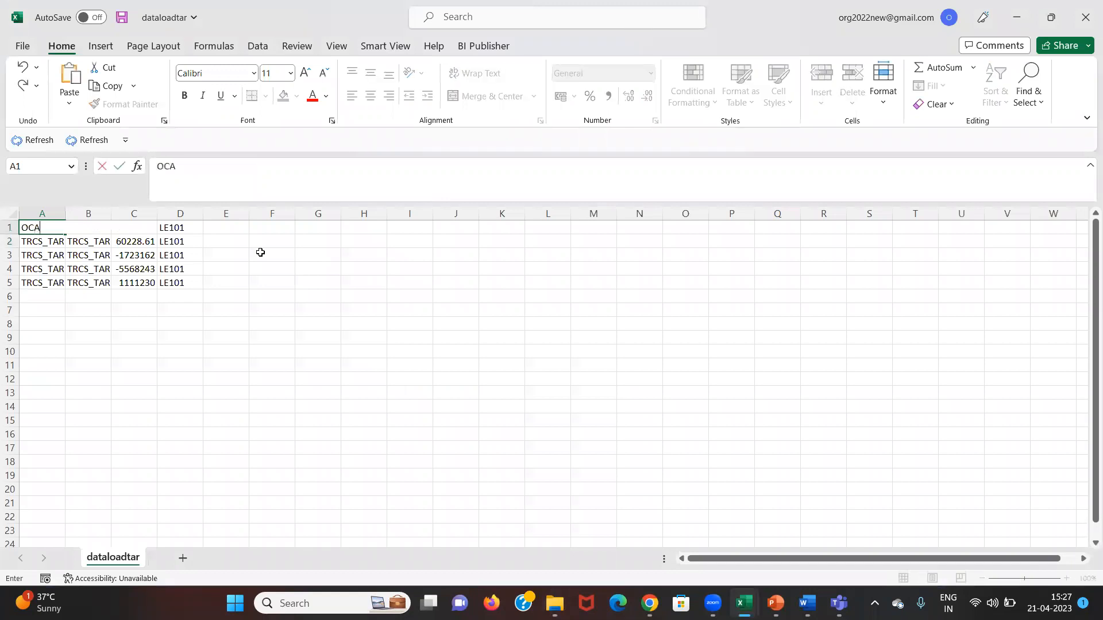
key(Escape)
key(alt+h)
key(o)
key(i)
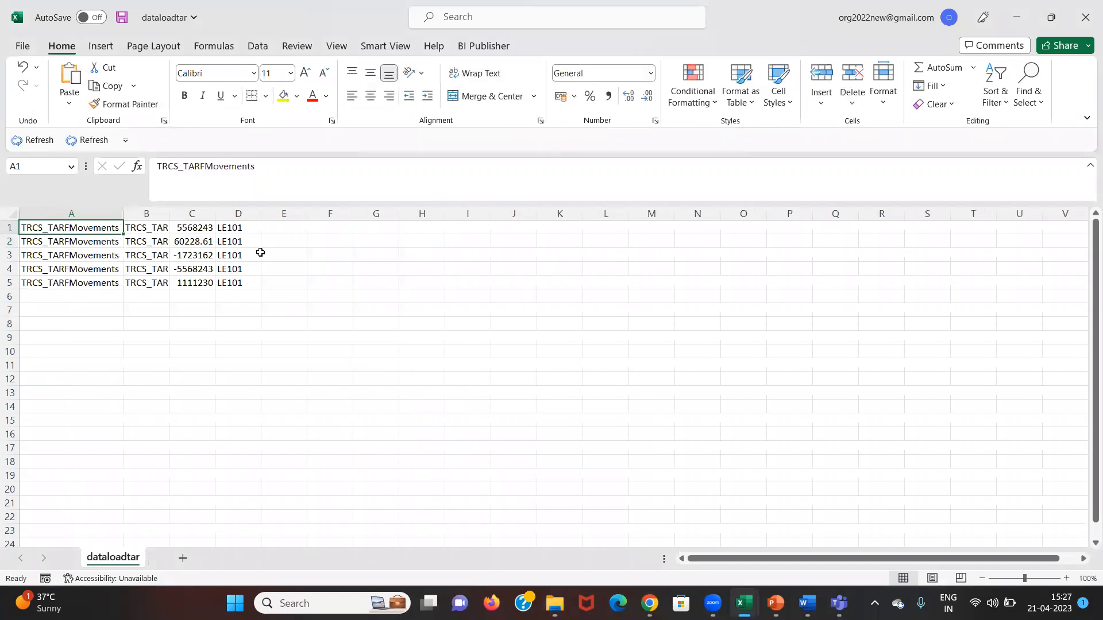
key(Right)
key(alt+h)
key(o)
key(i)
key(Down)
key(Up)
Copy TRCS_TARFExpenseCurrent from the dataloadtar sheet into the source value of the first Account mapping row in EPM Cloud.
key(ctrl+c)
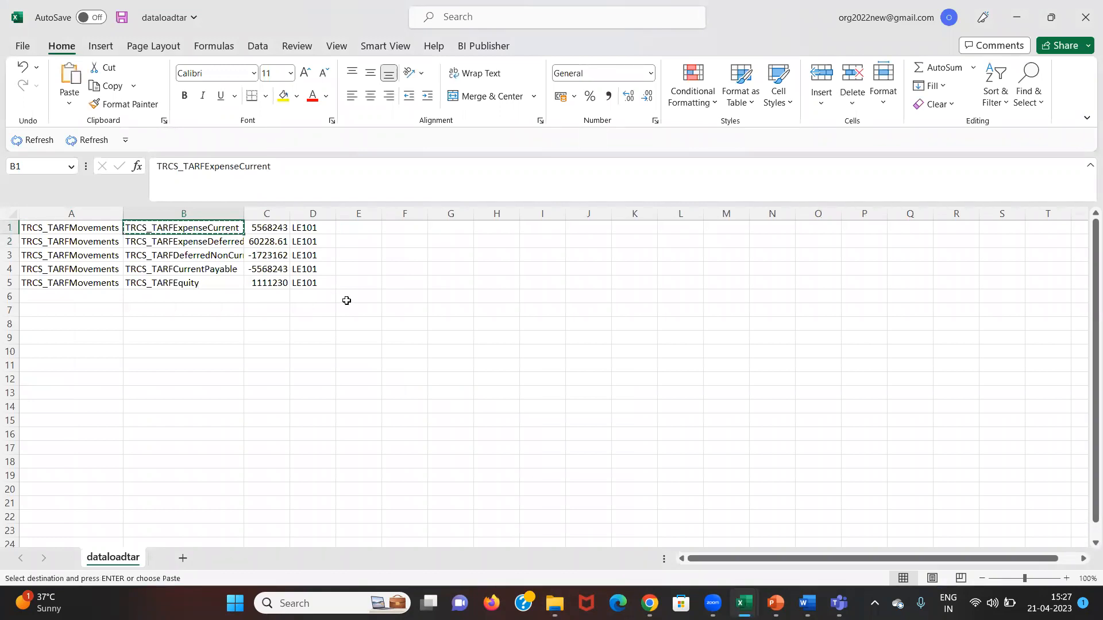
key(alt+Tab)
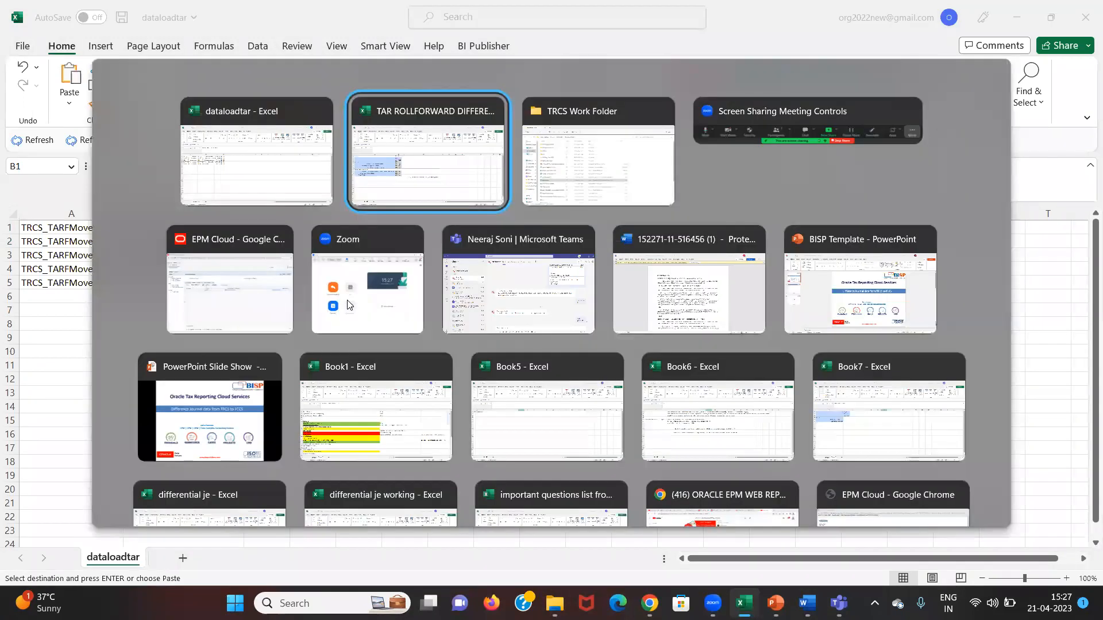
key(alt+Down)
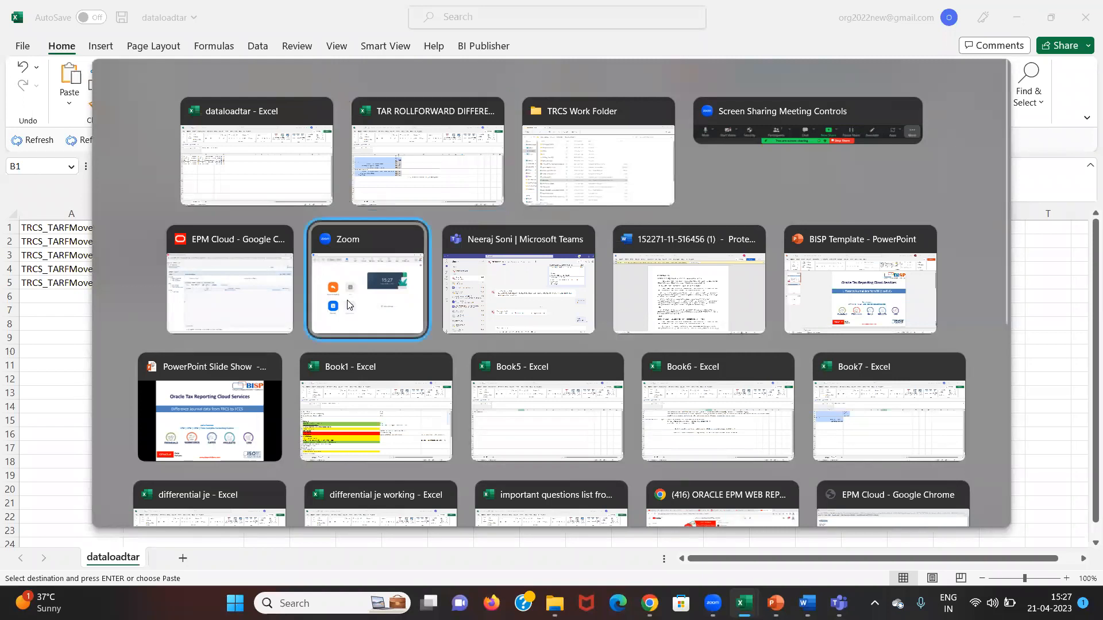
key(alt+Left)
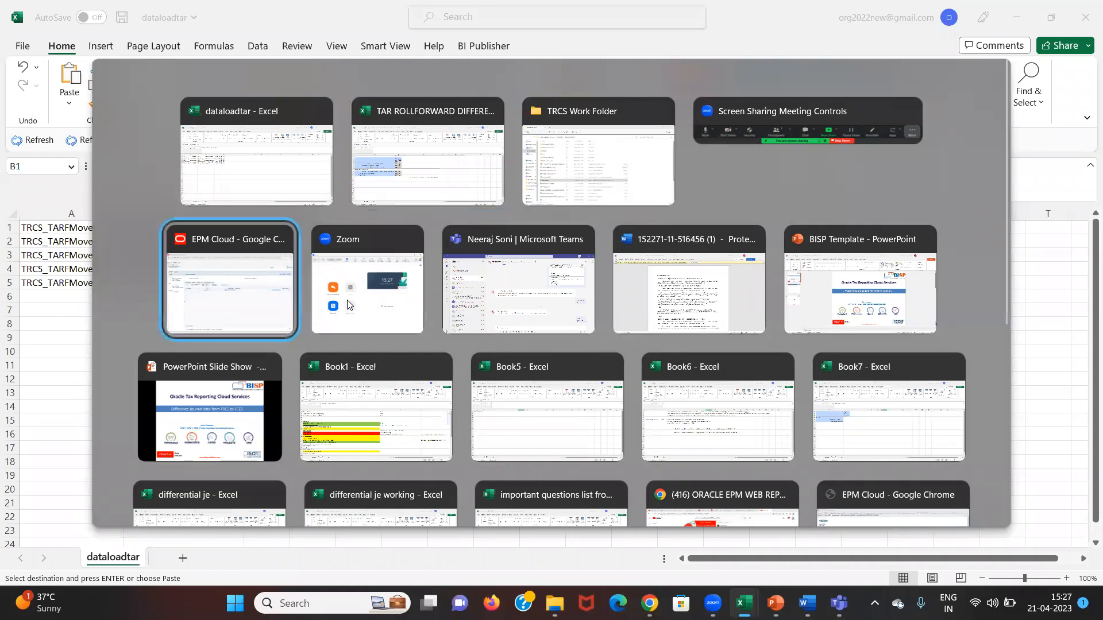
key(ctrl+v)
key(Tab)
Find and switch to the differential je working workbook in Excel among the open windows.
key(alt+Tab)
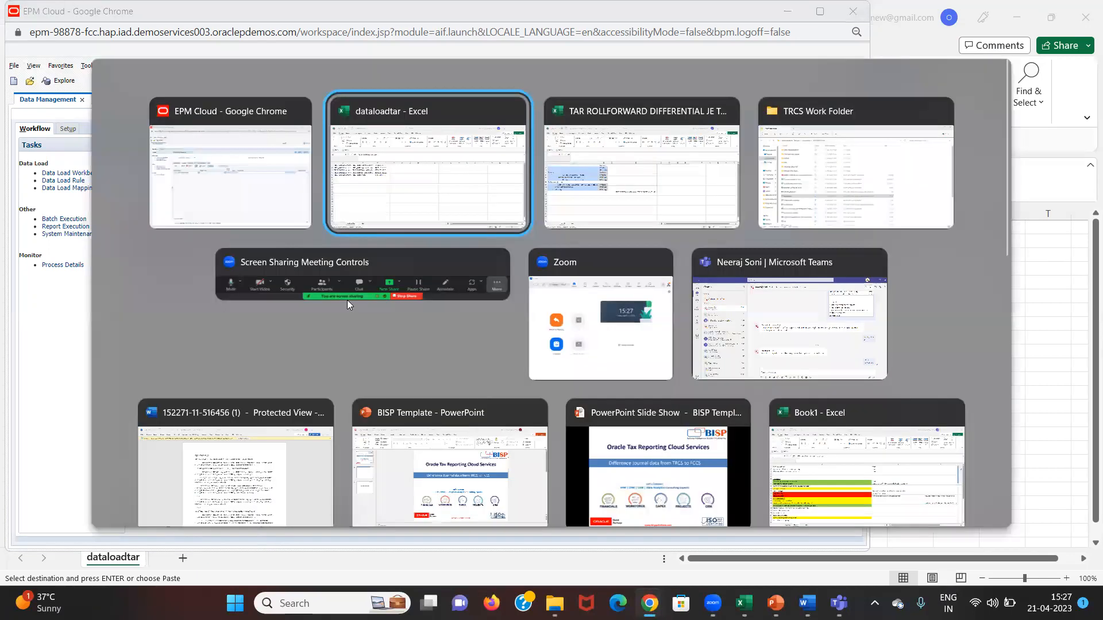
key(alt+Down)
key(alt+Down)
key(alt+Left)
key(alt+Left)
key(alt+Right)
key(alt+Up)
key(alt+Up)
key(alt+Up)
key(alt+Left)
key(alt+Down)
key(alt+Left)
key(alt+Down)
key(alt+Down)
key(alt+Down)
key(alt+Down)
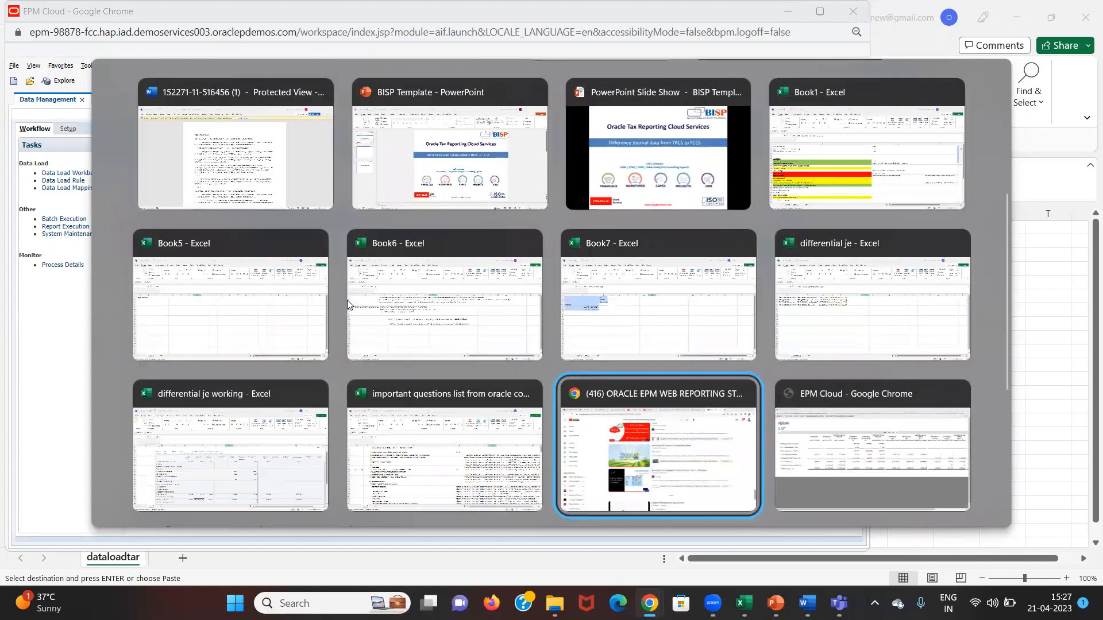
key(alt+Down)
key(alt+Down)
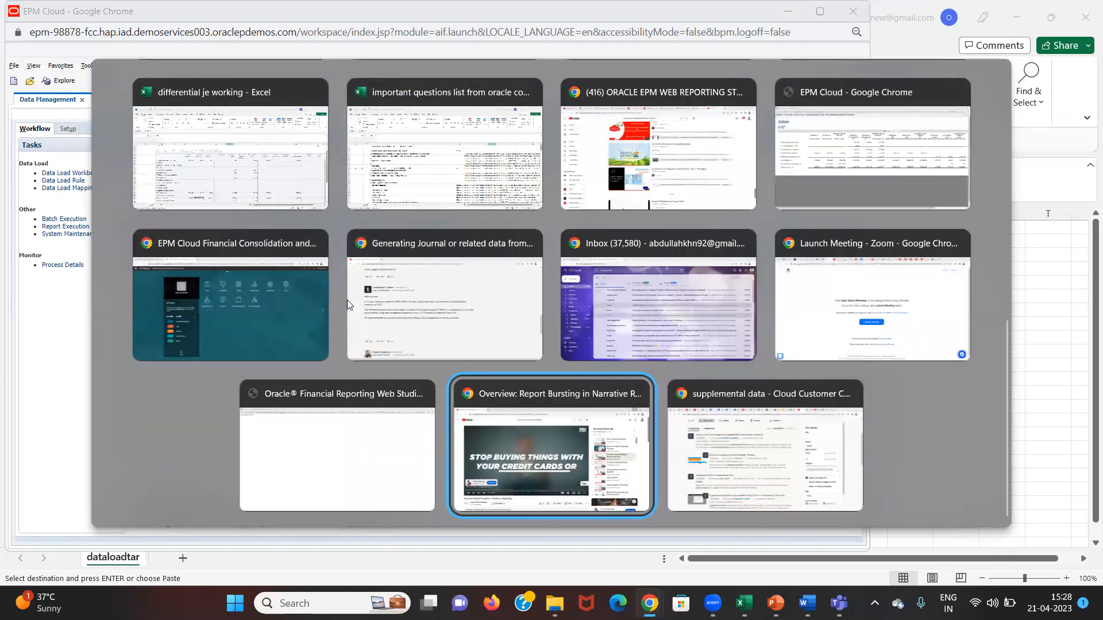
key(alt+Up)
key(alt+Up)
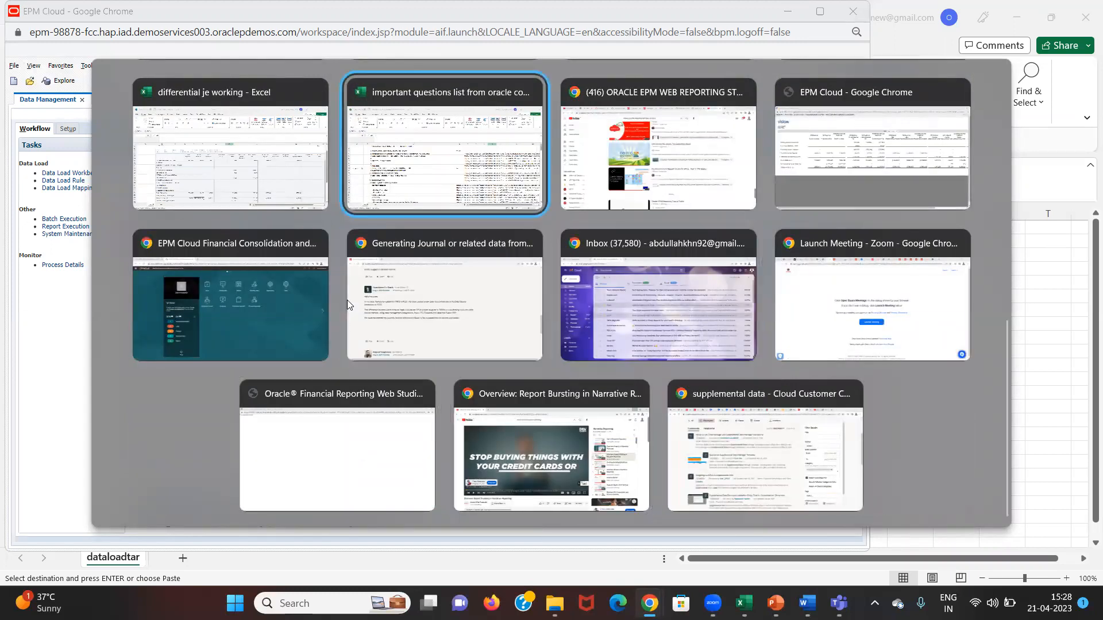
key(alt+Left)
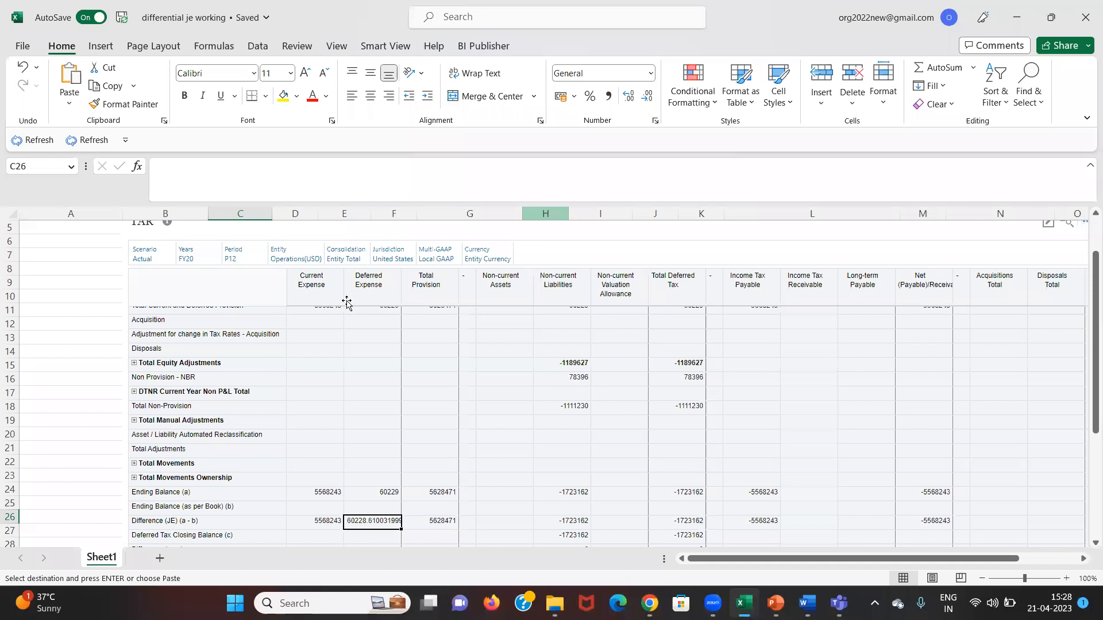
Copy the Current Tax Expense - Federal account code 79100 into the target value of the TRCS_TARFExpenseCurrent mapping in EPM Cloud.
scroll(347, 303, down, 1)
click(73, 413)
key(Down)
key(Down)
key(Down)
key(Down)
key(Down)
key(Down)
key(Down)
key(Down)
key(Down)
key(Down)
key(Down)
key(Down)
key(Down)
key(Down)
key(Down)
key(Down)
key(Down)
key(Down)
key(Right)
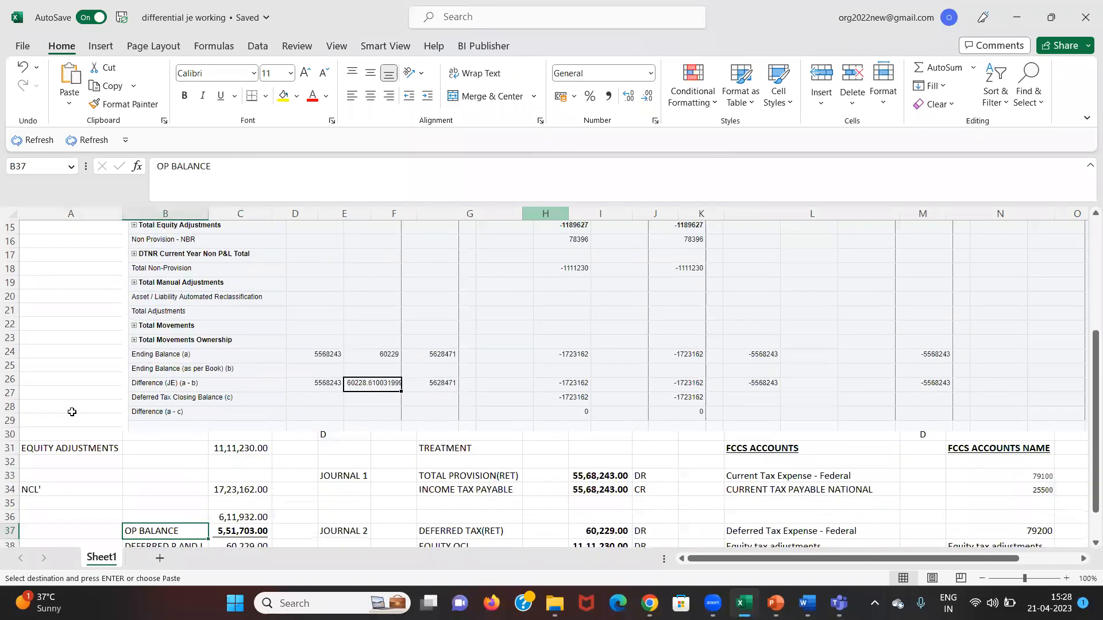
key(Right)
key(Right)
key(Right)
key(Right)
key(Right)
key(Right)
key(Right)
key(Right)
key(Right)
key(Right)
key(Right)
key(Right)
key(Right)
key(Left)
key(Up)
key(Up)
key(Up)
key(Up)
key(alt+Tab)
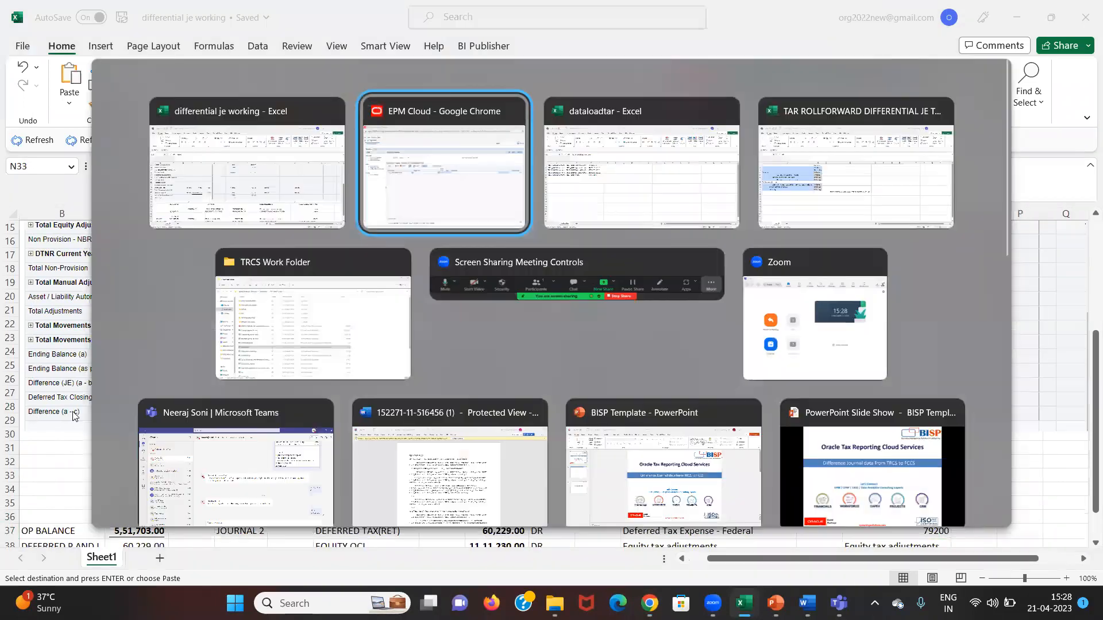
key(Tab)
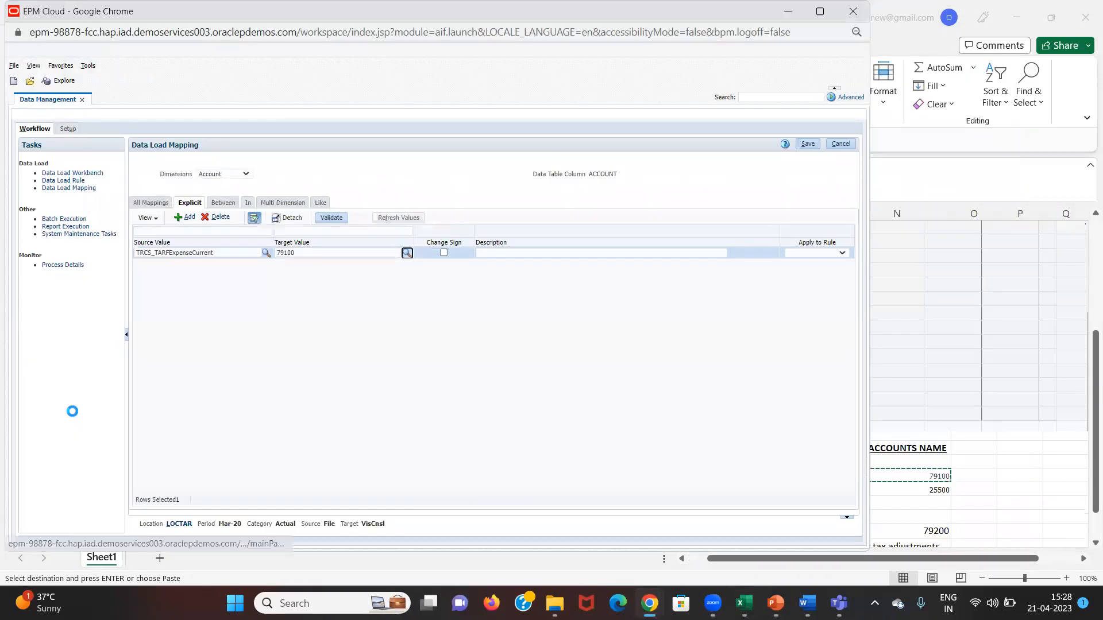
Add a second Account mapping row and fill its source value with TRCS_TARFExpenseDeferred copied from the dataloadtar sheet.
click(184, 218)
key(alt+Tab)
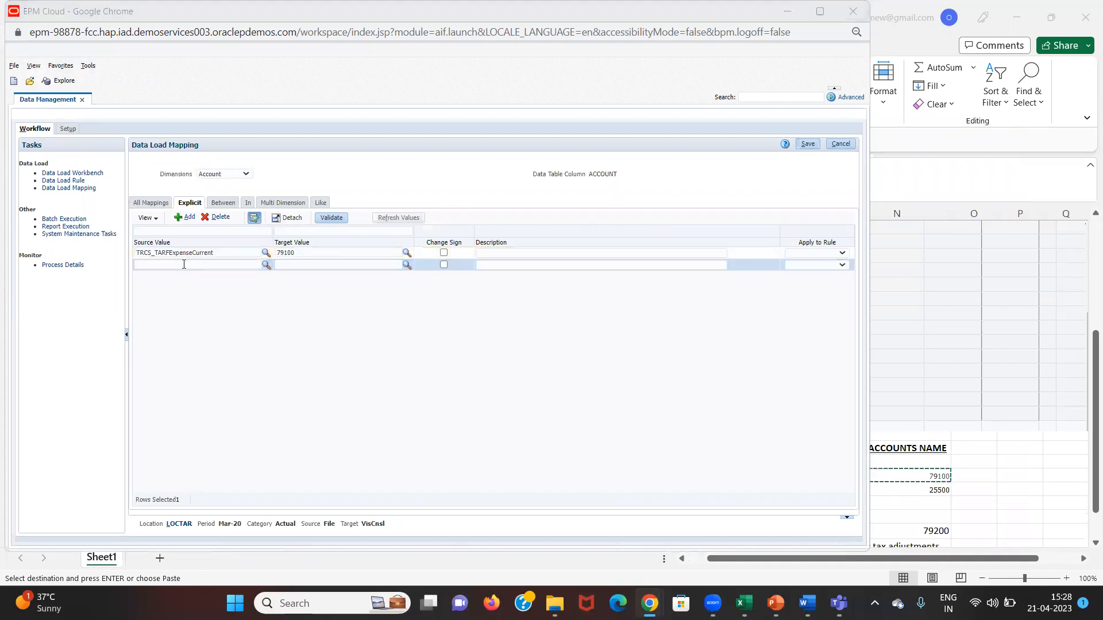
key(Down)
key(Left)
key(Left)
key(ctrl+c)
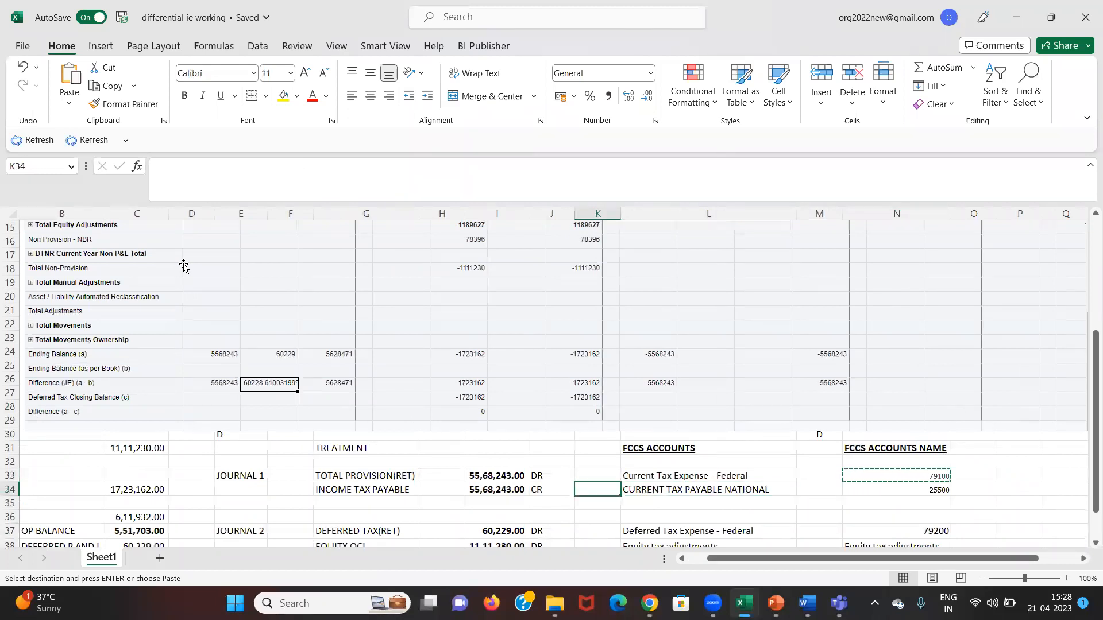
key(alt+Tab)
key(alt+Tab)
key(Down)
key(ctrl+c)
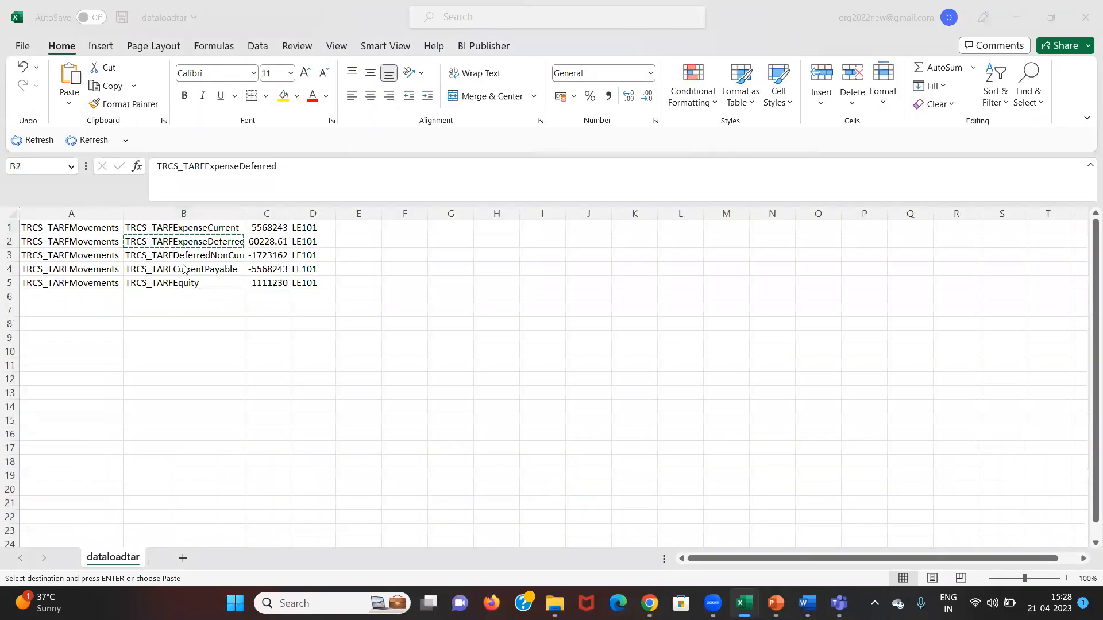
key(alt+Tab)
key(alt+Tab)
key(ctrl+v)
key(Tab)
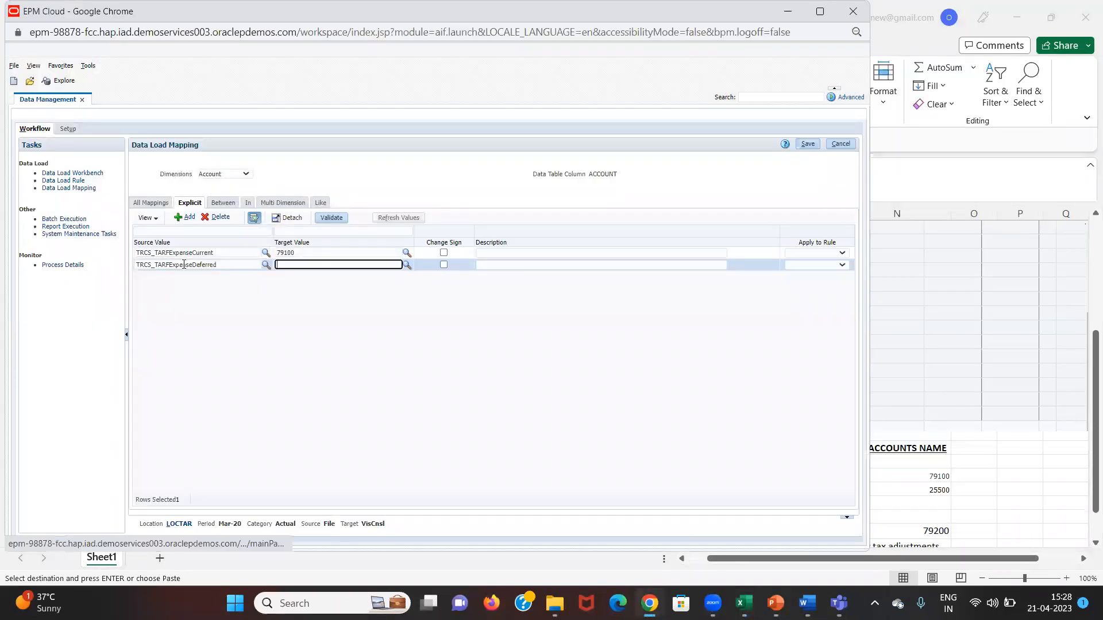
Copy the Deferred Tax Expense - Federal code 79200 from differential je working into the target value of the TRCS_TARFExpenseDeferred mapping.
key(alt+Tab)
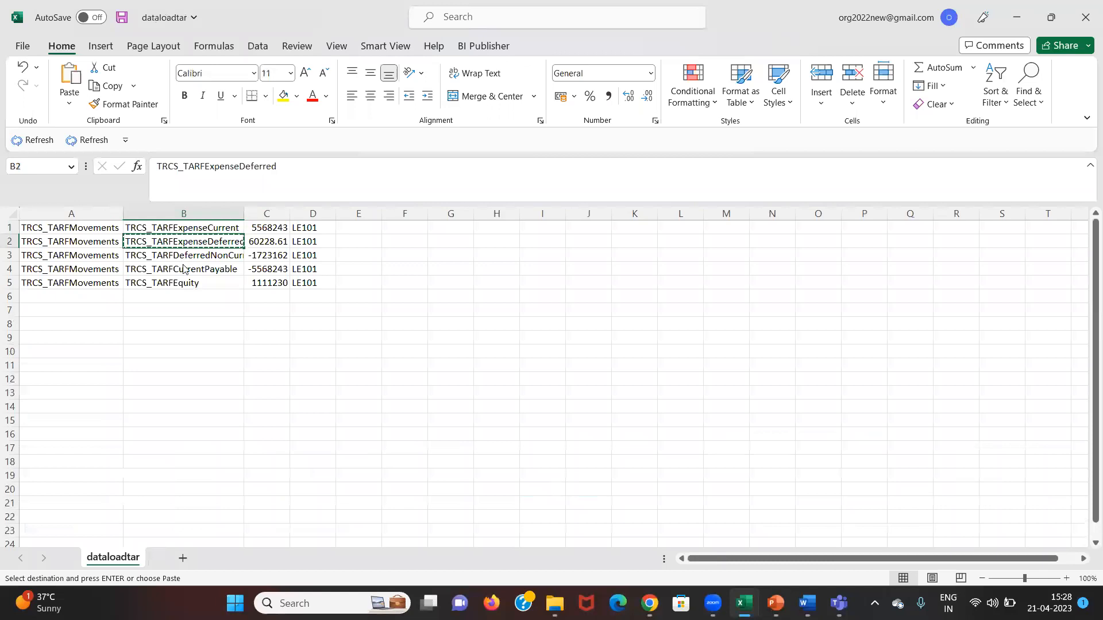
key(alt+Tab)
key(alt+Tab)
key(alt+Tab)
key(alt+Down)
key(alt+Up)
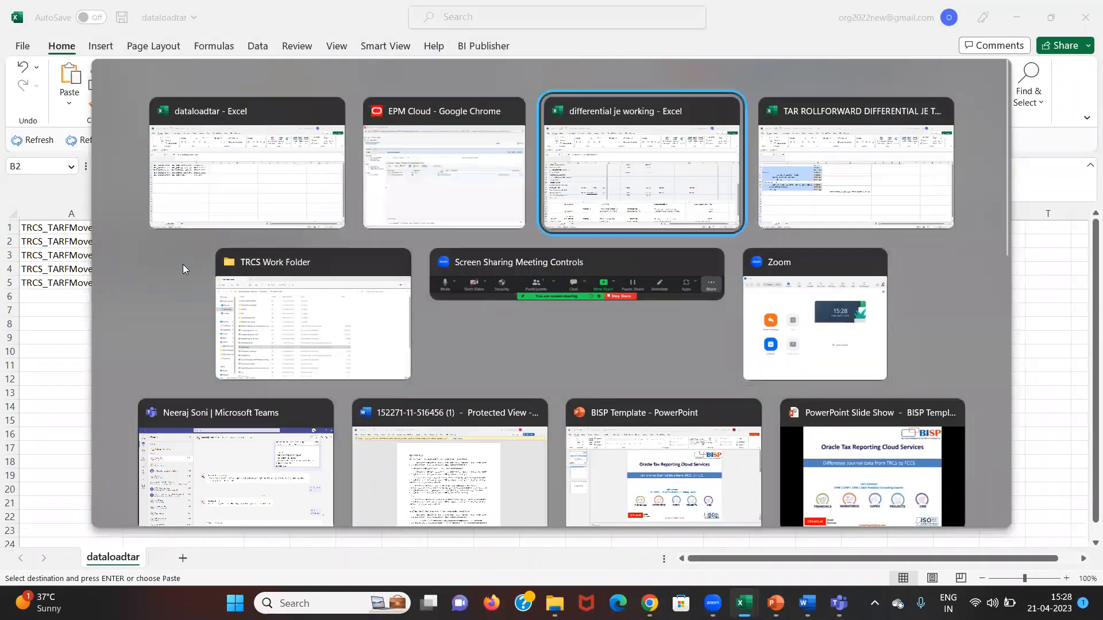
key(Down)
key(Down)
key(Down)
key(Right)
key(Right)
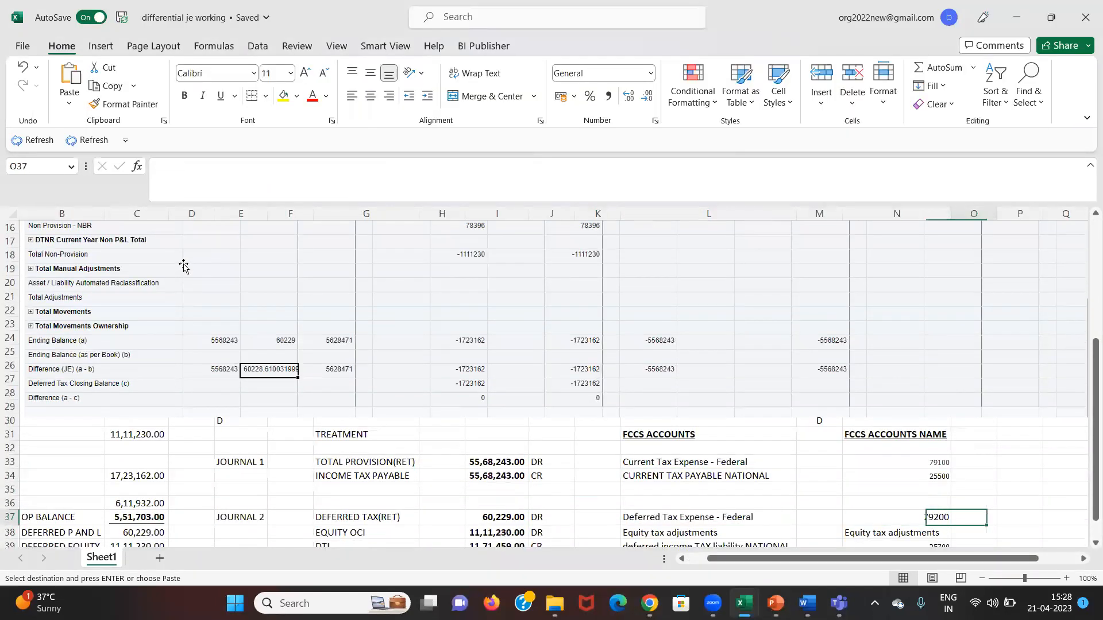
key(ctrl+c)
key(alt+Tab)
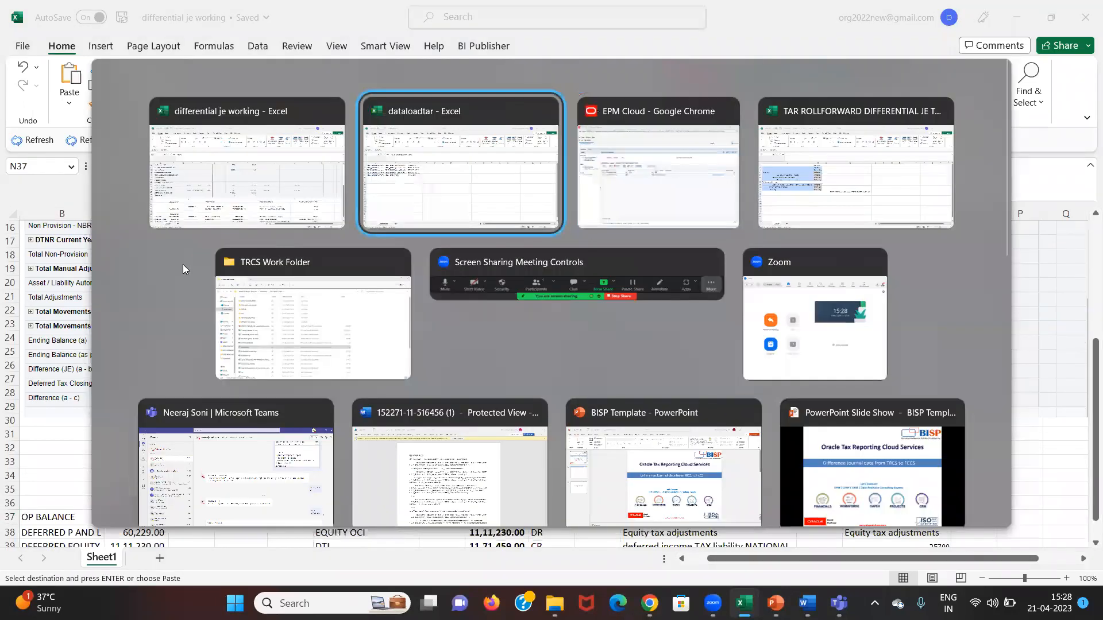
key(alt+Tab)
key(ctrl+v)
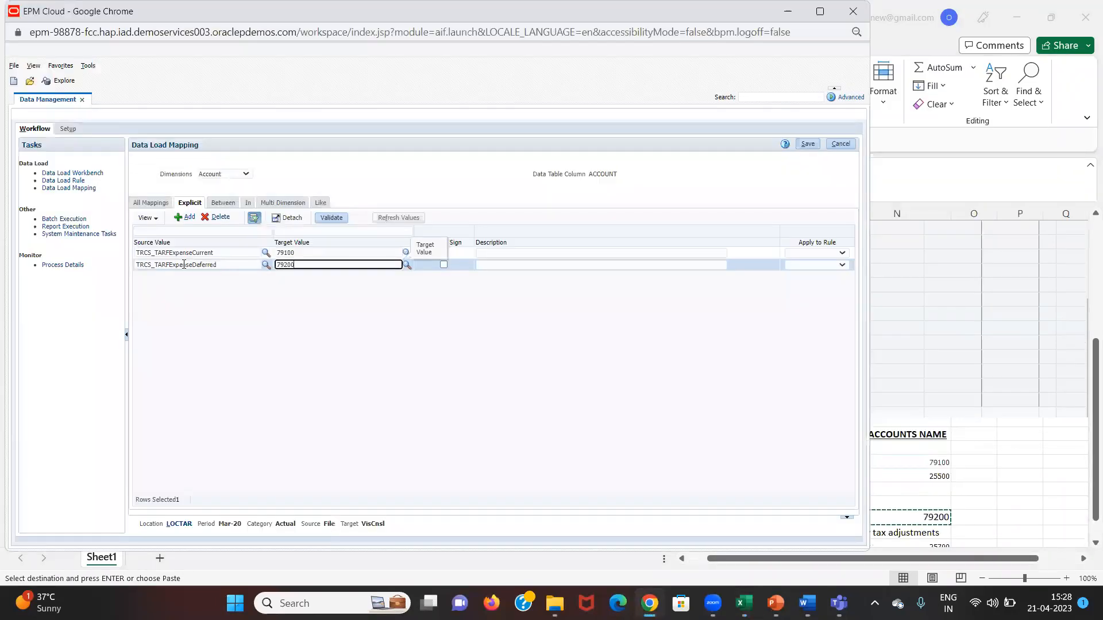
Add a third Account mapping row and fill its source value with TRCS_TARFDeferredNonCurrentLiabilities copied from the dataloadtar sheet.
click(189, 218)
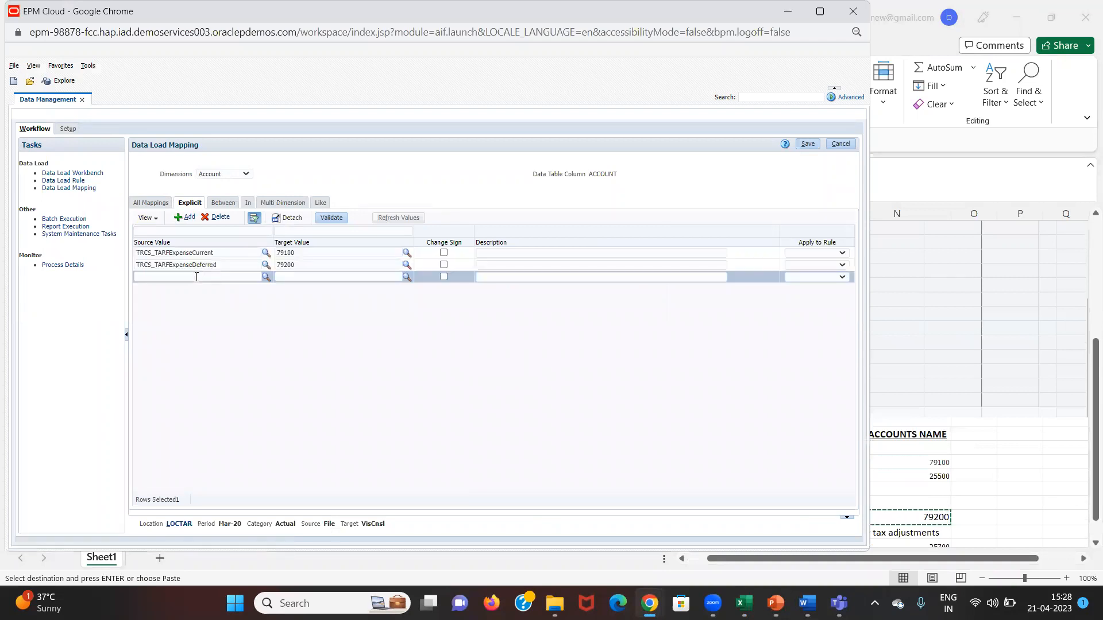
key(alt+Tab)
key(alt+Tab)
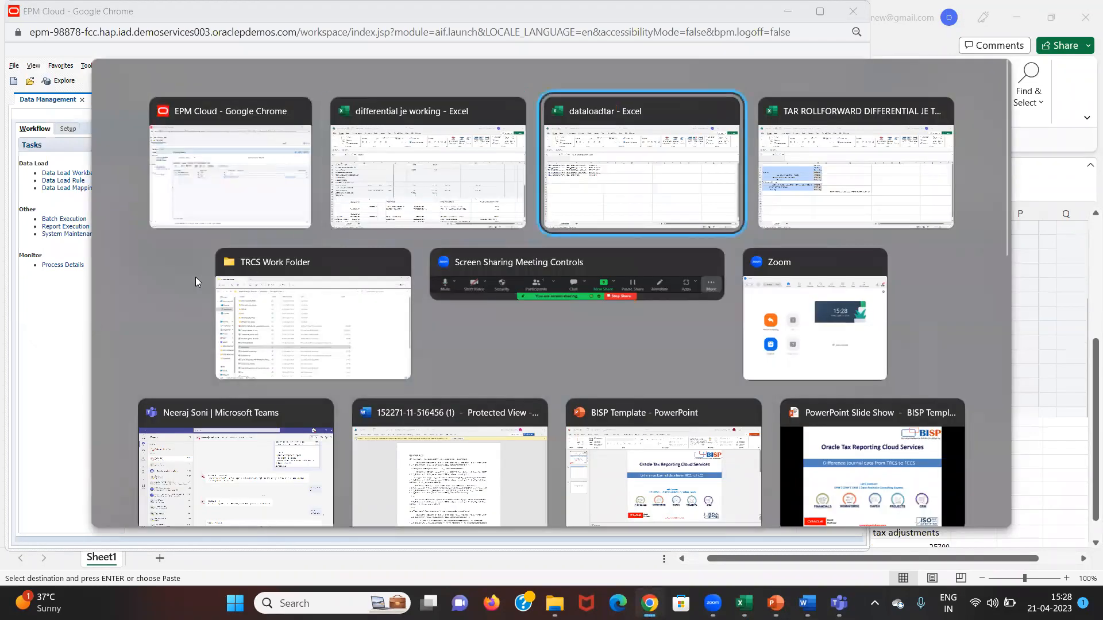
key(Down)
key(ctrl+c)
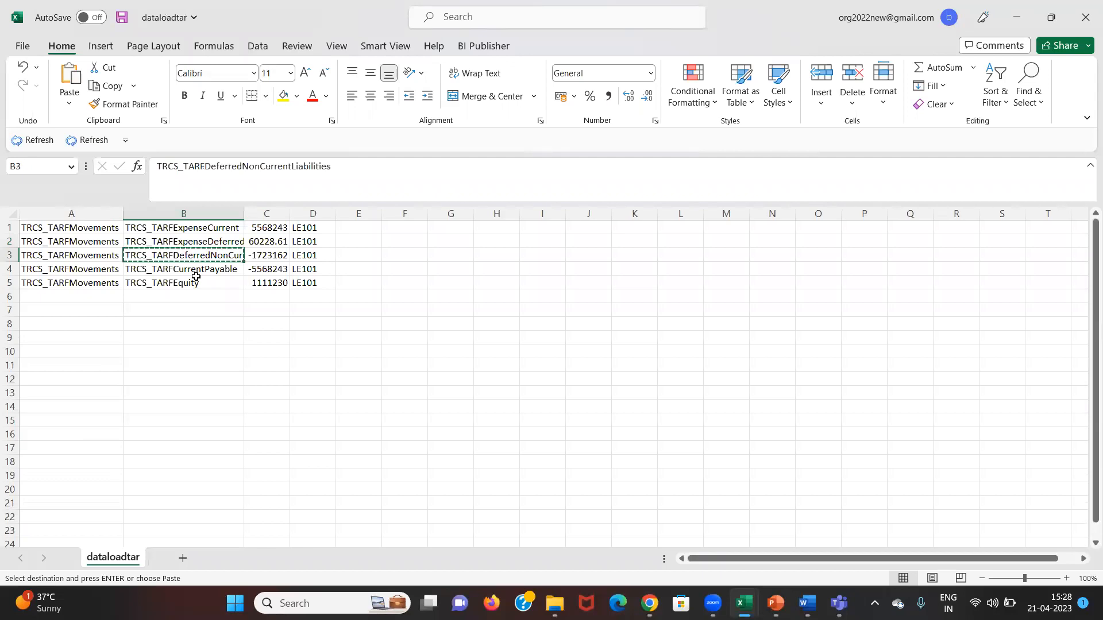
key(alt+Tab)
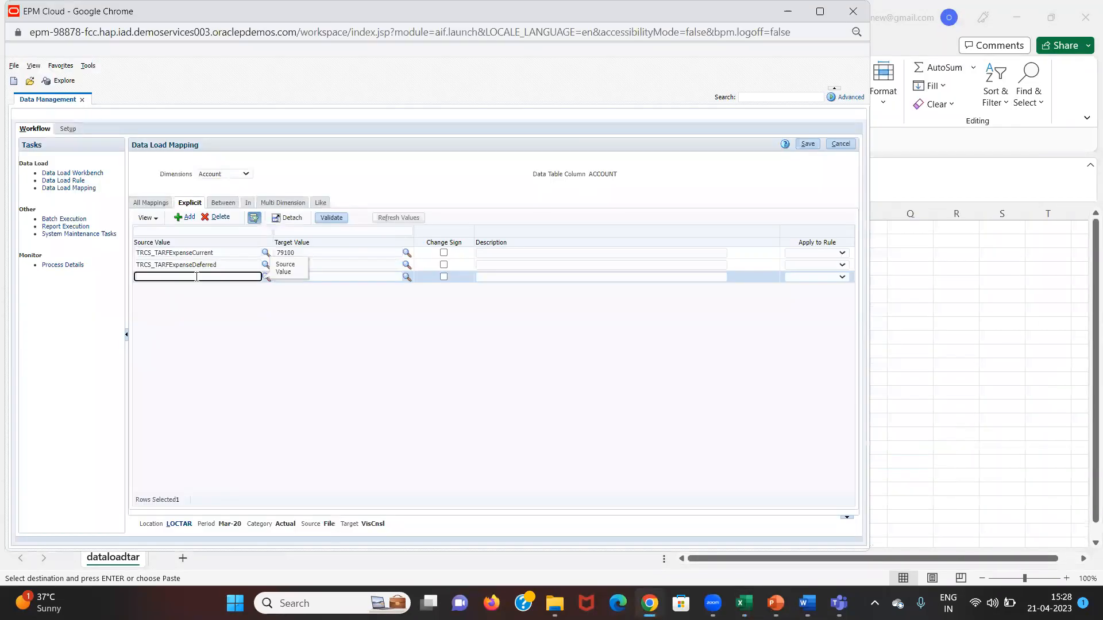
key(ctrl+v)
key(Tab)
Copy the deferred income tax liability national code 25700 from differential je working into the target value of the TRCS_TARFDeferredNonCurrentLiabilities mapping.
key(alt+Tab)
key(Tab)
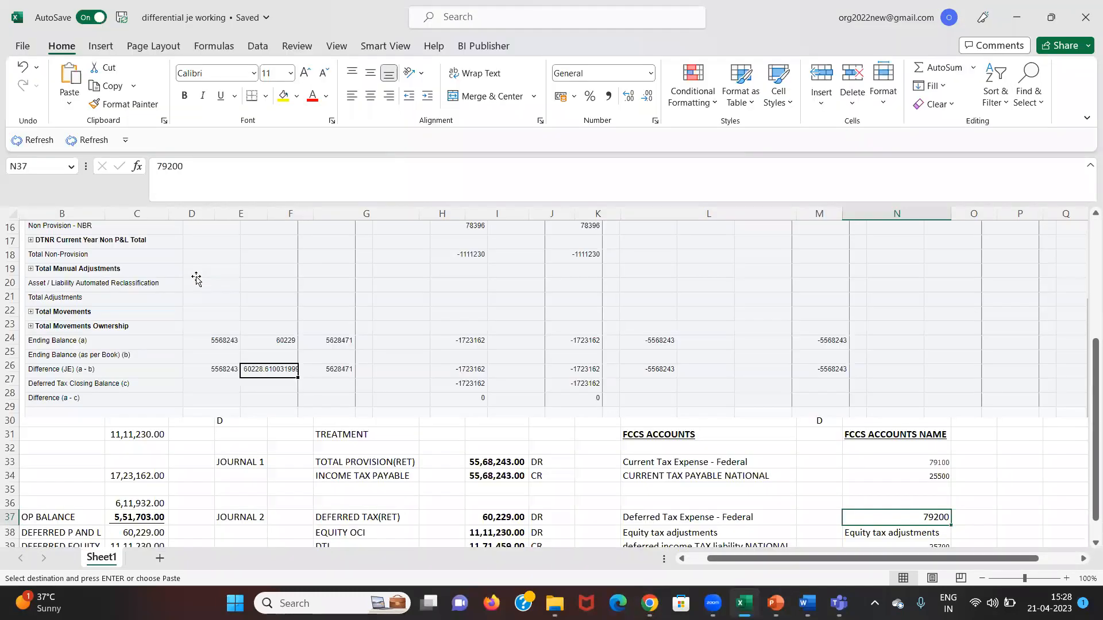
key(Down)
key(Down)
key(Up)
key(Up)
key(Up)
key(Down)
key(Down)
key(Down)
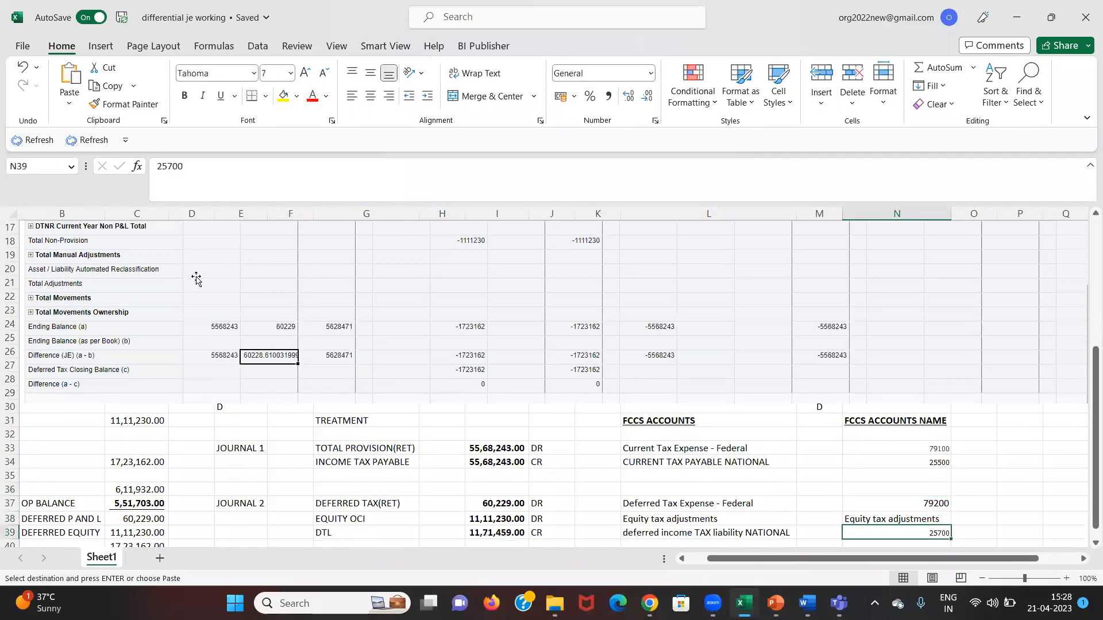
key(alt+Tab)
key(Tab)
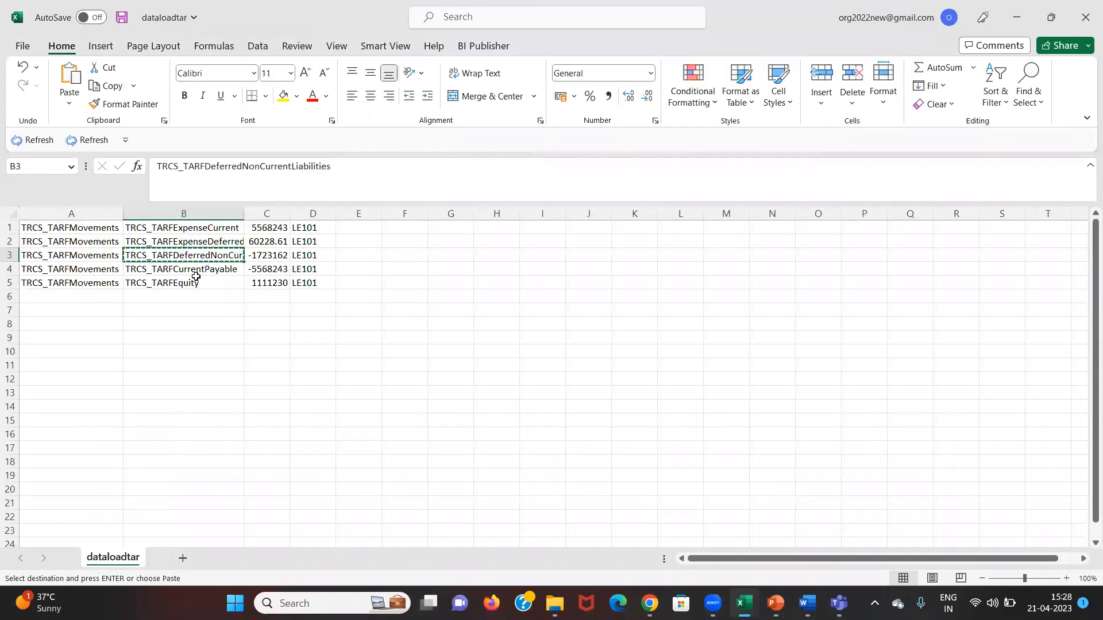
key(alt+Tab)
key(ctrl+c)
key(alt+Tab)
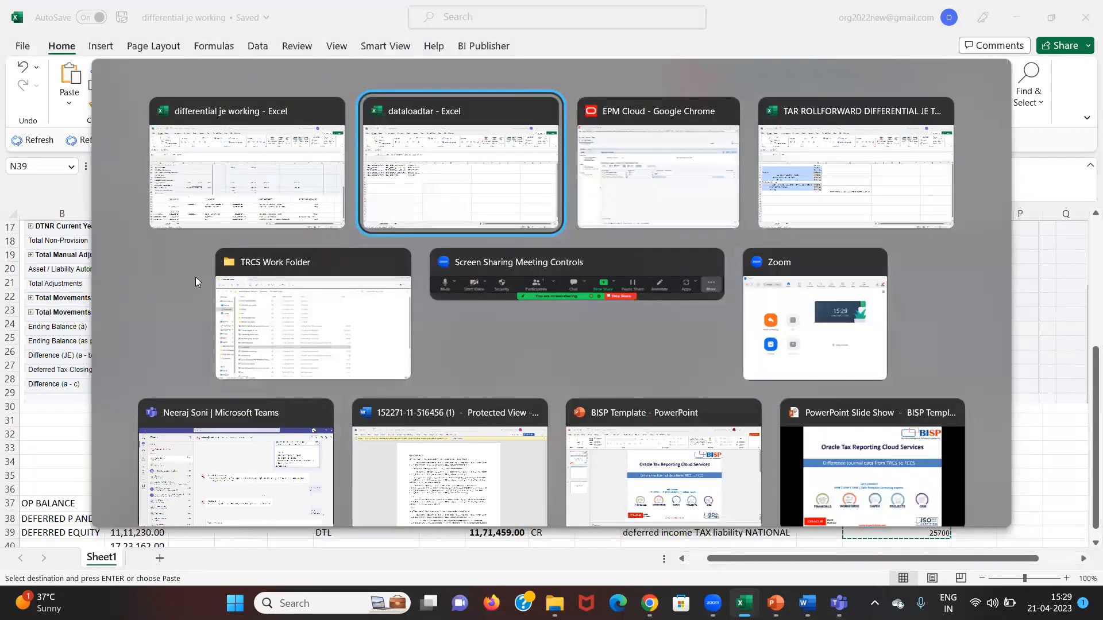
key(alt+Tab)
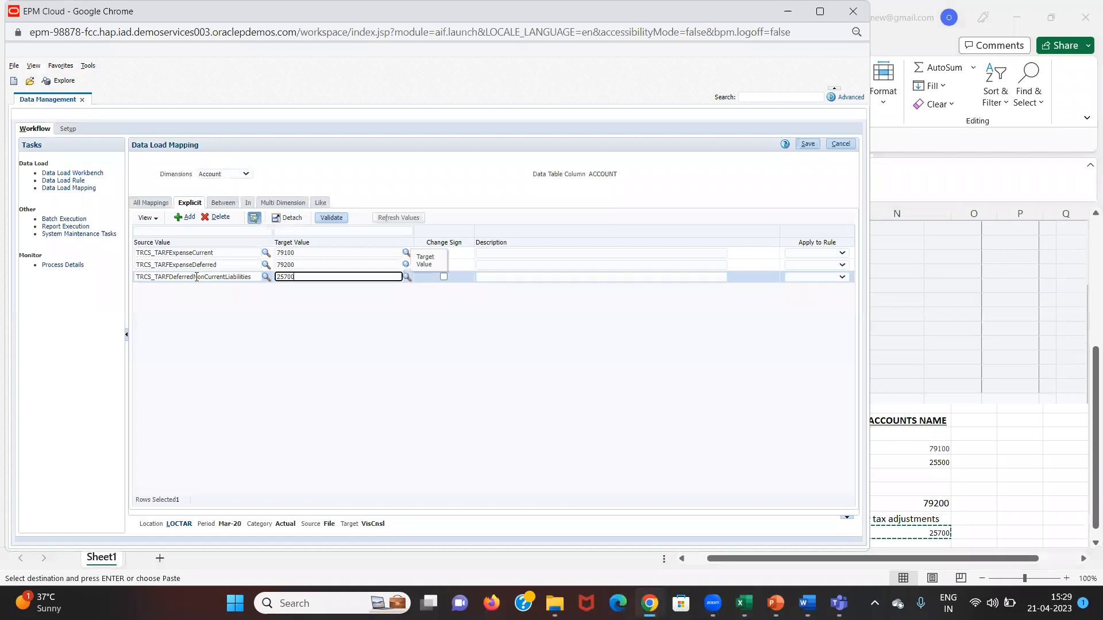
Add a fourth Account mapping row and fill its source value with TRCS_TARFCurrentPayable copied from the dataloadtar sheet.
click(183, 216)
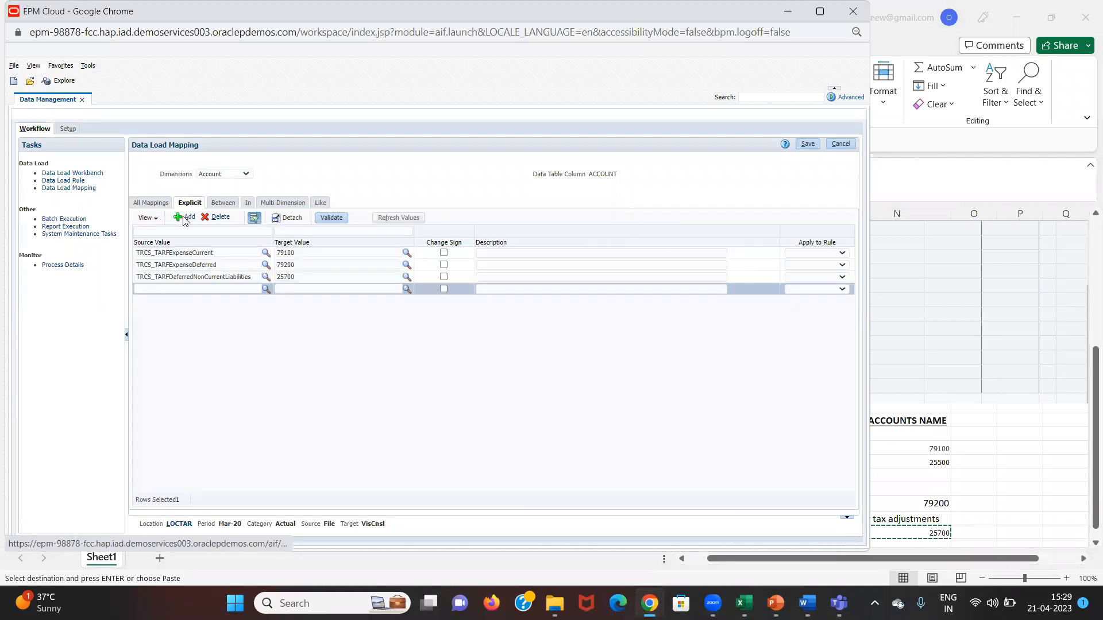
key(alt+Tab)
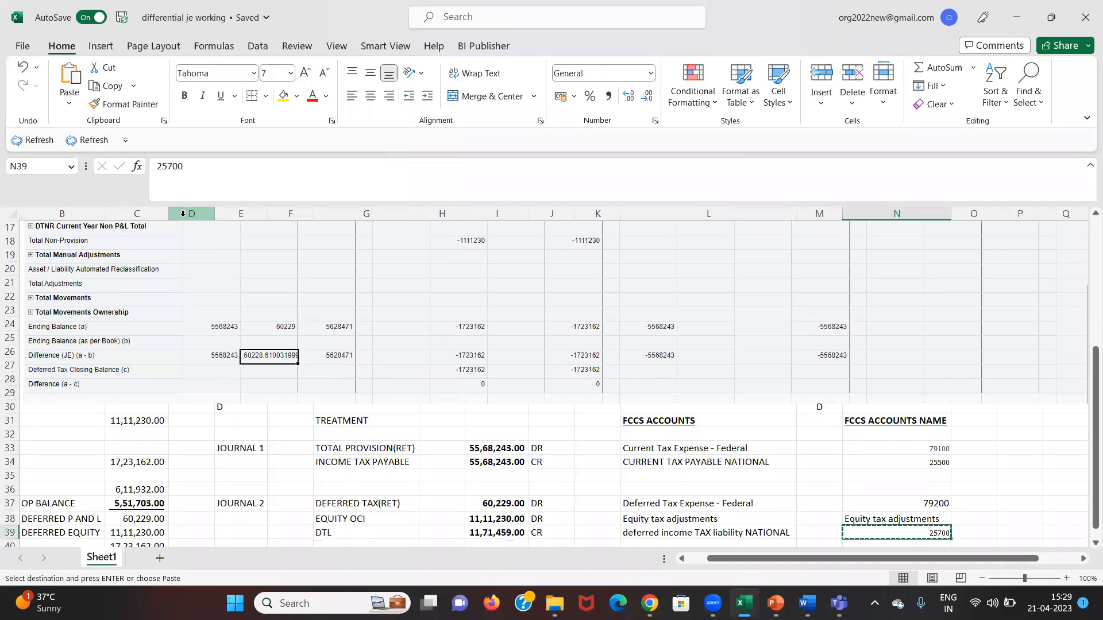
key(Up)
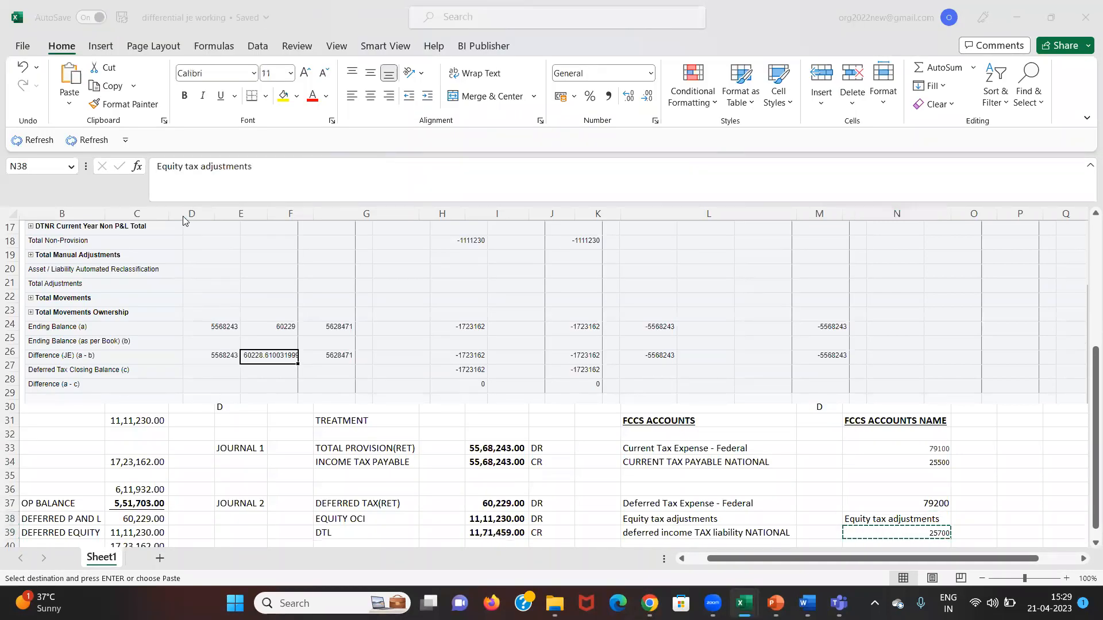
key(alt+Tab)
key(alt+Tab)
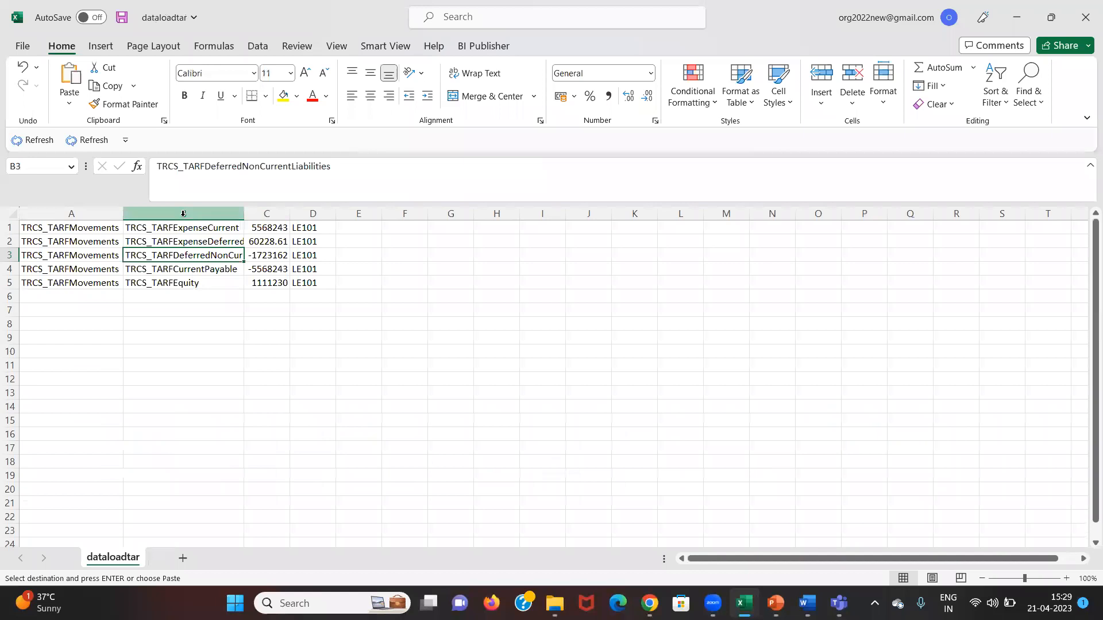
key(Down)
key(ctrl+c)
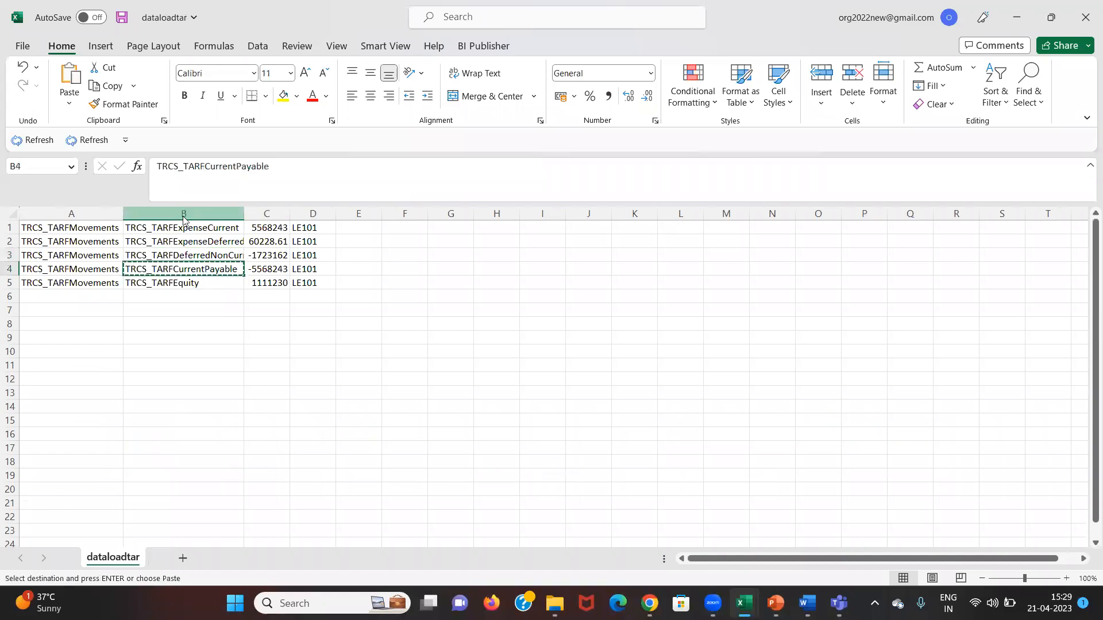
key(alt+Tab)
key(alt+Tab)
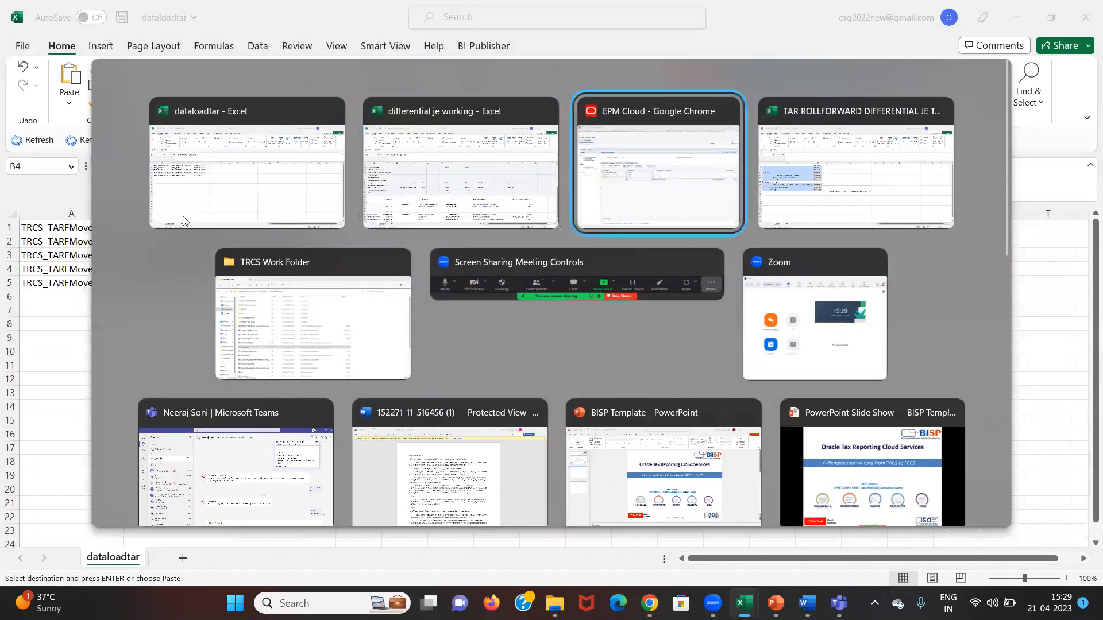
click(184, 291)
key(ctrl+v)
Copy the CURRENT TAX PAYABLE NATIONAL code 25500 from differential je working into the target value of the TRCS_TARFCurrentPayable mapping.
key(alt+Tab)
key(alt+Tab)
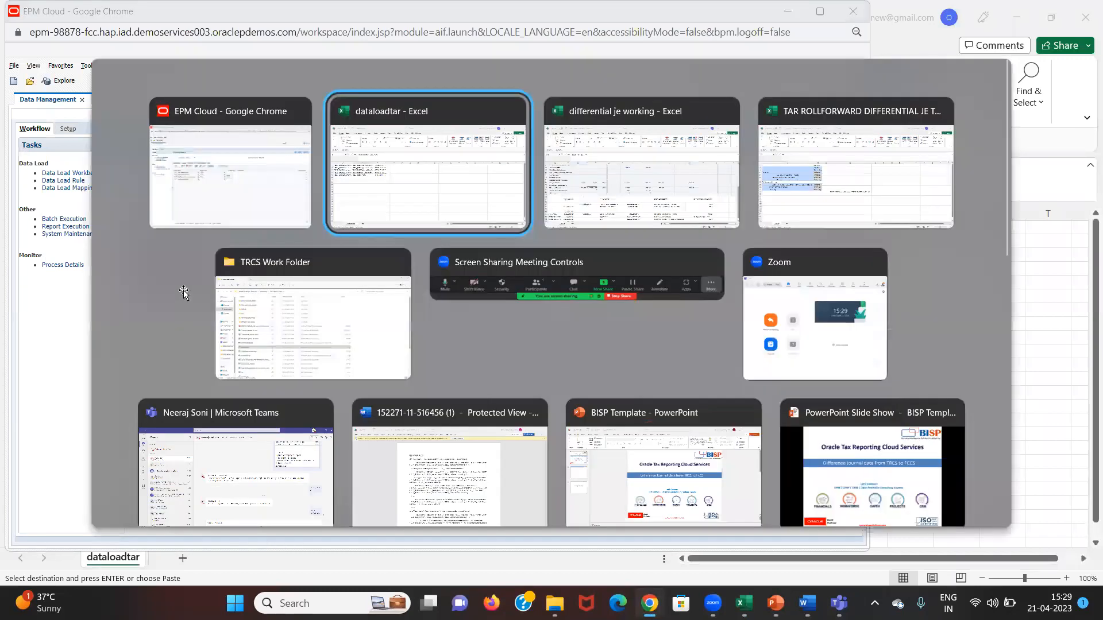
key(Up)
key(Up)
key(Up)
key(Up)
key(Up)
key(Down)
key(ctrl+c)
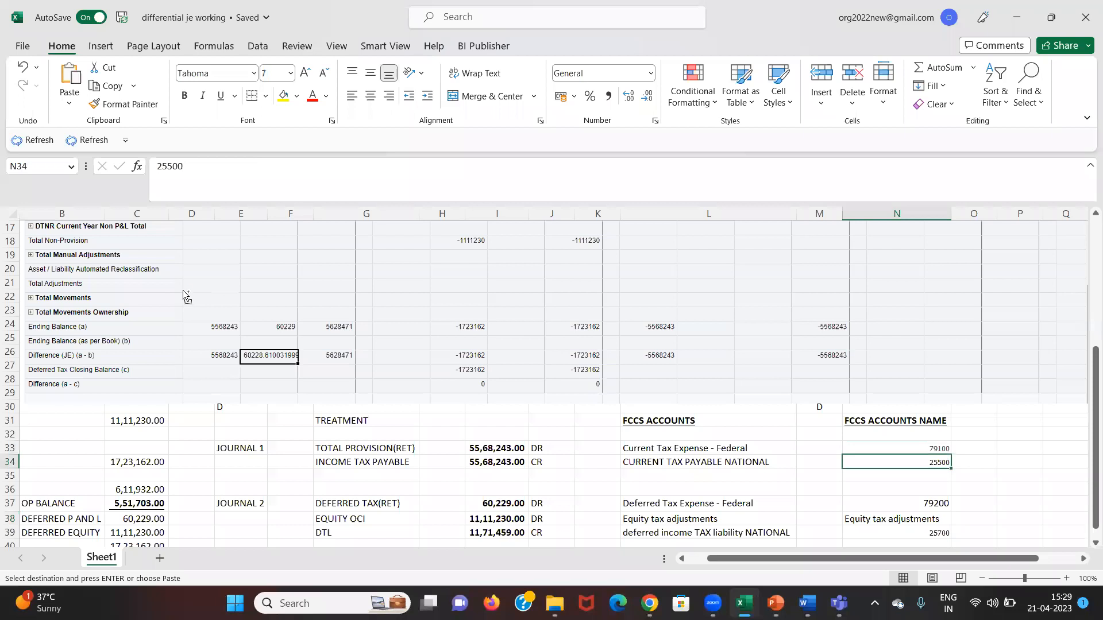
key(alt+Tab)
key(alt+Tab)
key(alt+Tab)
key(alt+shift+Tab)
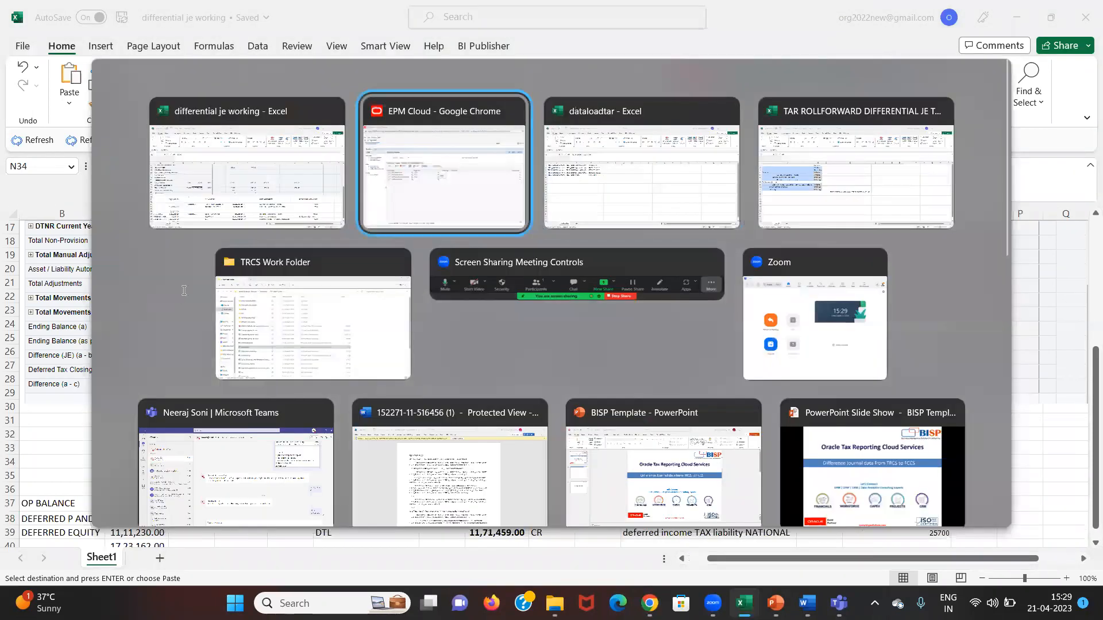
key(ctrl+v)
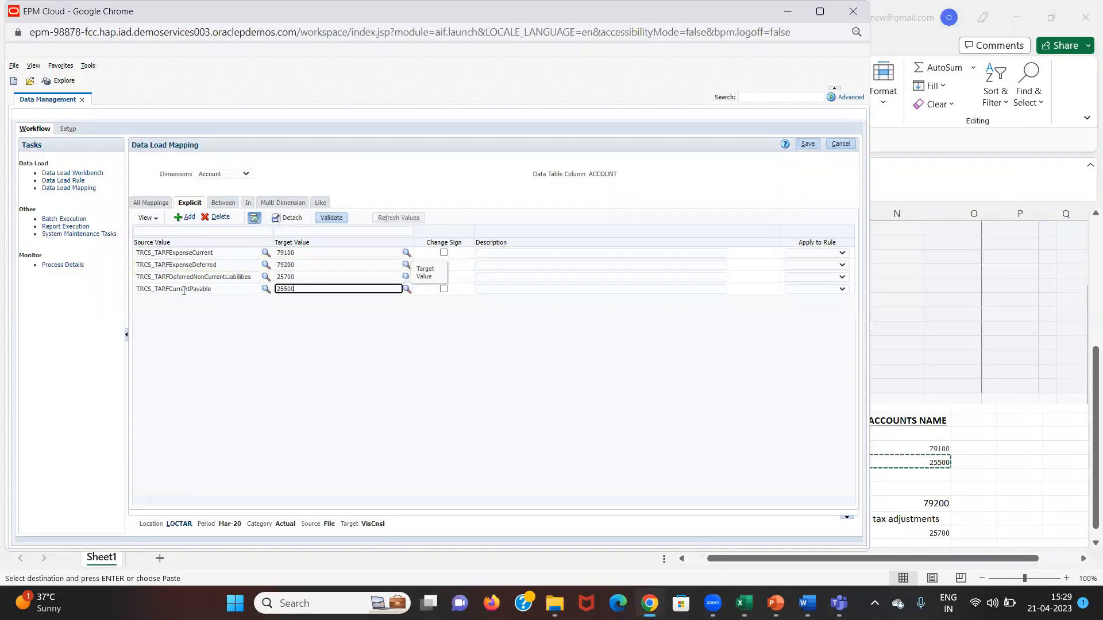
Add a fifth Account mapping row and fill its source value with TRCS_TARFEquity copied from the dataloadtar sheet.
click(181, 215)
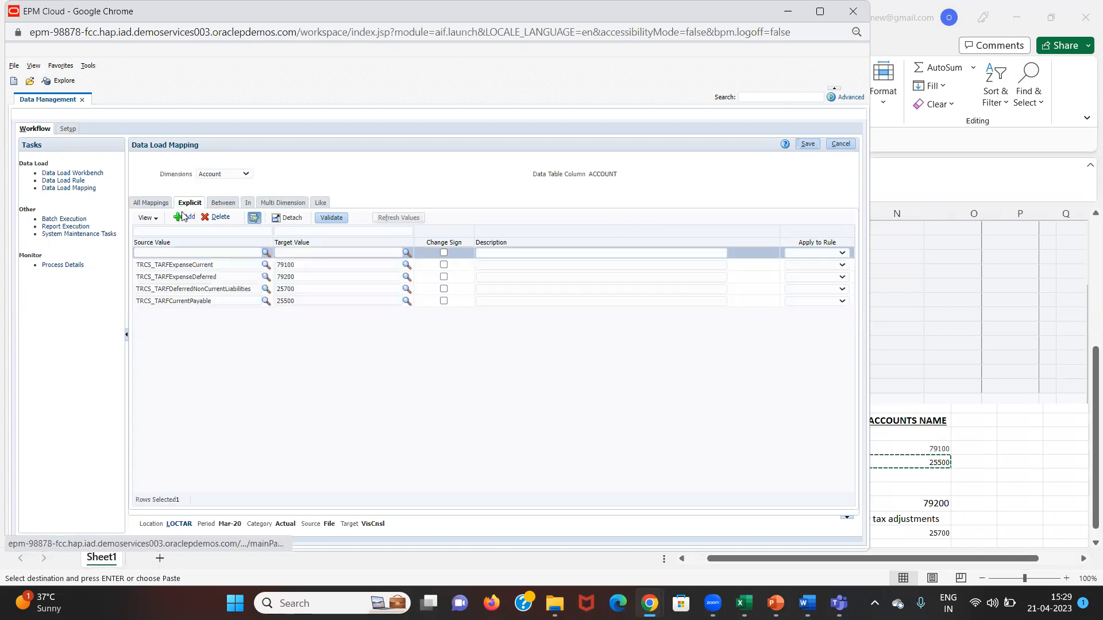
key(alt+Tab)
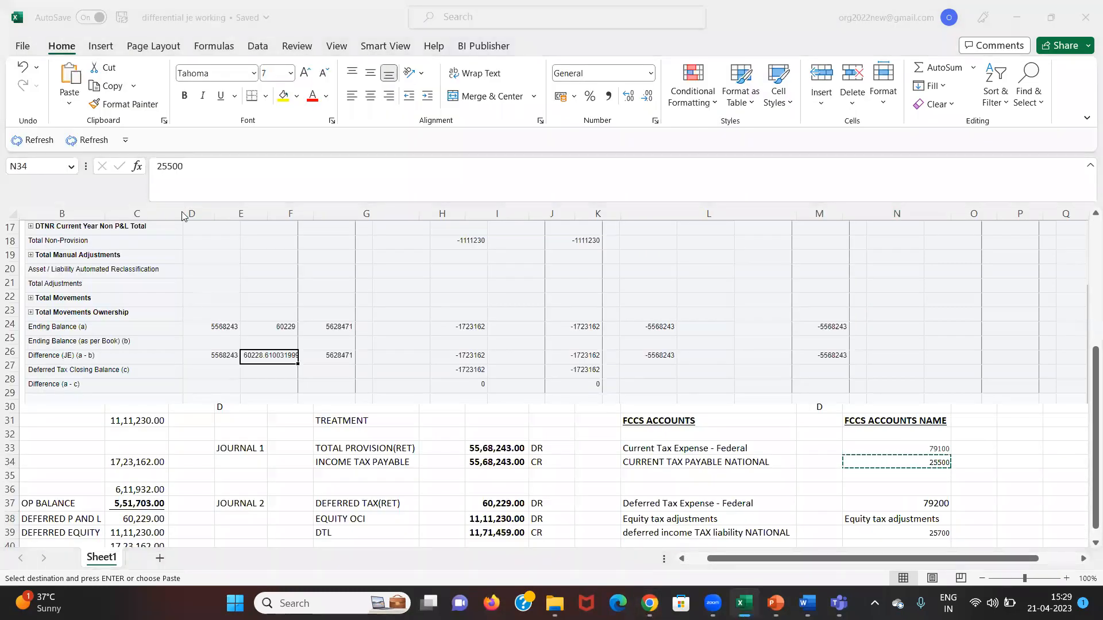
key(alt+Tab)
key(alt+Tab)
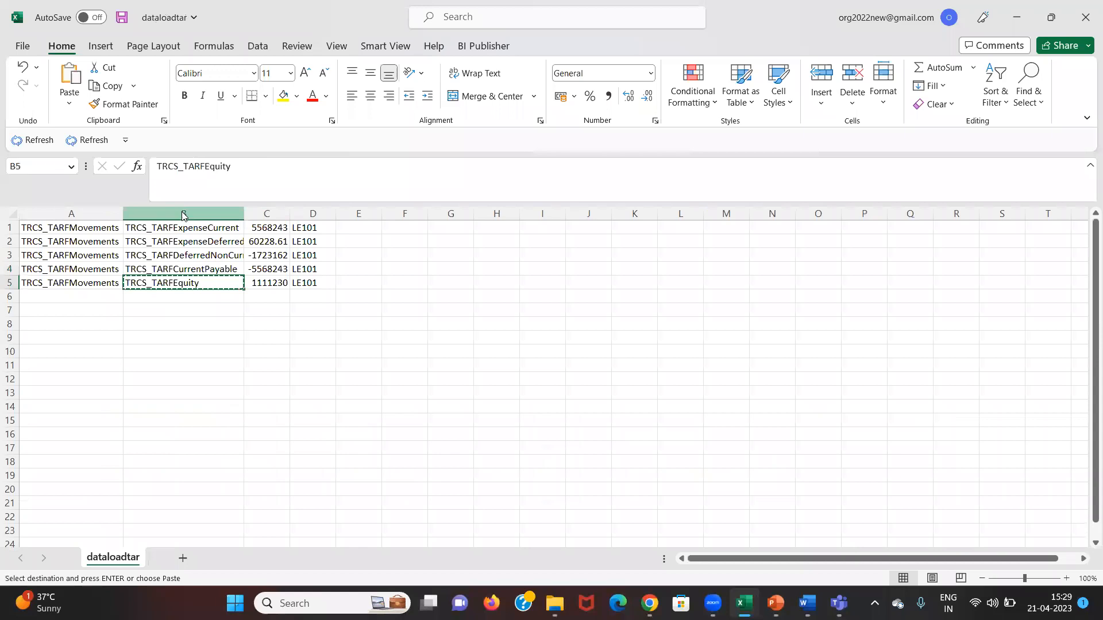
key(alt+Tab)
key(alt+Tab)
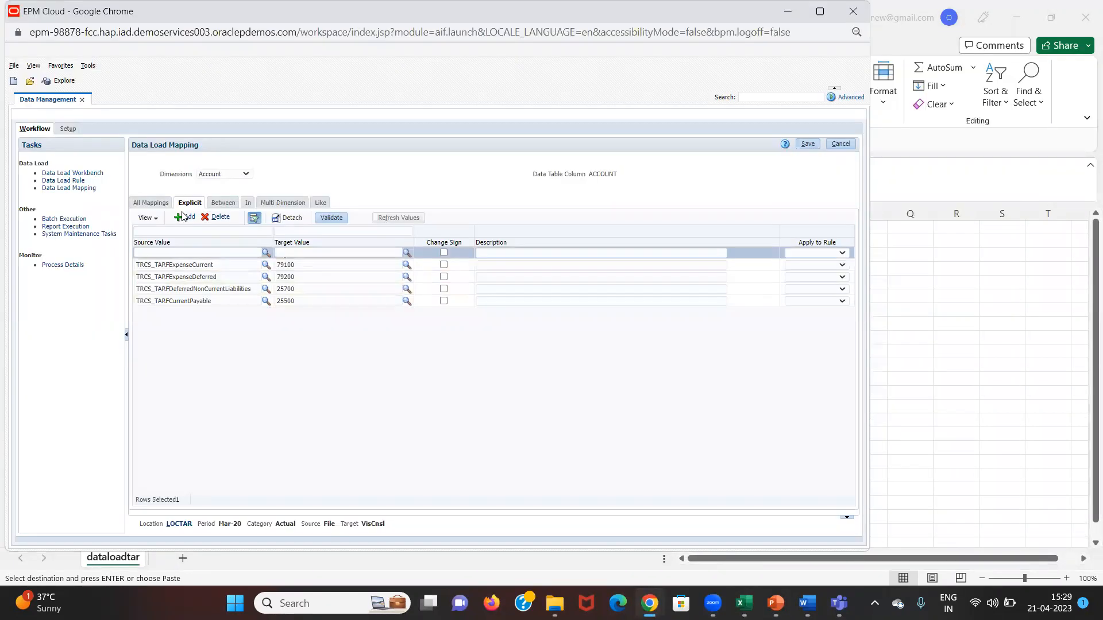
click(183, 252)
key(ctrl+v)
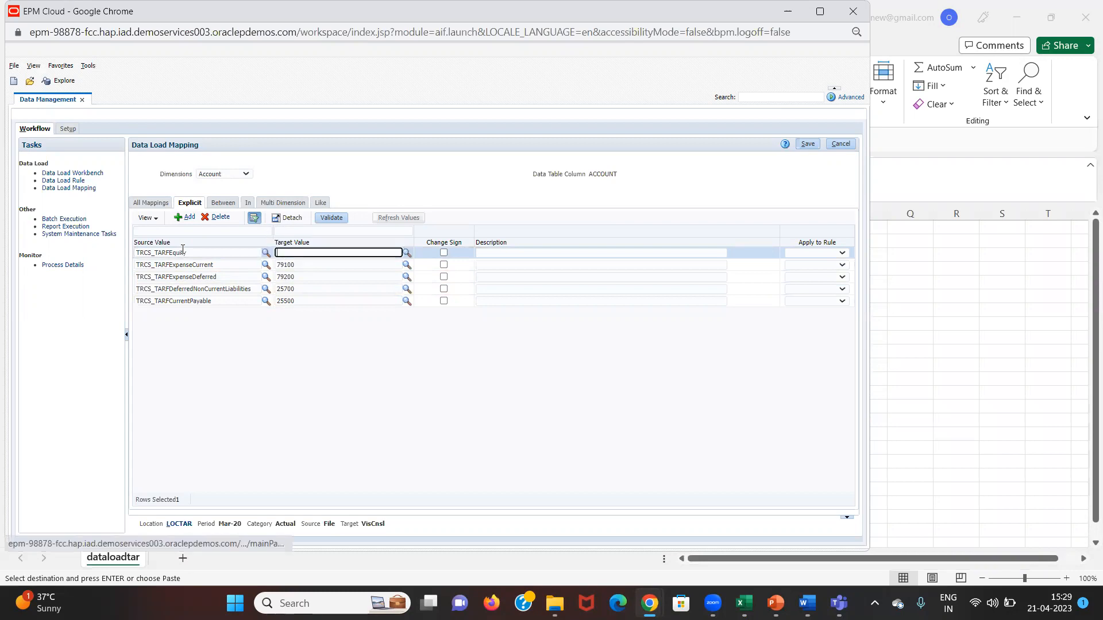
Copy Equity tax adjustments from differential je working into the target value of the TRCS_TARFEquity mapping and save the Account mappings.
key(alt+Tab)
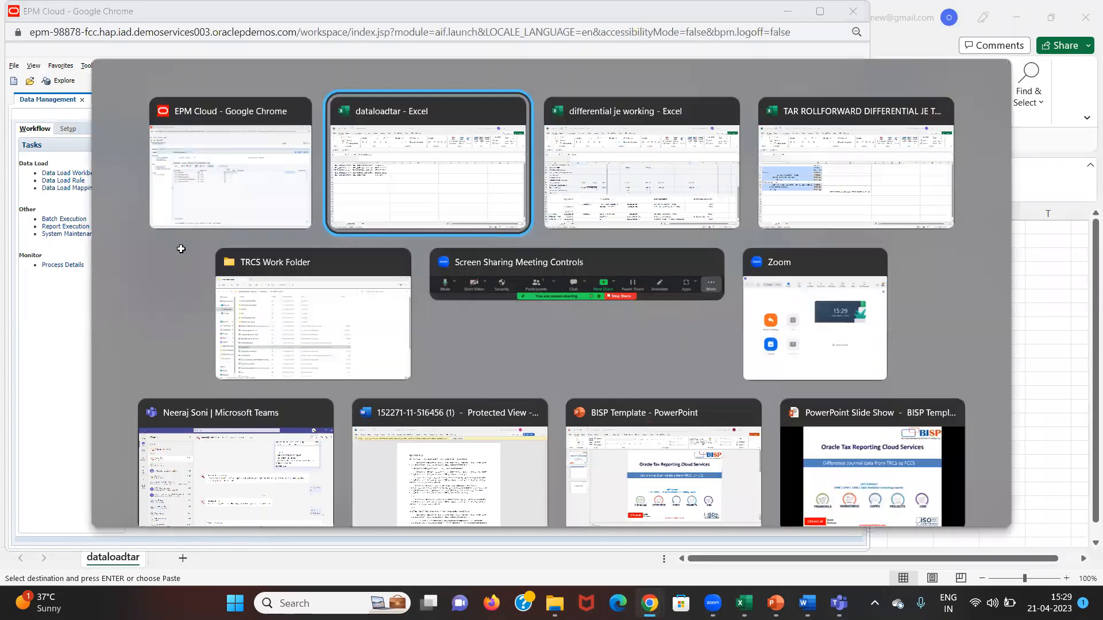
key(alt+Tab)
key(alt+Tab)
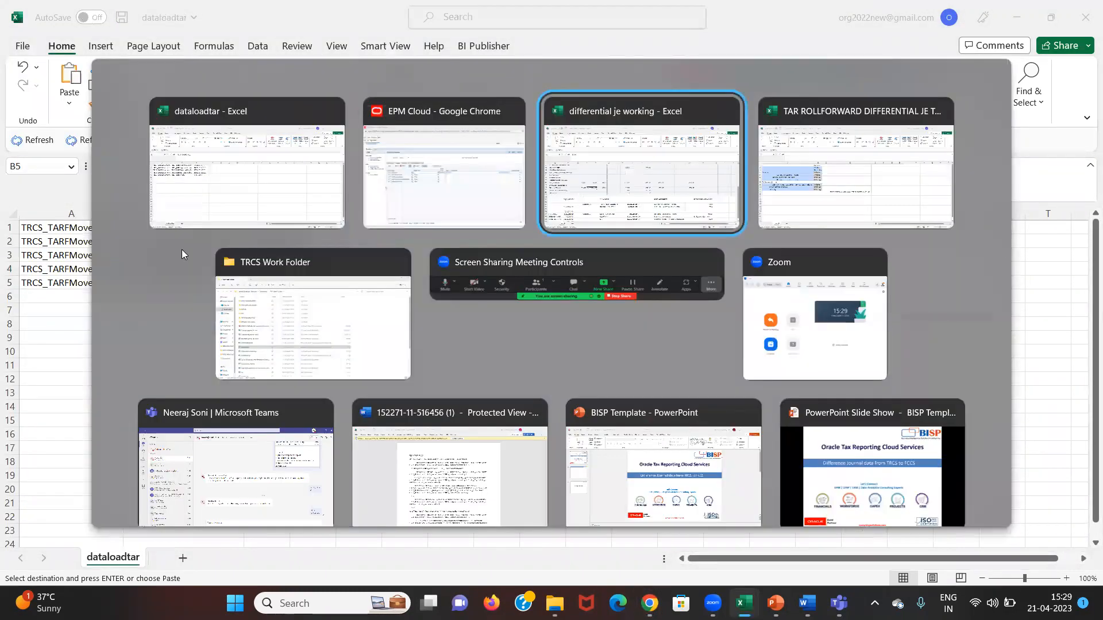
key(Down)
key(Up)
key(Escape)
key(ctrl+c)
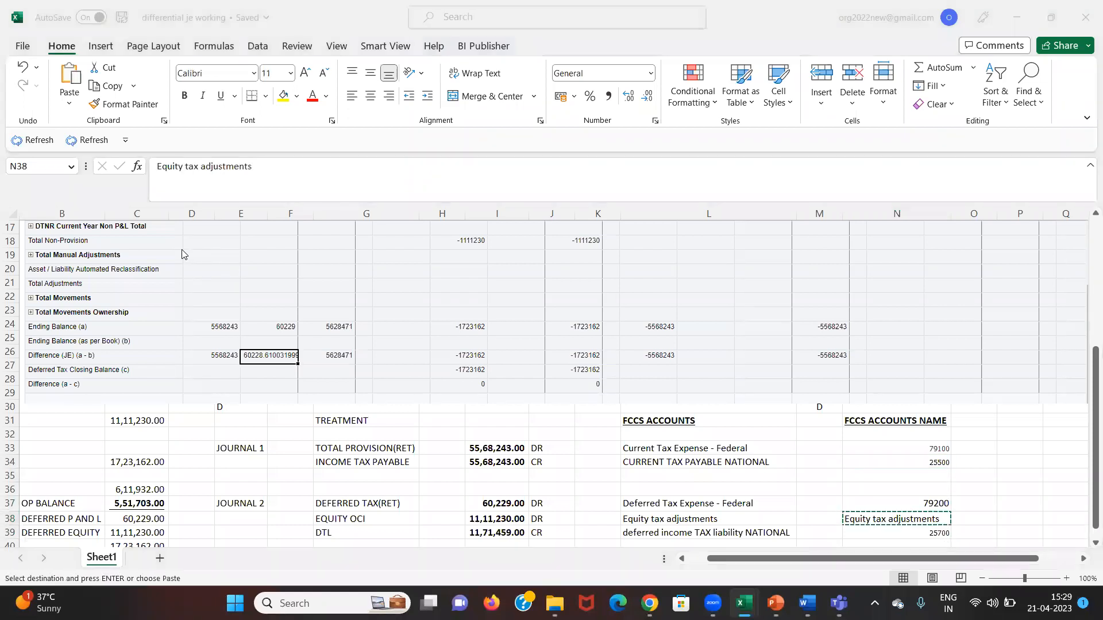
key(alt+Tab)
key(alt+Tab)
key(ctrl+v)
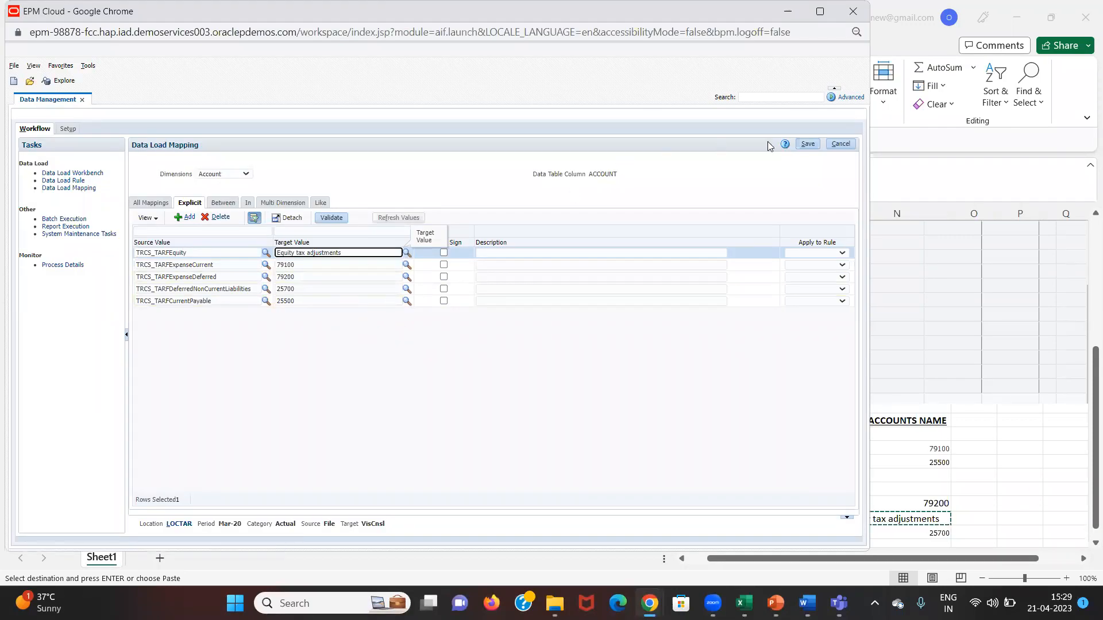
click(807, 145)
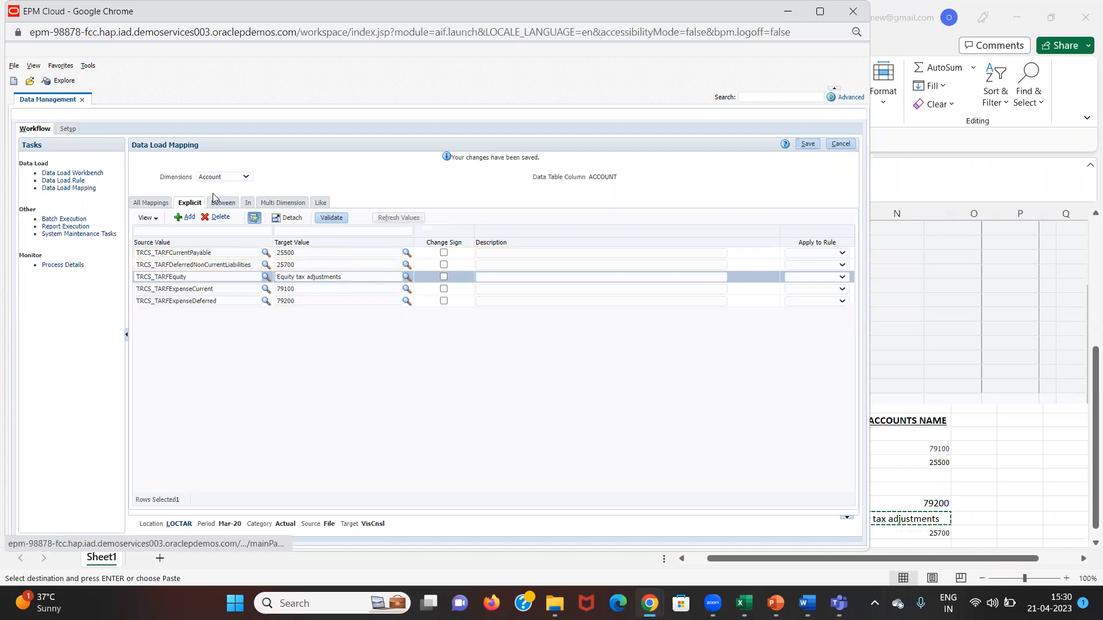
Display the Like mappings of the Data Source dimension and select the target value of the * row.
click(223, 178)
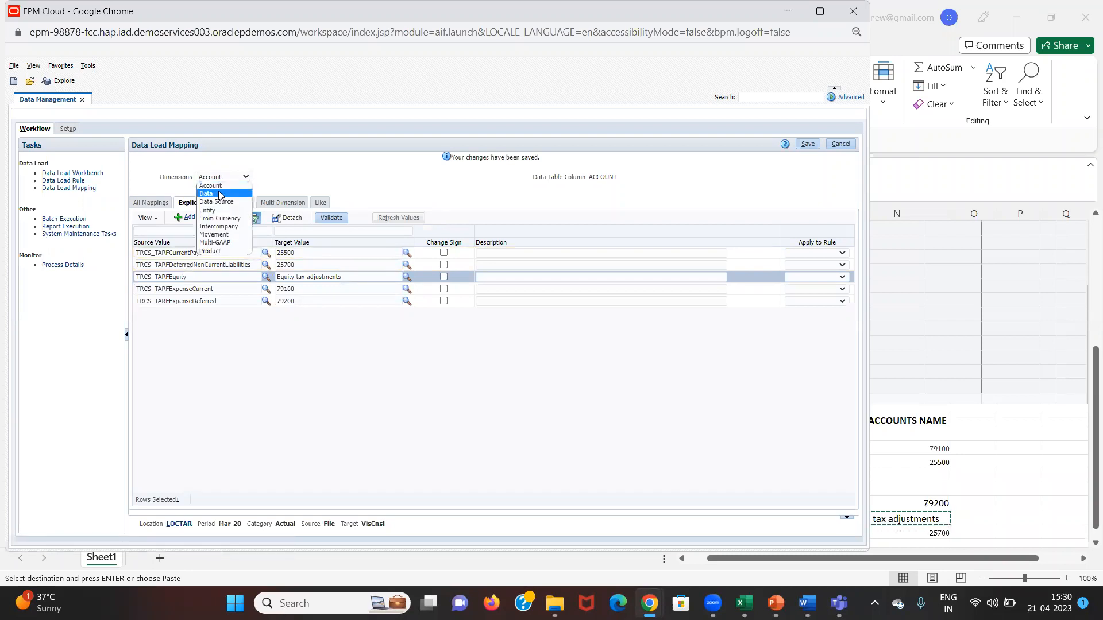
click(218, 194)
click(216, 177)
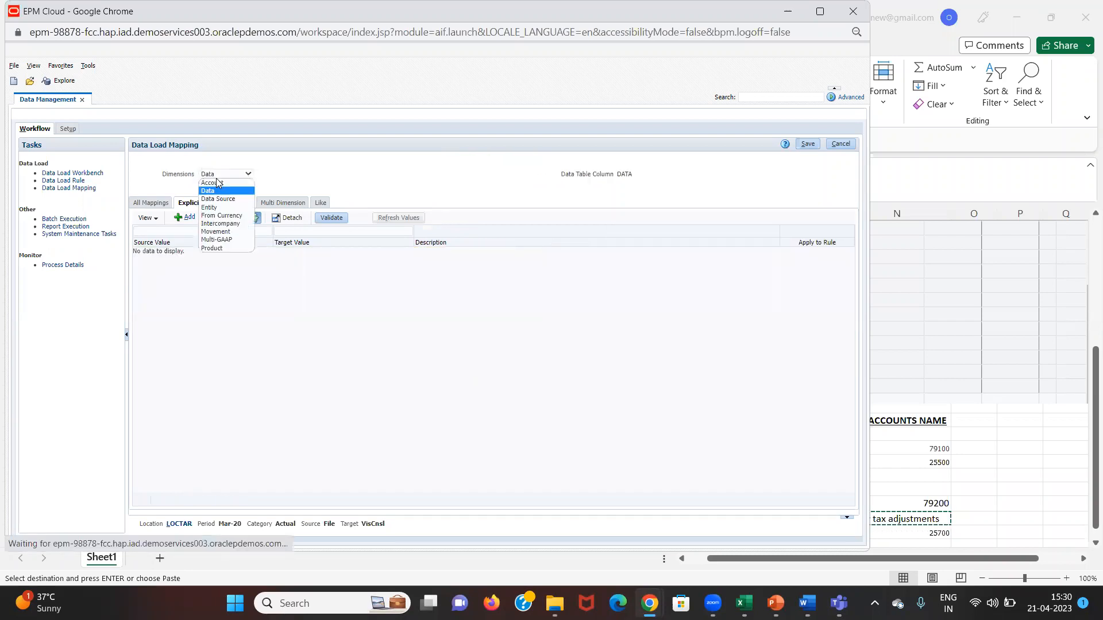
click(213, 199)
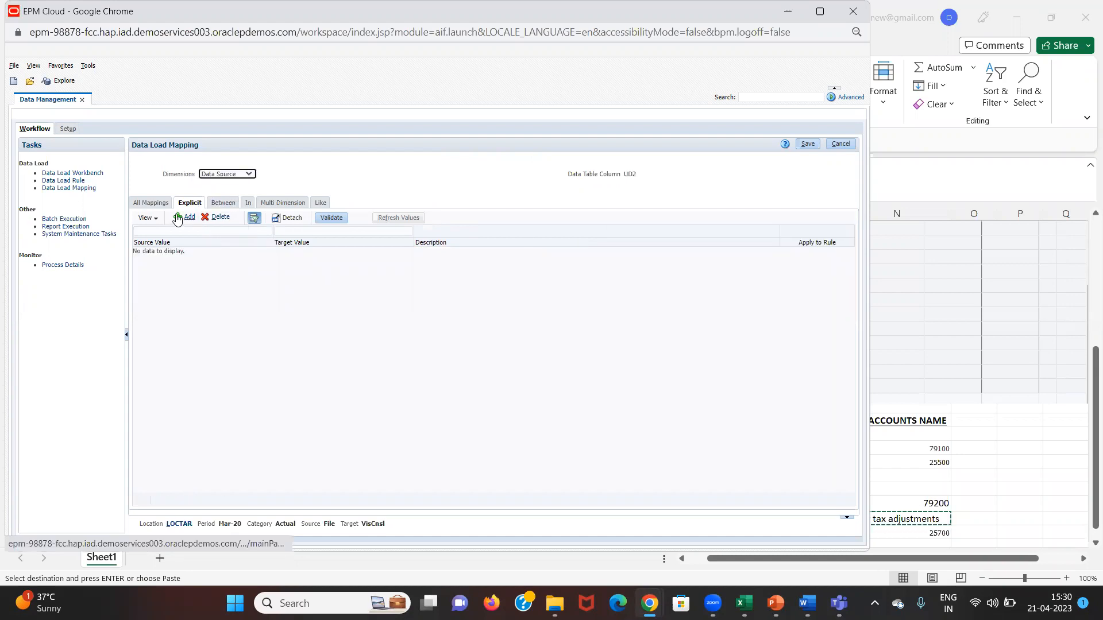
click(315, 204)
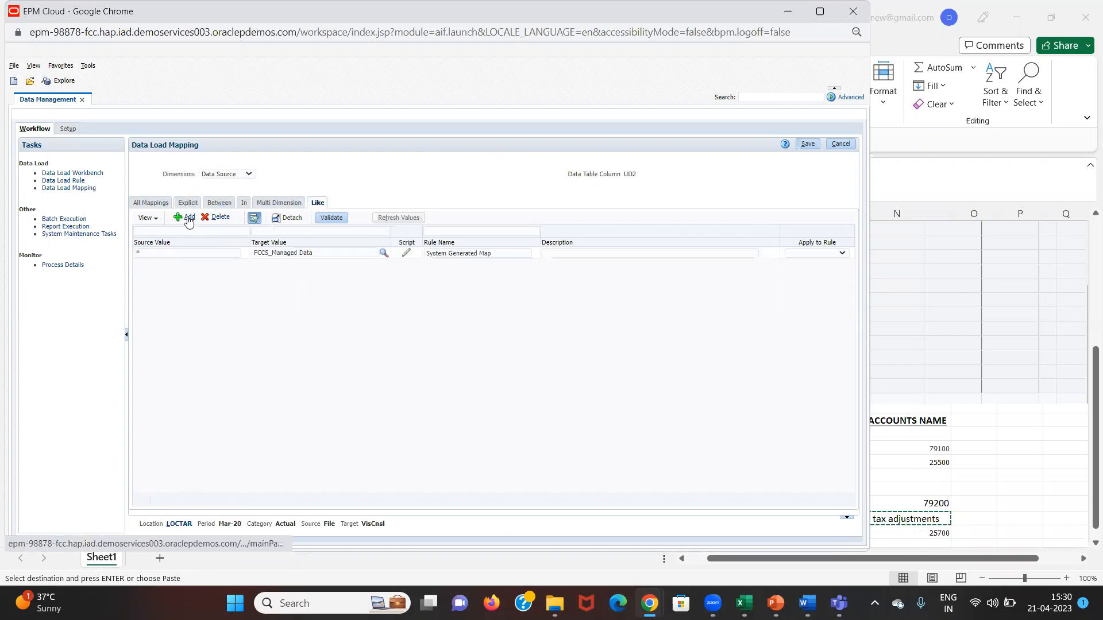
click(318, 253)
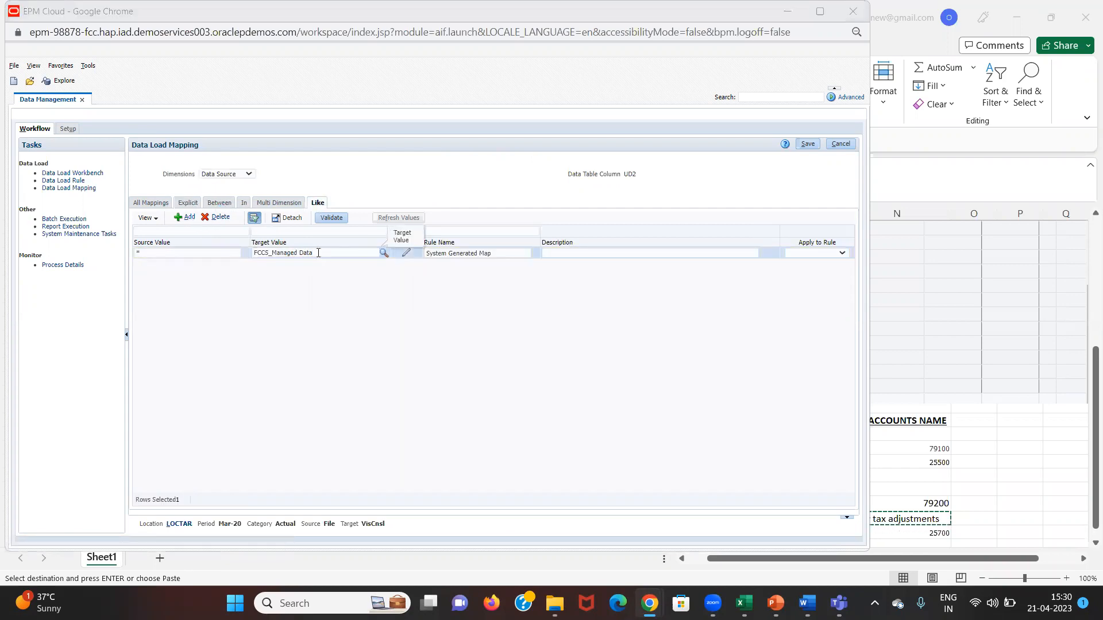
Switch to the EPM Cloud Financial Consolidation and Close browser window and open the Dimensions editor for VisCnsl.
key(alt+Tab)
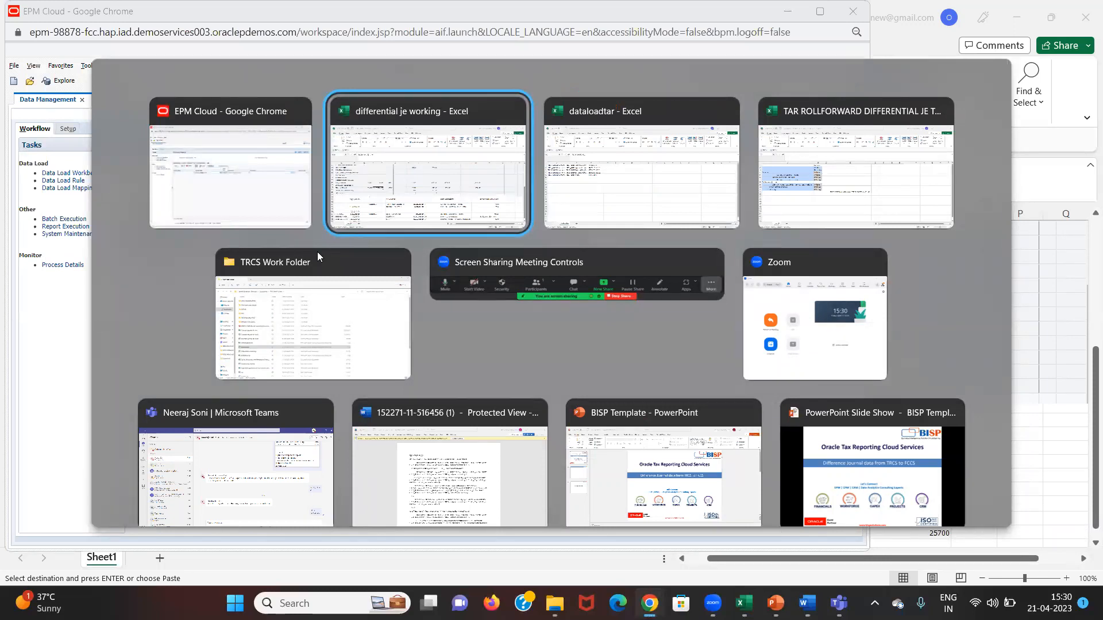
key(Tab)
key(Tab)
key(Tab)
key(Tab)
key(Tab)
key(Tab)
key(Tab)
key(Tab)
key(Tab)
key(Tab)
key(Tab)
key(Tab)
key(Tab)
key(Tab)
key(Tab)
key(Tab)
key(Tab)
key(Tab)
key(Tab)
key(Tab)
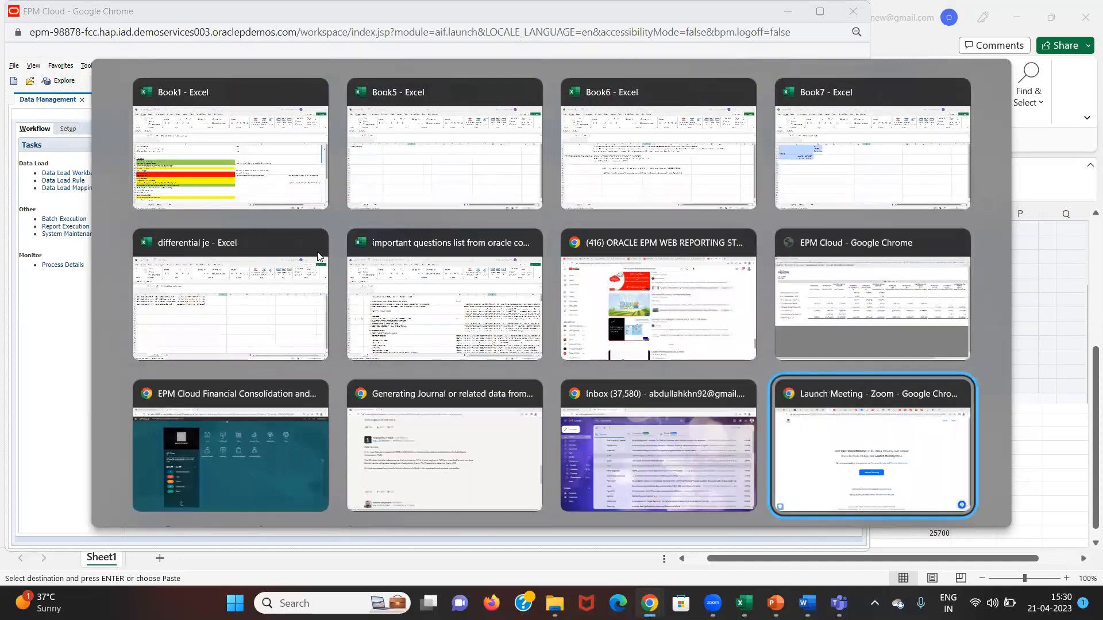
key(Tab)
key(Tab)
key(Tab)
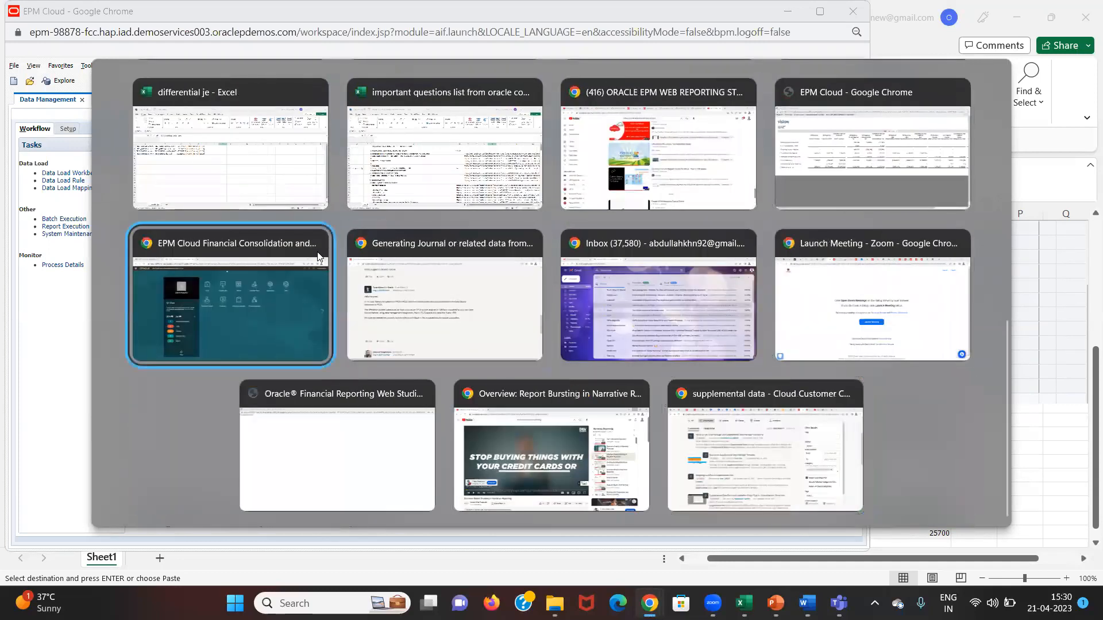
click(317, 257)
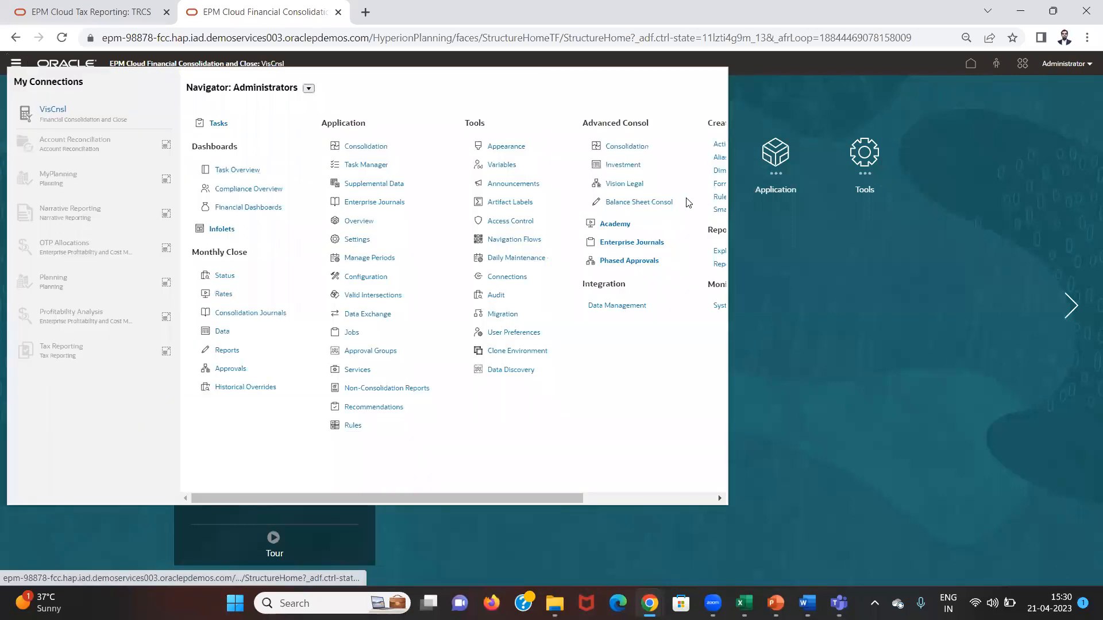
click(716, 172)
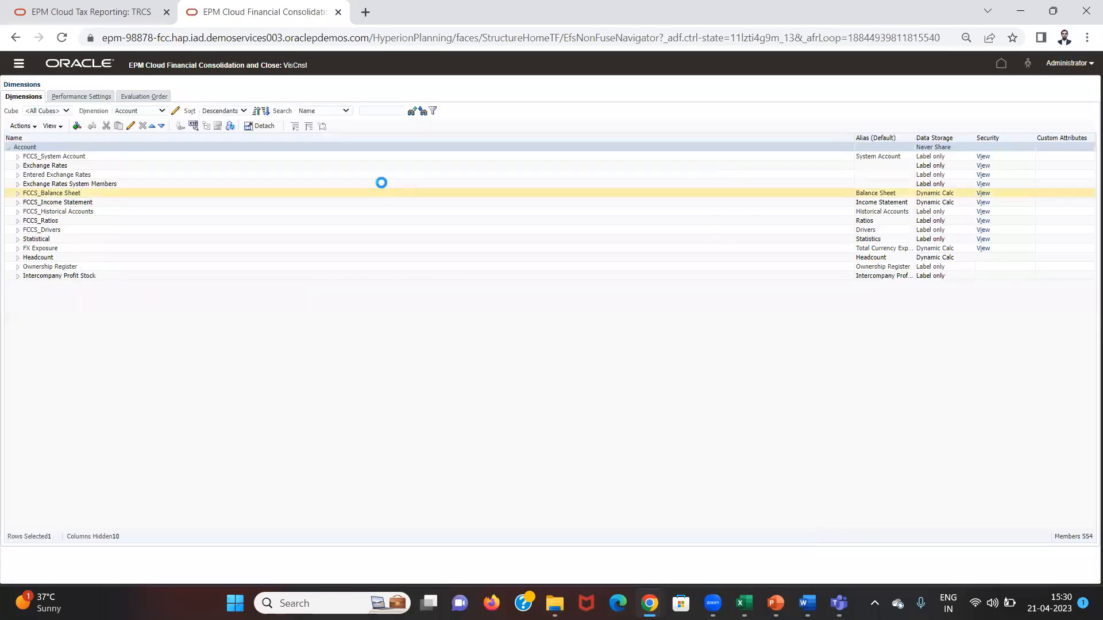
In the Data Source dimension, expand FCCS_Total Data Source and FCCS_TotalInputAndAdjusted and select the TAR Rollforward member name.
click(157, 113)
click(141, 141)
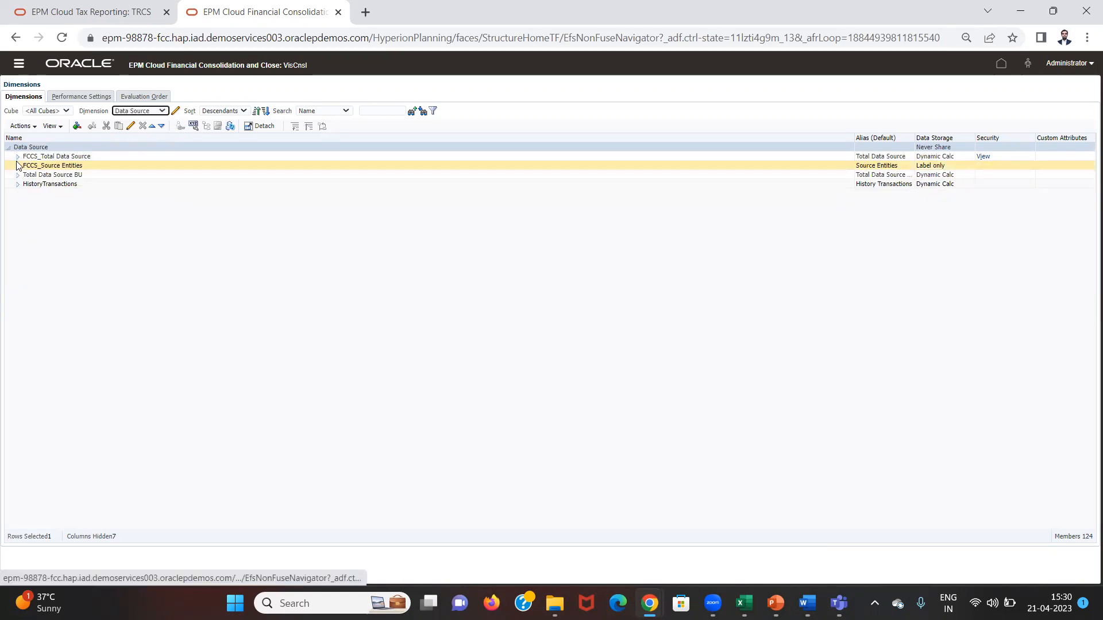
click(16, 158)
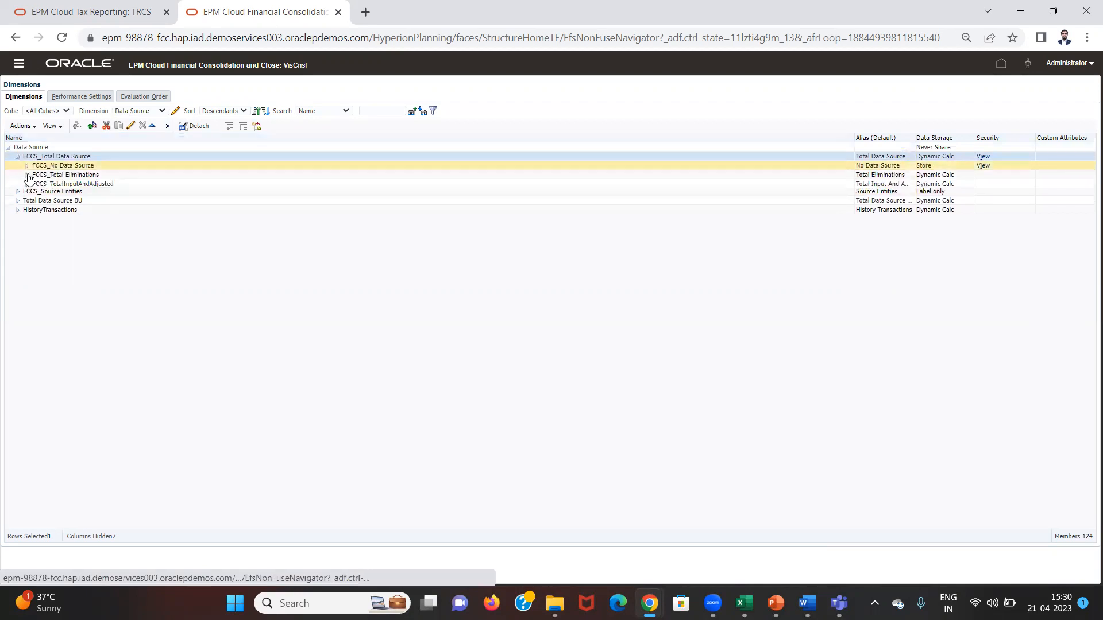
click(27, 184)
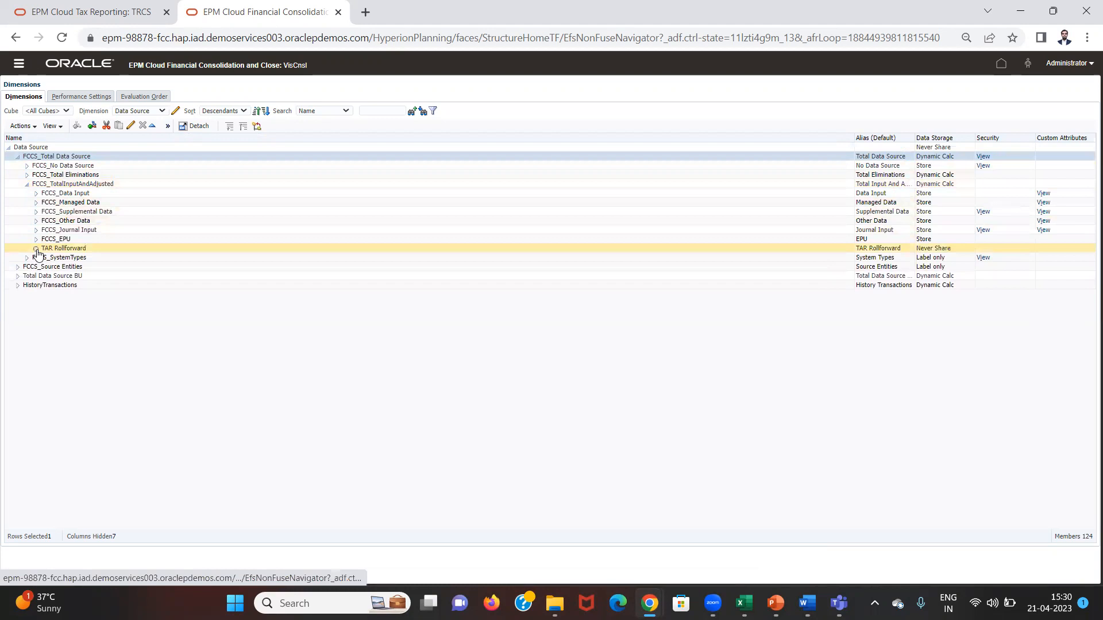
click(49, 248)
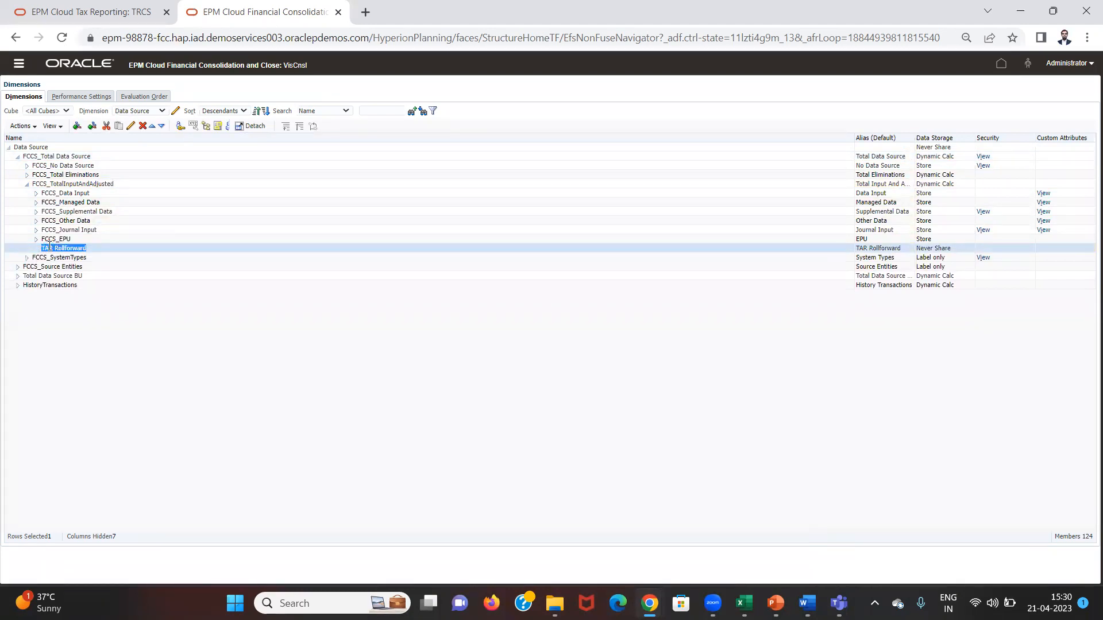
Replace the Data Source mapping's target value with TAR Rollforward in the Data Management window and save the mapping.
key(alt+Tab)
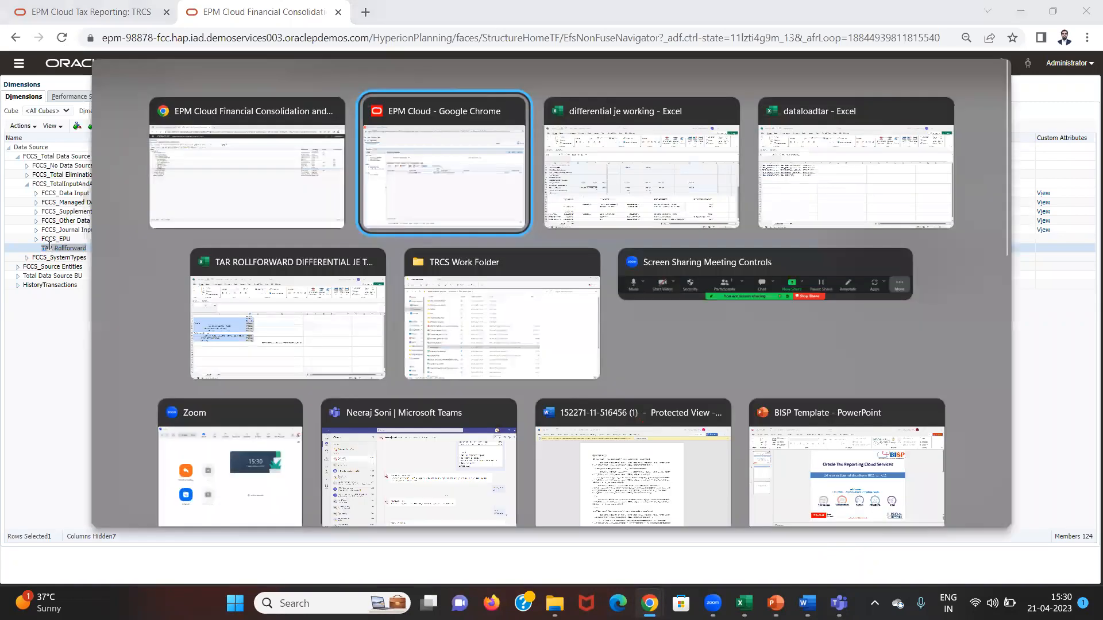
key(BackSpace)
key(BackSpace)
key(BackSpace)
key(BackSpace)
key(BackSpace)
key(BackSpace)
key(BackSpace)
key(BackSpace)
key(BackSpace)
key(BackSpace)
key(BackSpace)
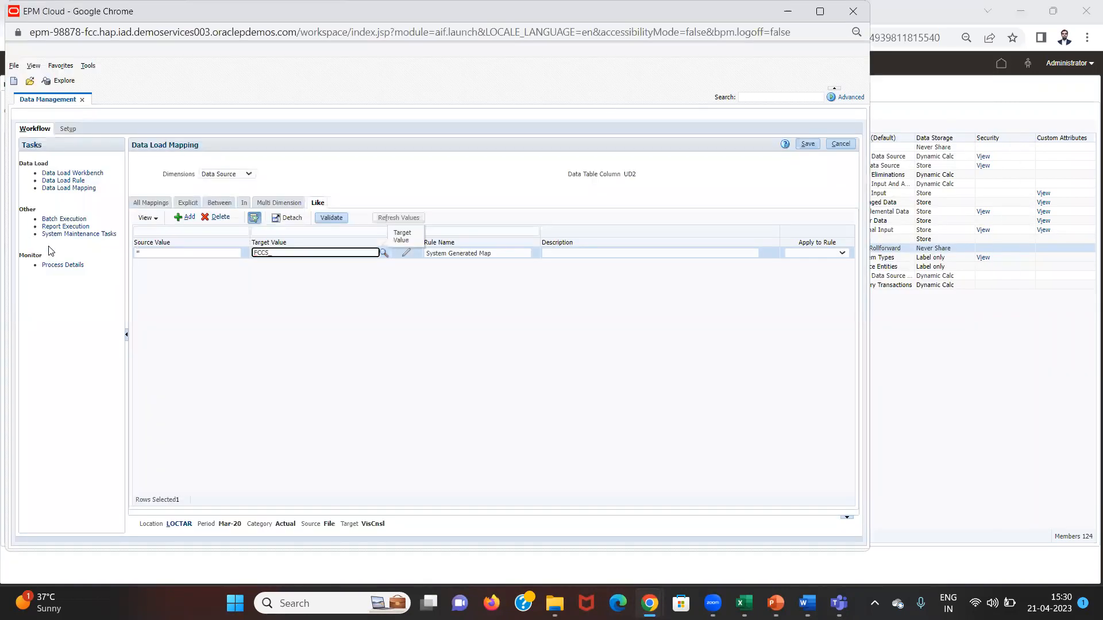
key(ctrl+v)
click(807, 145)
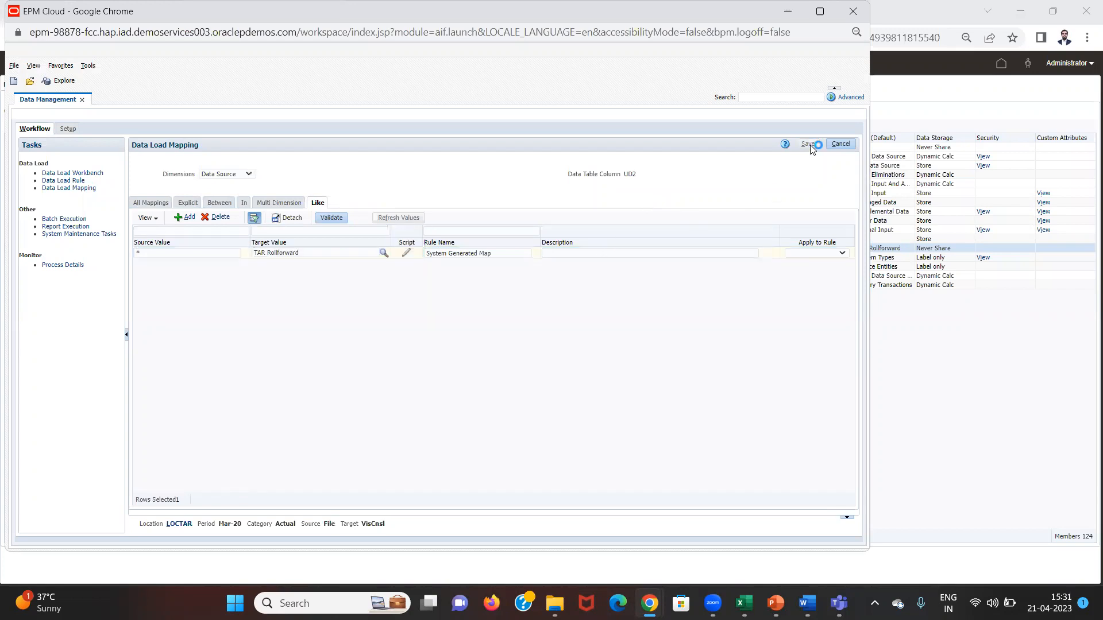
Add and save a Like mapping for the Entity dimension from source * to target CC_101 with rule name 2.
click(231, 177)
click(216, 211)
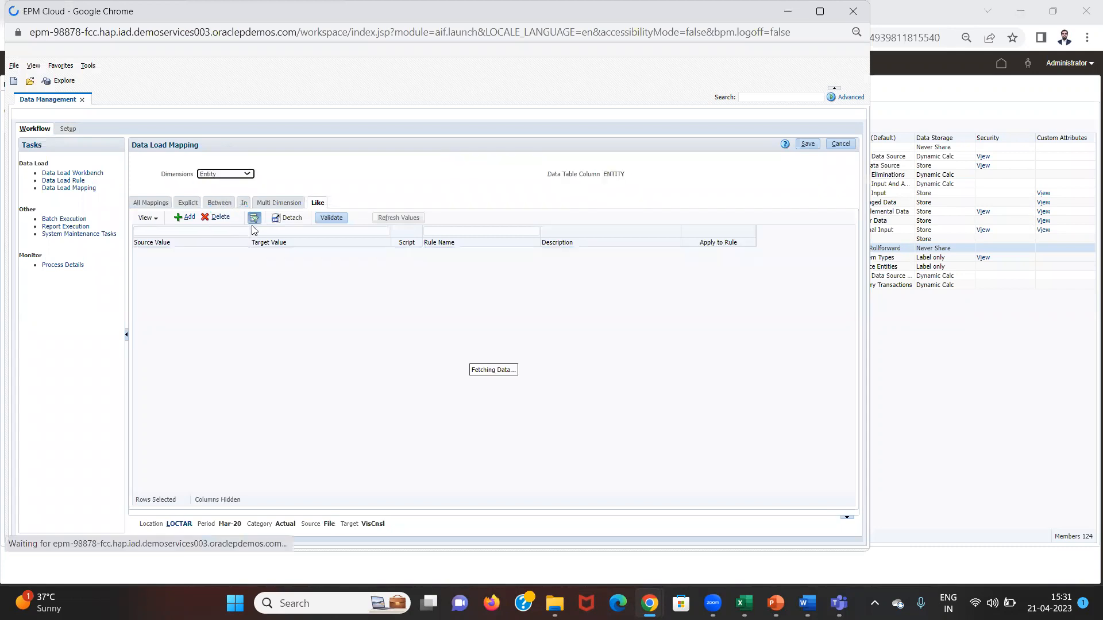
click(186, 217)
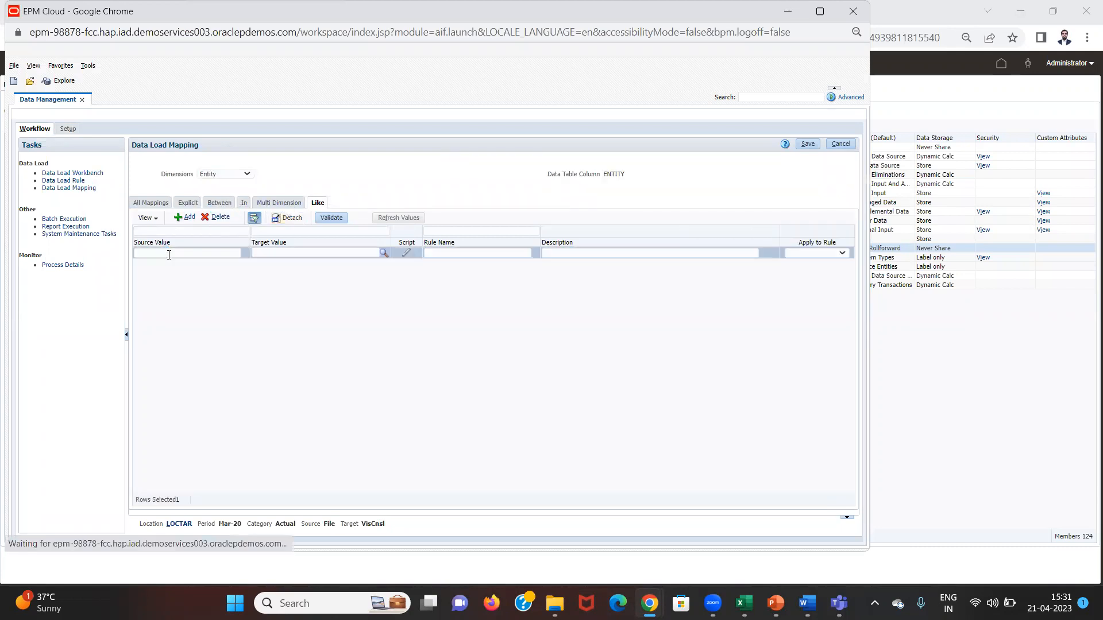
click(169, 253)
text(*)
key(Tab)
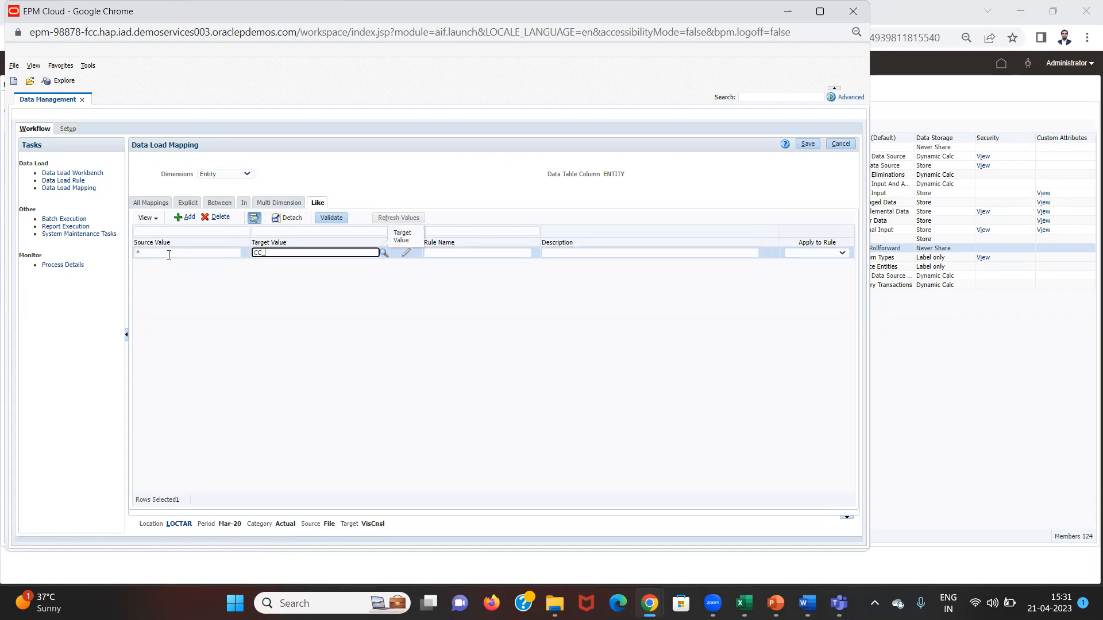
key(Tab)
text(1)
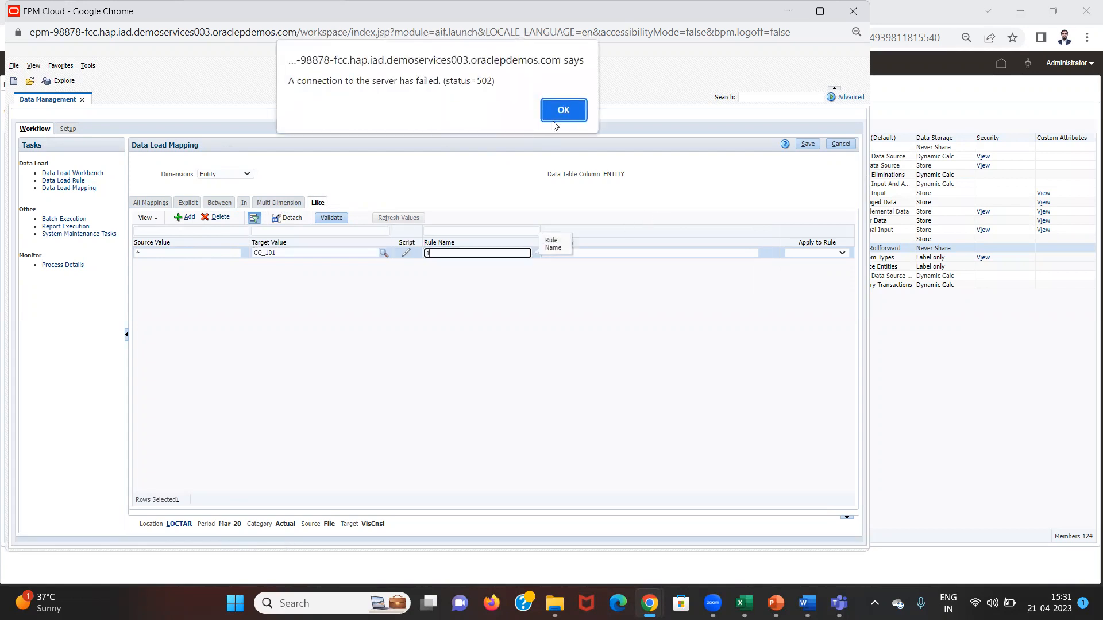
click(559, 109)
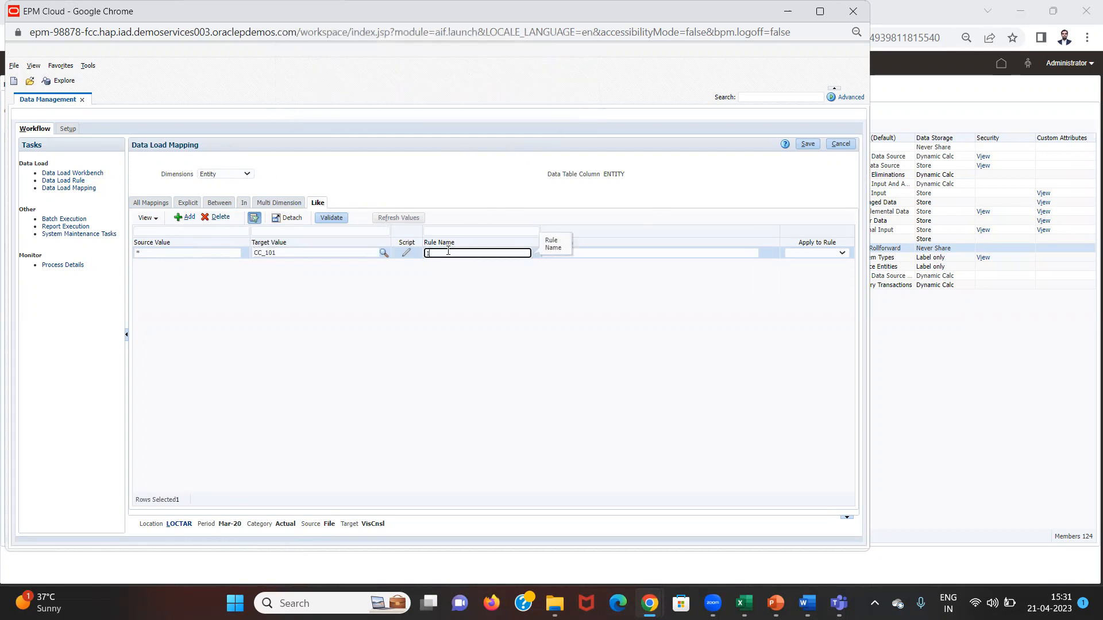
click(816, 140)
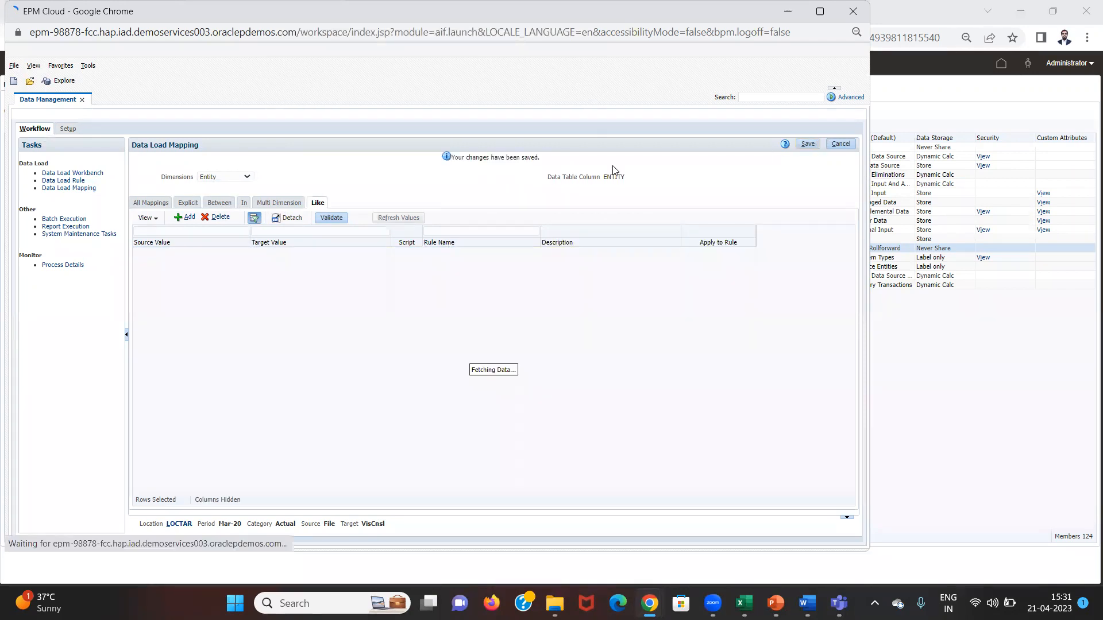
Add and save a Like mapping for the From Currency dimension from source * to target * with rule name 2.
click(231, 180)
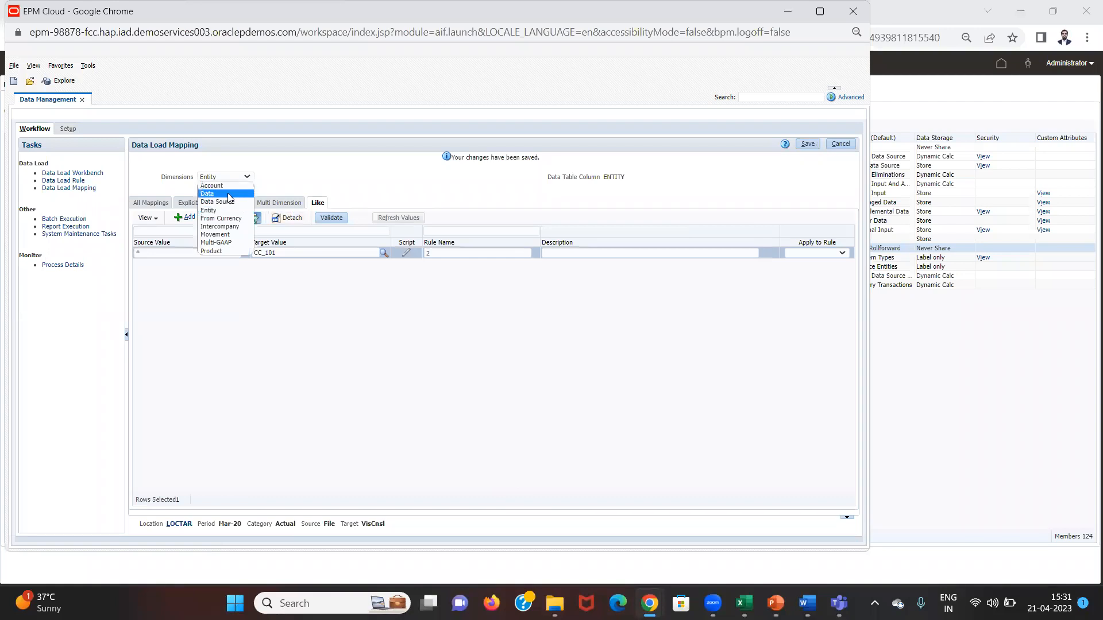
click(222, 219)
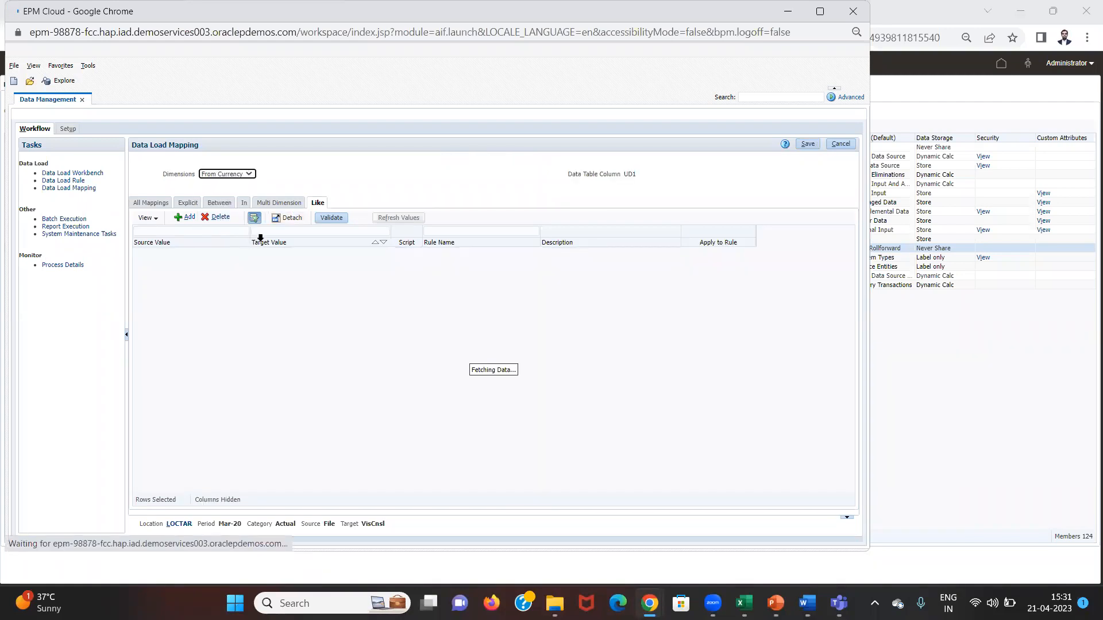
click(186, 218)
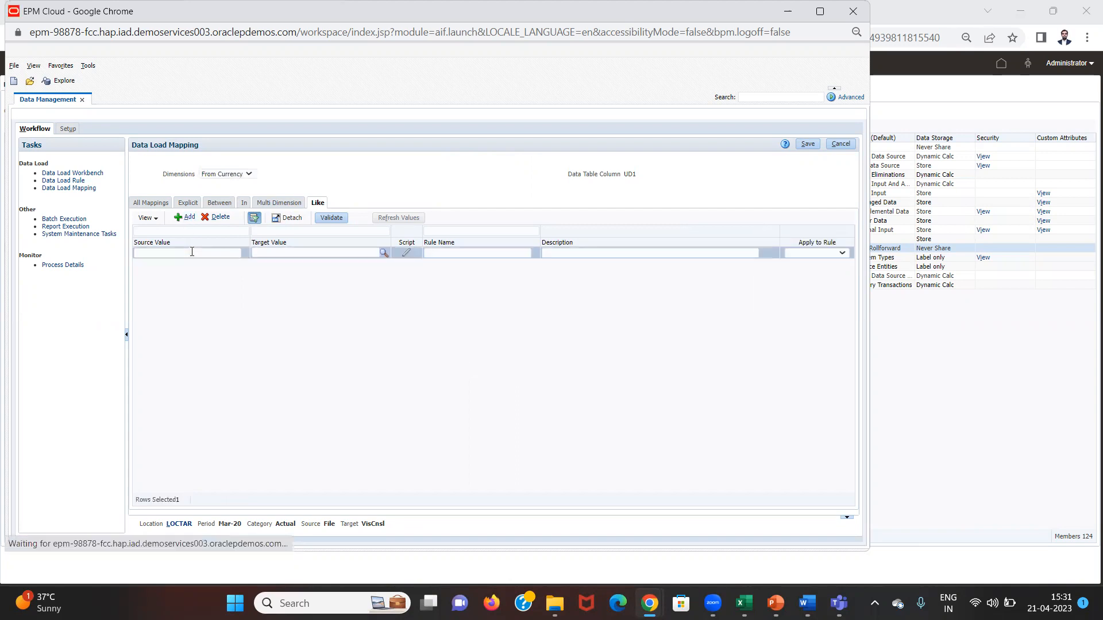
text(*)
key(Tab)
key(Tab)
text(2)
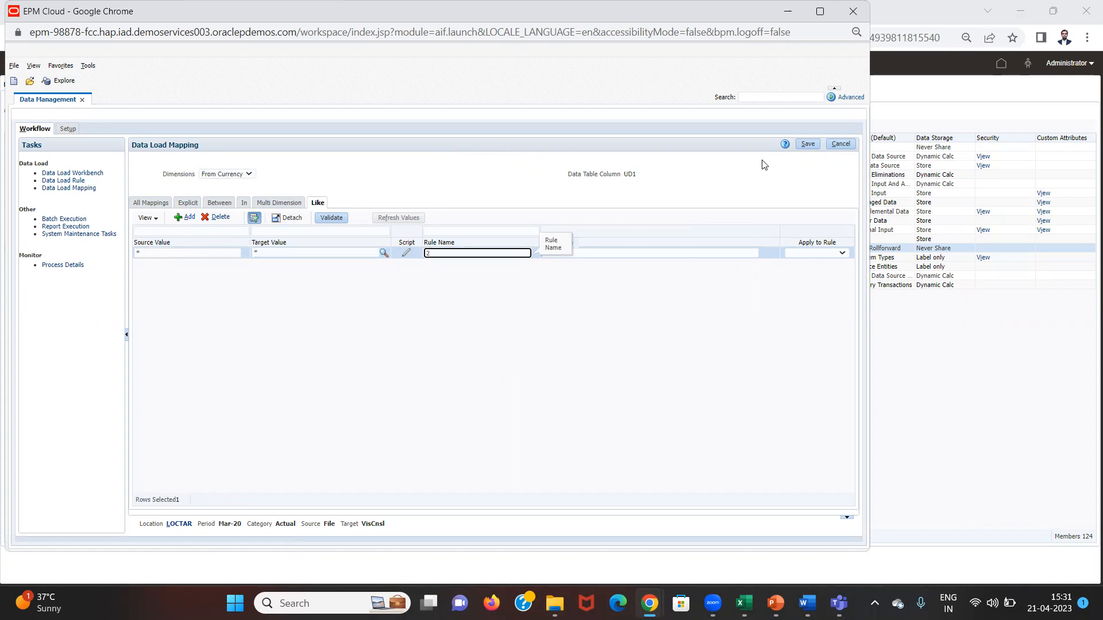
click(814, 142)
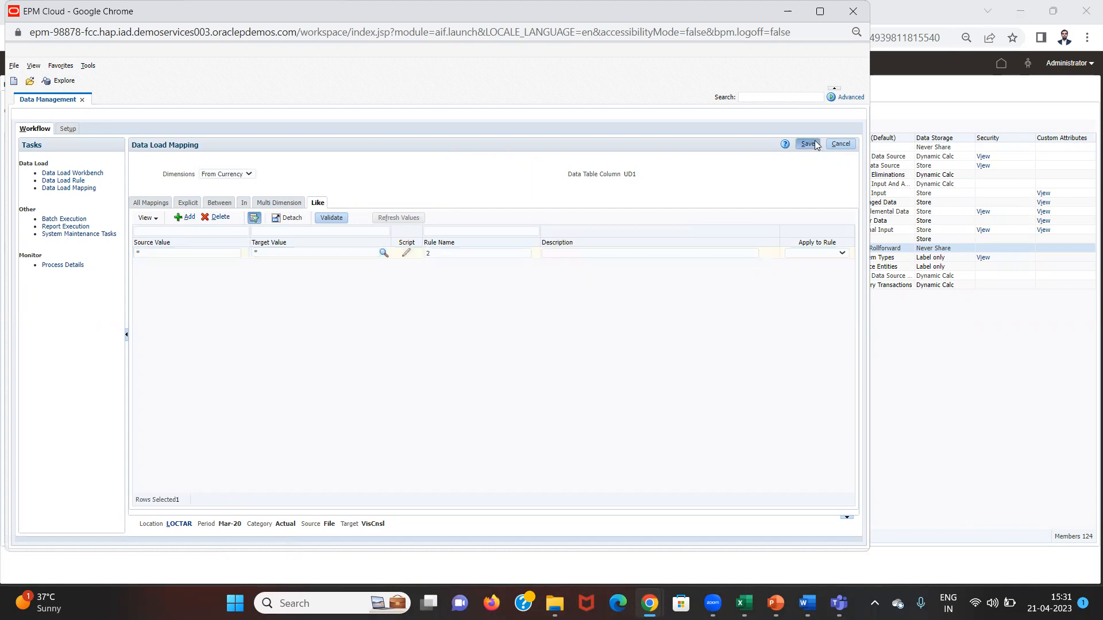
Add a Like mapping row for the Intercompany dimension with source value *.
click(249, 178)
click(224, 225)
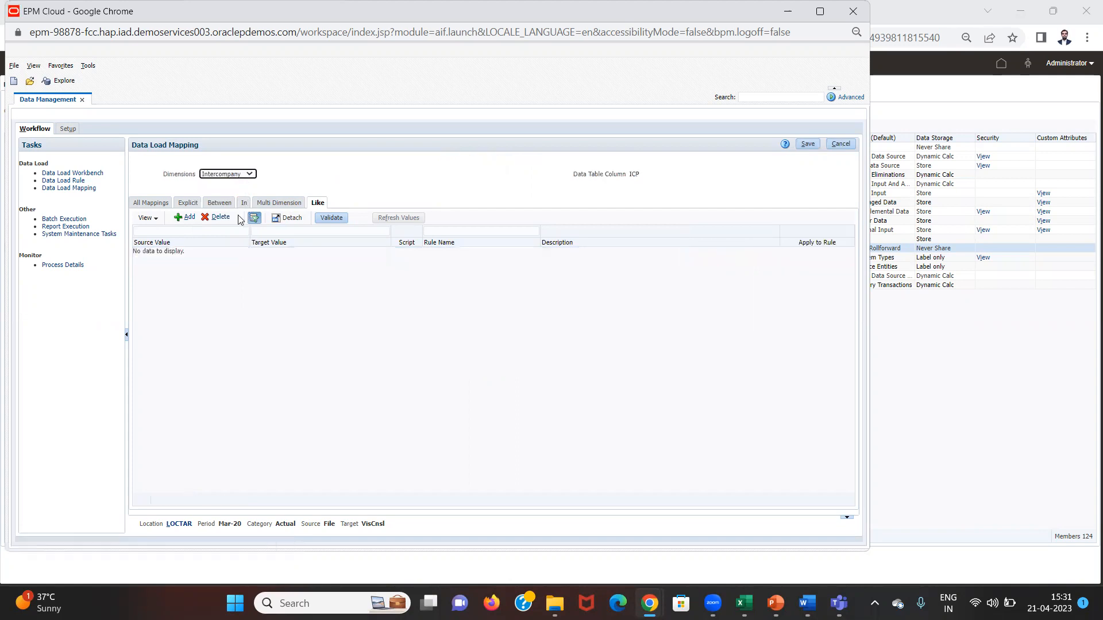
click(188, 218)
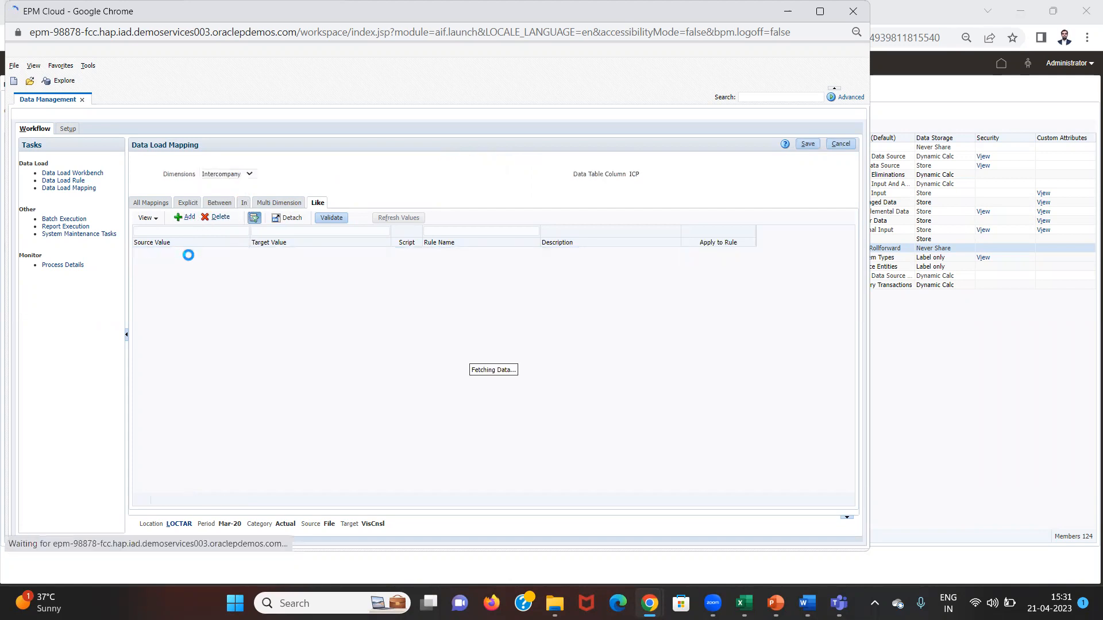
text(*)
key(Tab)
key(Tab)
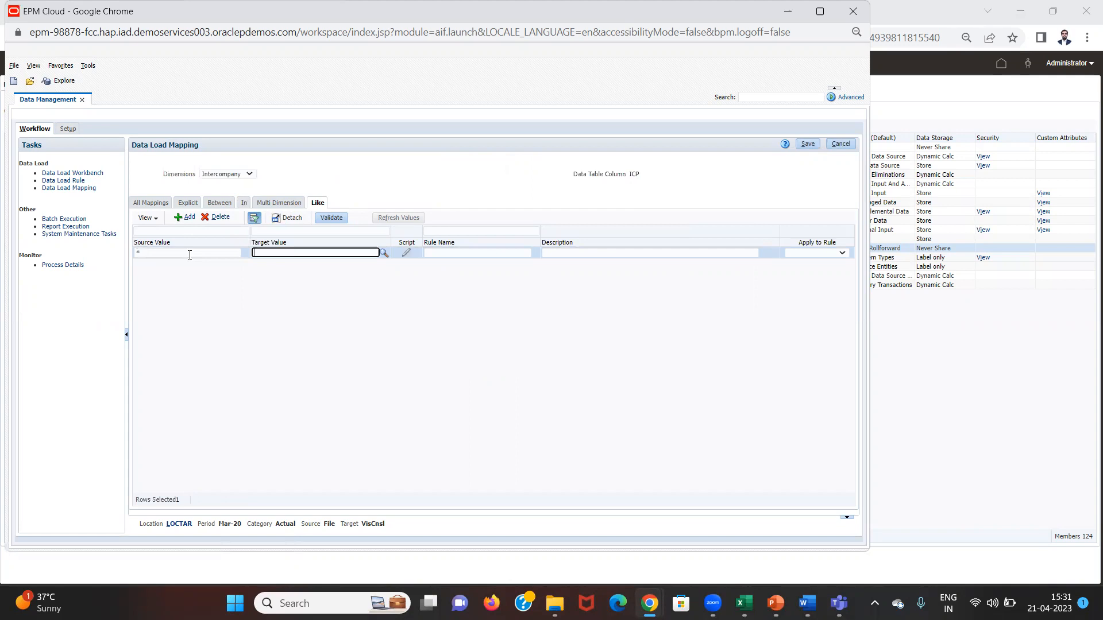
Switch to the Dimensions page and copy the FCCS_No Intercompany member name under FCCS_Intercompany Top in the Intercompany dimension.
key(alt+Tab)
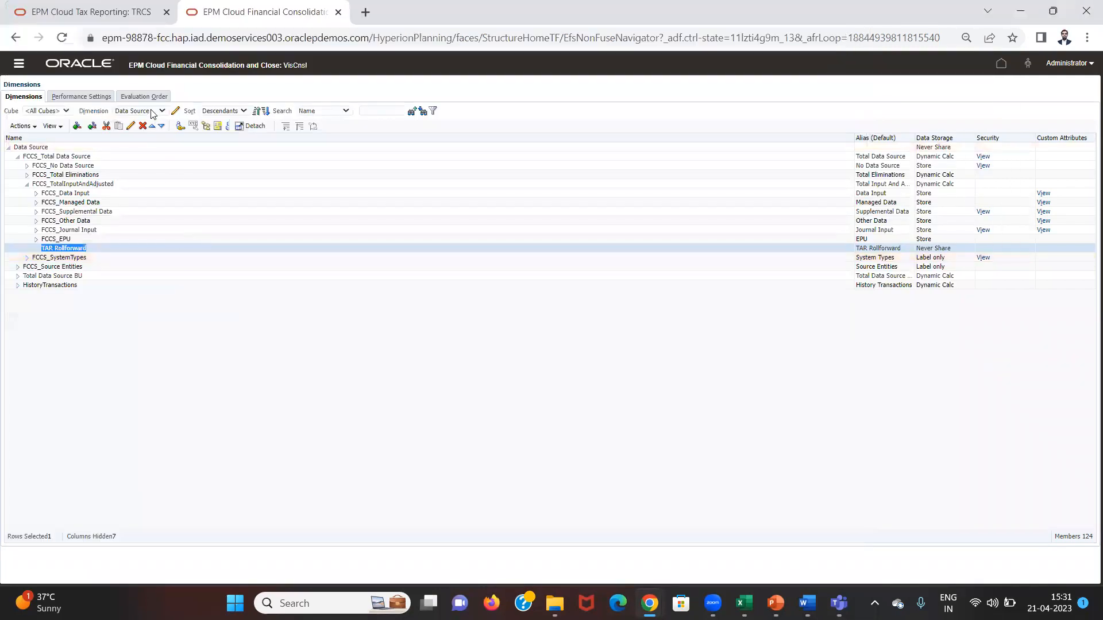
click(152, 112)
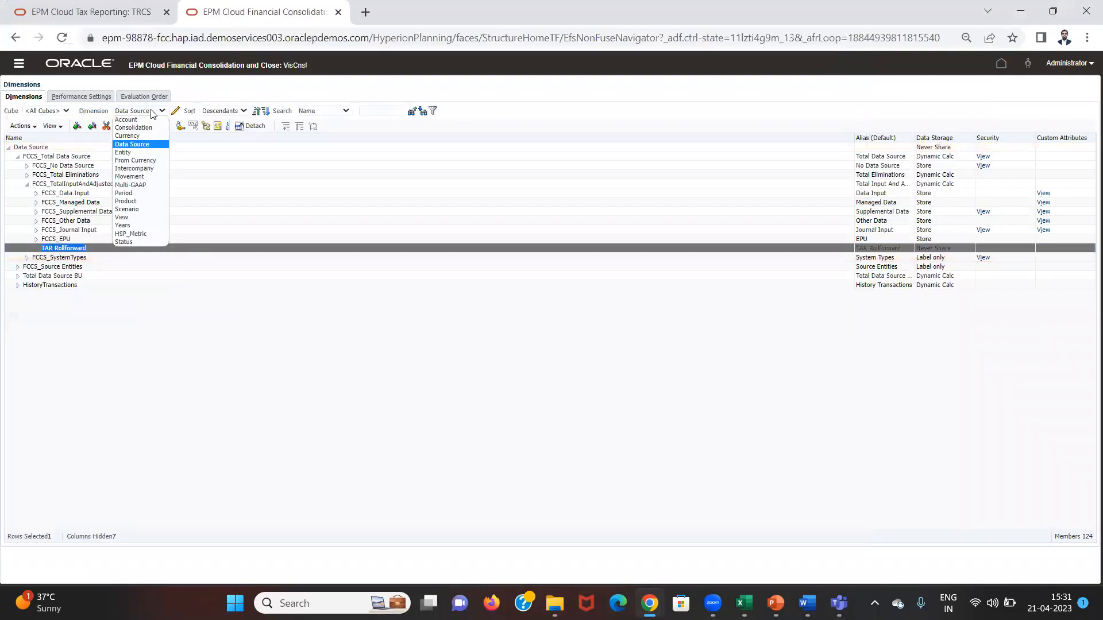
click(139, 166)
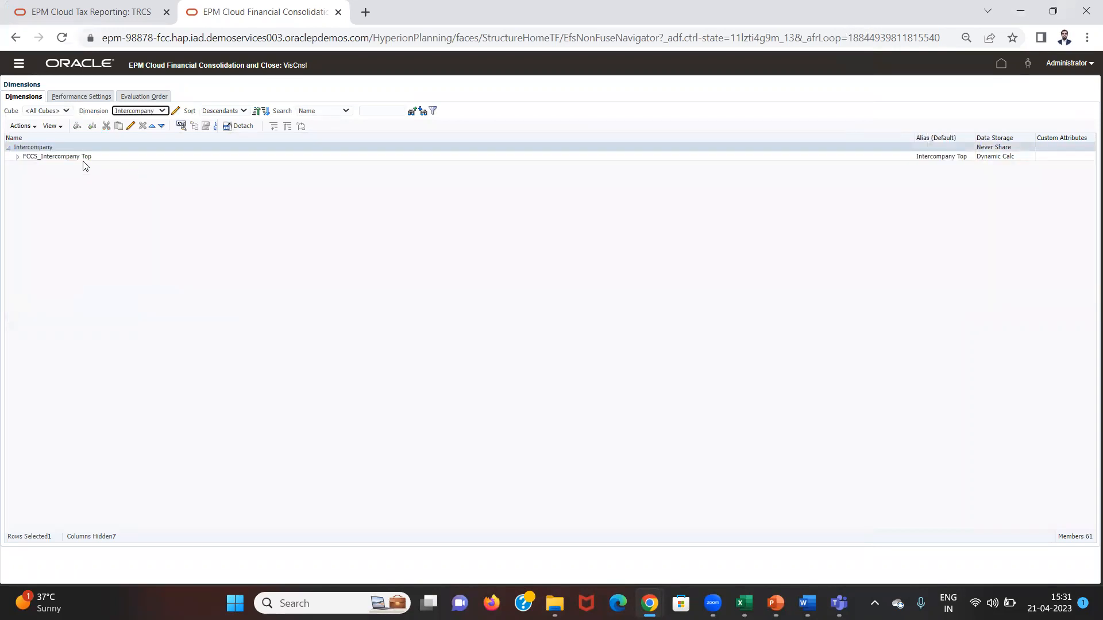
click(18, 156)
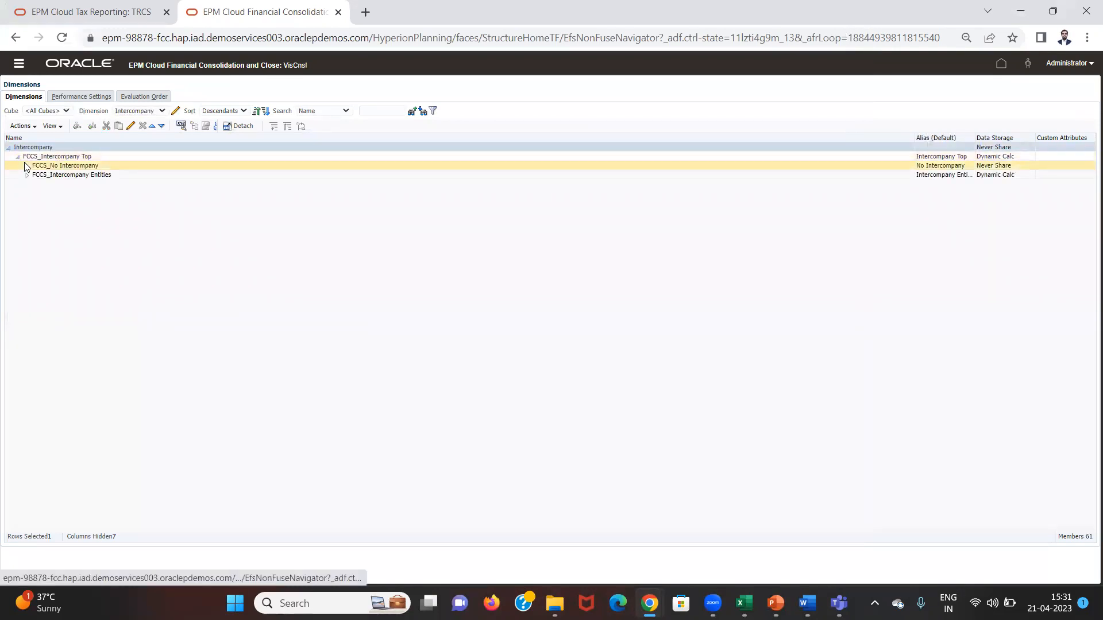
click(40, 165)
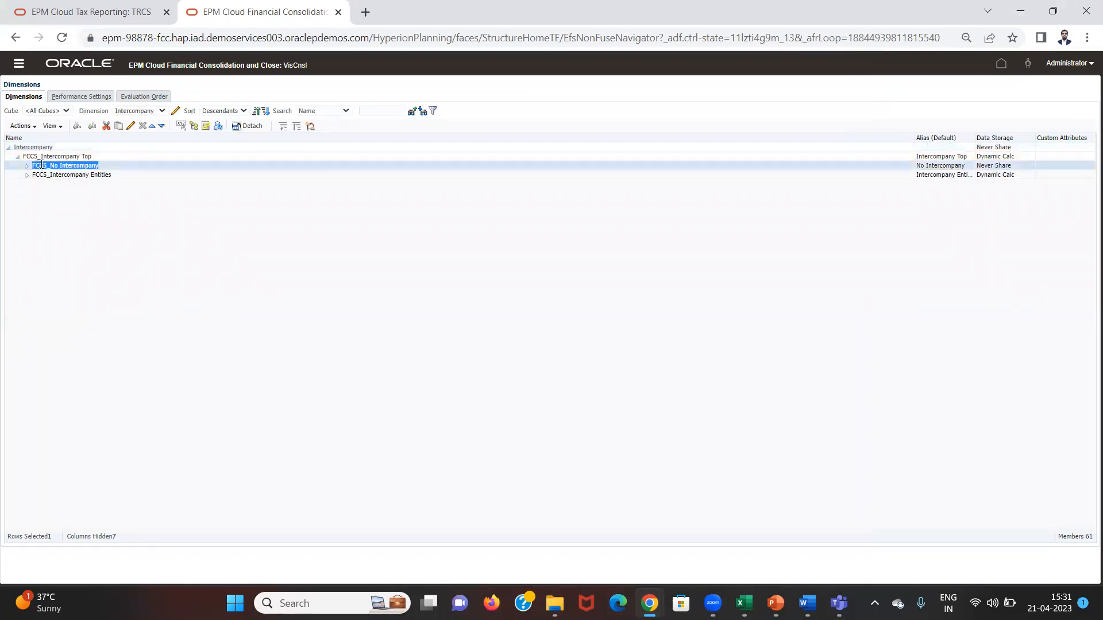
Return to the data load mapping, set the Intercompany target to FCCS_No Intercompany with rule name 3, and save it.
key(alt+Tab)
text(FCCS_No Intercompany)
key(Tab)
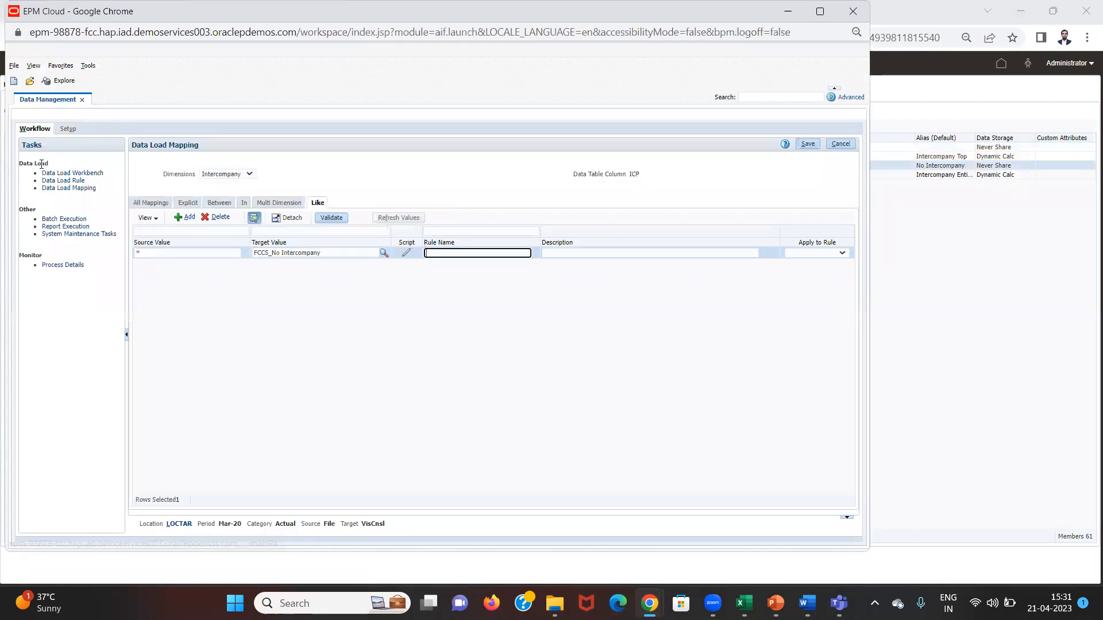
text(3)
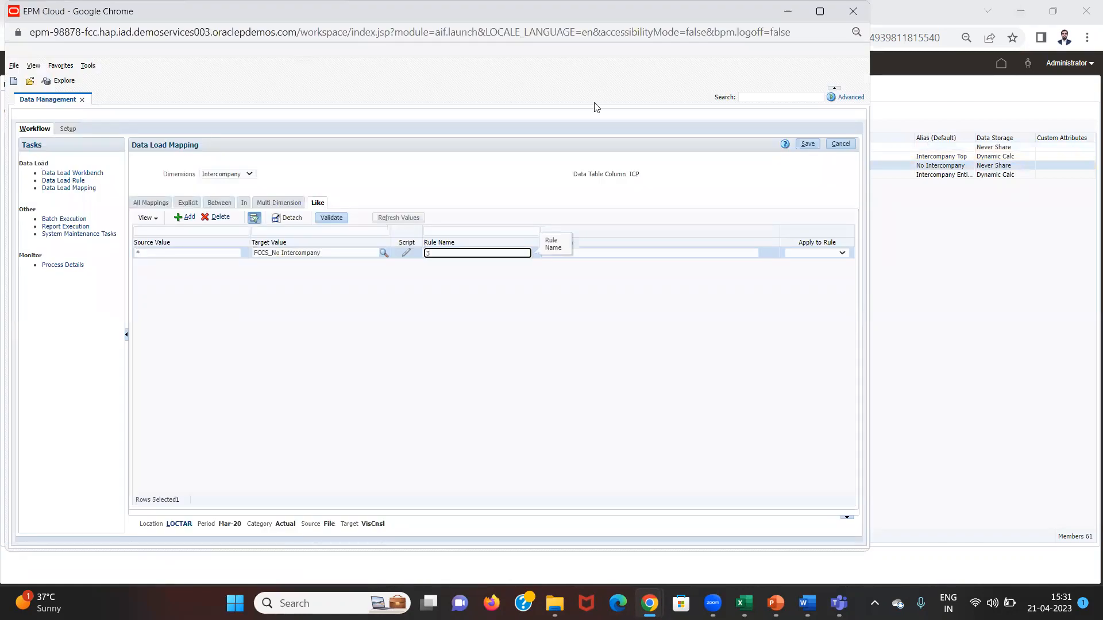
click(812, 147)
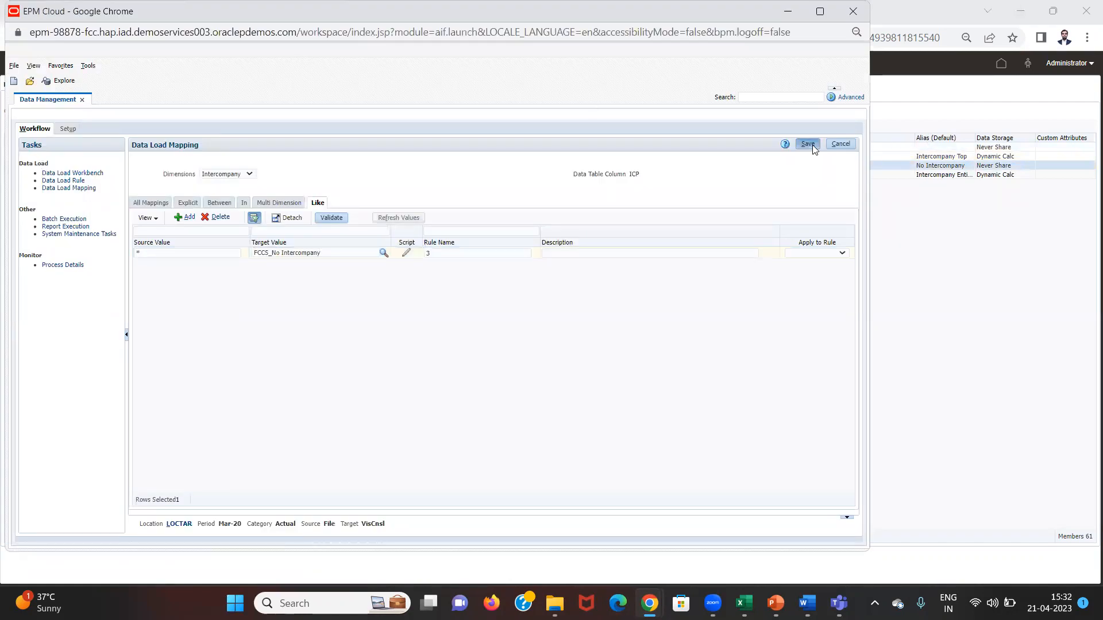
Check the Movement and Multi-GAAP mappings, and save a Product Like mapping from * to No Product with rule name 5.
click(227, 176)
click(217, 234)
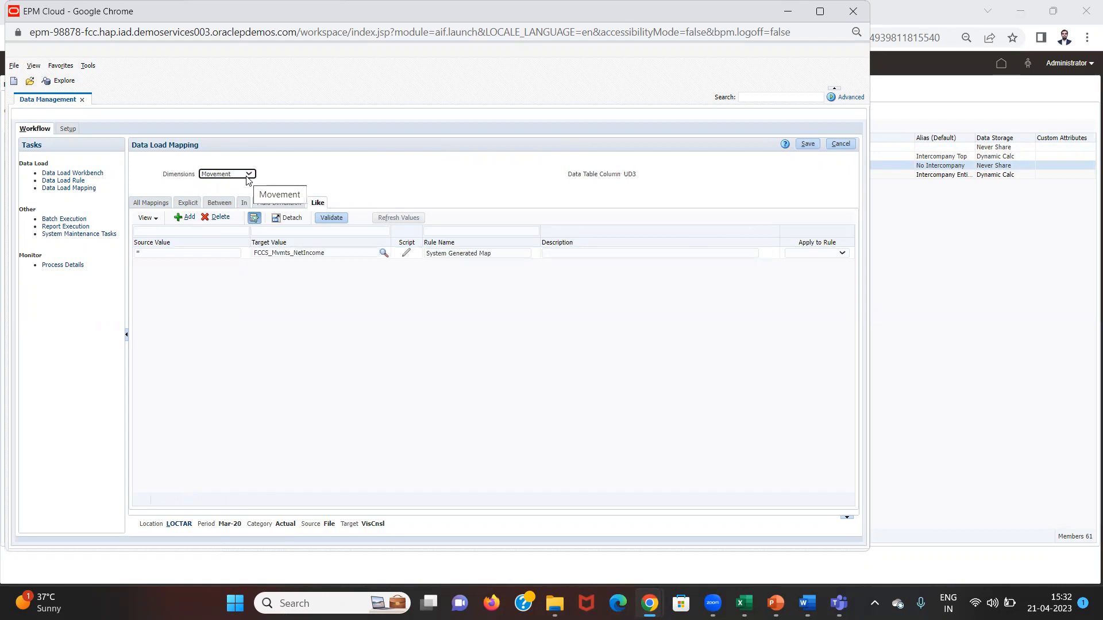
click(247, 176)
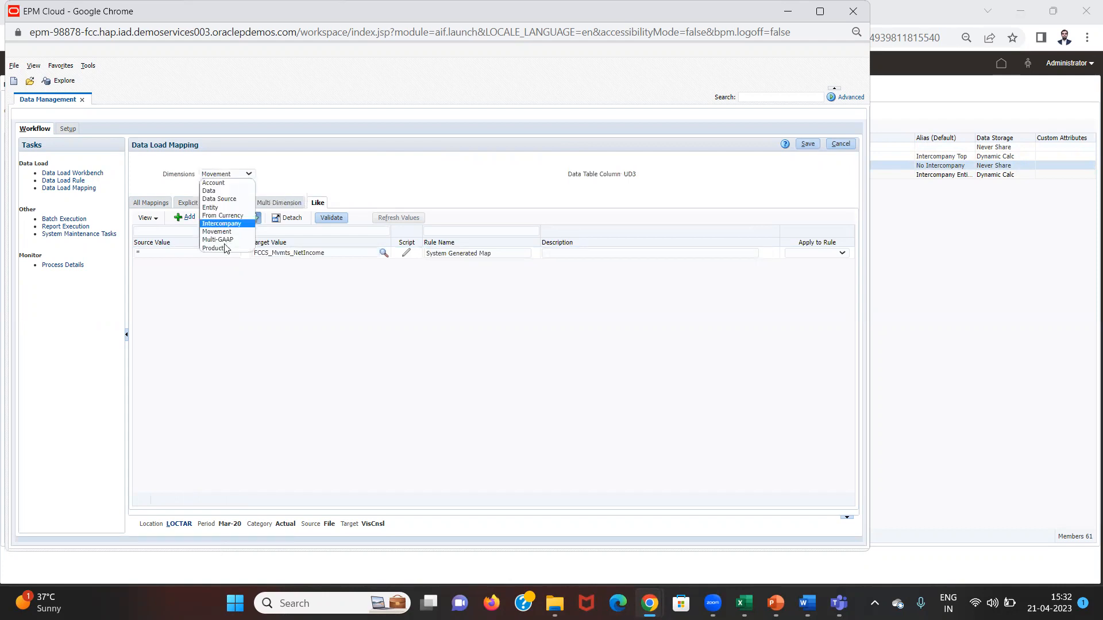
click(226, 239)
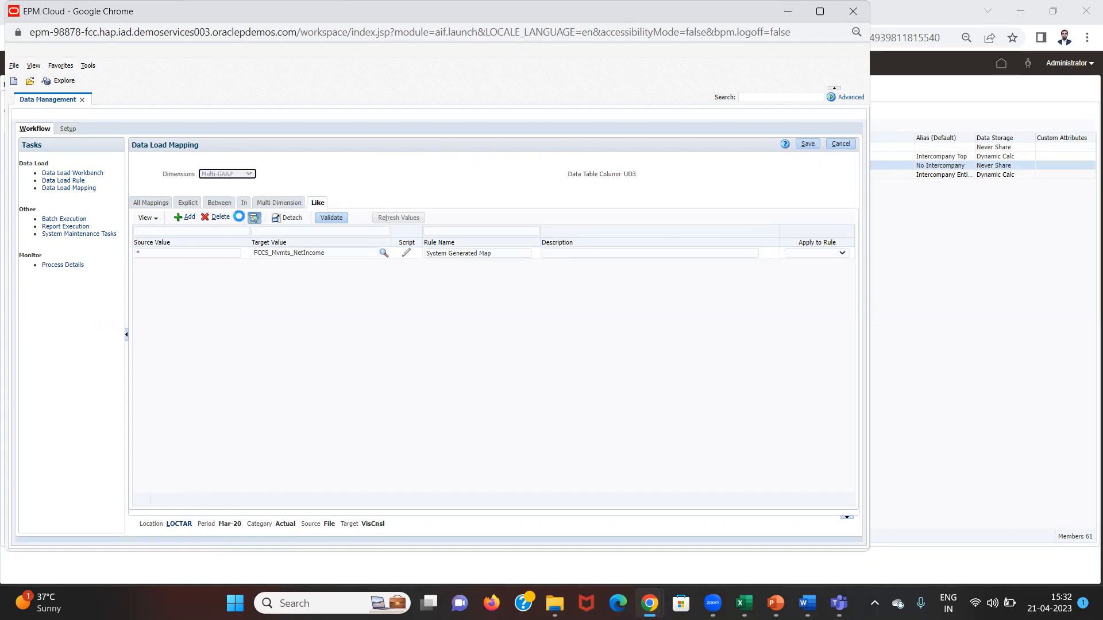
click(249, 174)
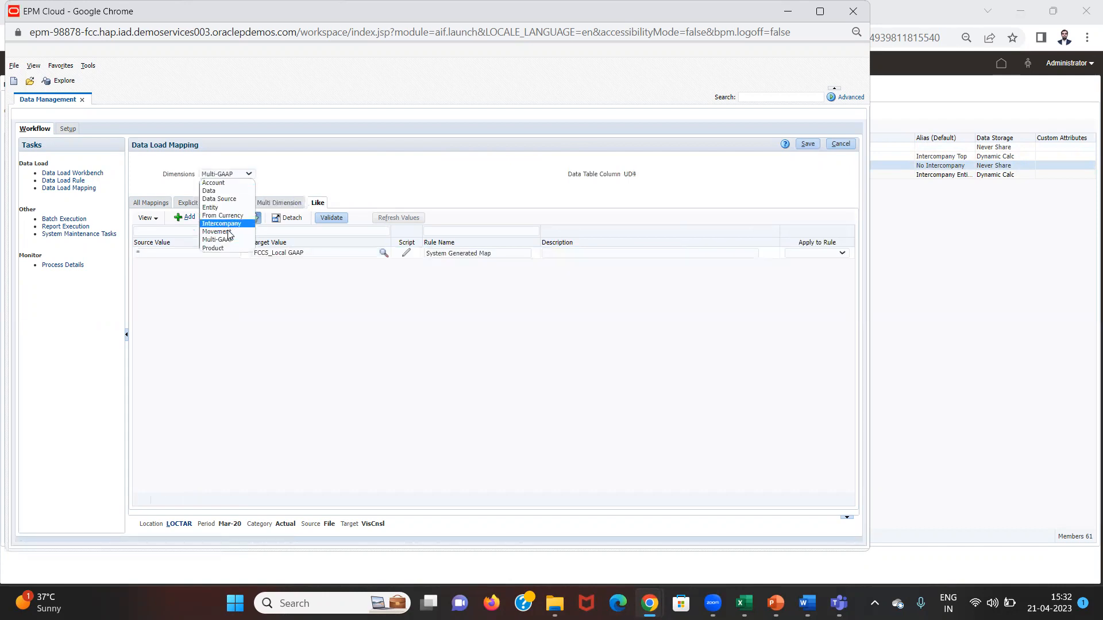
click(222, 247)
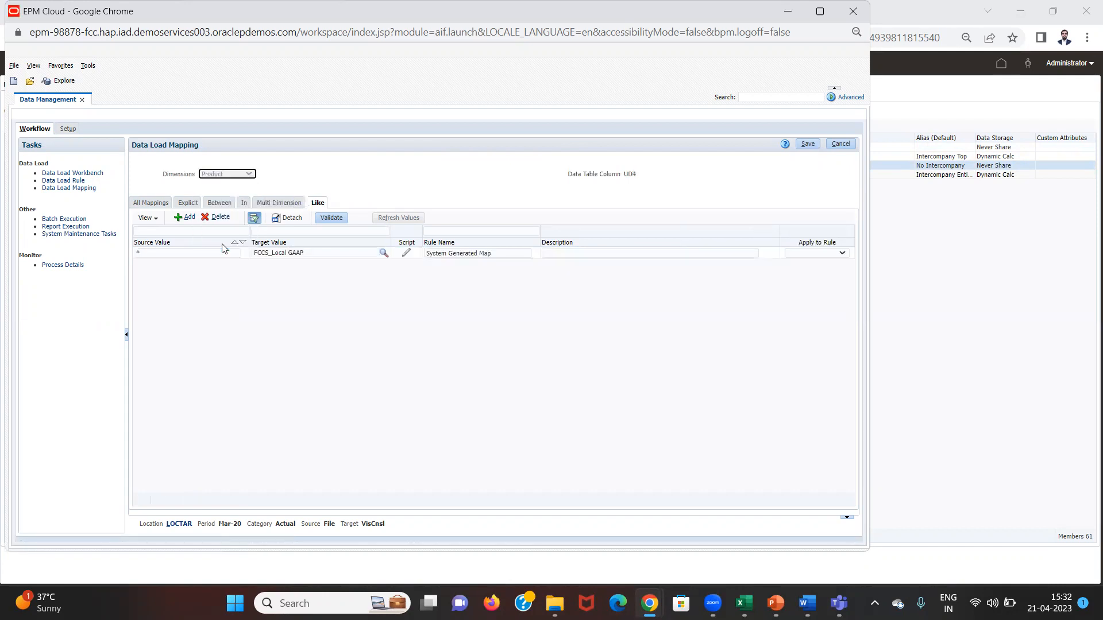
click(187, 217)
click(184, 253)
text(*)
key(Tab)
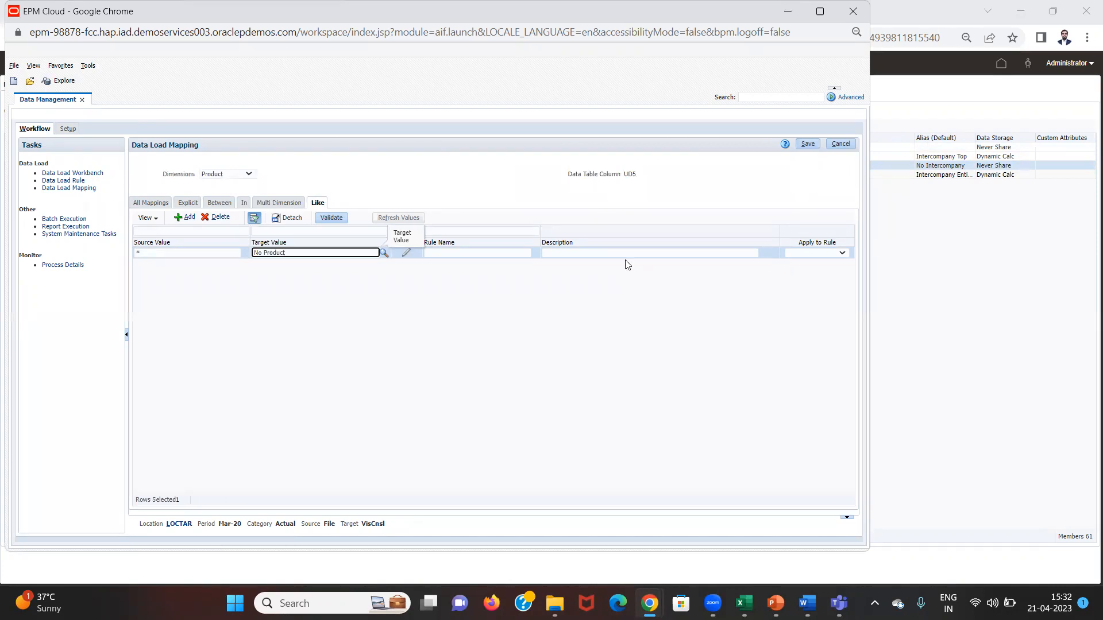
click(807, 144)
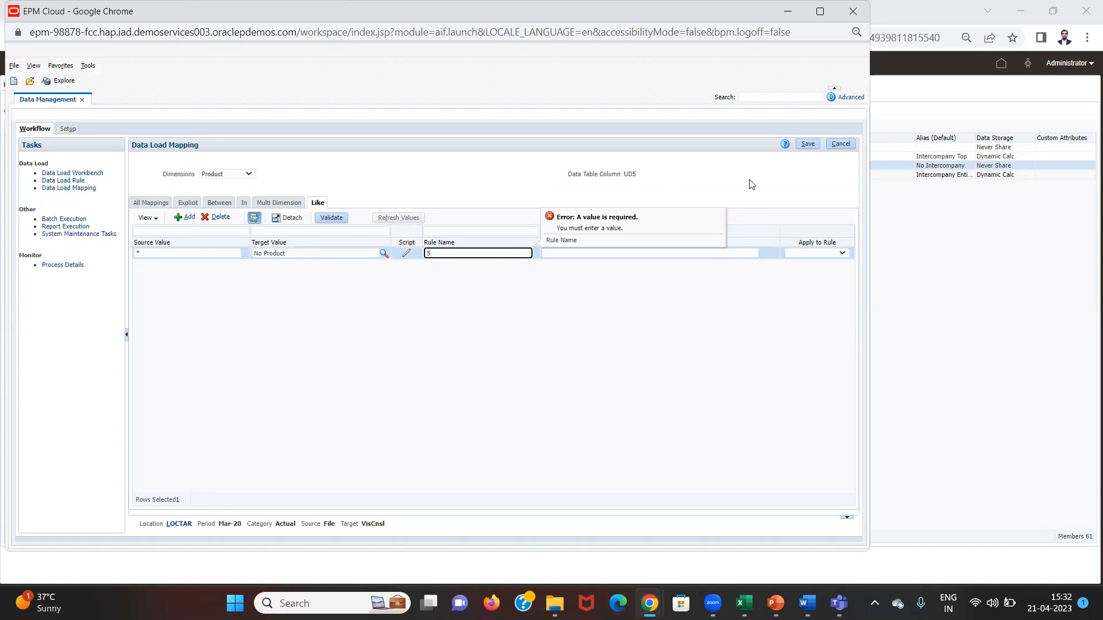
click(815, 148)
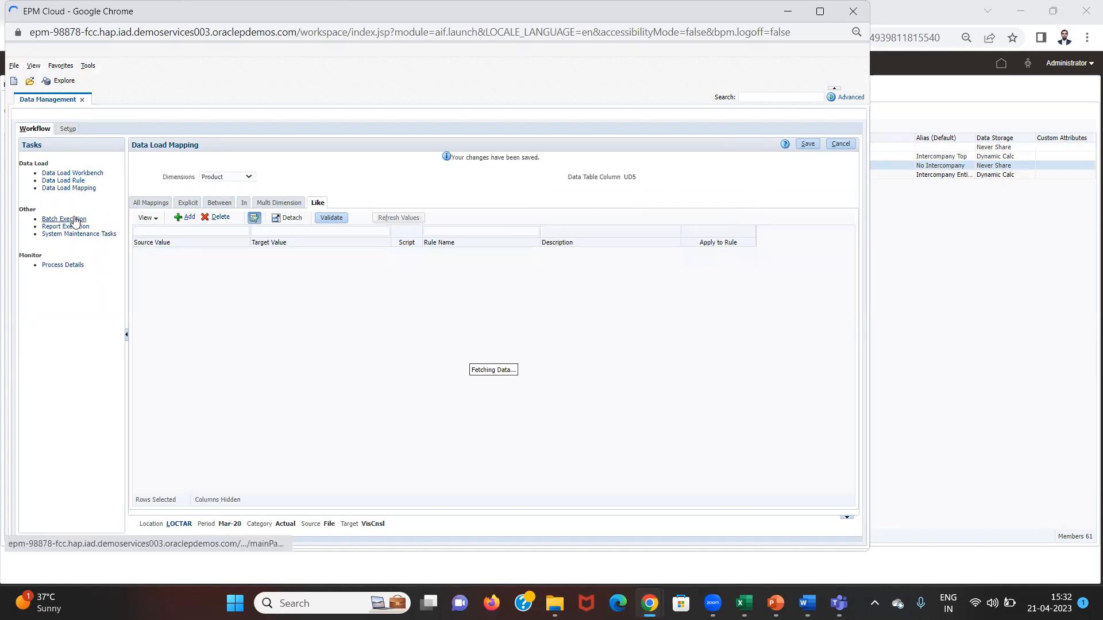
Add a data load rule named tardlr for location LOCTAR and upload the file dataloadtar.csv from the TRCS Work Folder.
click(70, 181)
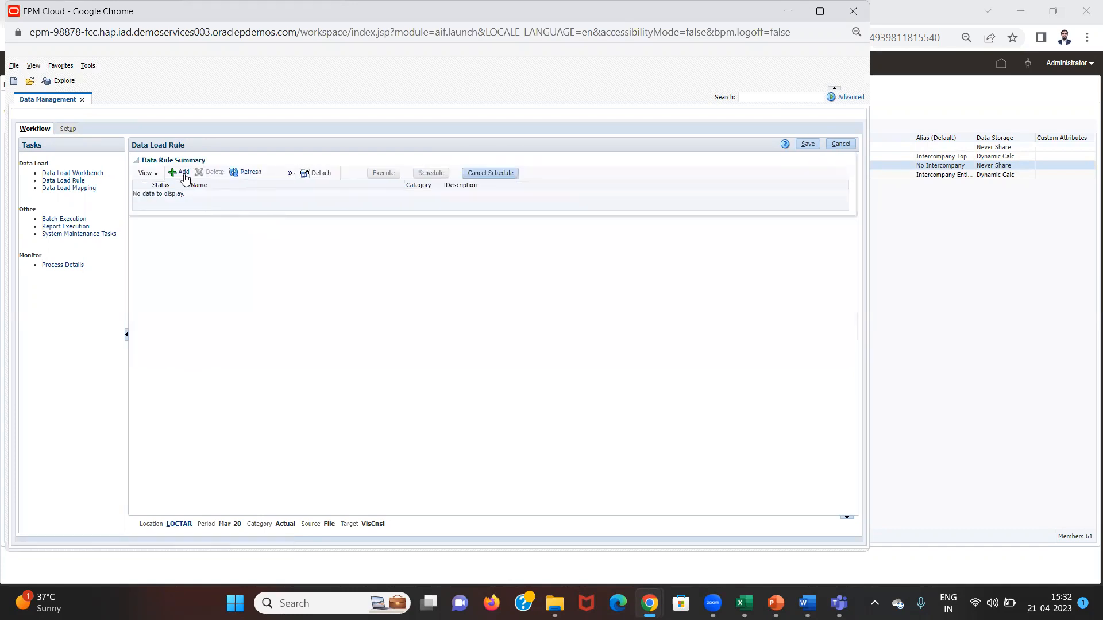
click(182, 174)
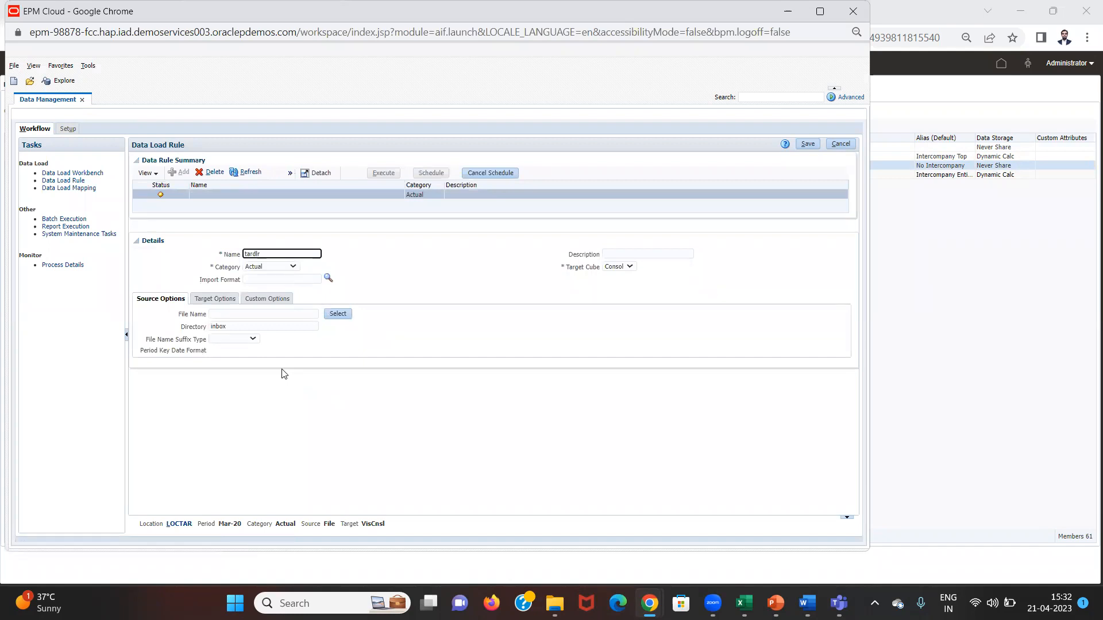
click(343, 320)
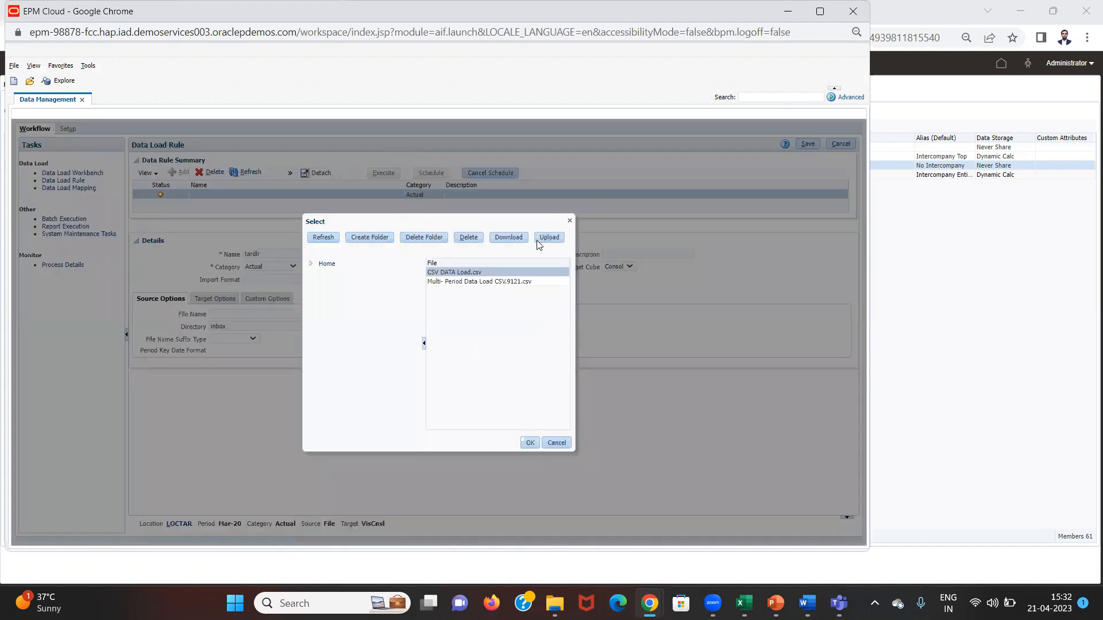
click(548, 237)
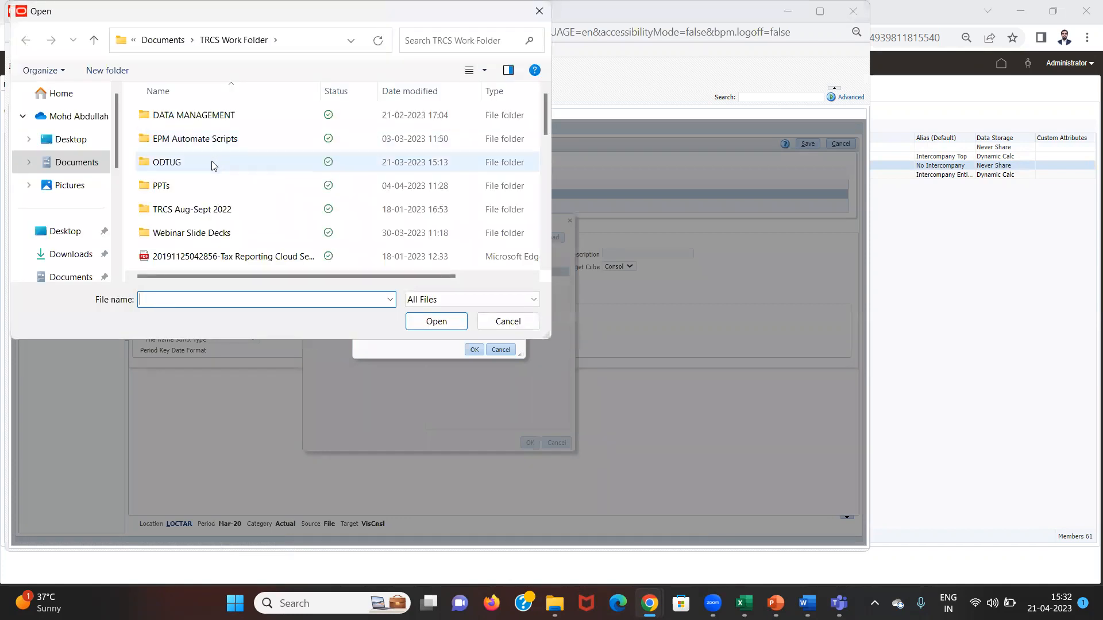
click(212, 163)
text(ta)
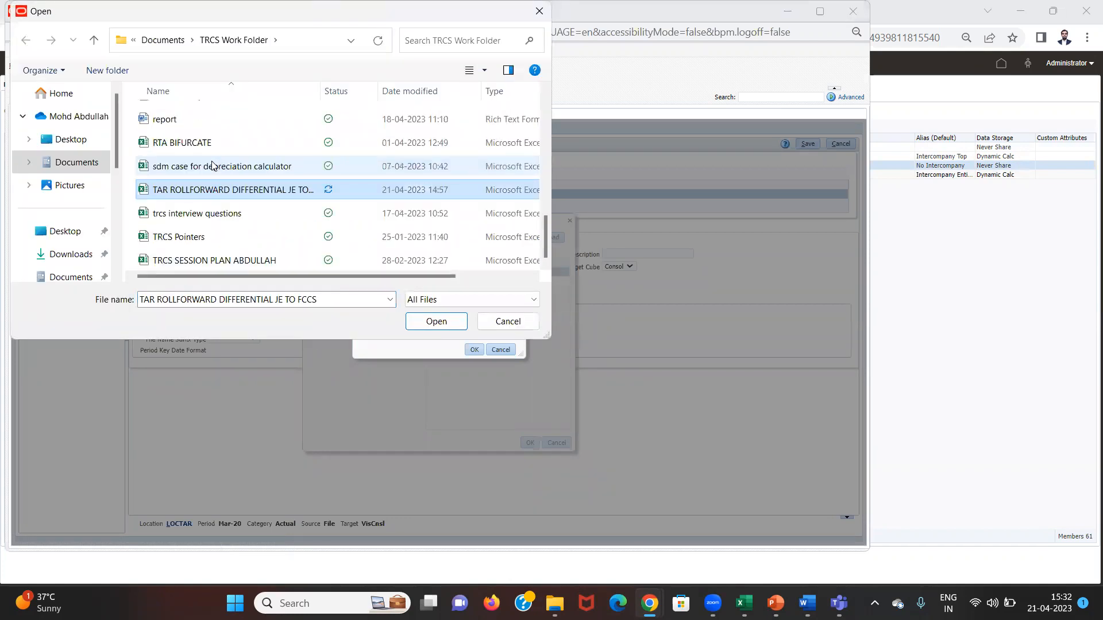
text(d)
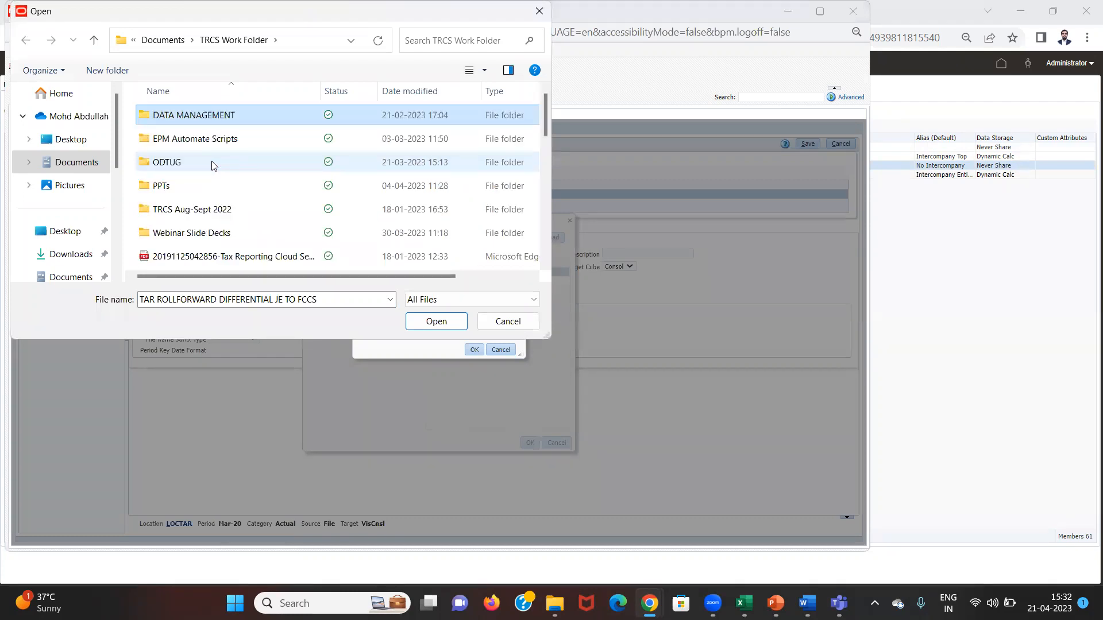
text(d)
double_click(223, 138)
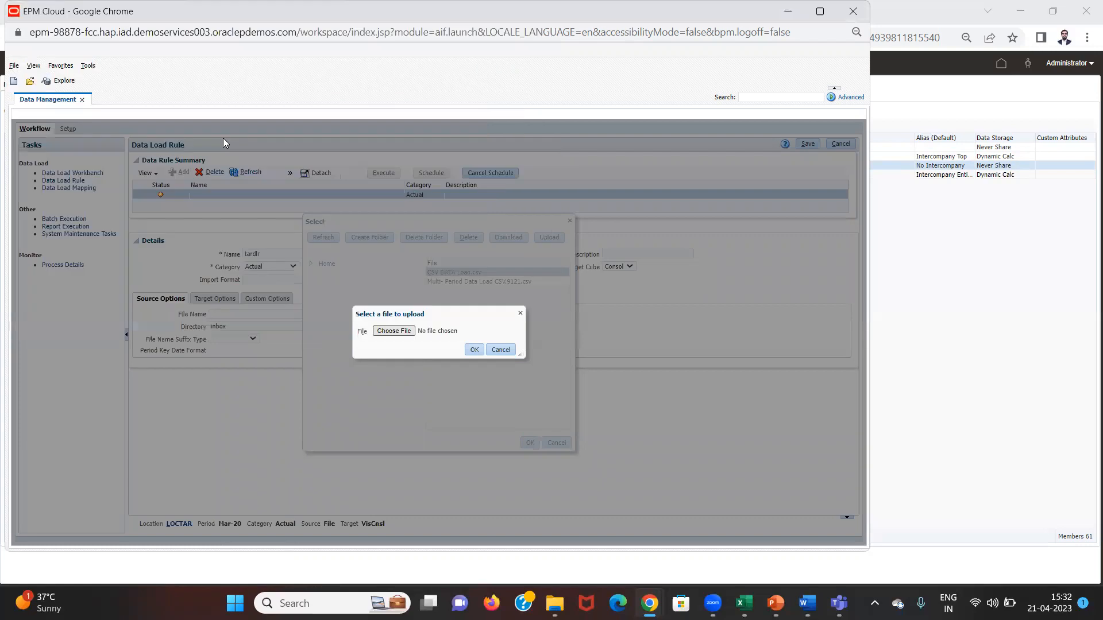
click(475, 349)
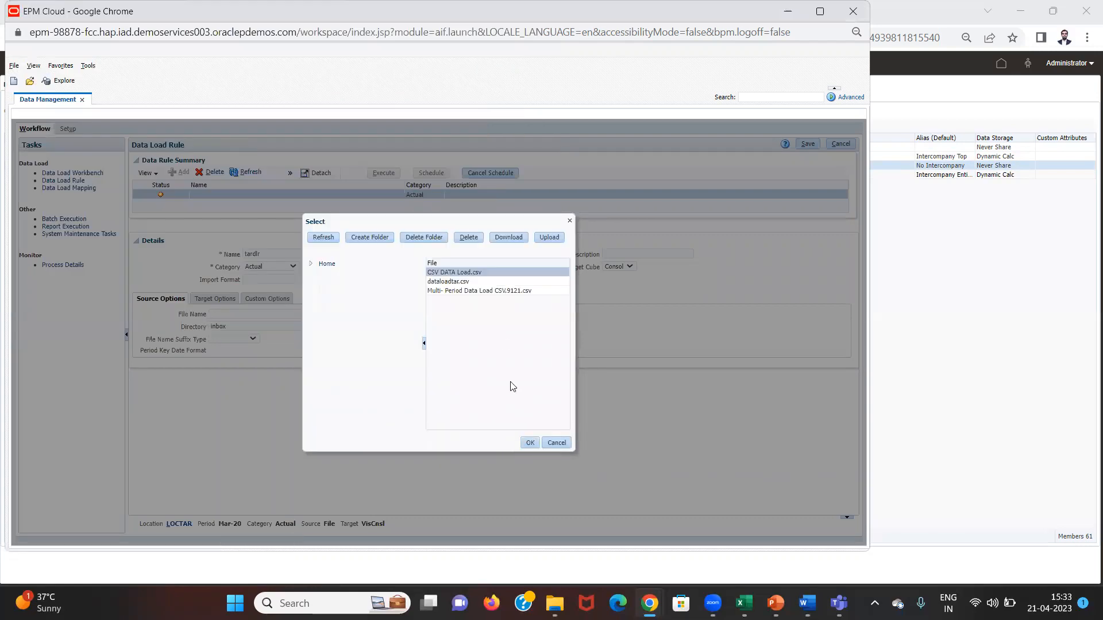
Choose dataloadtar.csv as the source file of the tardlr rule and save the rule.
click(502, 283)
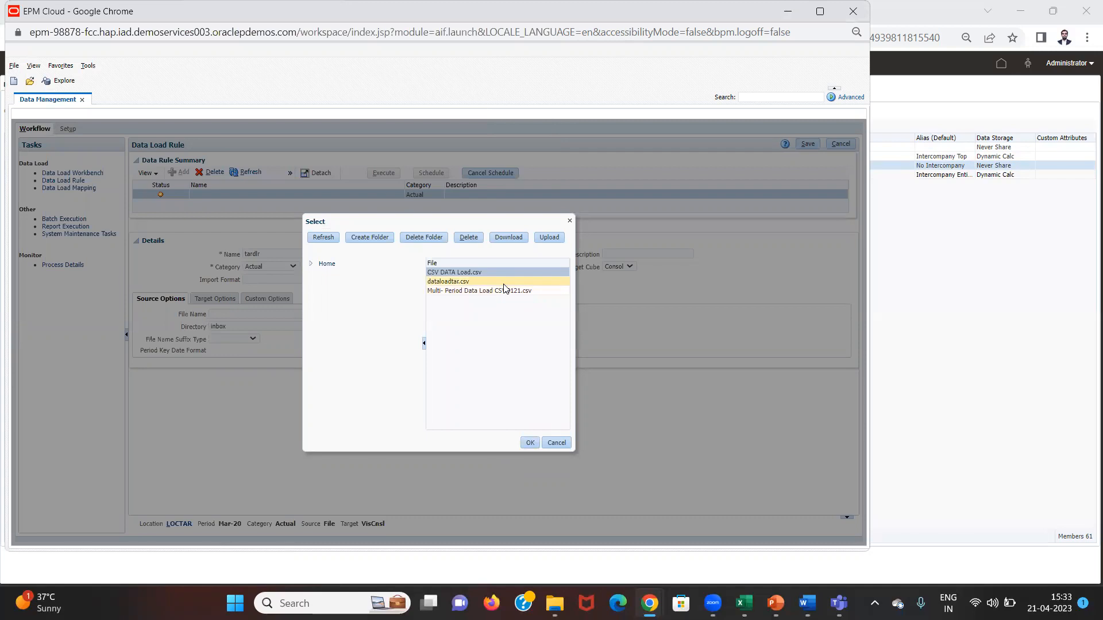
click(530, 443)
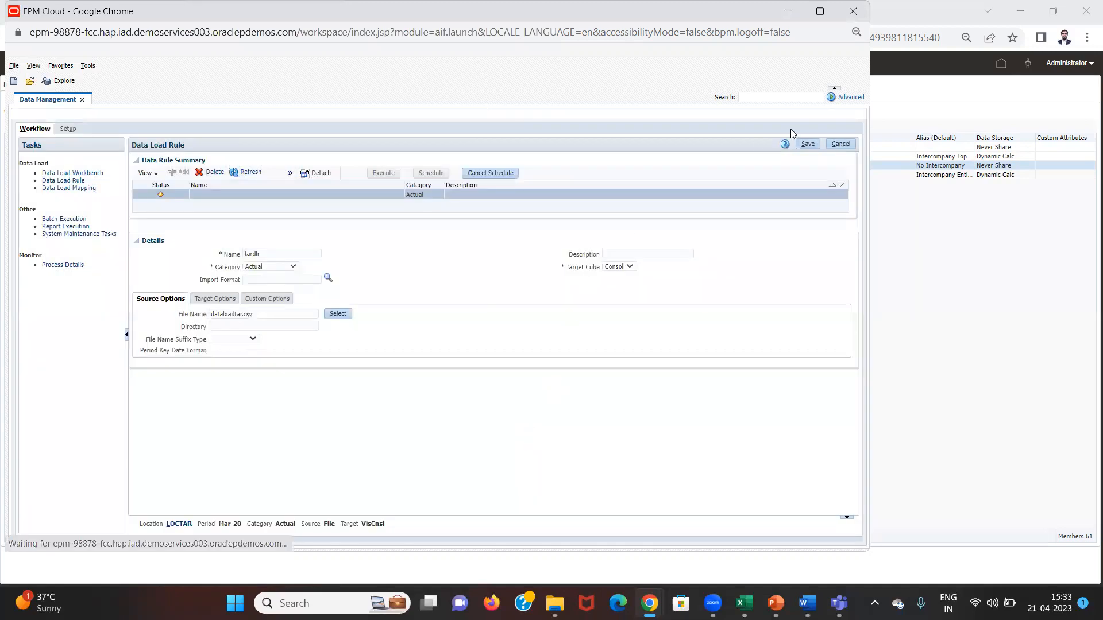
click(809, 144)
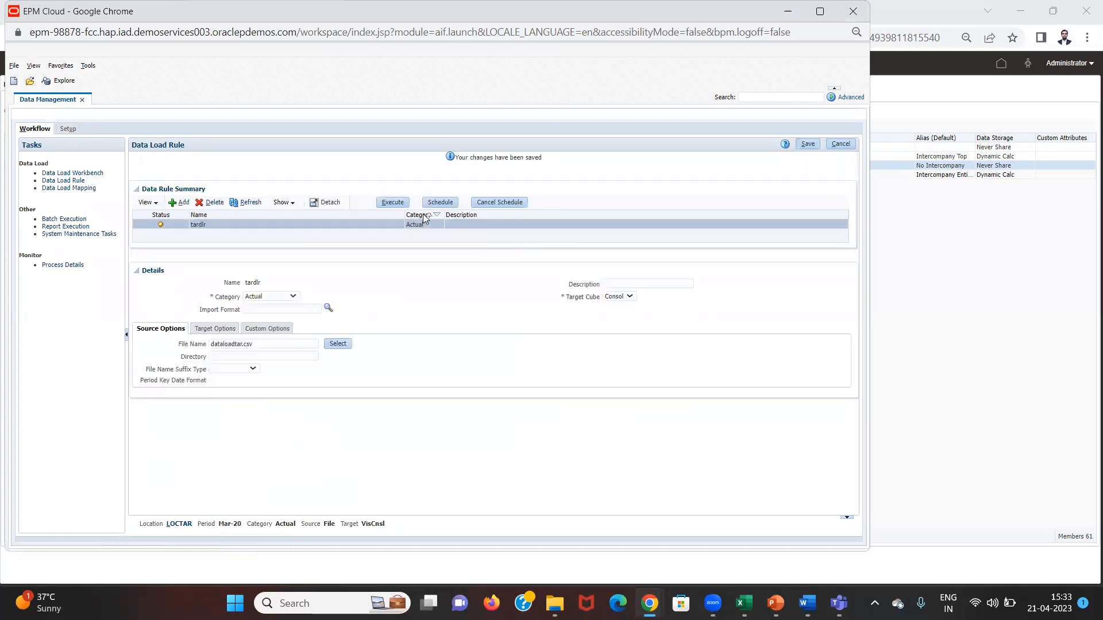
Execute the tardlr rule for Mar-20 to Mar-20 with Import from Source and Export to Target, using Replace import mode.
click(397, 204)
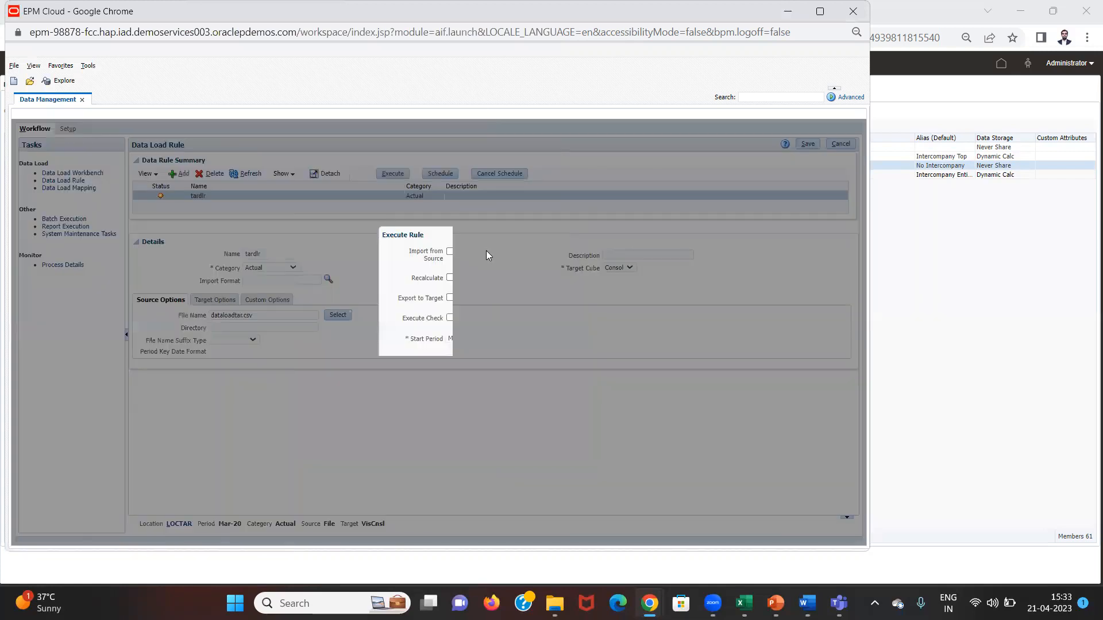
click(451, 252)
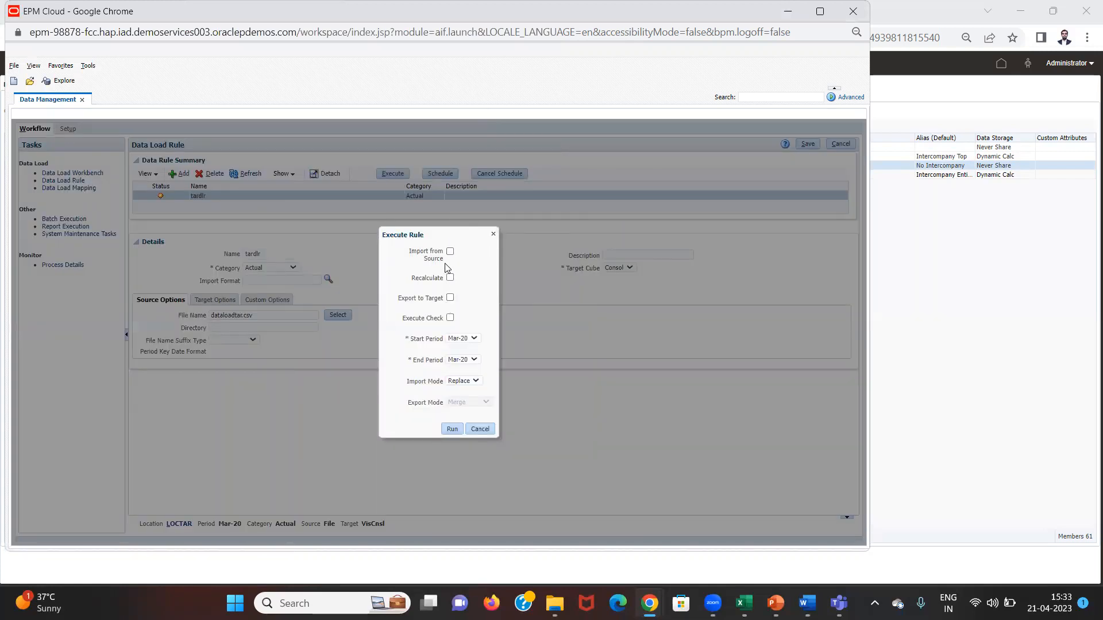
click(451, 253)
click(450, 298)
click(453, 430)
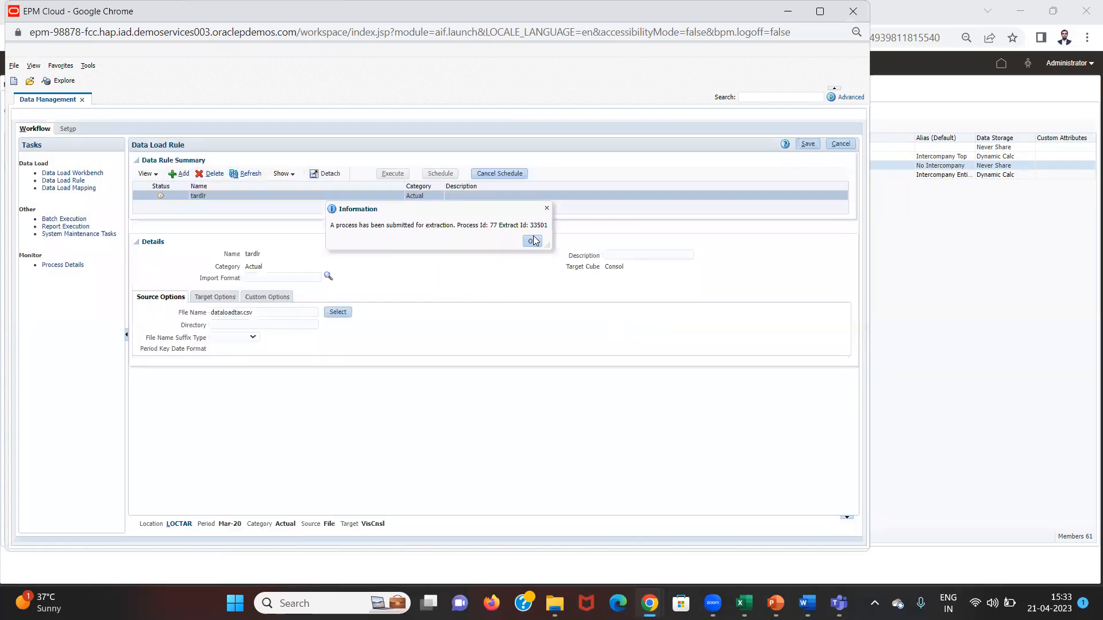
click(532, 240)
Refresh the data rule summary repeatedly to monitor the execution status of the tardlr rule.
click(248, 175)
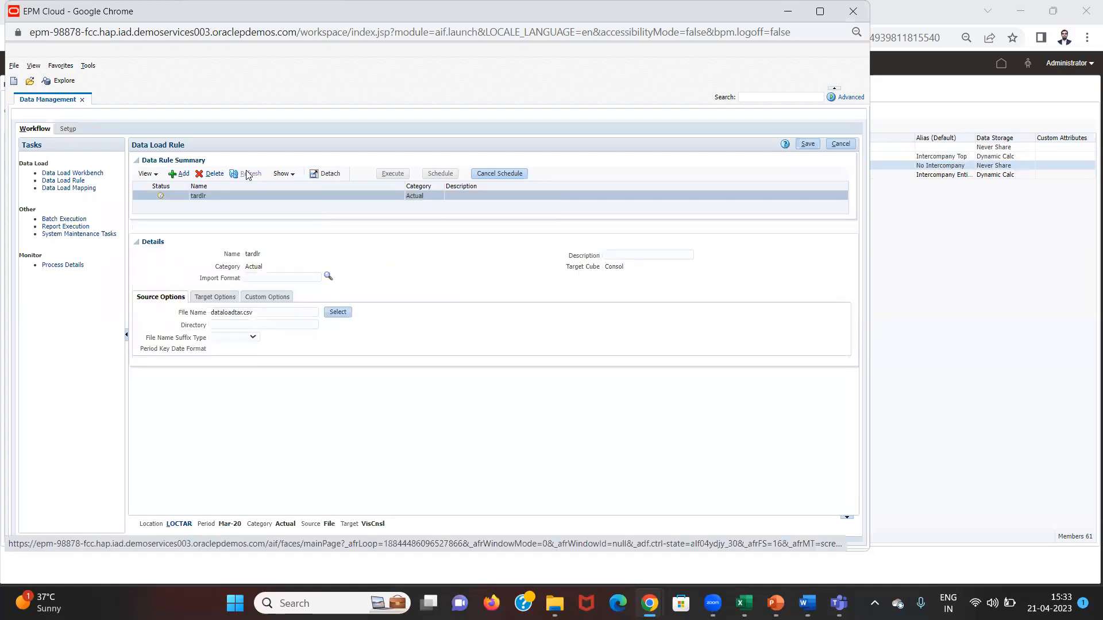
click(248, 175)
click(248, 175)
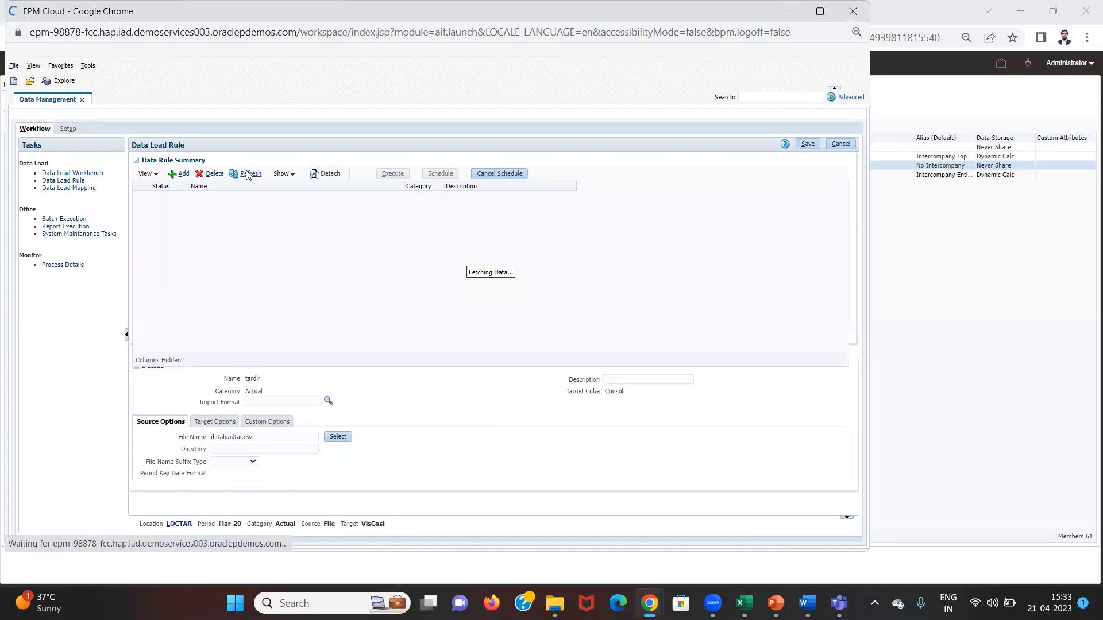
click(248, 174)
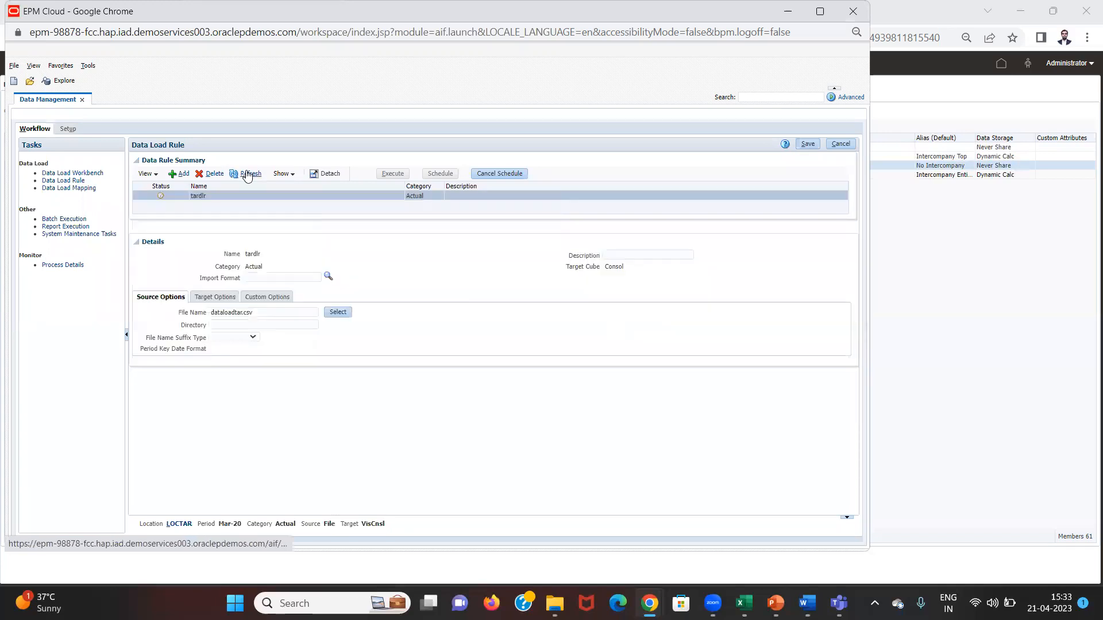
click(99, 172)
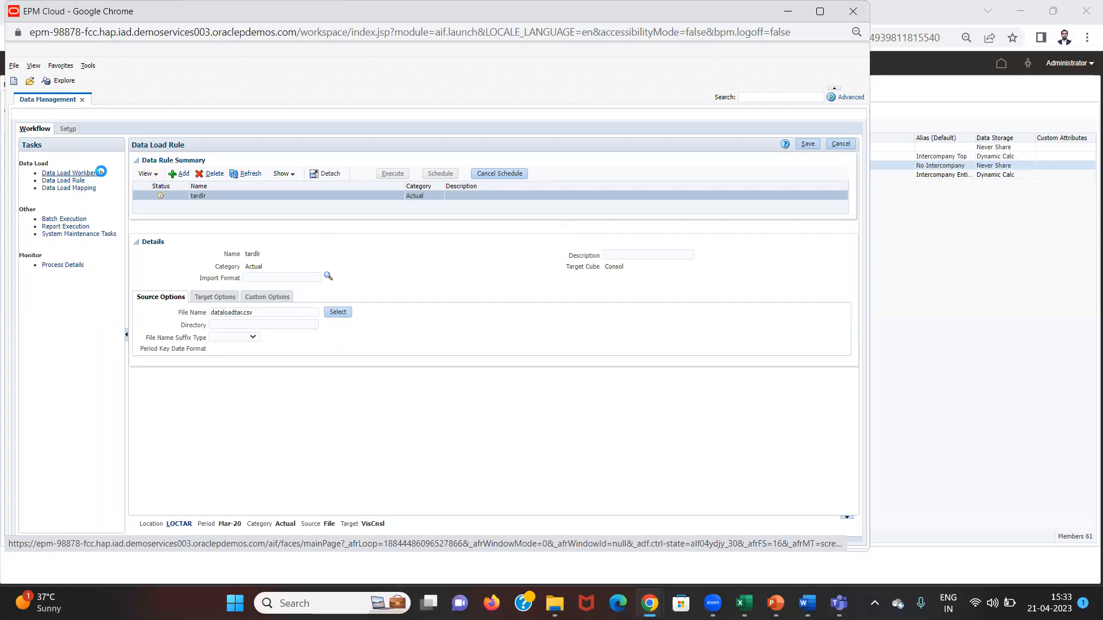
click(81, 180)
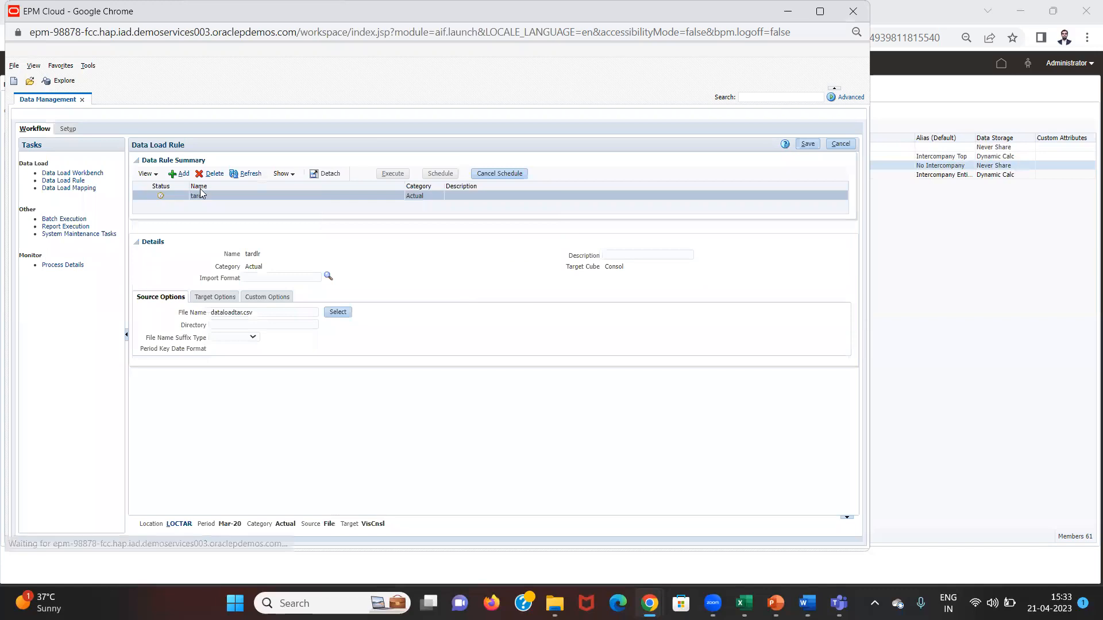
click(245, 174)
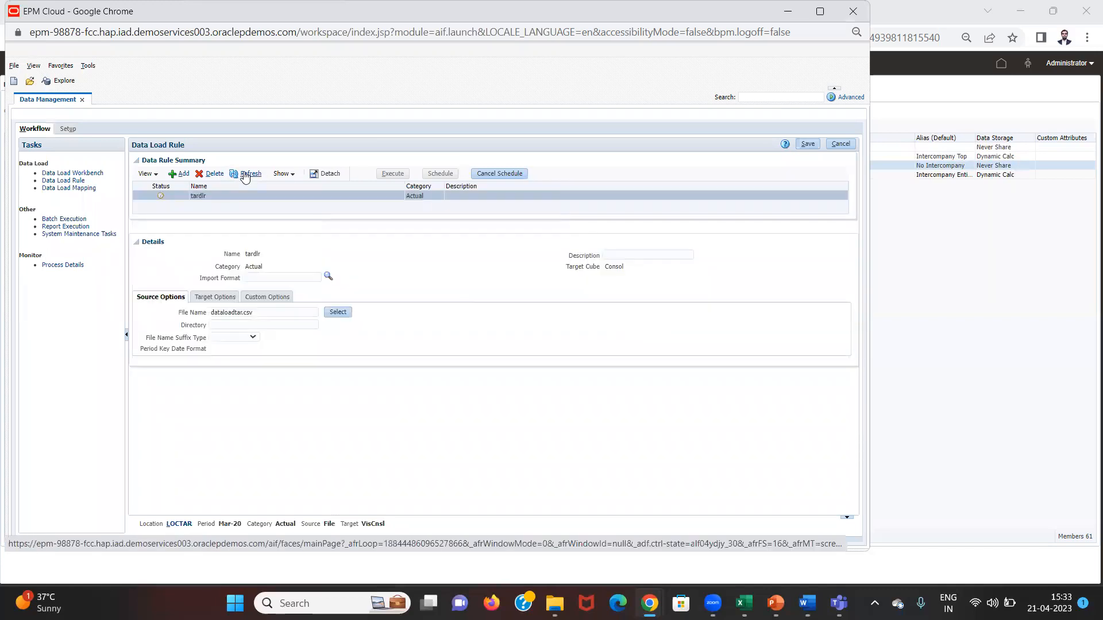
click(245, 174)
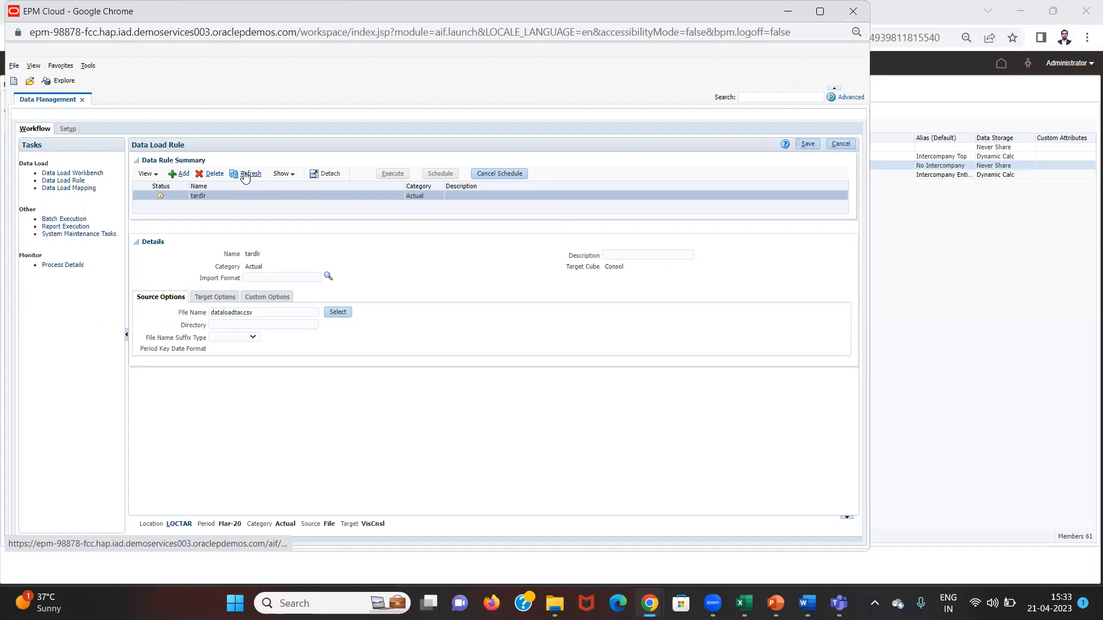
click(246, 174)
click(245, 175)
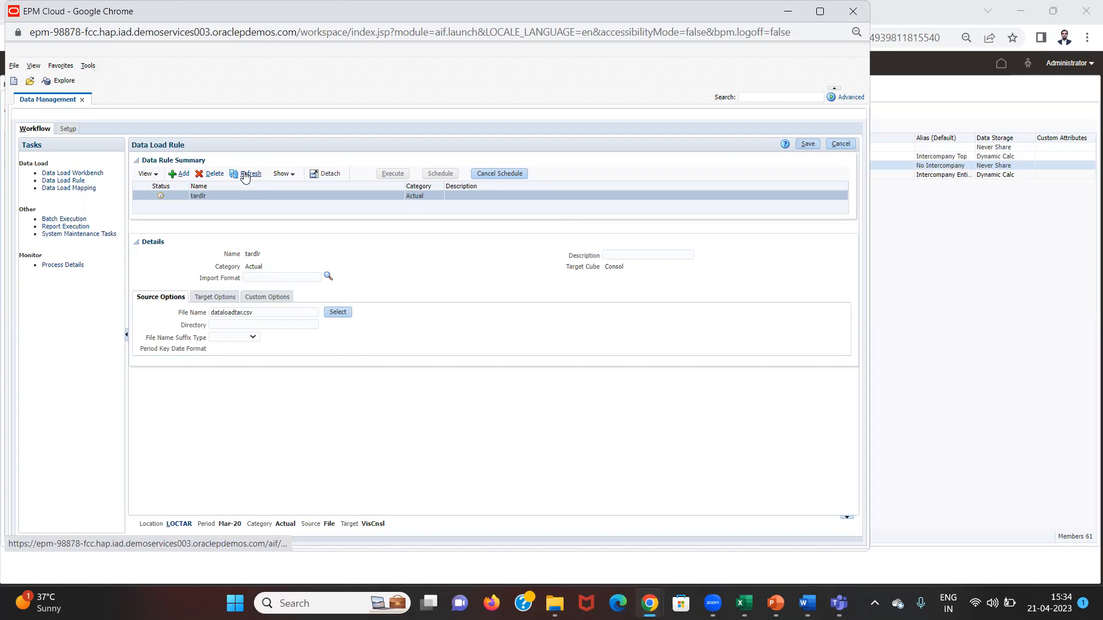
click(244, 175)
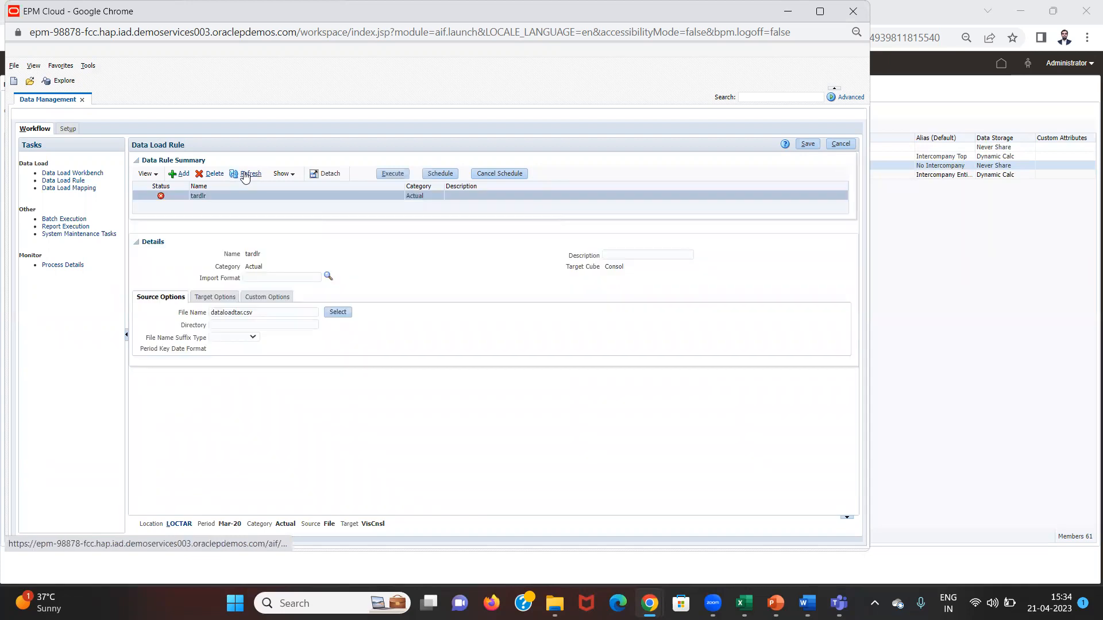
Open the process details of the tardlr run, then download and open its output file VisCnsl_77.out.
click(162, 196)
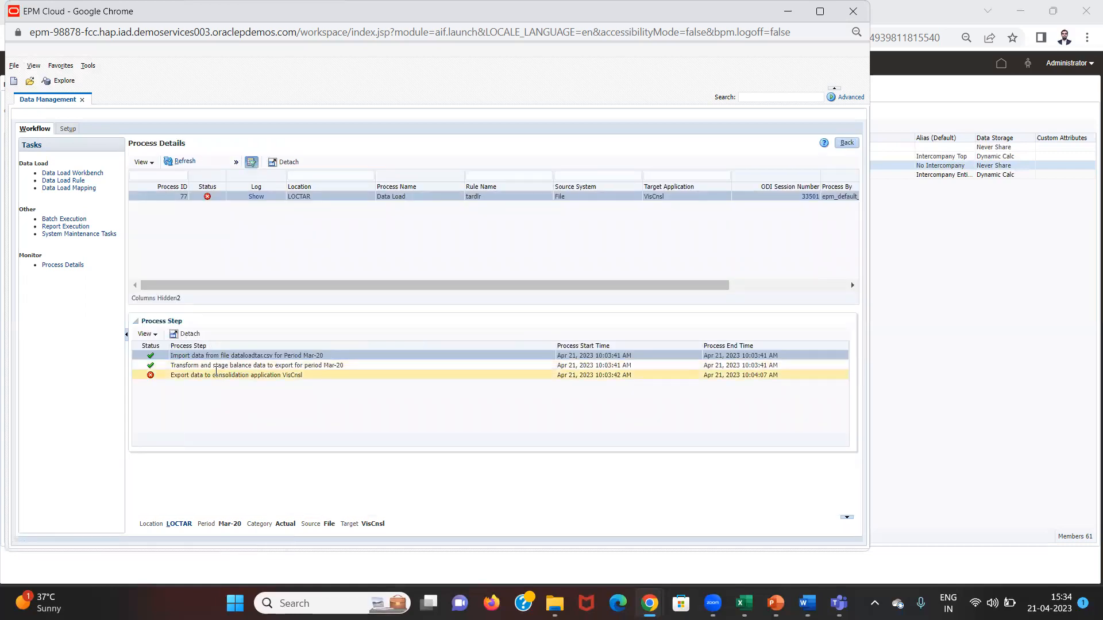
click(216, 373)
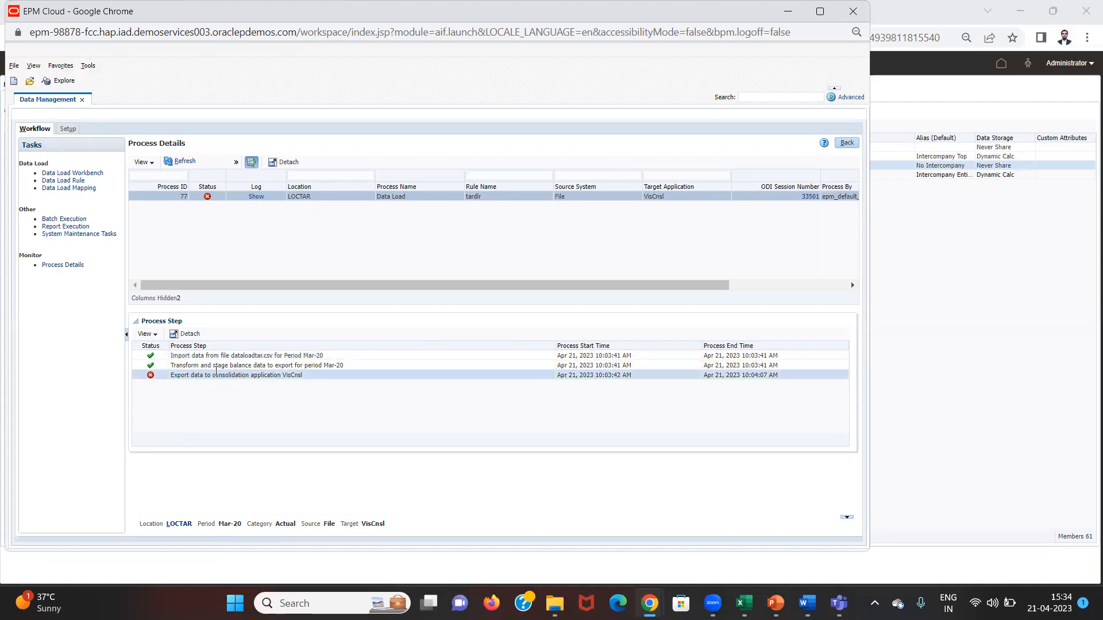
drag(689, 286, 806, 286)
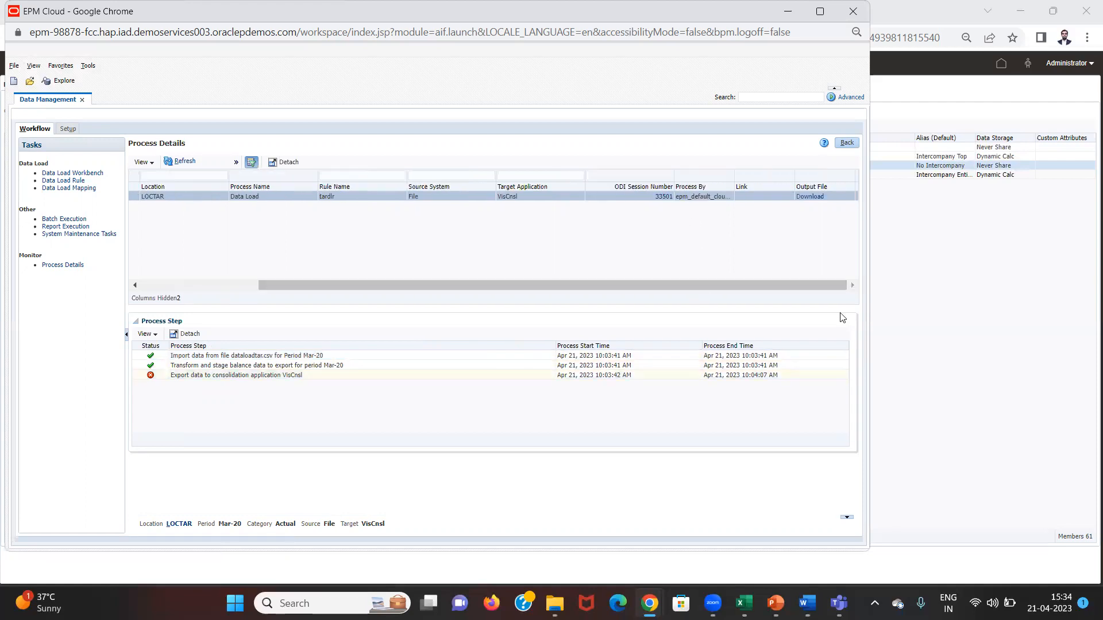
click(810, 196)
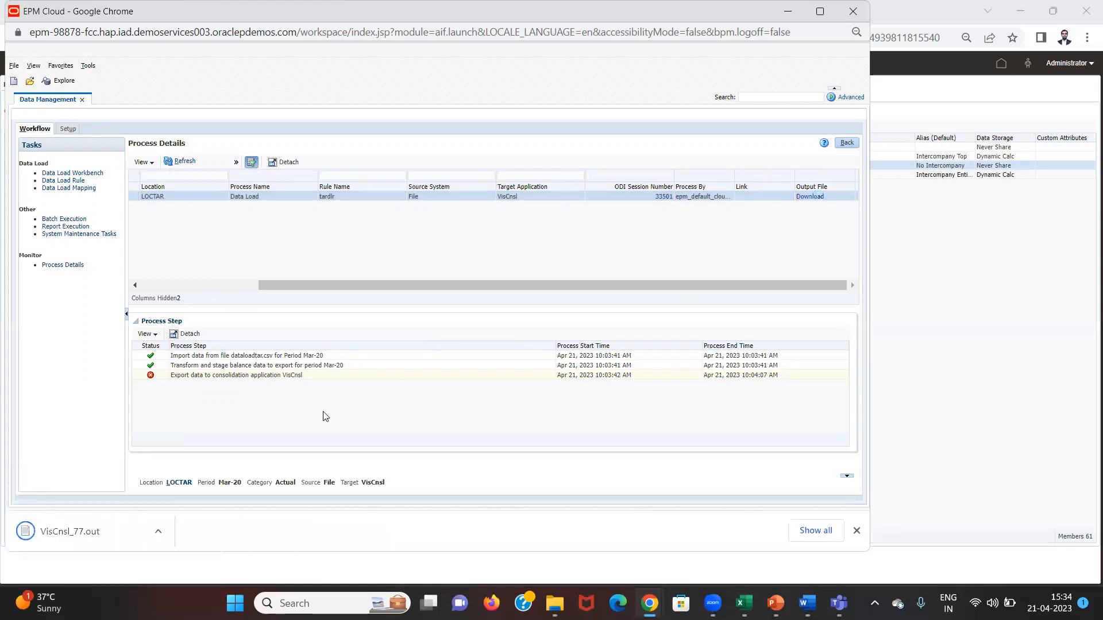
click(29, 531)
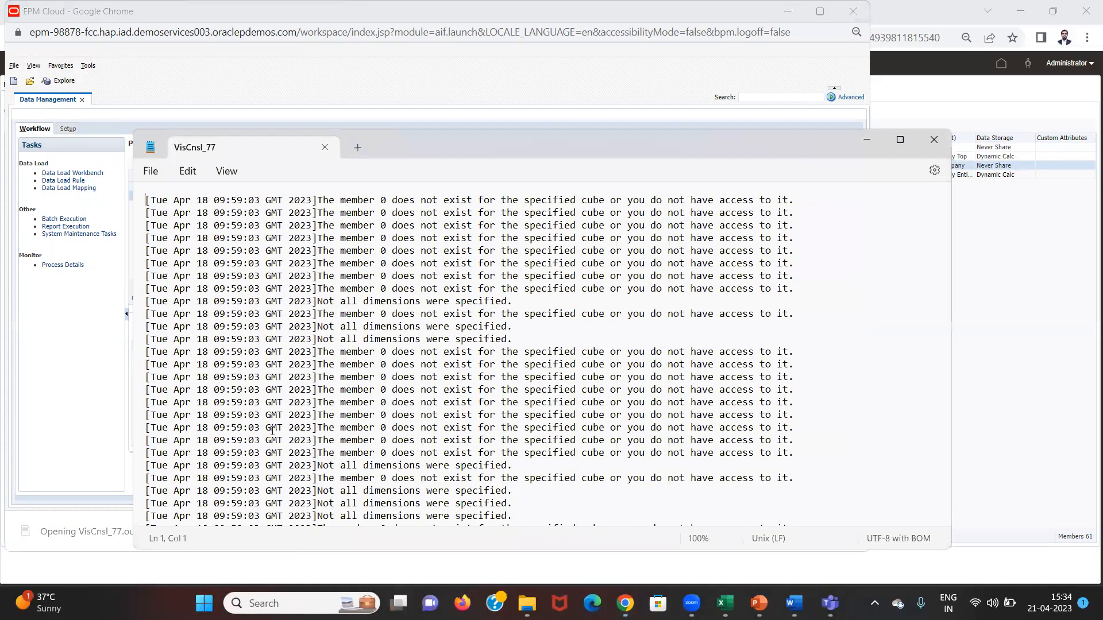
Read the VisCnsl_77 output log through to its last entries and close it.
click(273, 429)
click(272, 435)
key(Down)
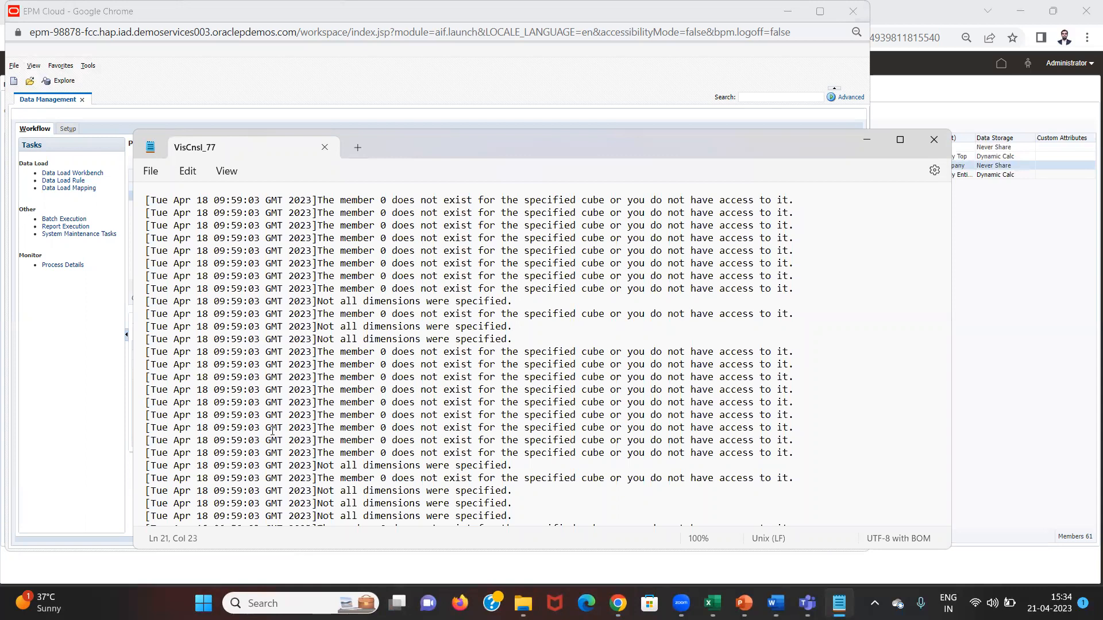
click(501, 491)
key(ctrl+End)
click(501, 492)
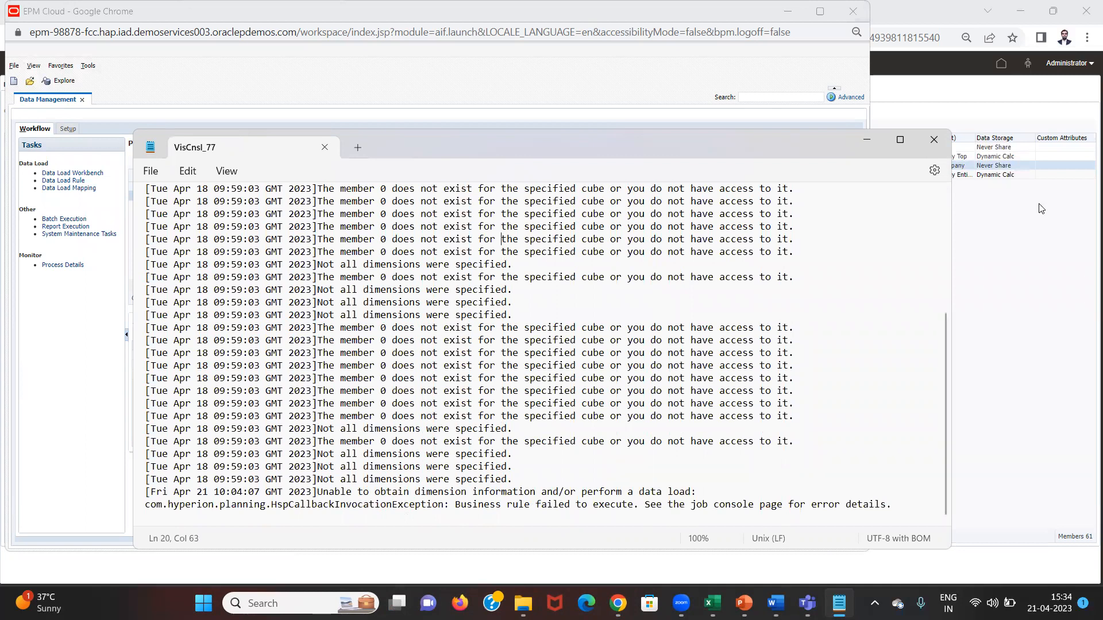
click(941, 145)
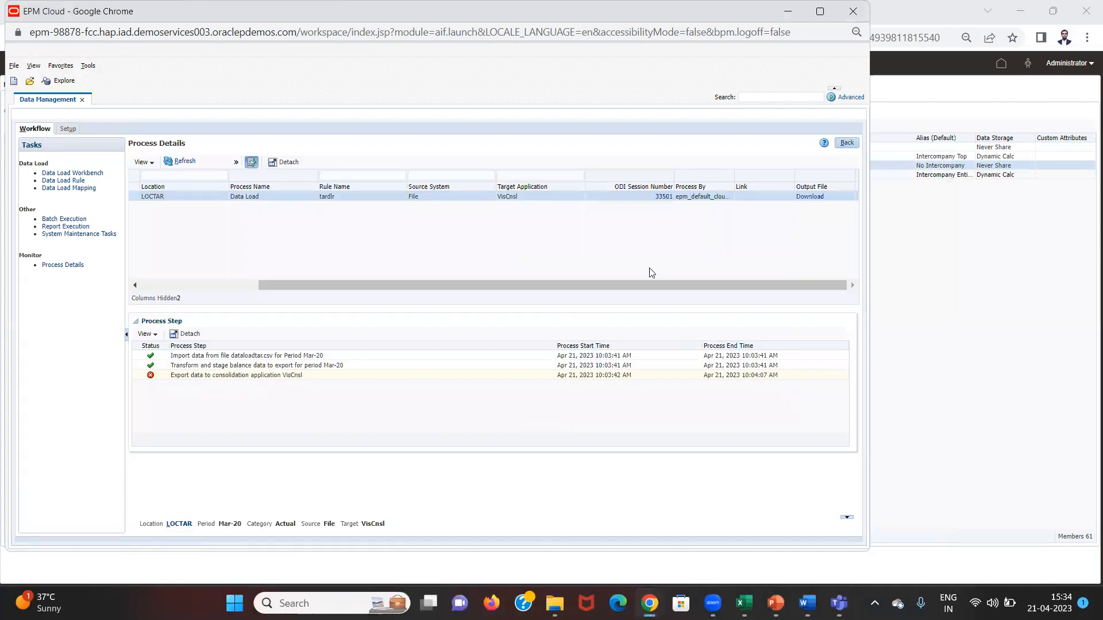
Switch to the Dimensions page of the VisCnsl application and display the Data Source dimension.
key(alt+Tab)
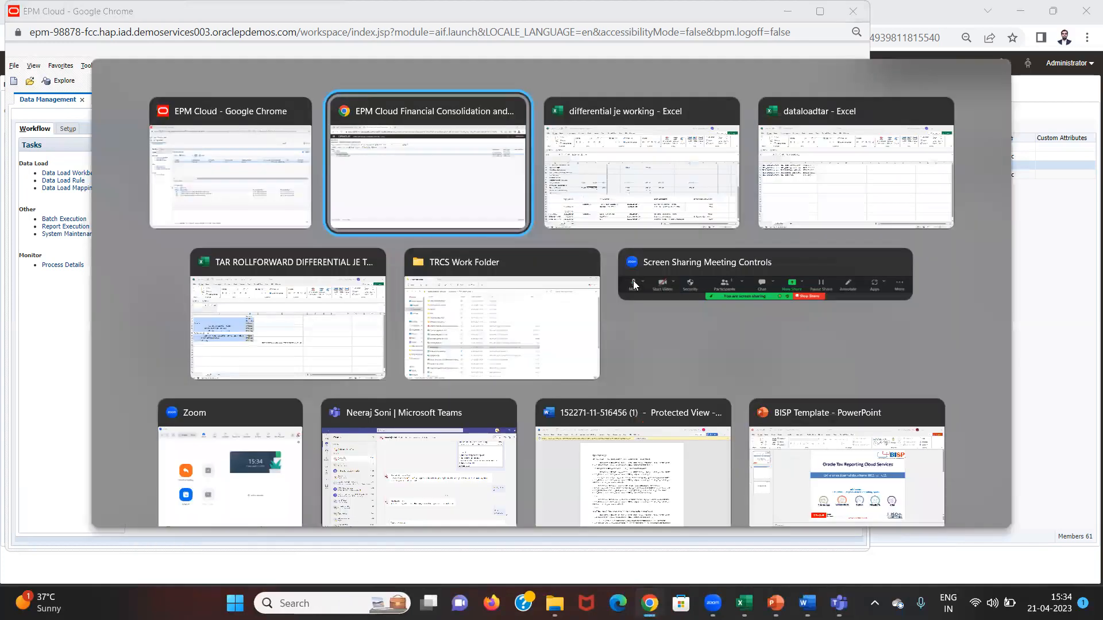
key(alt+Tab)
key(alt+Tab)
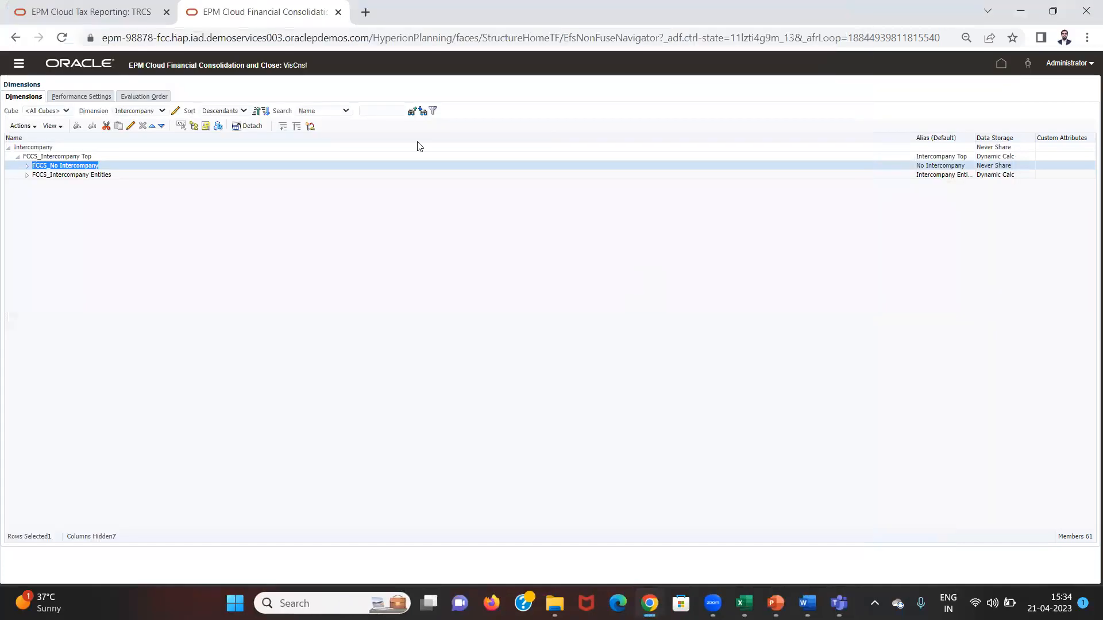
click(163, 111)
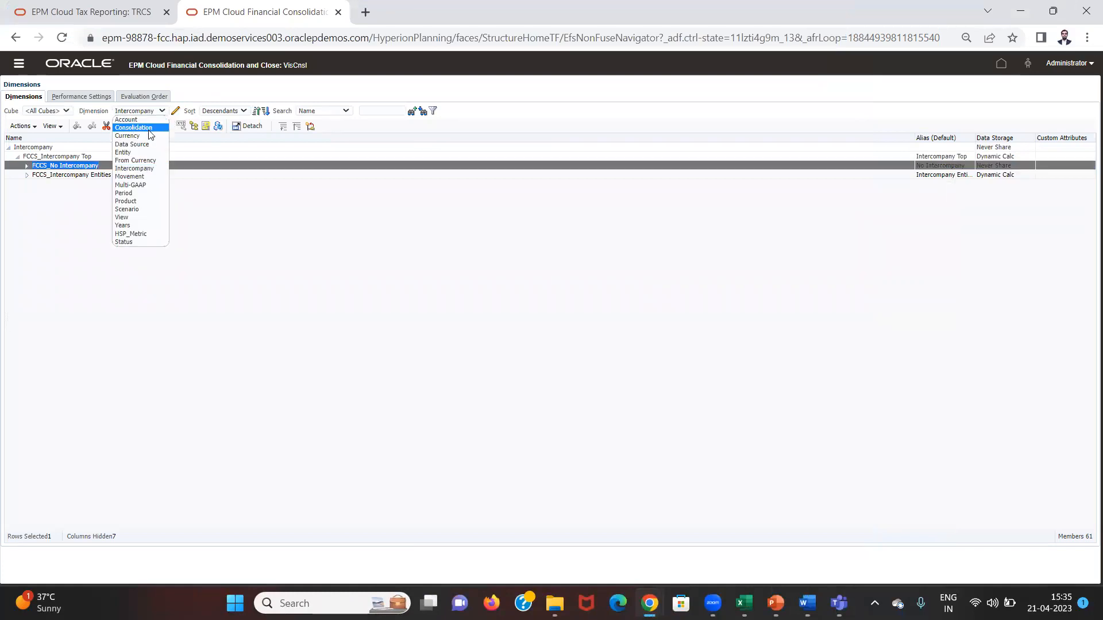
click(143, 141)
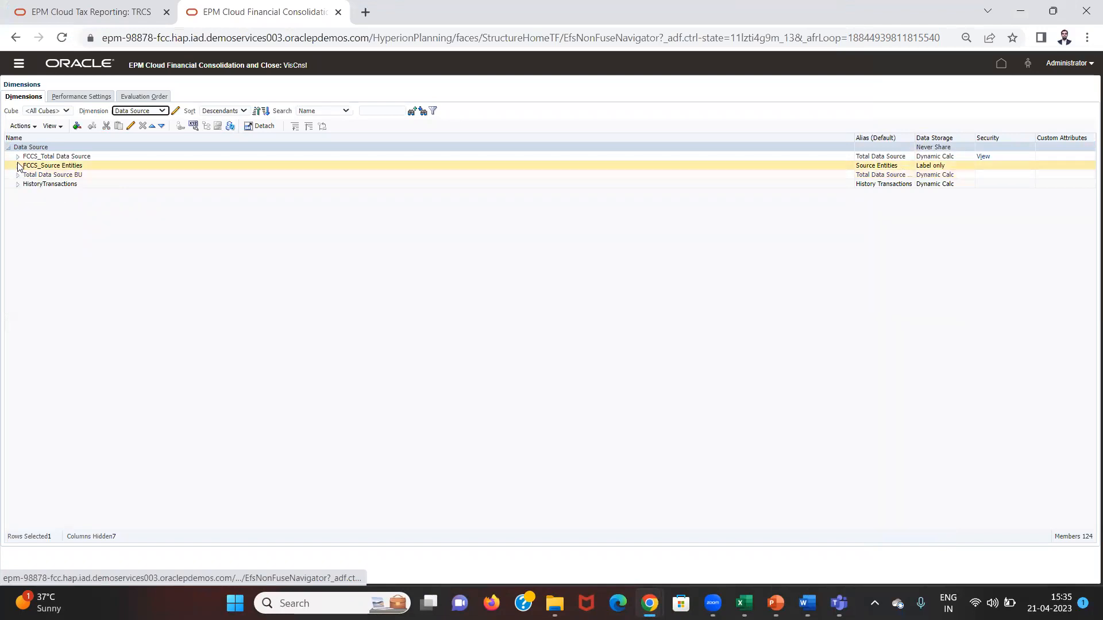
Expand the Data Source hierarchy through FCCS_Total Data Source and FCCS_TotalInputAndAdjusted to check the TAR Rollforward member.
click(18, 158)
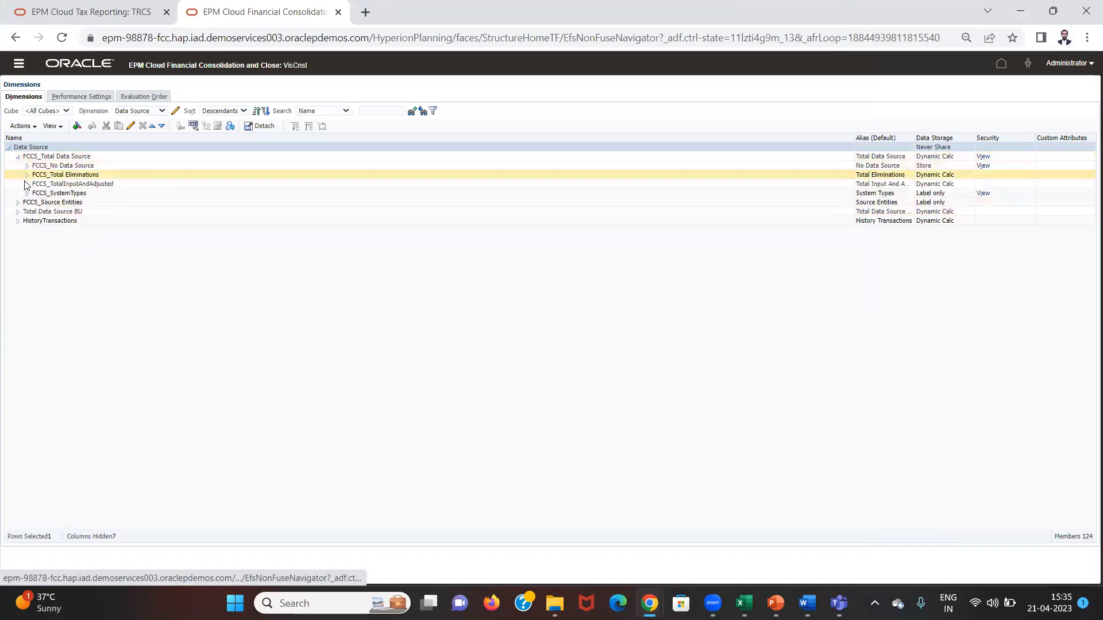
click(27, 185)
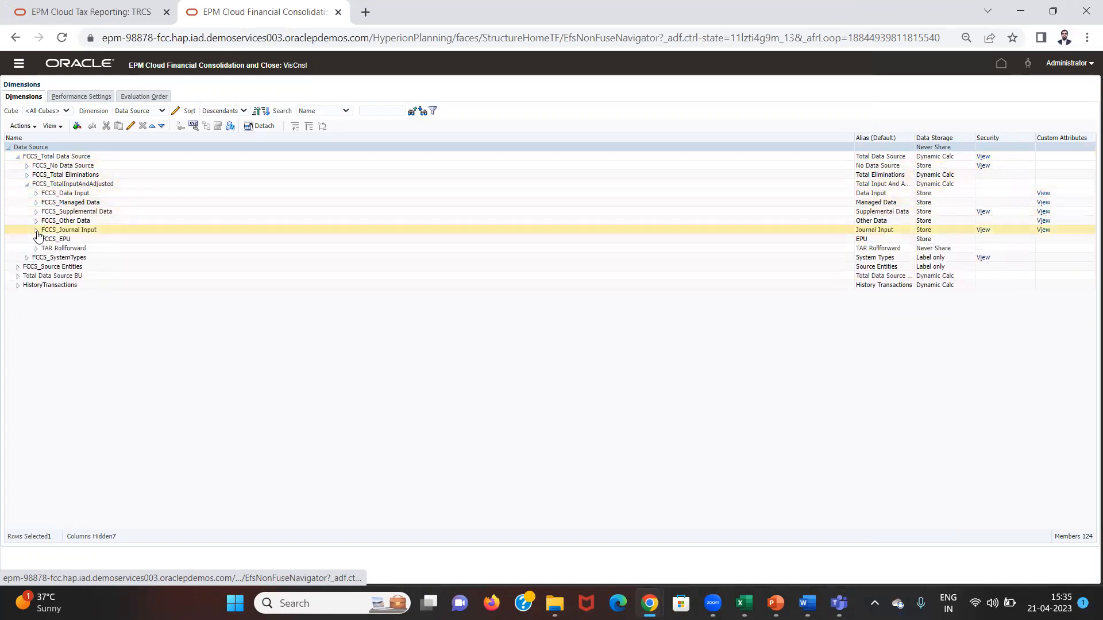
click(36, 249)
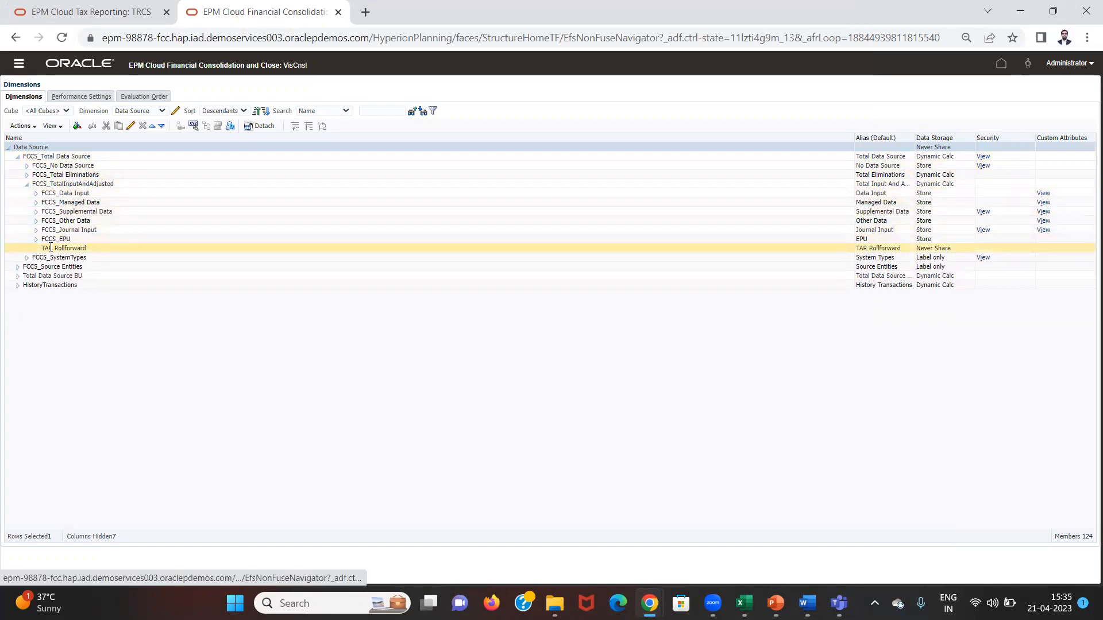
Switch to the Data Management window and review the LOCTAR data load mappings for the Data Source dimension and the Account dimension.
key(alt+Tab)
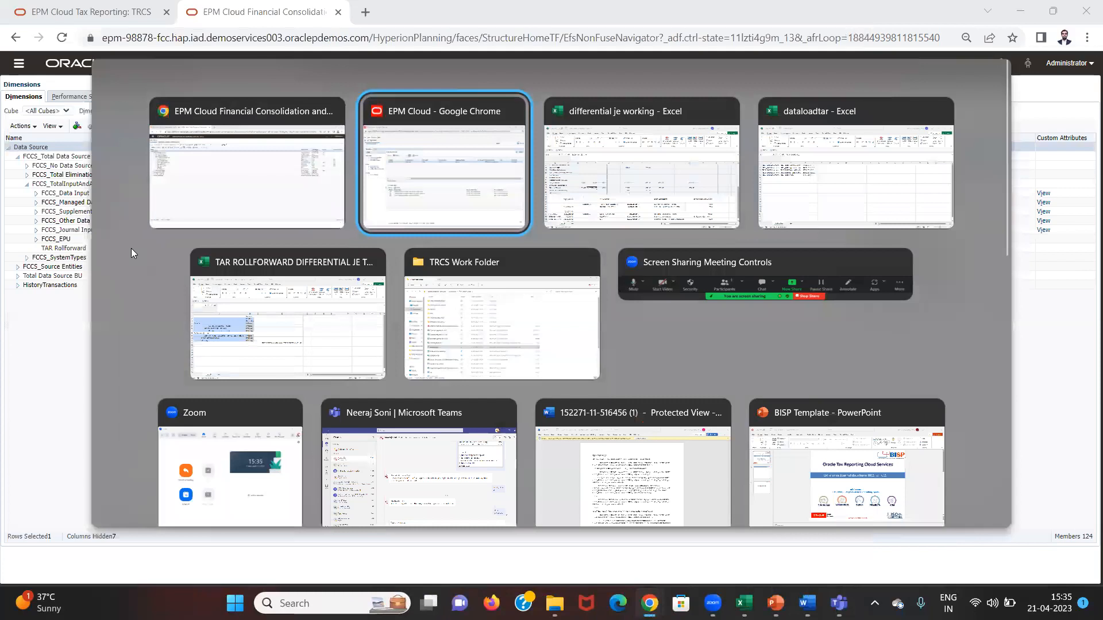
click(82, 194)
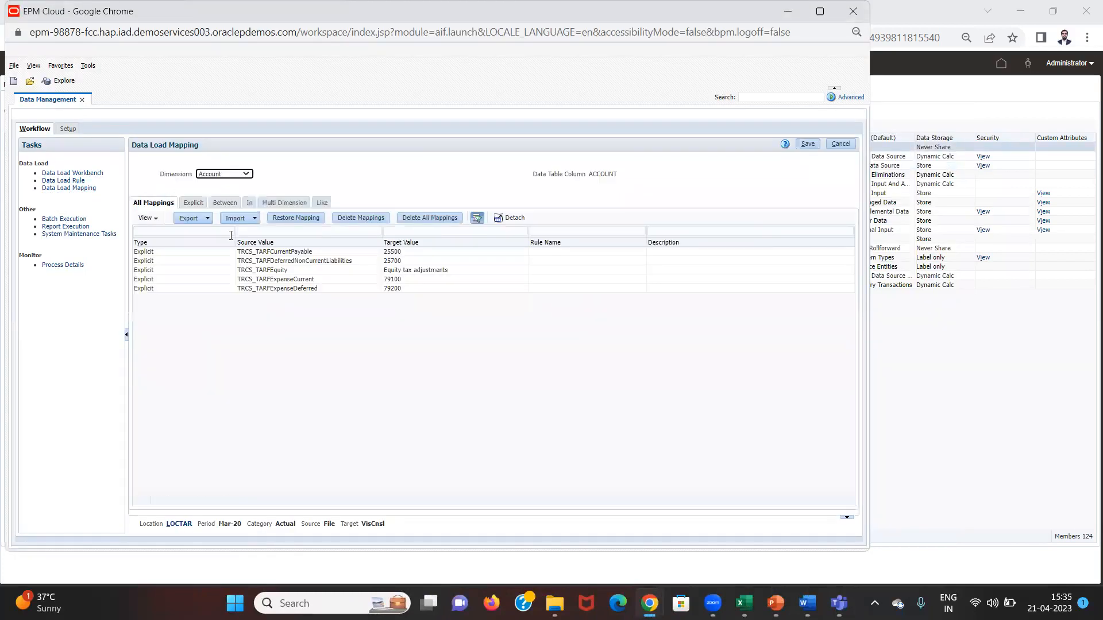
key(alt+Tab)
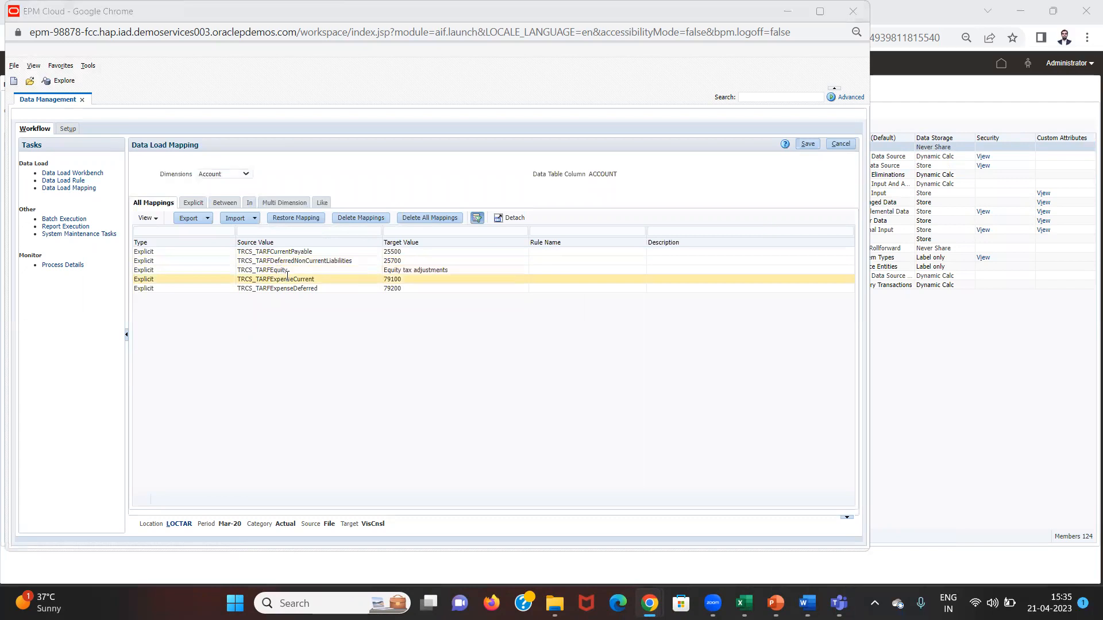
key(alt+Tab)
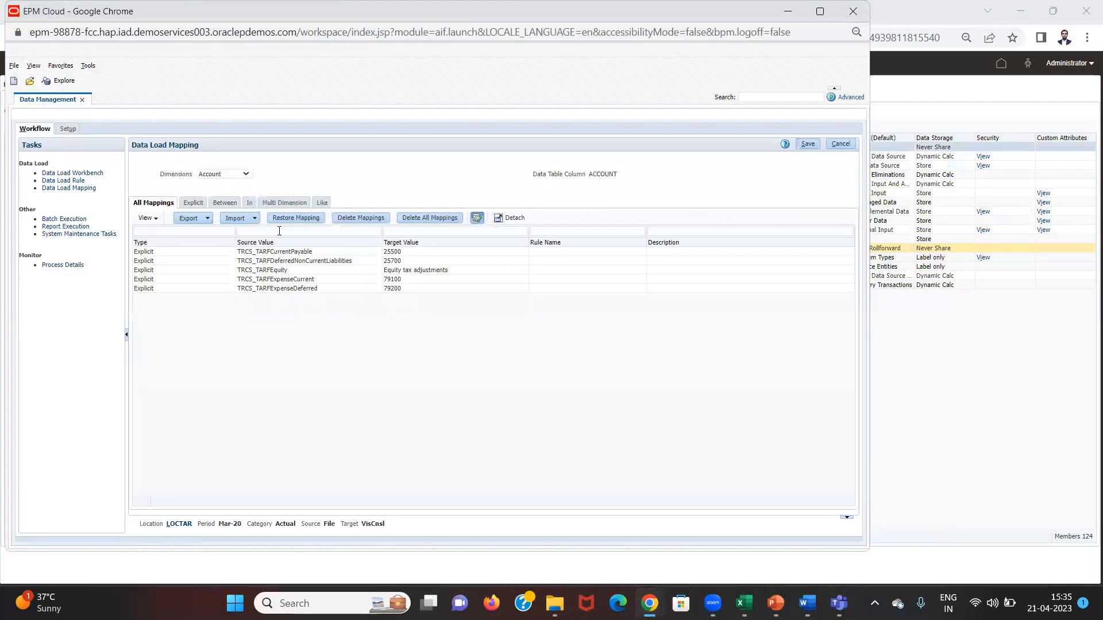
click(246, 174)
click(240, 199)
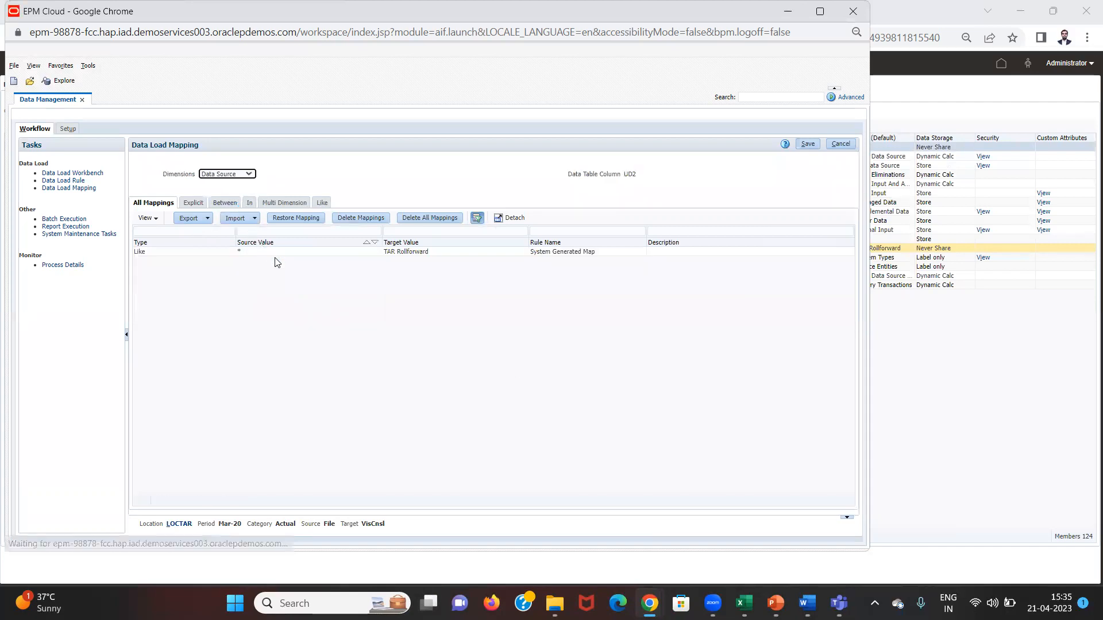
click(239, 175)
click(232, 184)
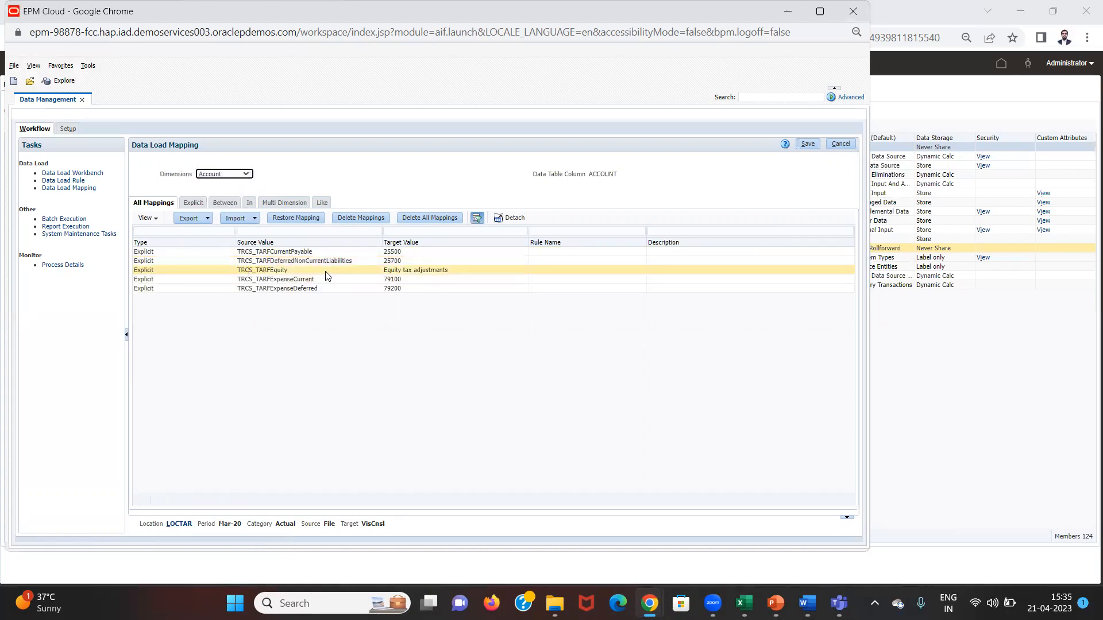
Return to the VisCnsl Dimensions page, display the Account dimension and set the member search to Both.
key(alt+Tab)
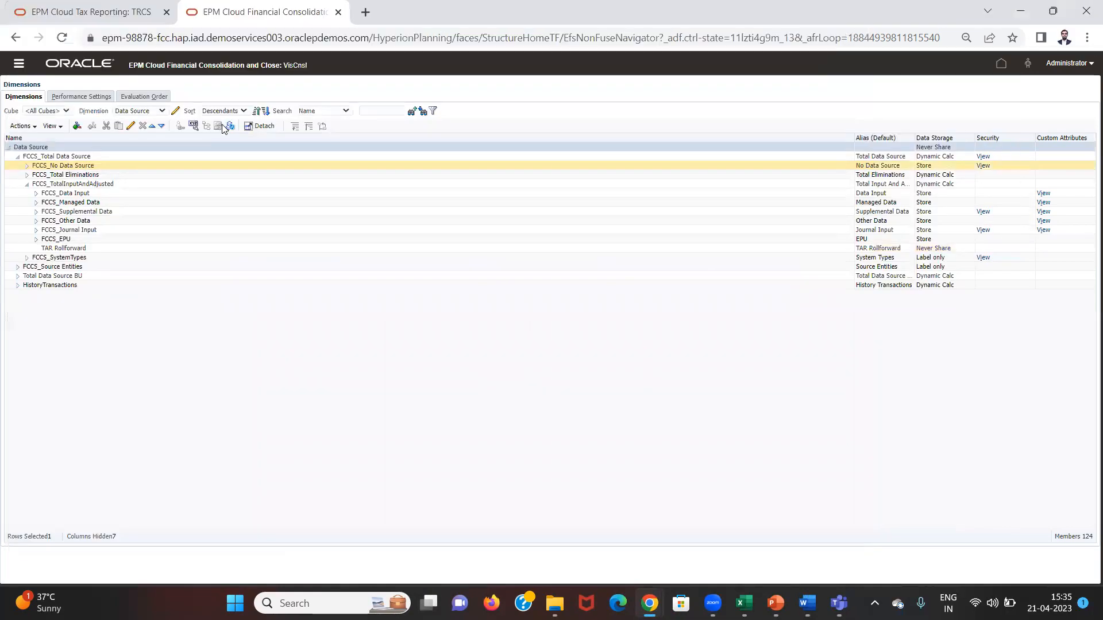
click(139, 111)
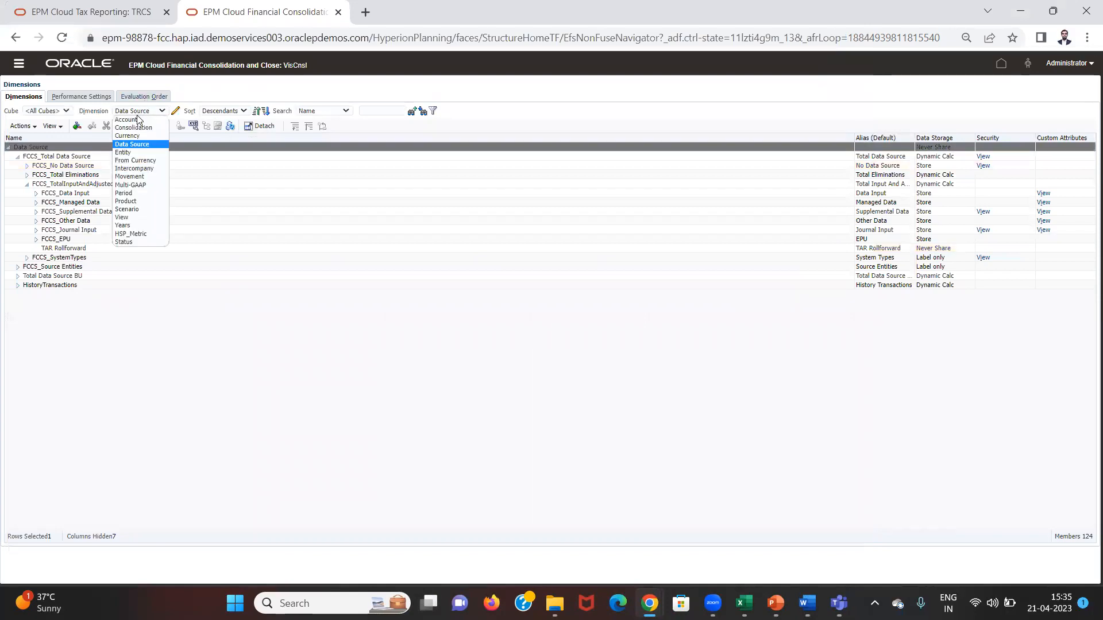
click(135, 121)
click(321, 110)
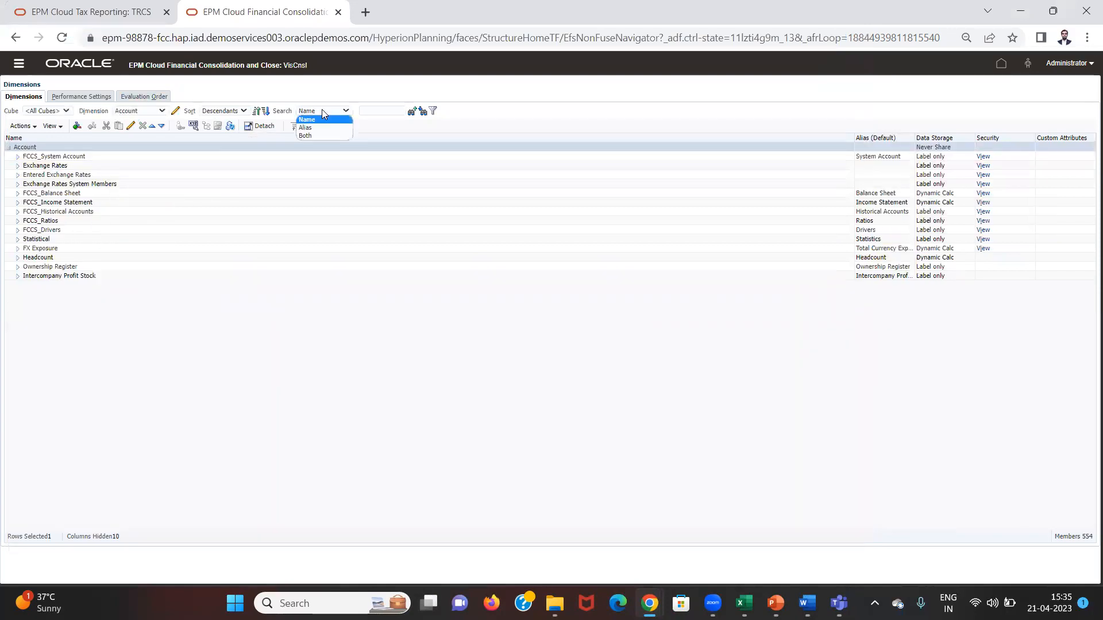
Copy the target value Equity tax adjustments from the account mapping and search the Account dimension for it twice.
key(alt+Tab)
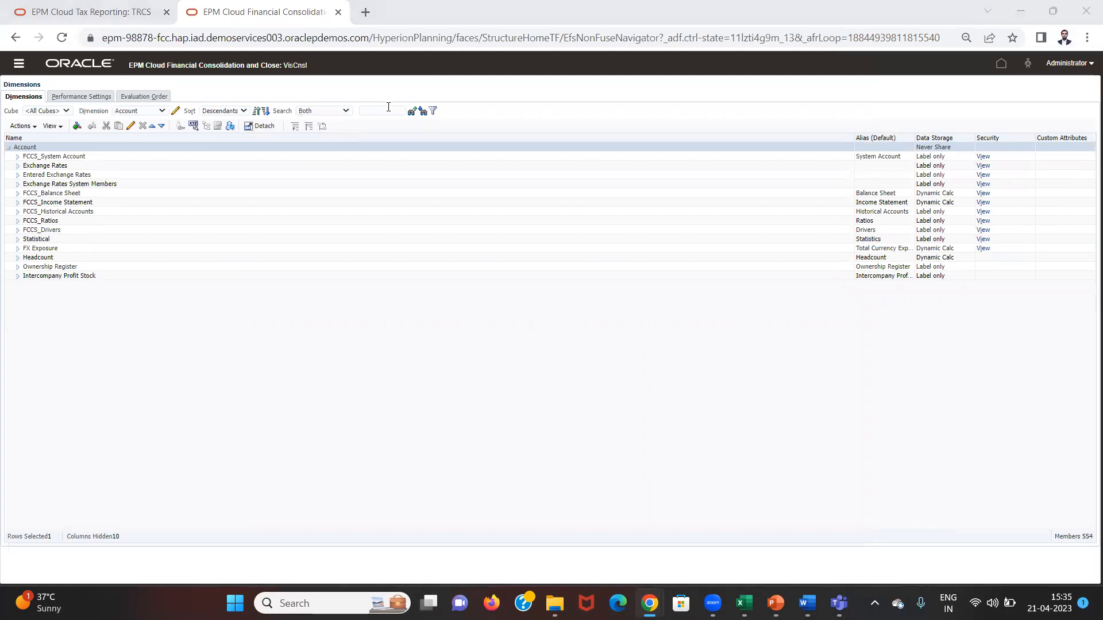
click(388, 268)
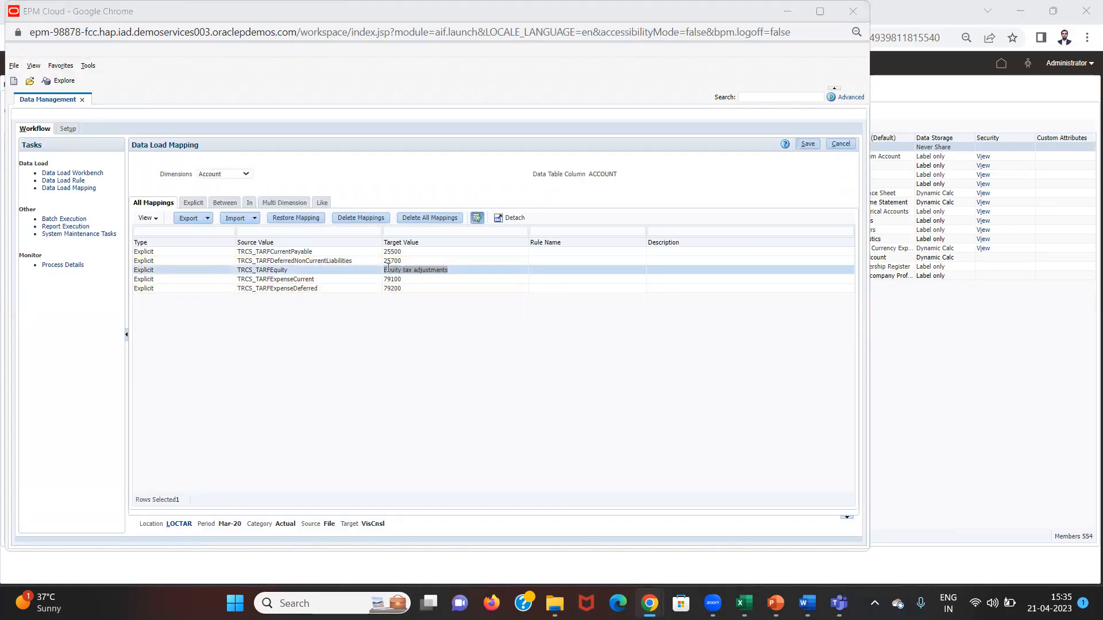
key(alt+Tab)
click(374, 111)
key(ctrl+v)
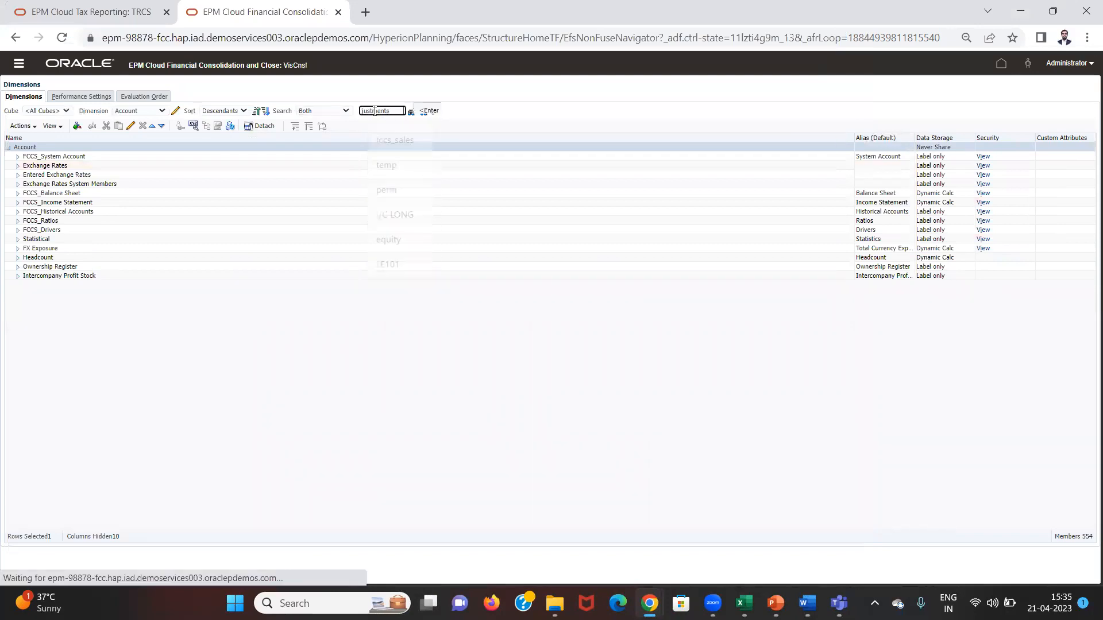
click(425, 111)
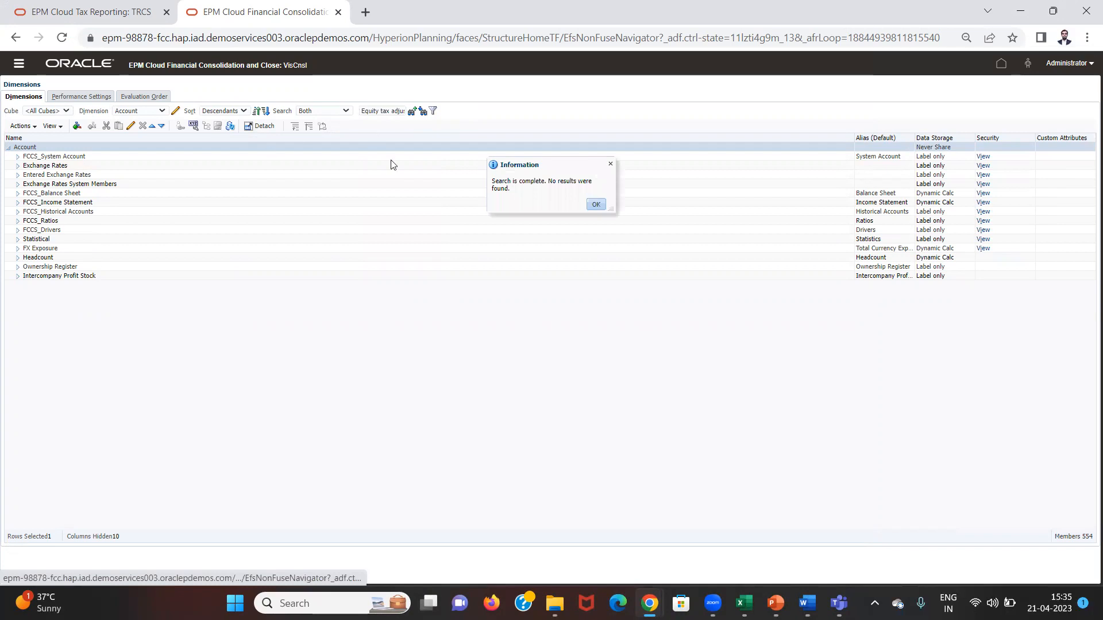
click(599, 204)
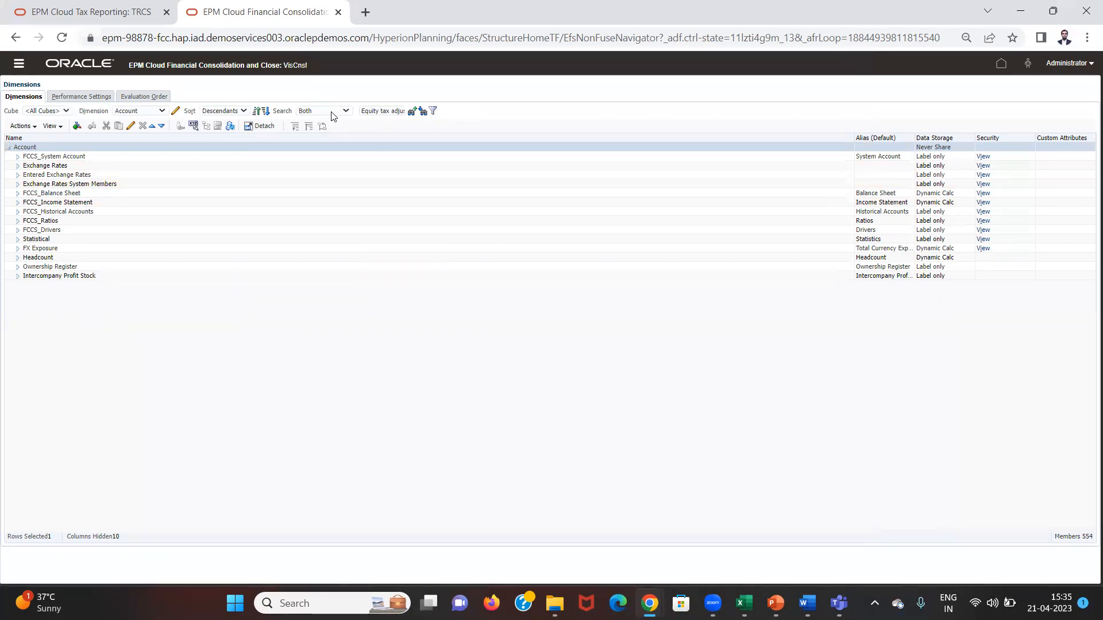
click(387, 114)
click(424, 113)
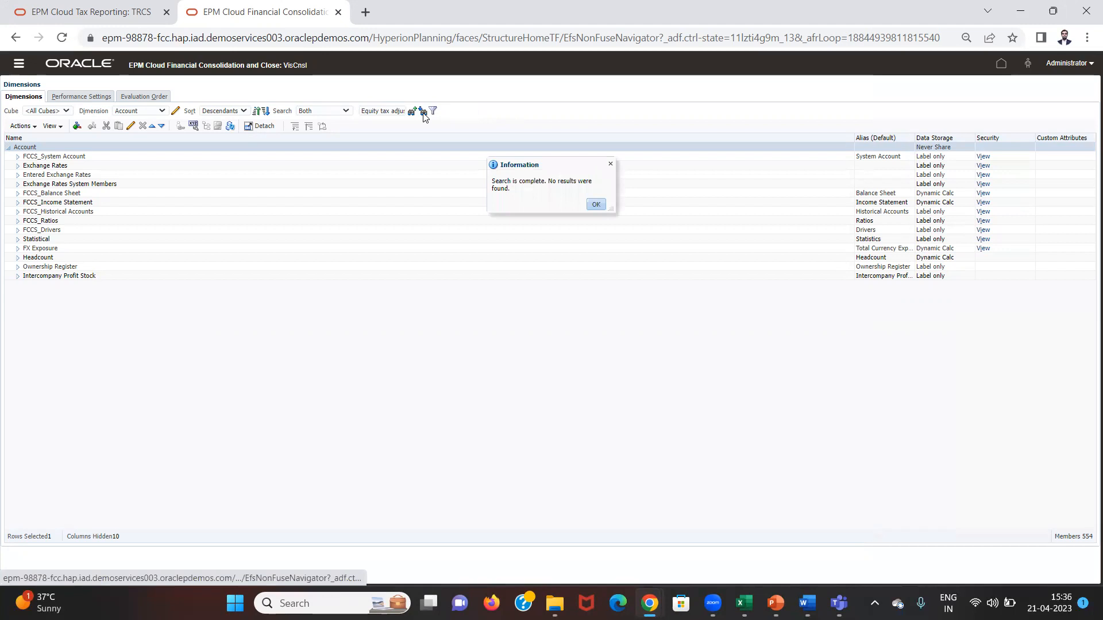
Compare the Equity tax adjustments mapping with the FCCS account names in the differential je working workbook, and return to the Dimensions page.
key(alt+Tab)
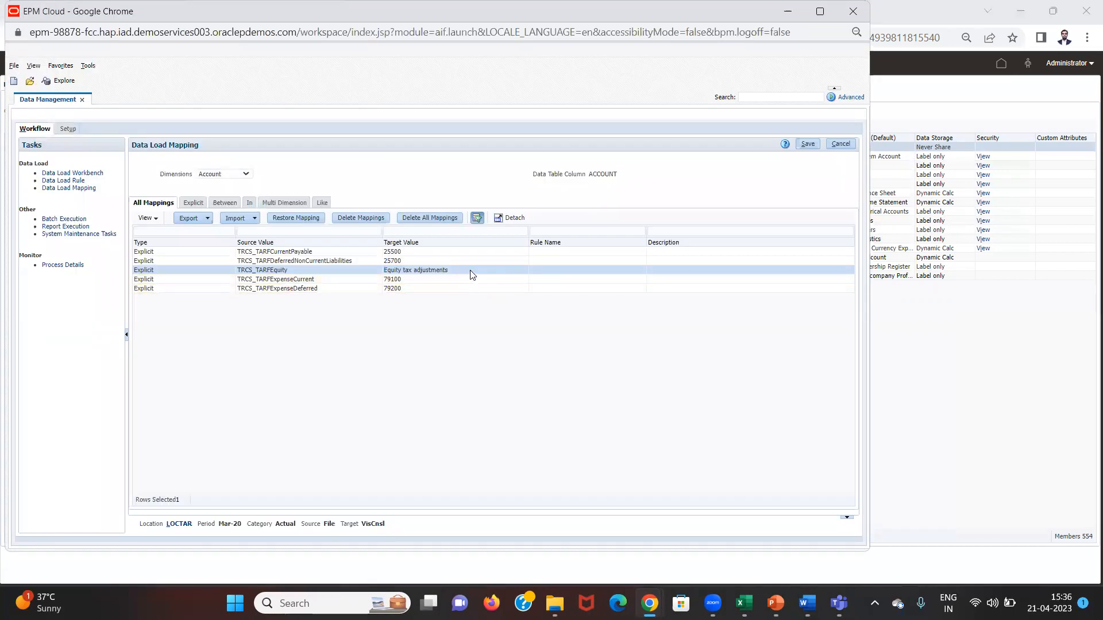
key(alt+Tab)
key(Tab)
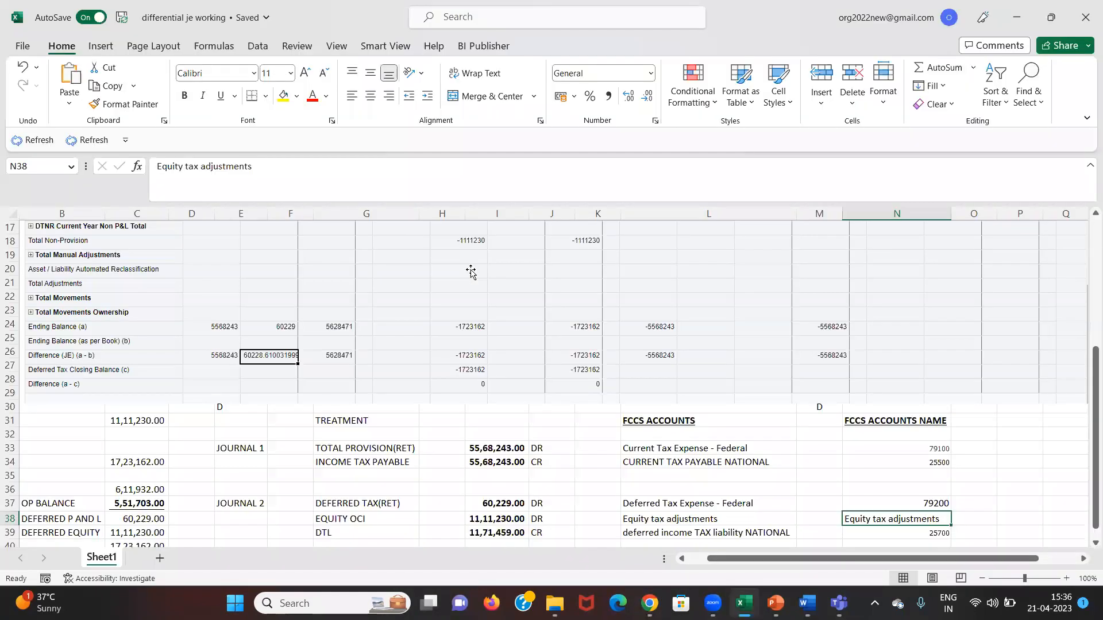
key(alt+Tab)
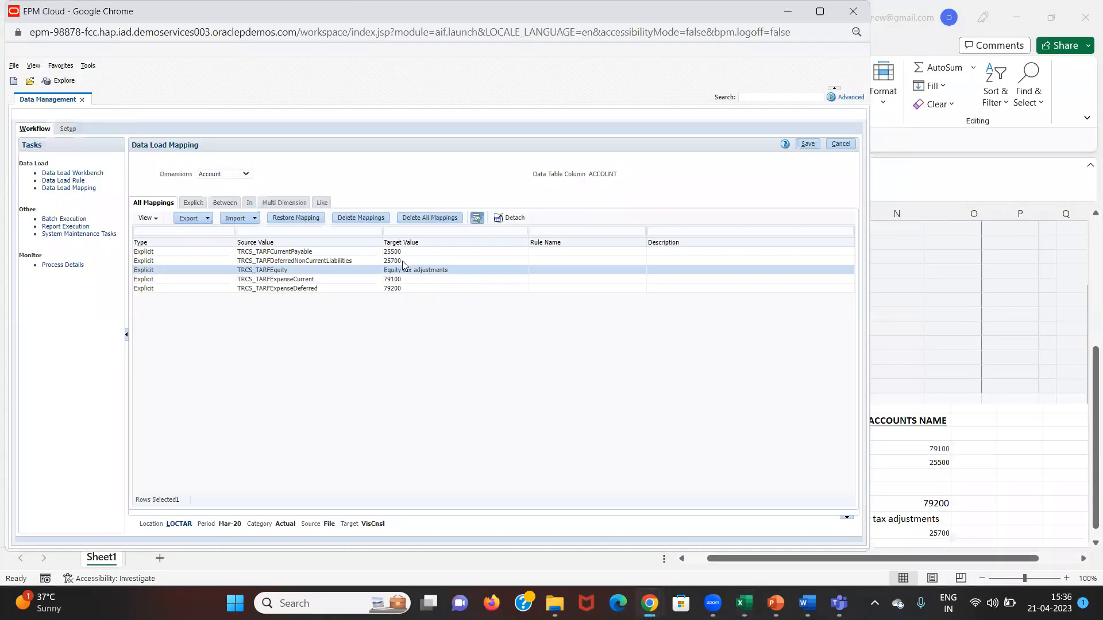
key(alt+Tab)
key(Tab)
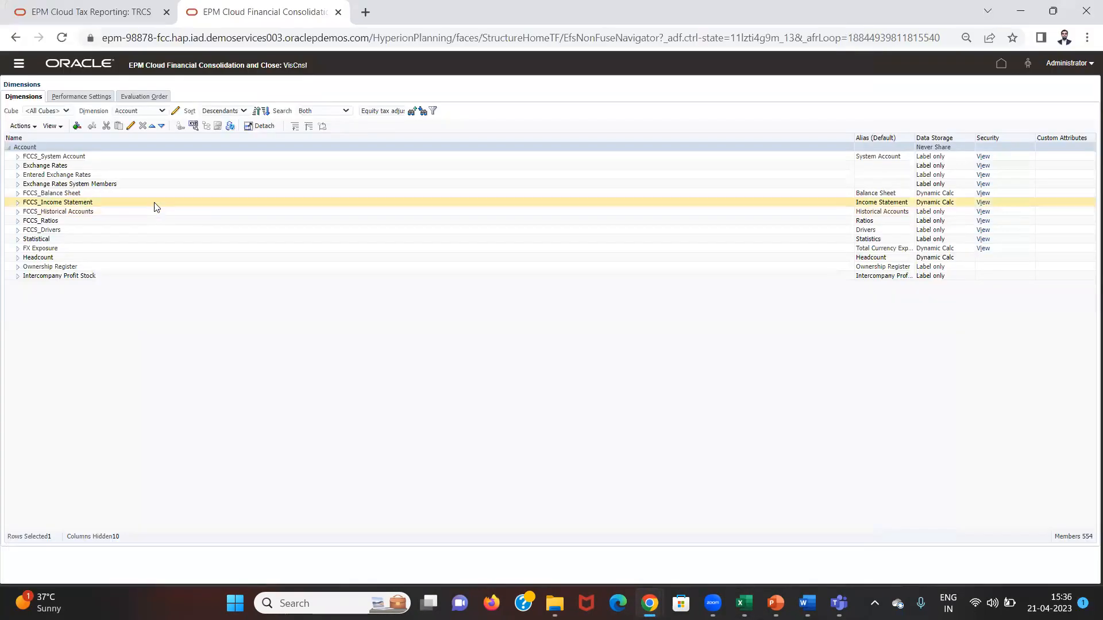
Expand FCCS_Balance Sheet through FCCS_Total Equity, FCCS_Owners Equity and FCCS_Other Reserves to Equity tax adjustments under FCCS_Total Other Comprehensive Income.
click(18, 193)
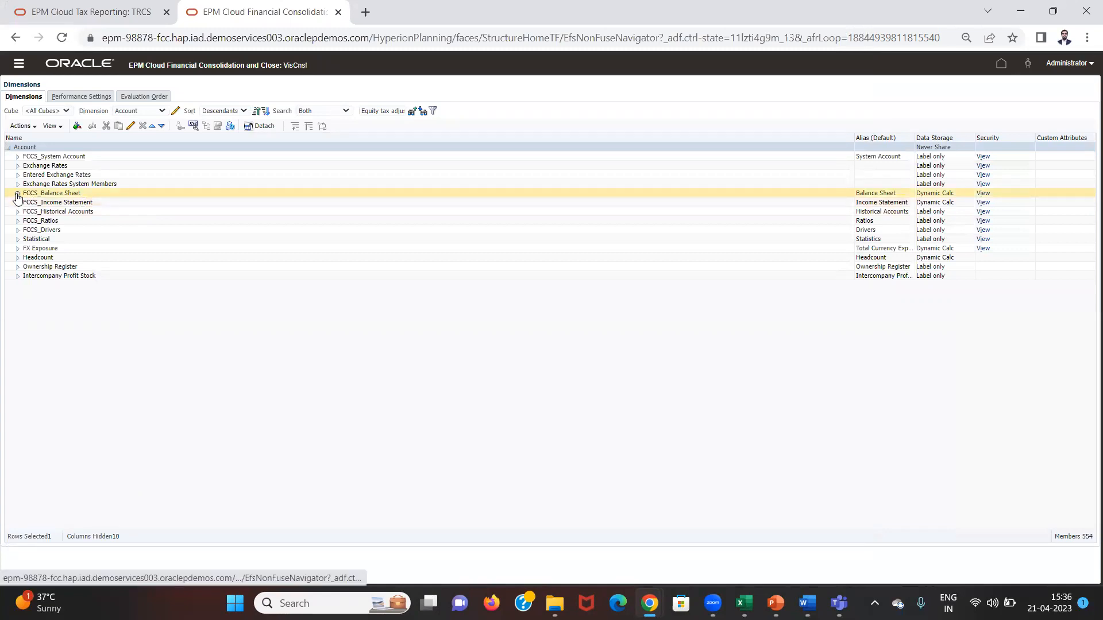
click(26, 202)
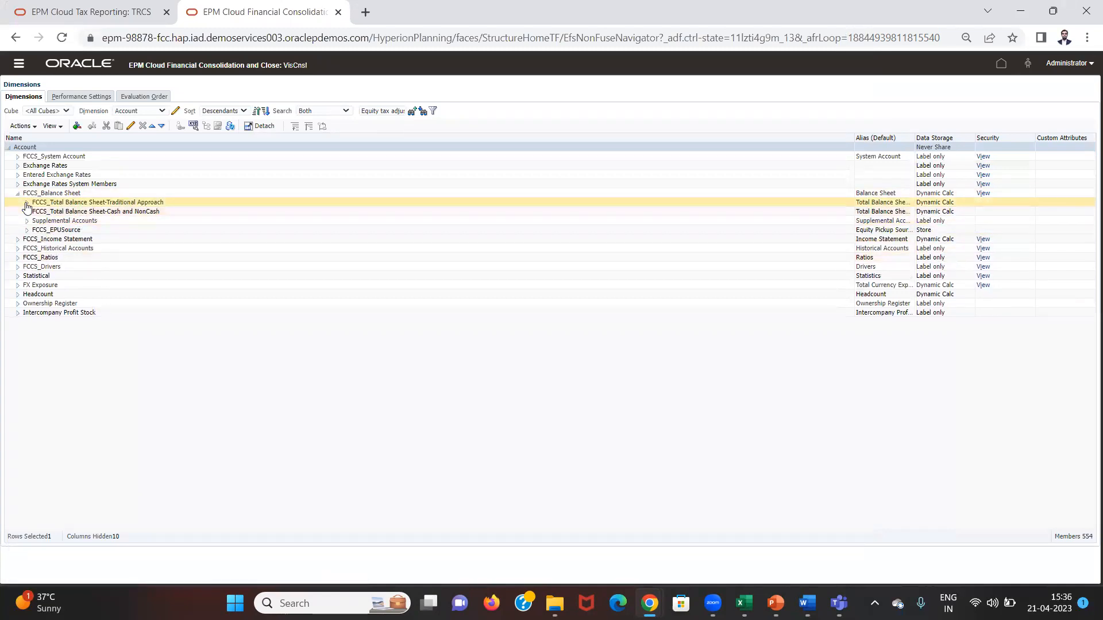
click(33, 212)
click(35, 221)
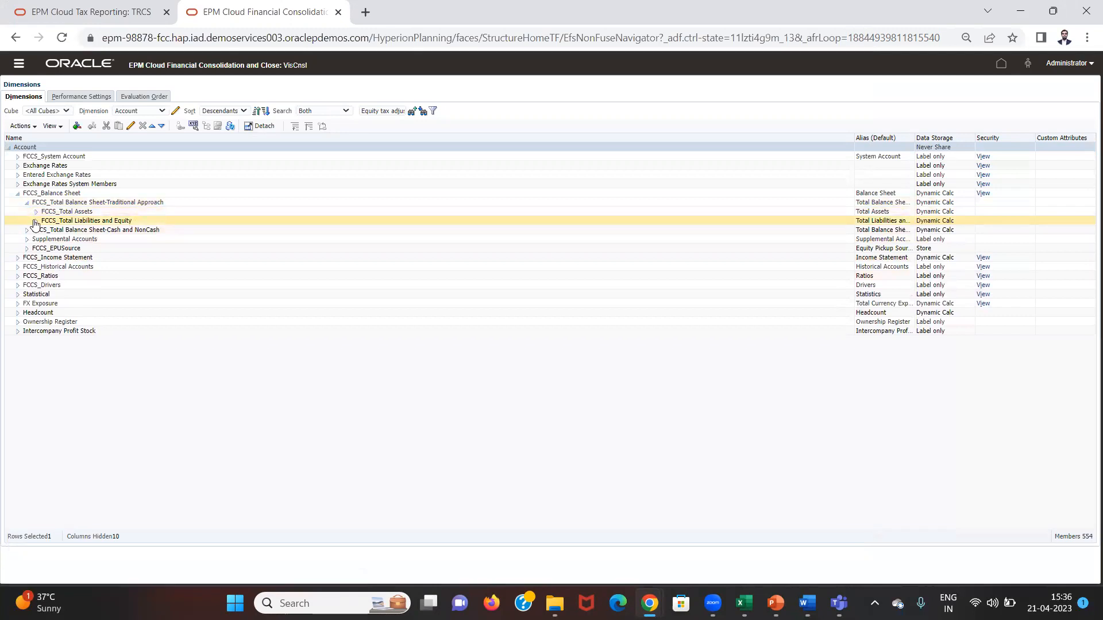
click(44, 240)
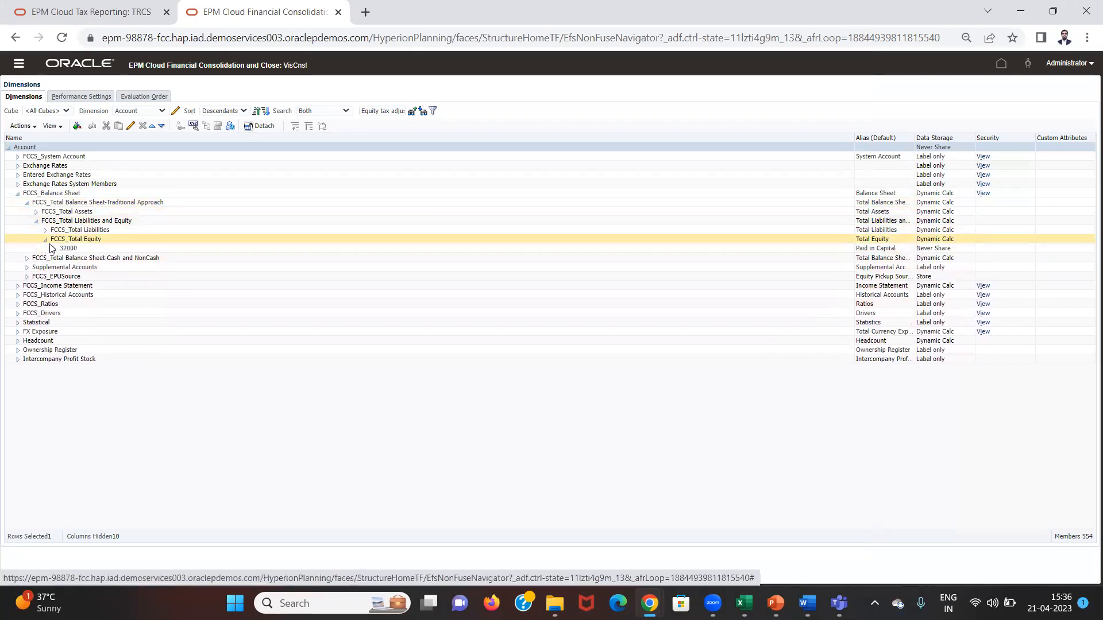
click(53, 314)
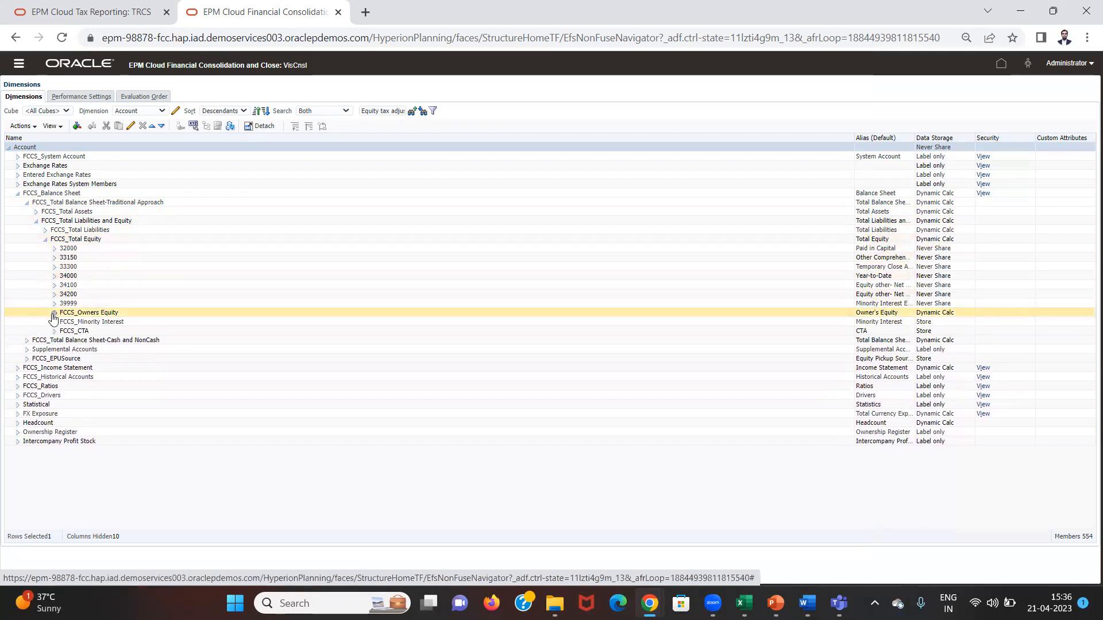
click(63, 340)
click(62, 350)
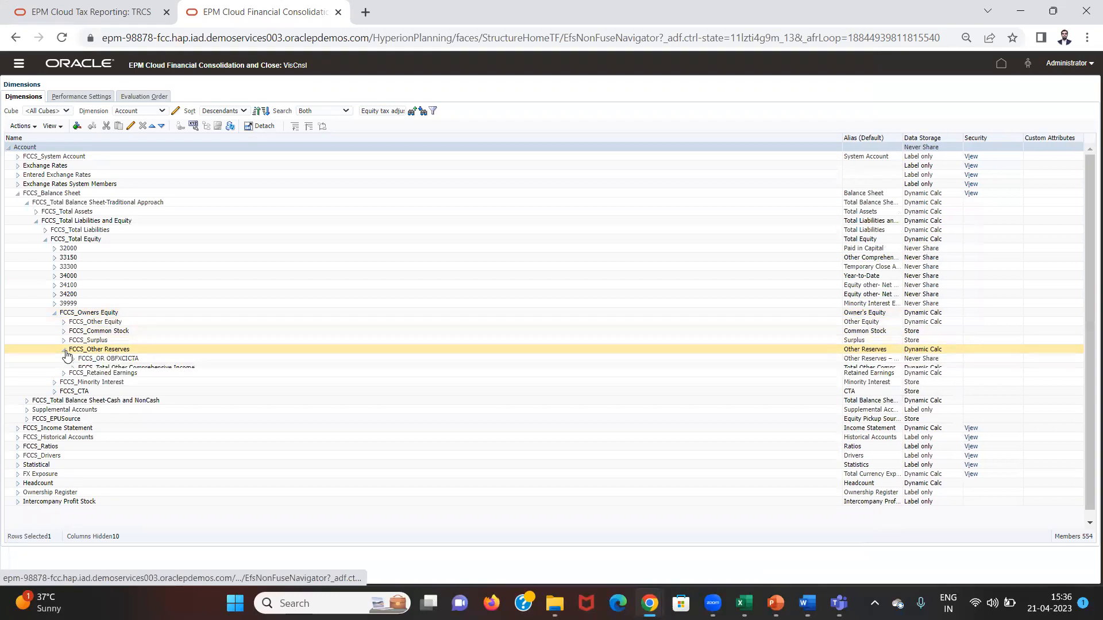
click(73, 369)
click(73, 369)
click(86, 387)
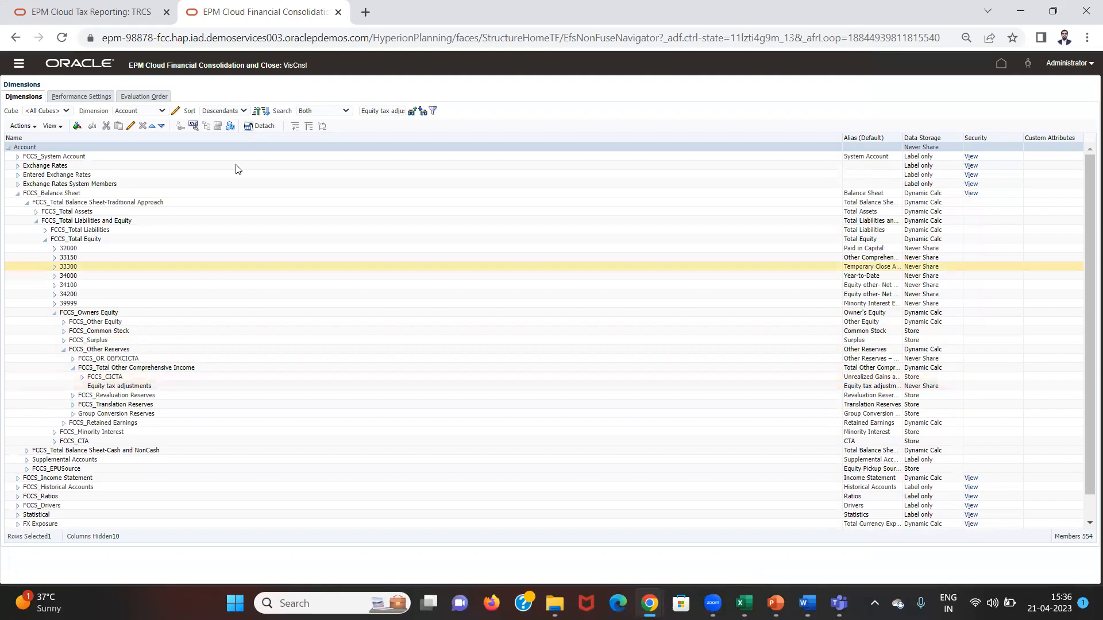
Remove the last character of the Equity tax adjustments search text and search the Account dimension again.
click(379, 110)
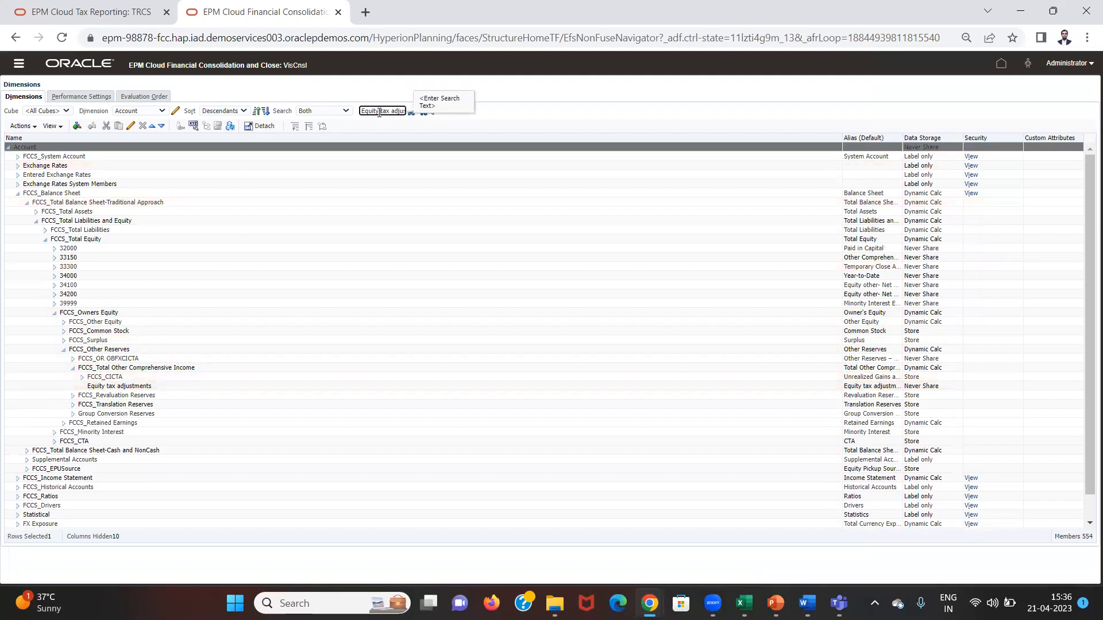
key(End)
key(BackSpace)
click(423, 113)
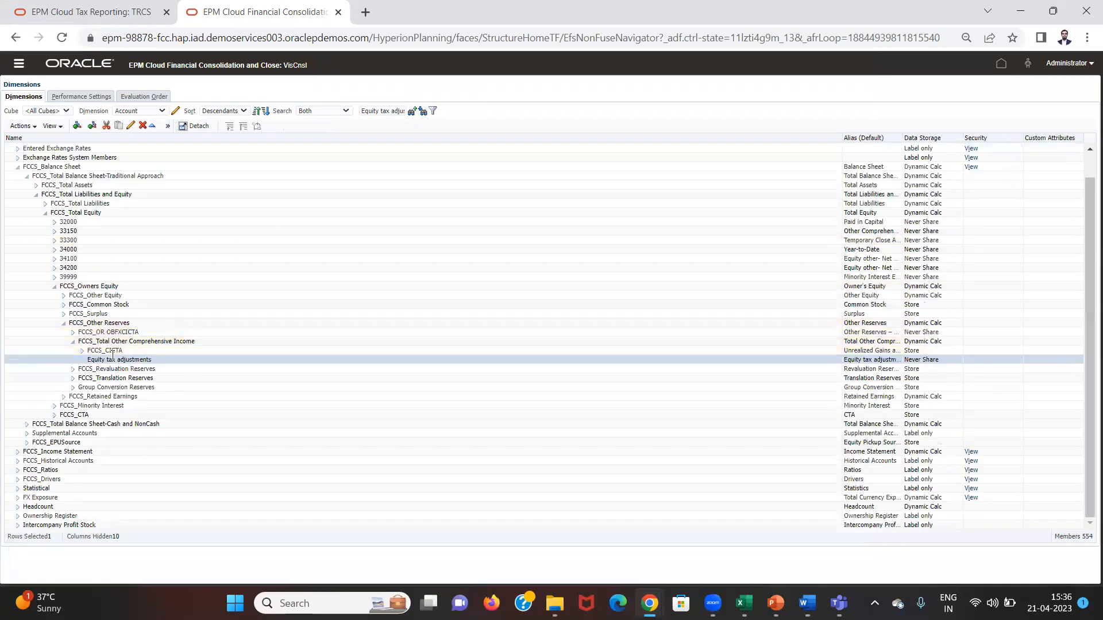
Compare the Equity tax adjustments target value in the Account mapping with the member in the Account dimension hierarchy.
key(alt+Tab)
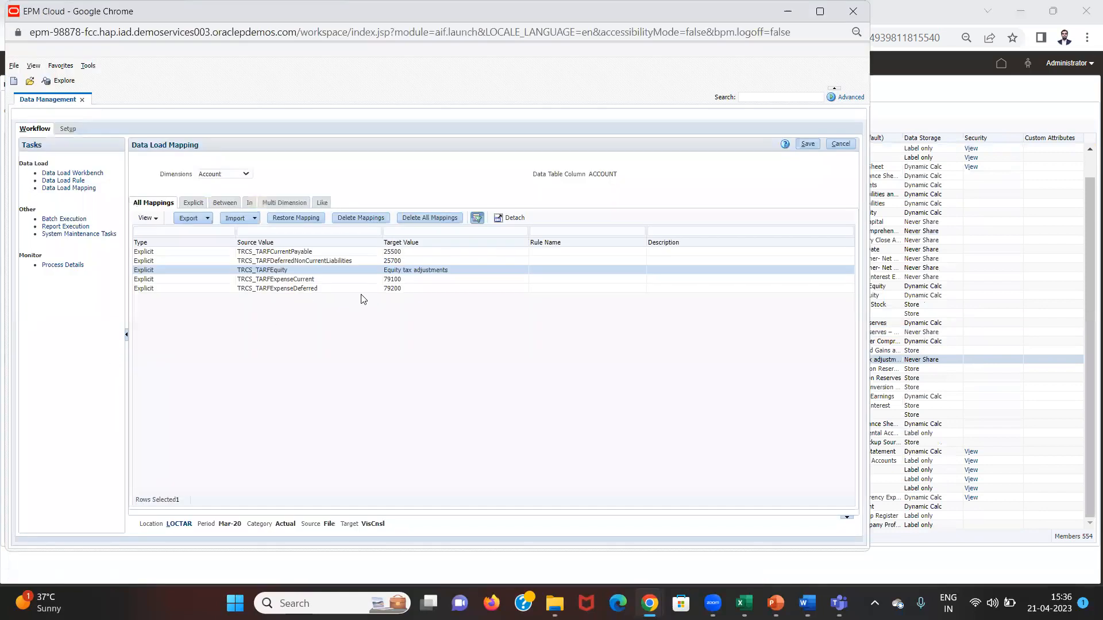
key(alt+Tab)
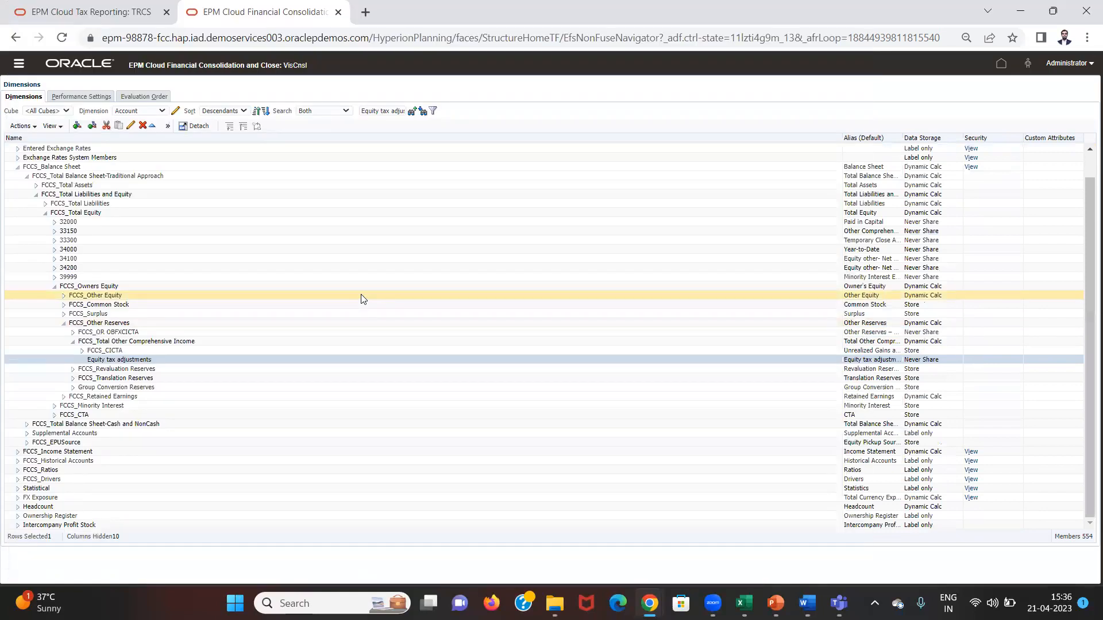
key(alt+Tab)
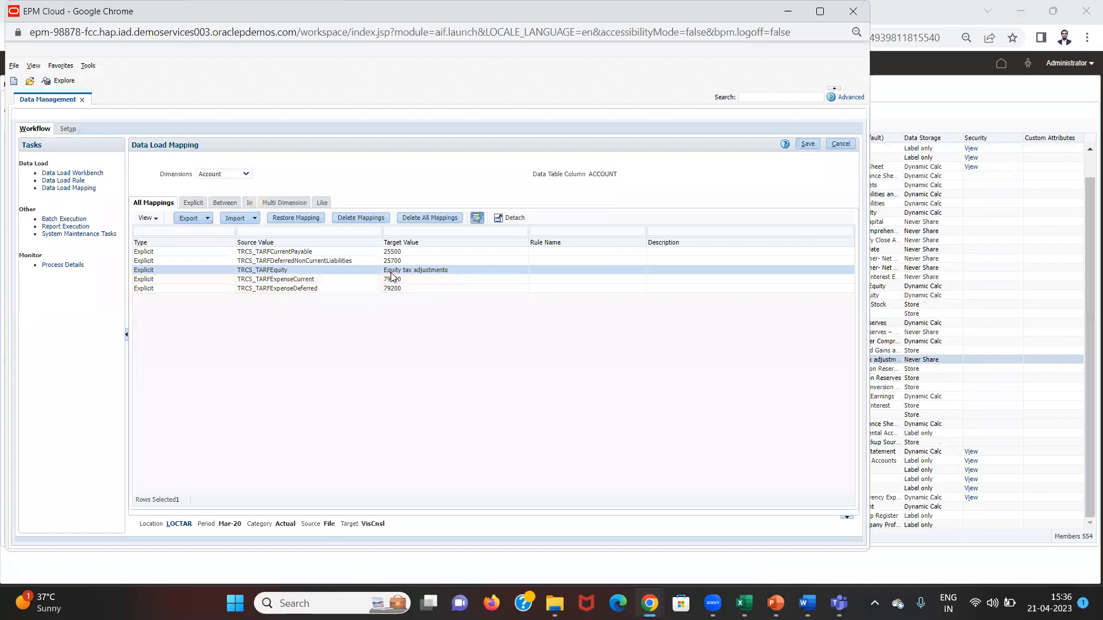
Add a Like mapping for the Data dimension with source *, target * and rule name 11, and save it.
click(216, 174)
click(212, 190)
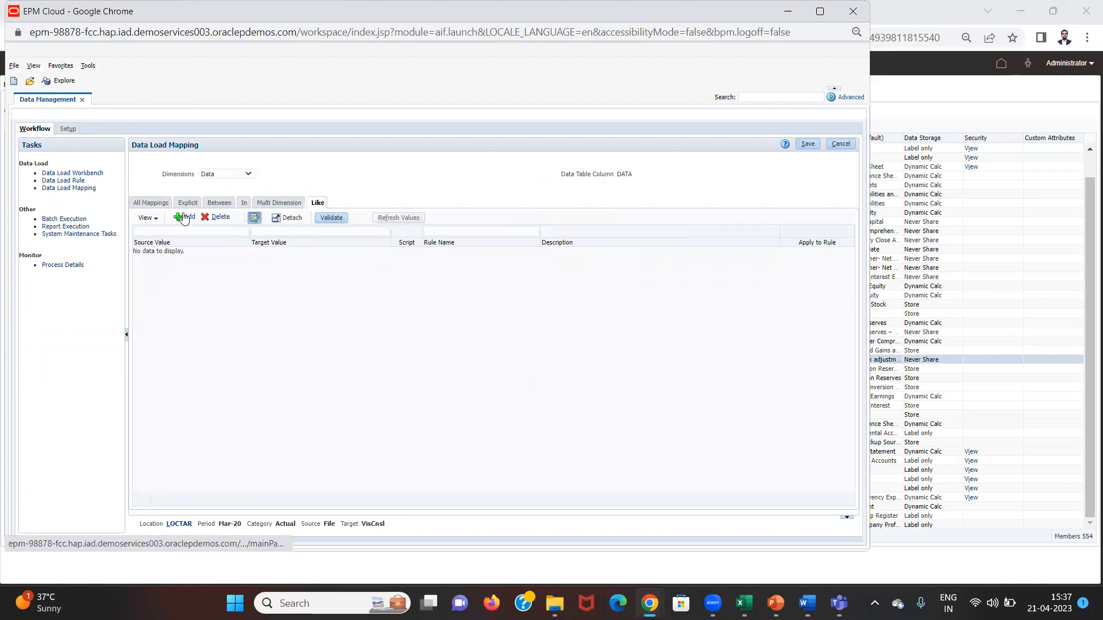
click(183, 217)
click(192, 254)
text(*)
key(Tab)
text(*)
key(Tab)
key(Tab)
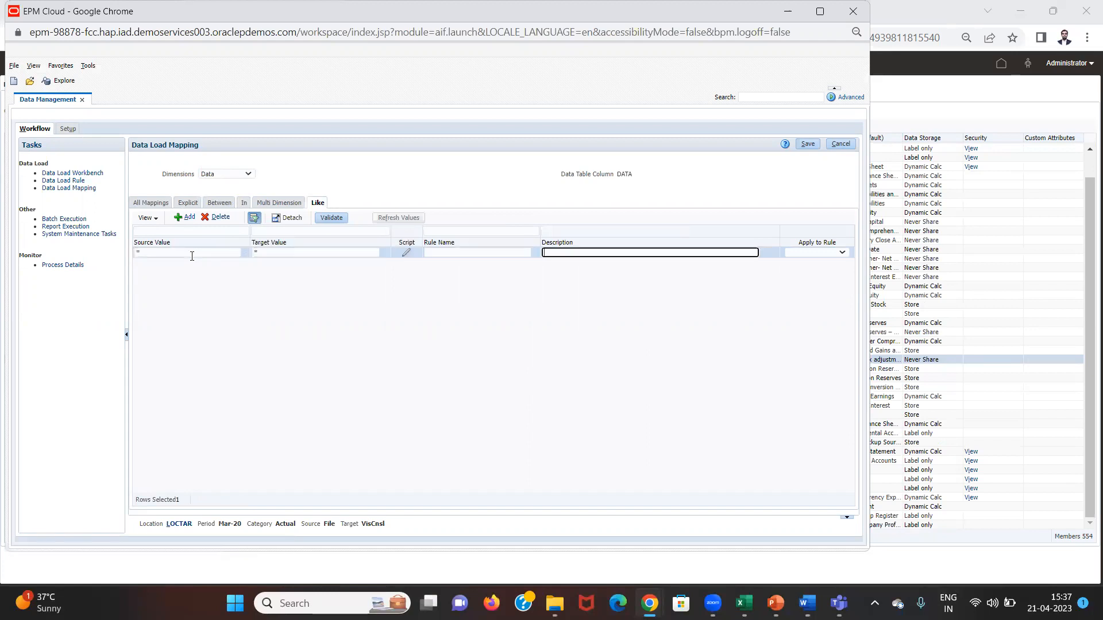
key(shift+Tab)
text(11)
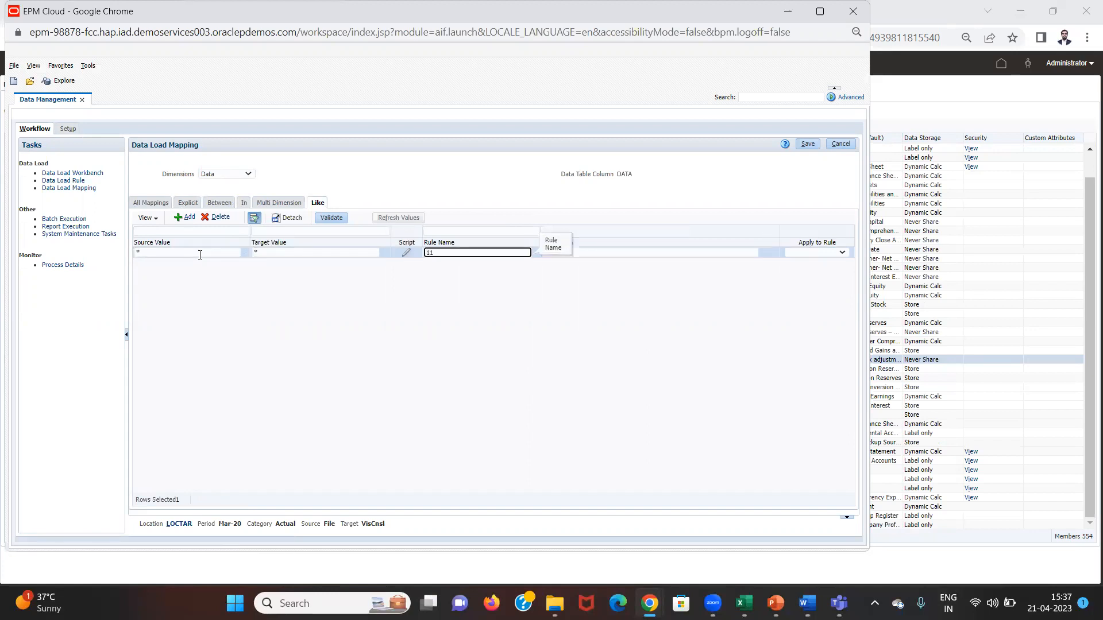
click(819, 145)
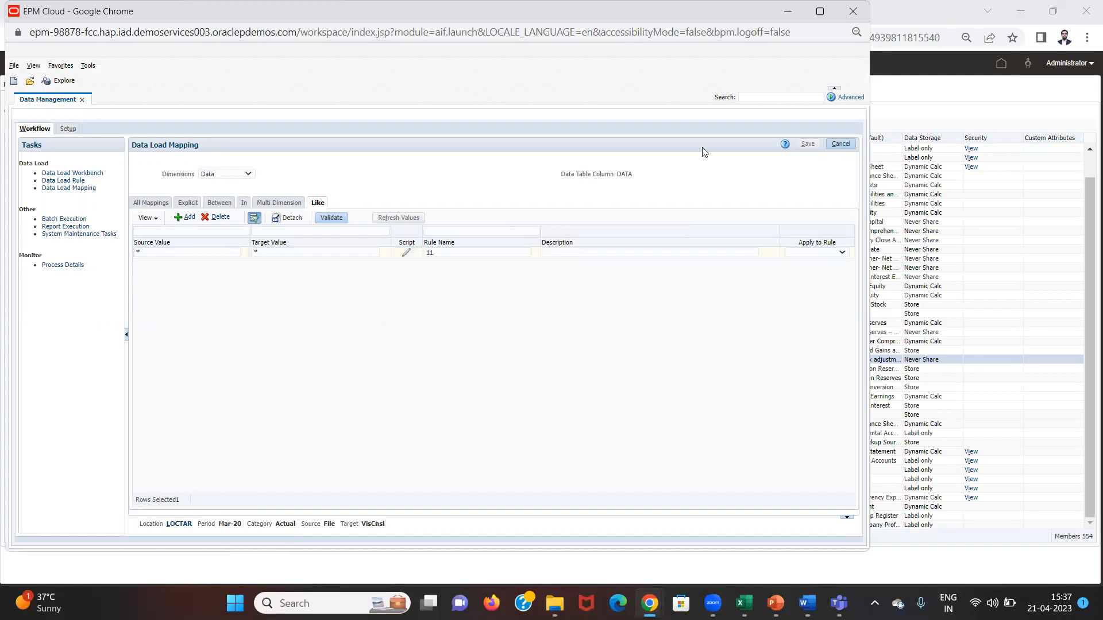
Review the Like mappings of the Data Source and Entity dimensions for location LOCTAR.
click(243, 182)
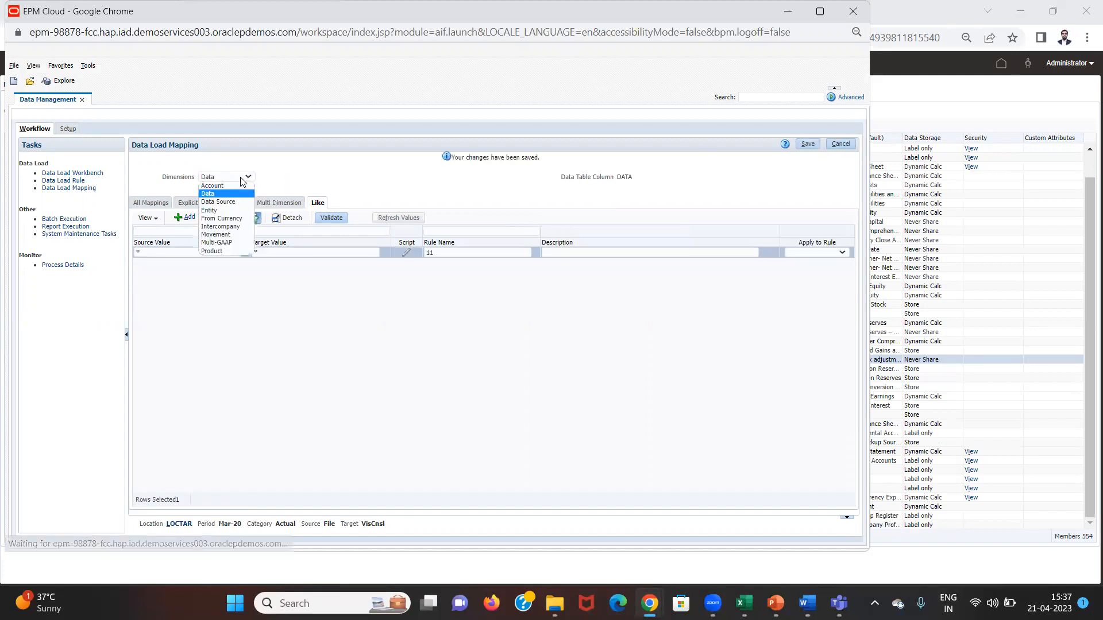
click(232, 205)
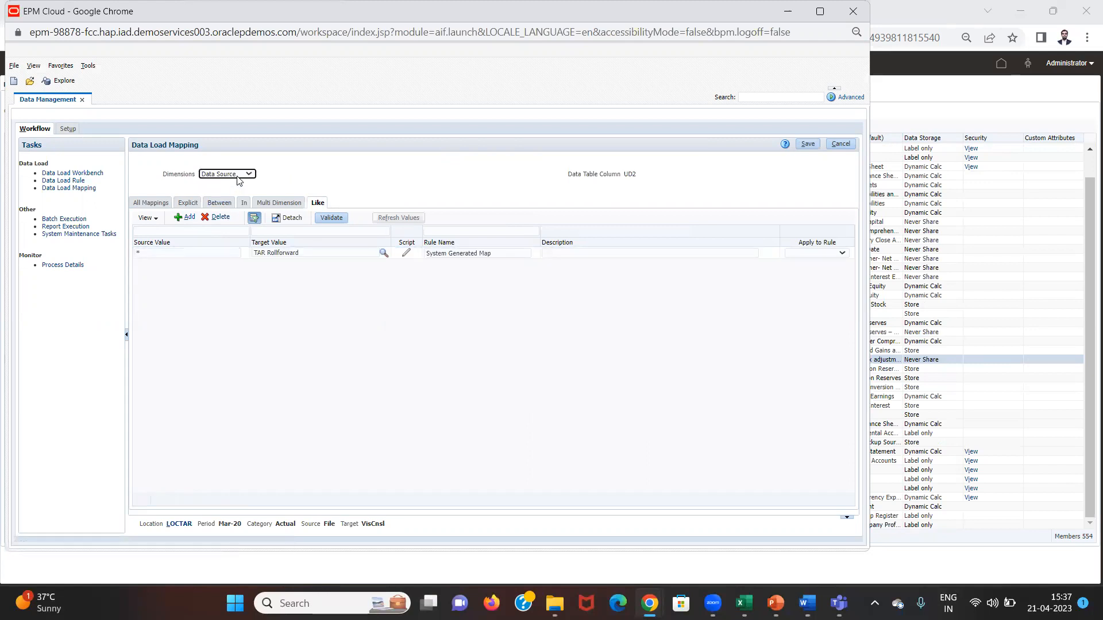
click(239, 182)
click(231, 205)
Expand NA in the Entity dimension of VisCnsl and compare member CC_101 with the Entity mapping's target value.
key(alt+Tab)
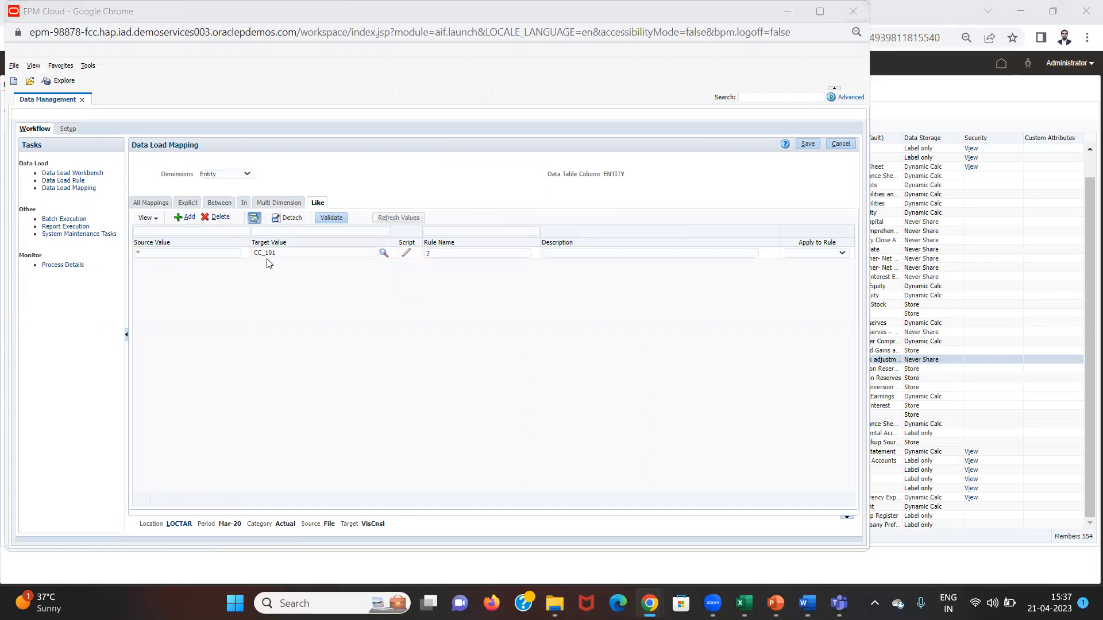
click(152, 113)
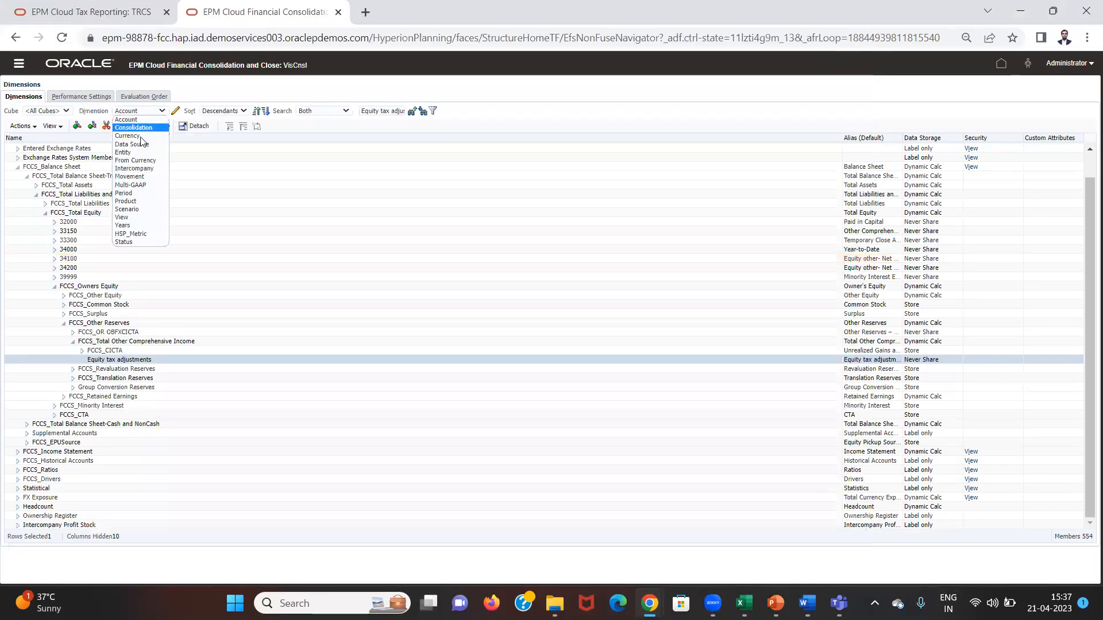
click(133, 153)
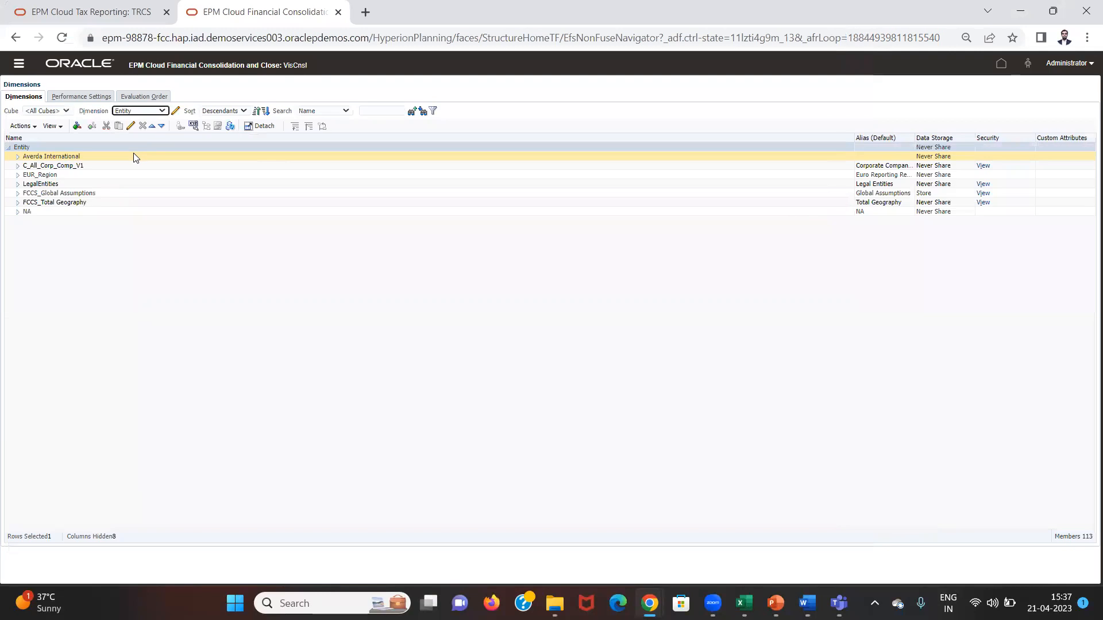
click(17, 212)
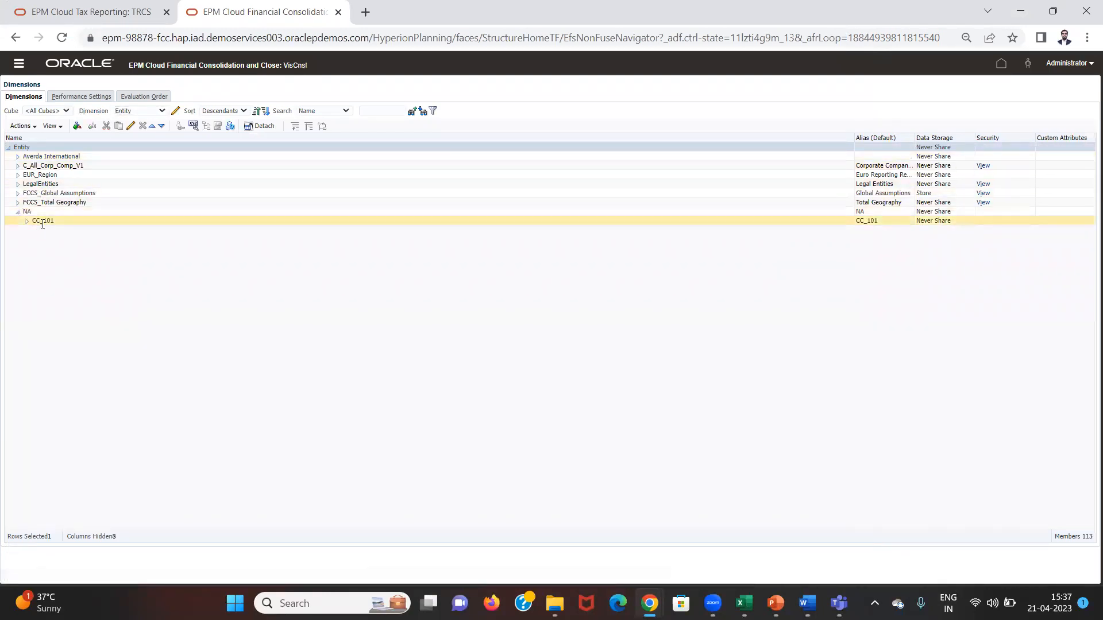
key(alt+Tab)
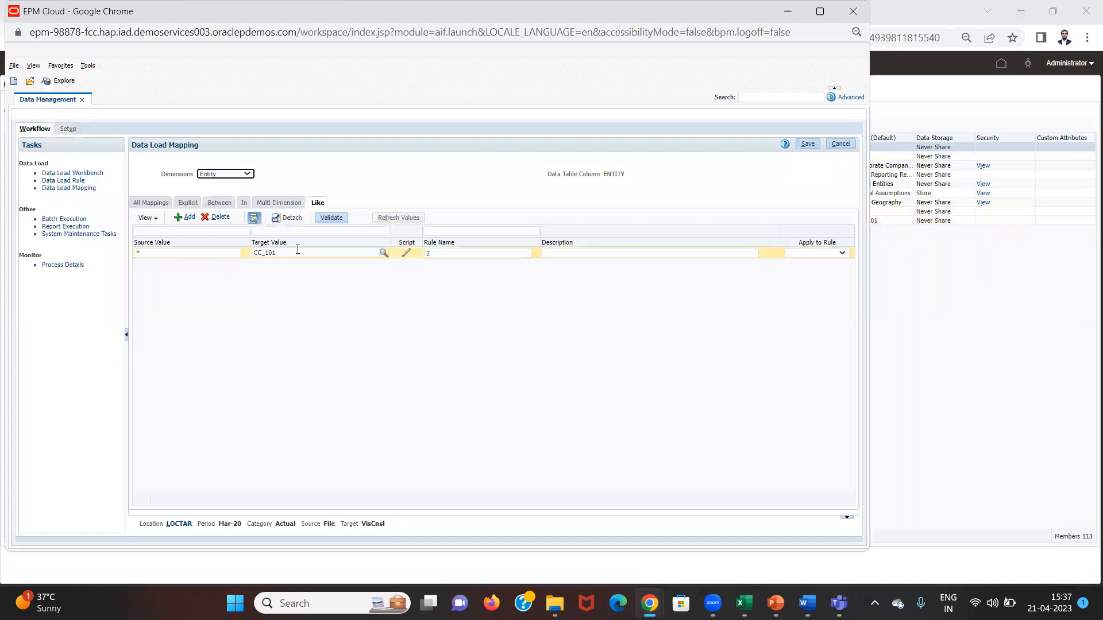
key(alt+Tab)
key(alt+Tab)
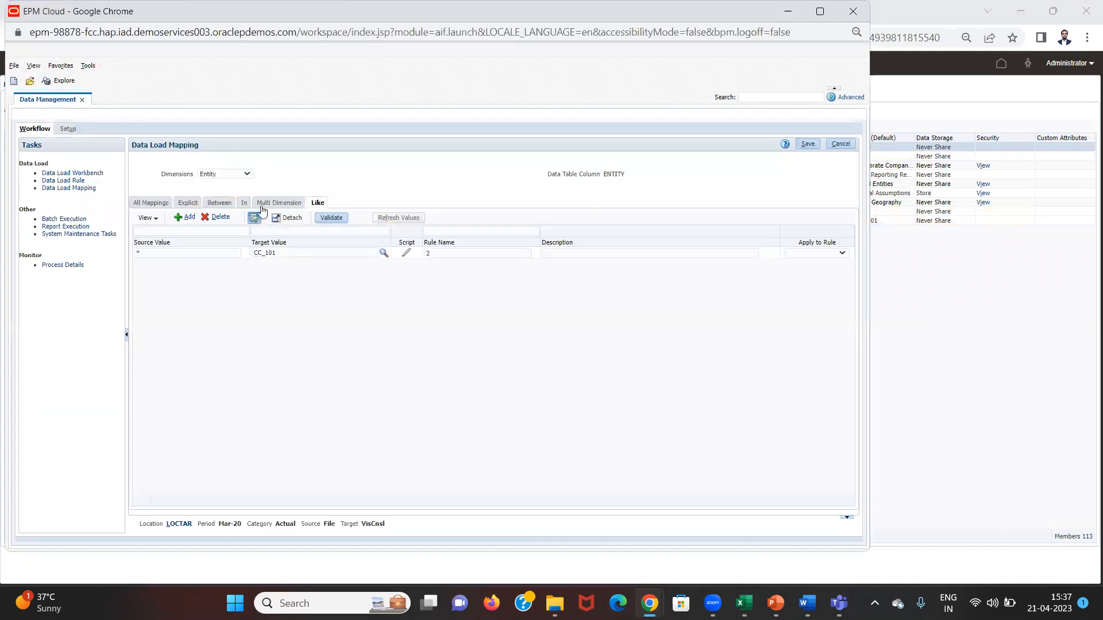
Review the Like mappings of the From Currency and Intercompany dimensions.
click(236, 175)
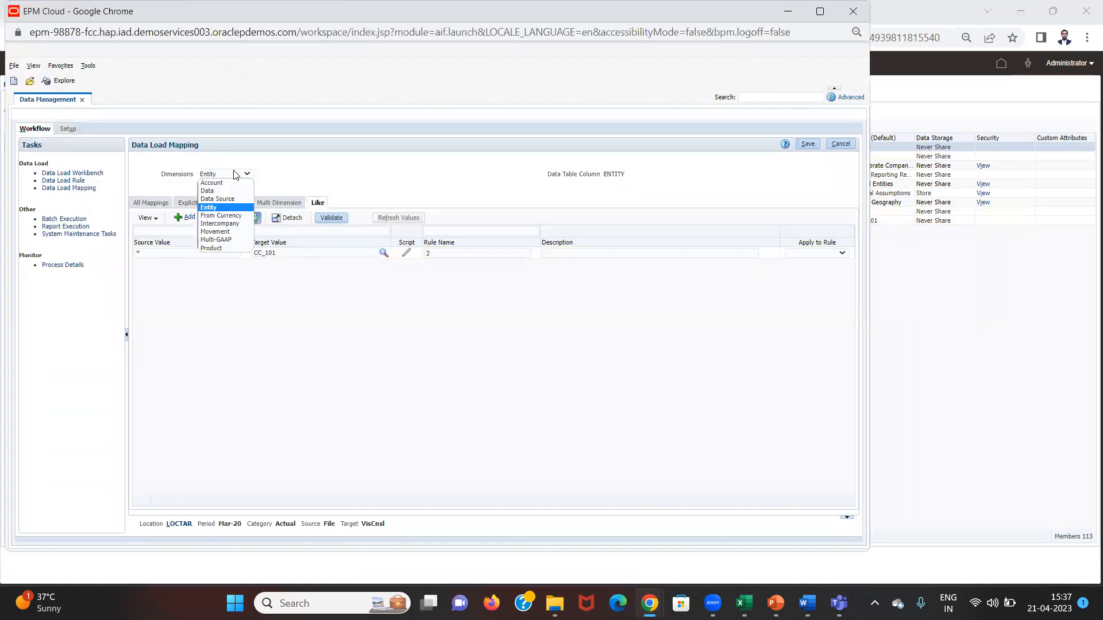
click(225, 211)
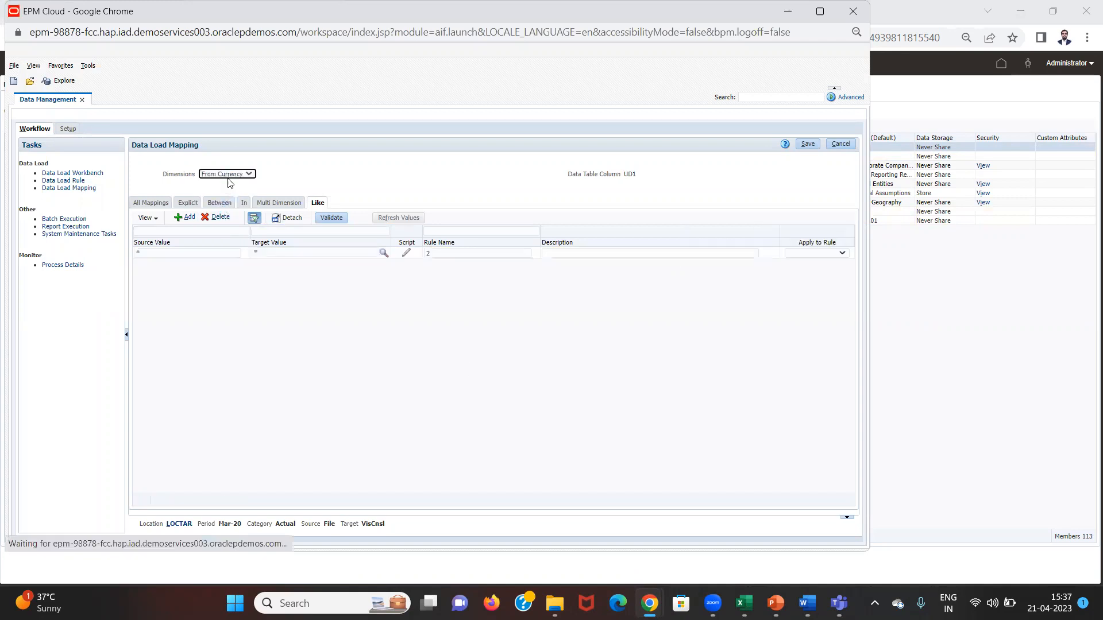
click(231, 173)
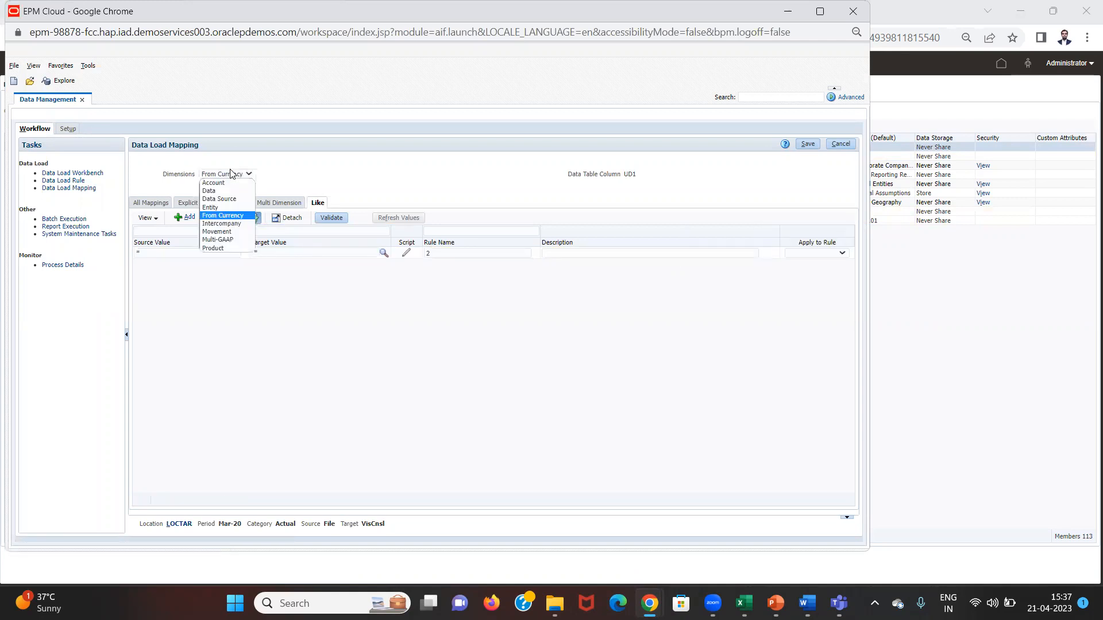
click(232, 223)
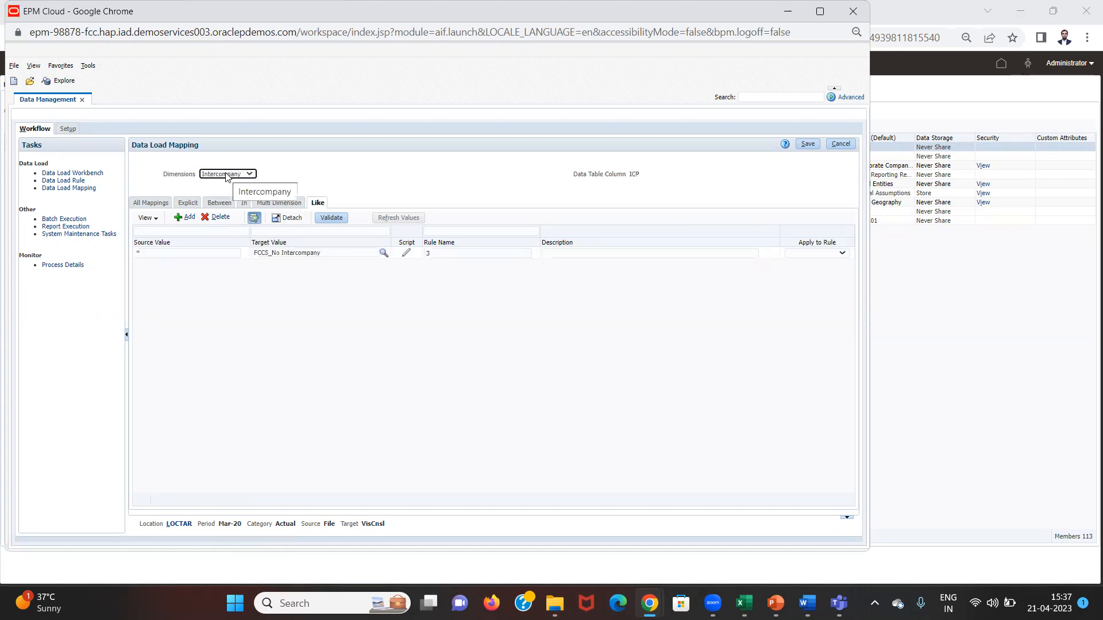
Display the Movement mapping, select its source value, and copy TRCS_TARFMovements from the first column of the dataloadtar workbook.
click(226, 174)
click(237, 229)
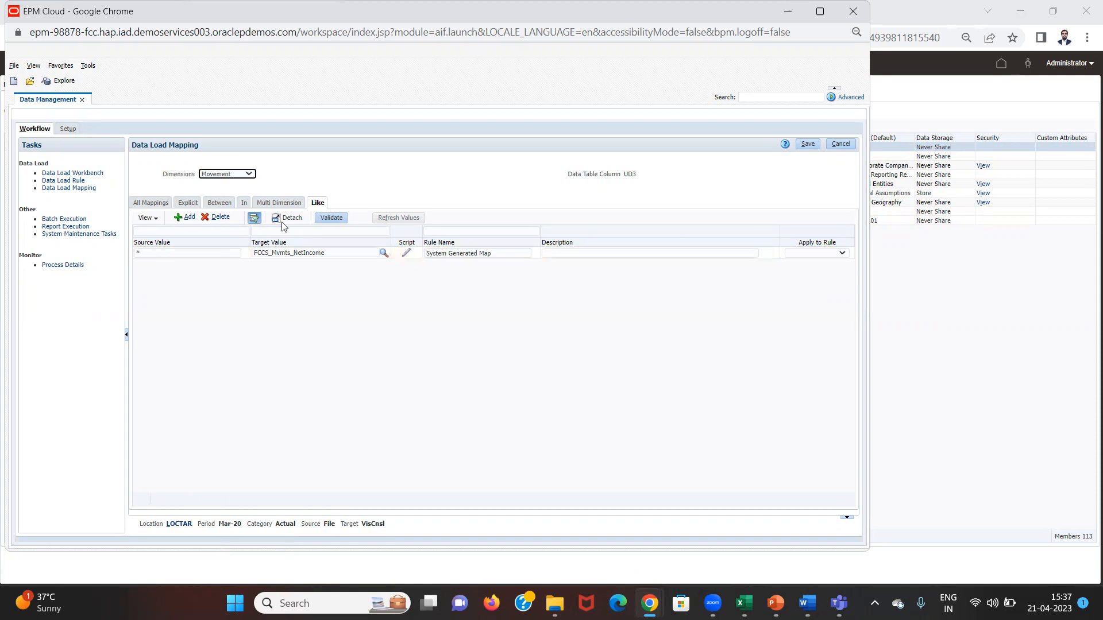
click(209, 255)
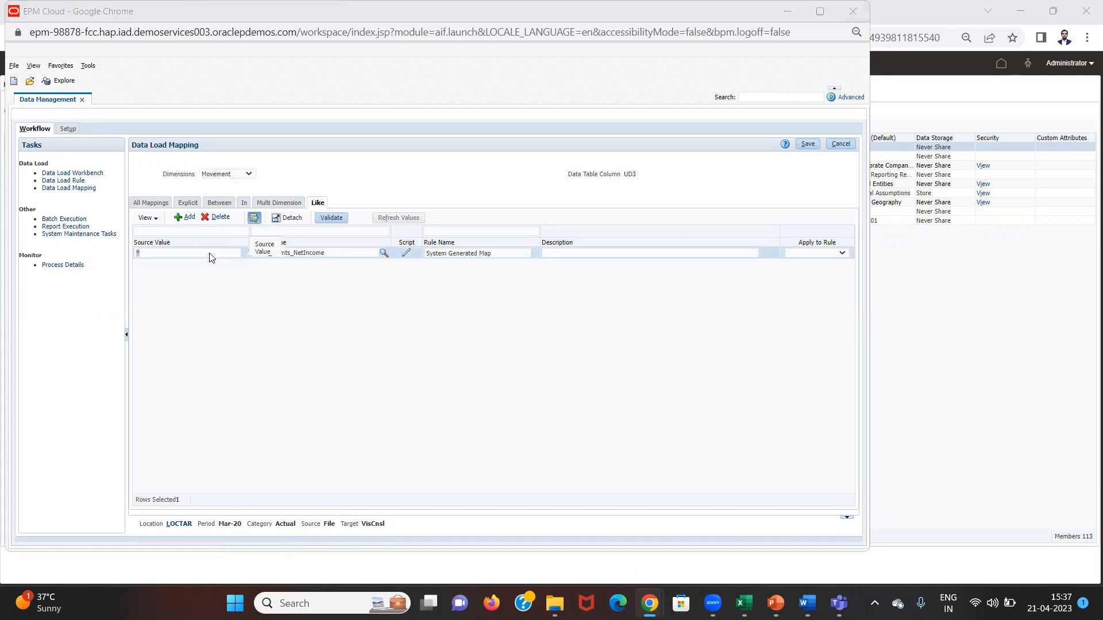
key(alt+Tab)
key(alt+Tab)
key(alt+Tab)
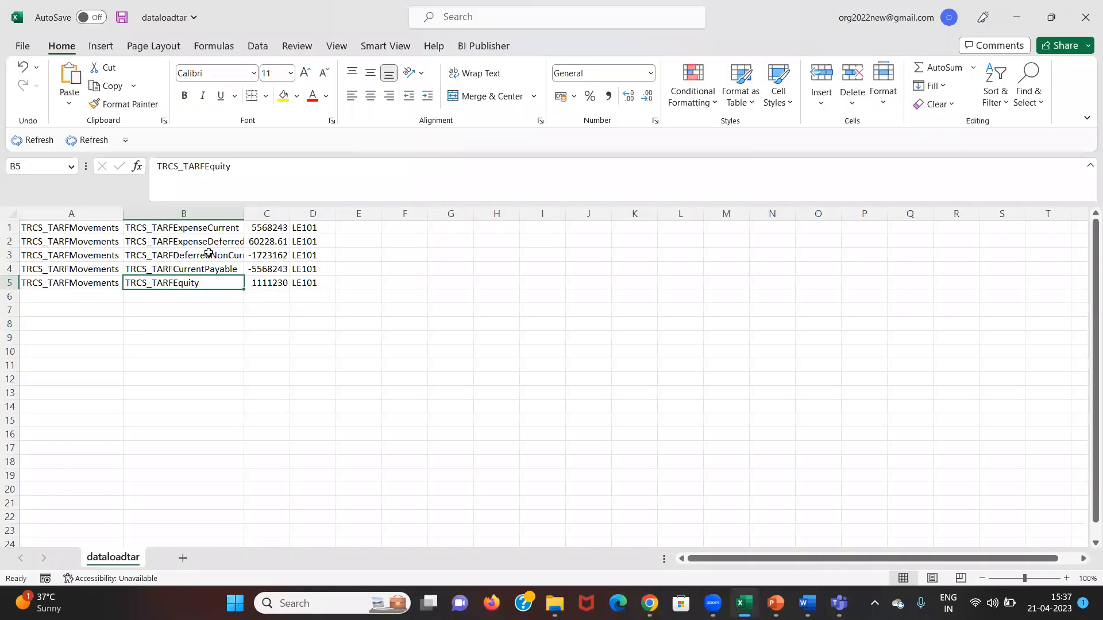
key(Left)
key(ctrl+shift+Up)
key(ctrl+c)
key(alt+Tab)
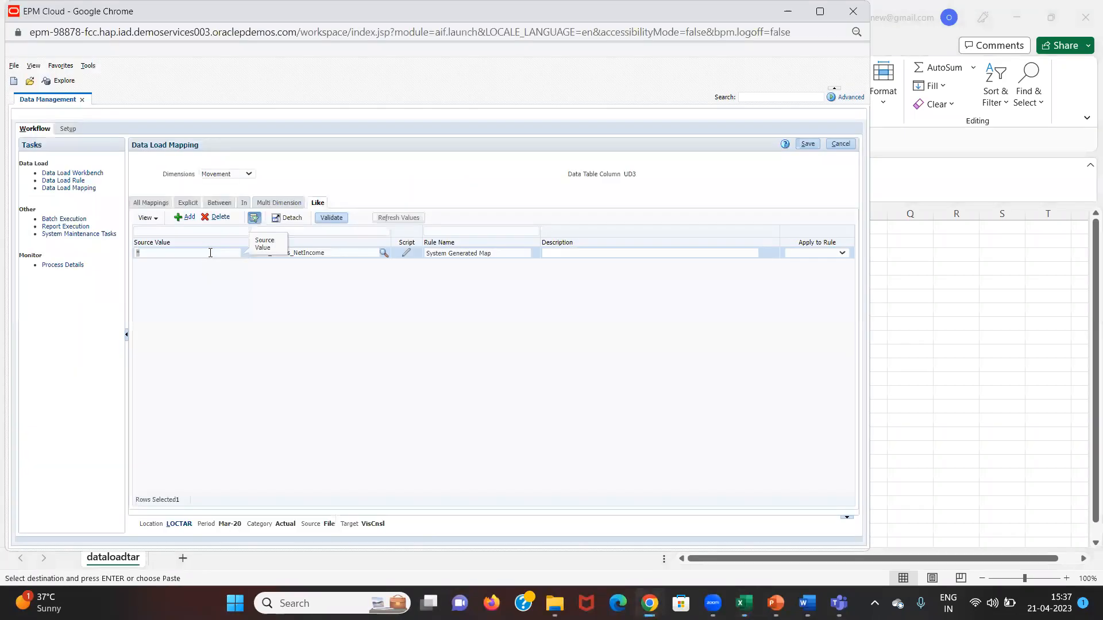
Set the Movement mapping's source value to TRCS_TARFMovements, keep the target FCCS_Mvmts_NetIncome, and save the mapping.
key(ctrl+v)
click(242, 280)
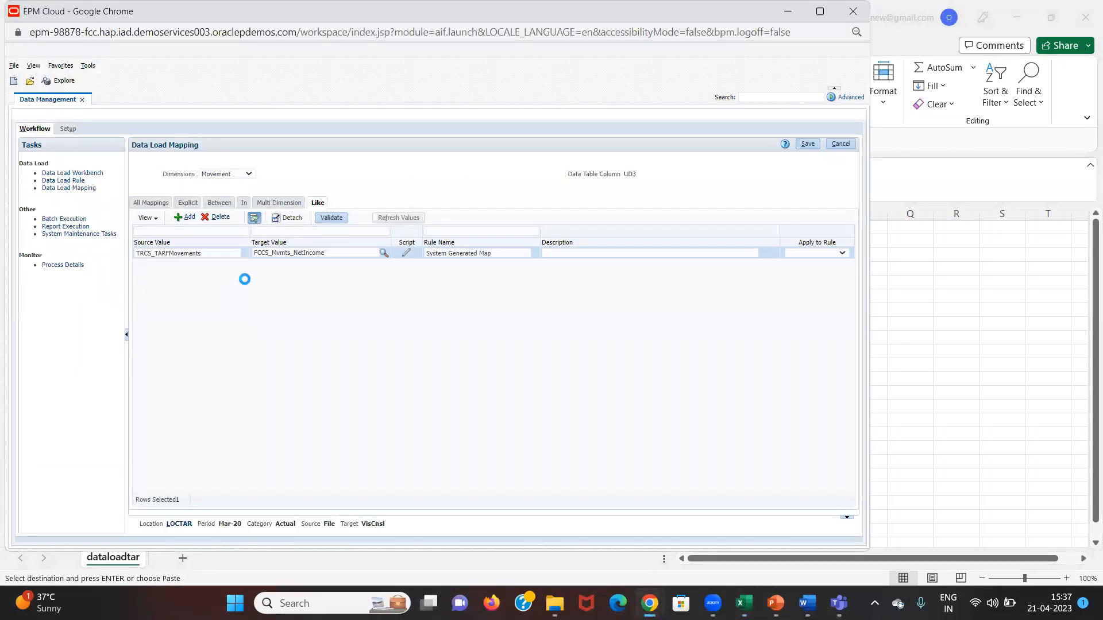
click(340, 255)
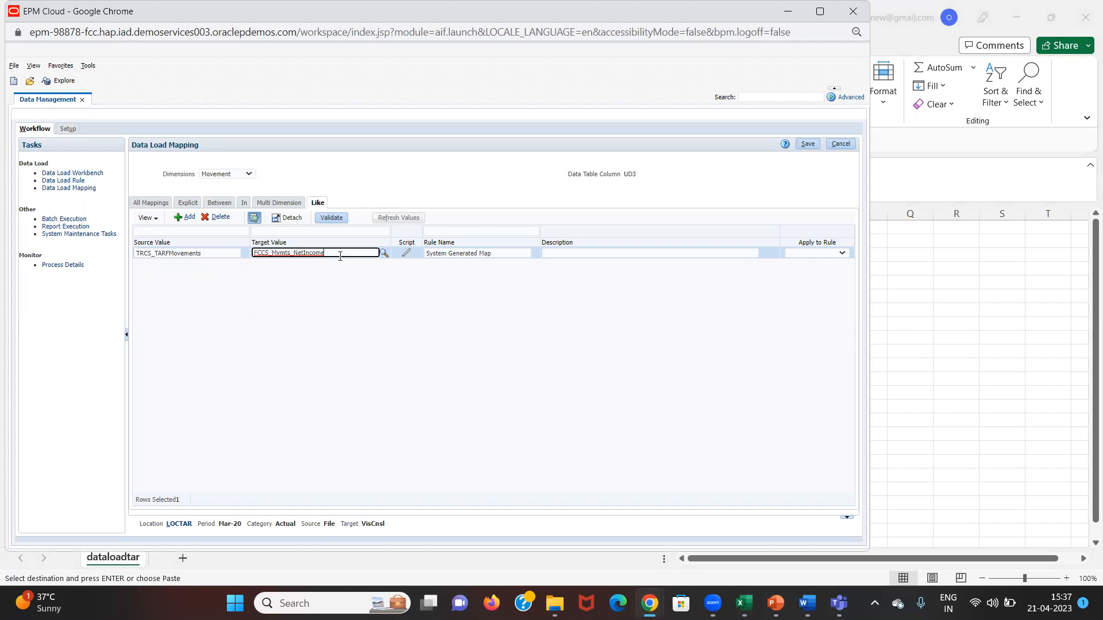
click(411, 317)
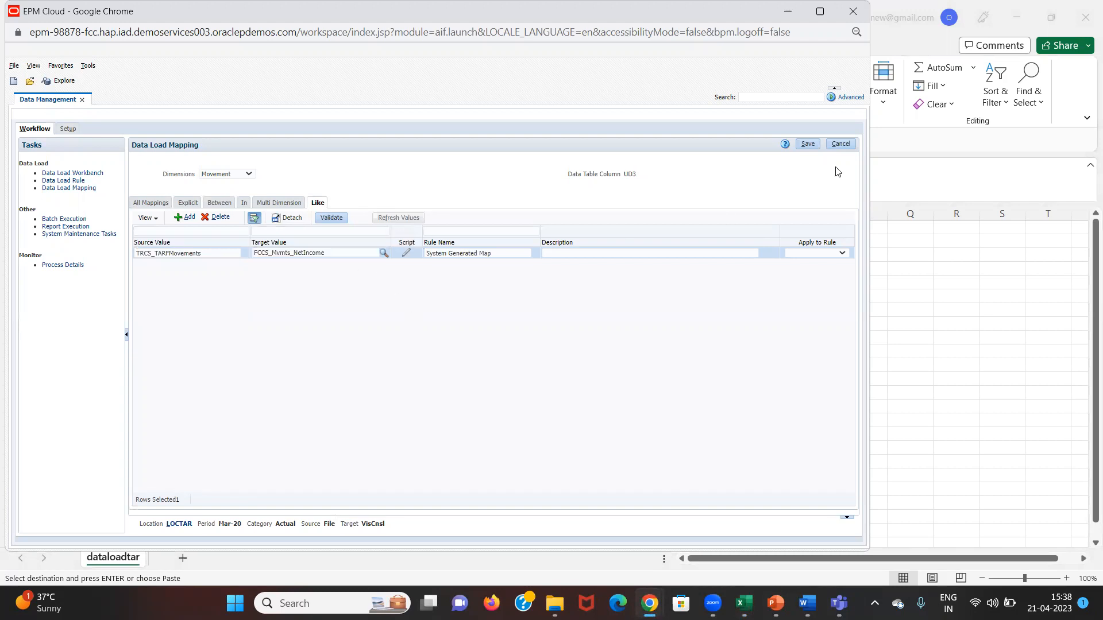
click(814, 147)
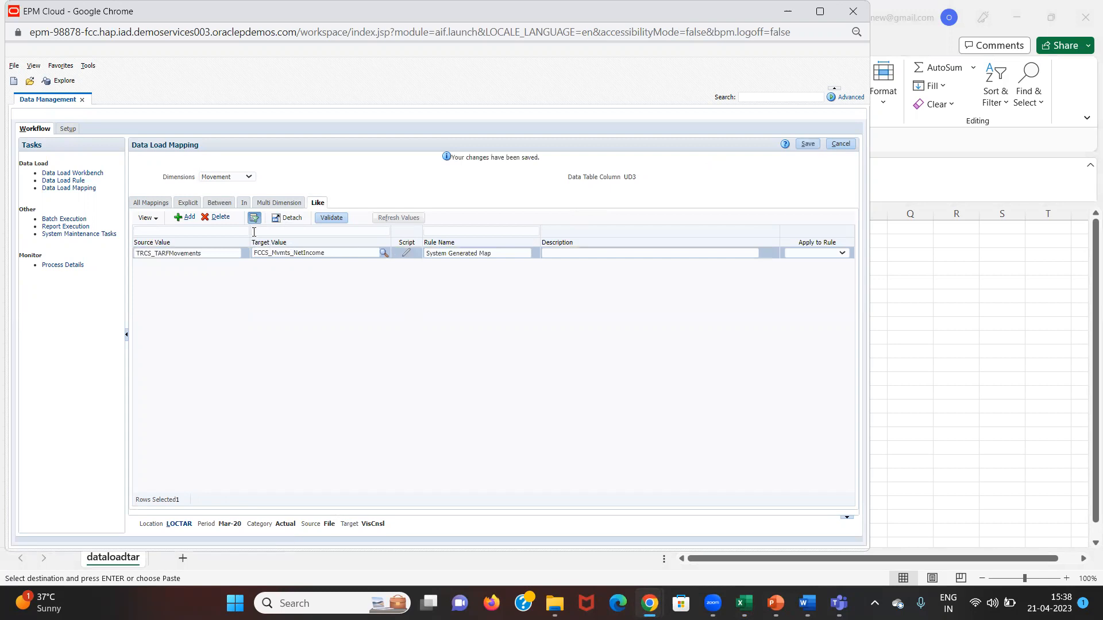
Review the Like mappings of the Multi-GAAP and Product dimensions.
click(240, 179)
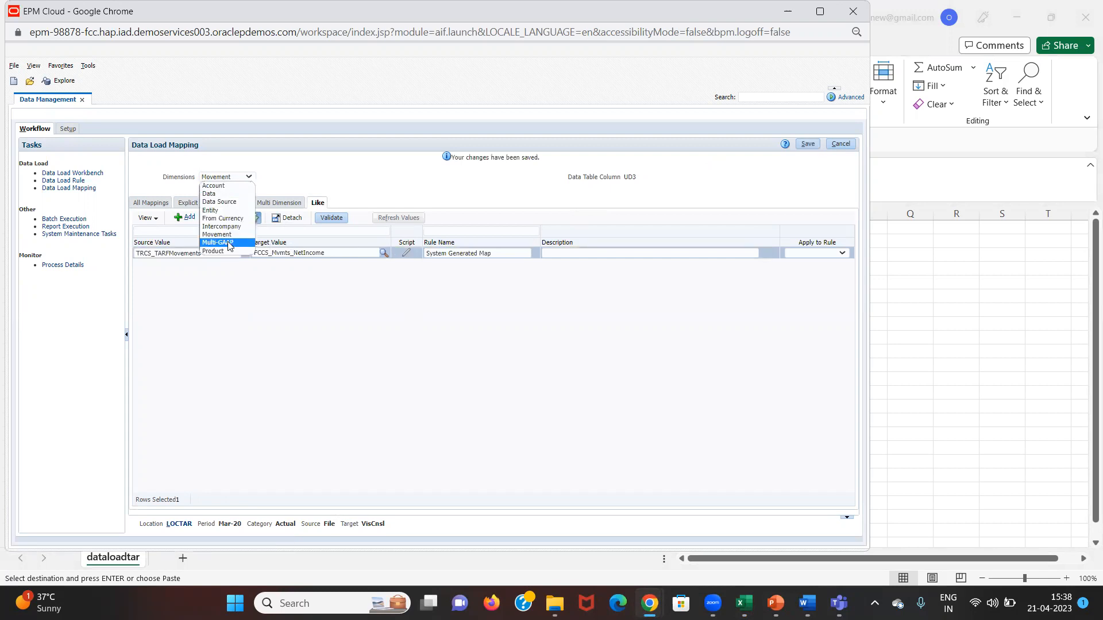
click(228, 246)
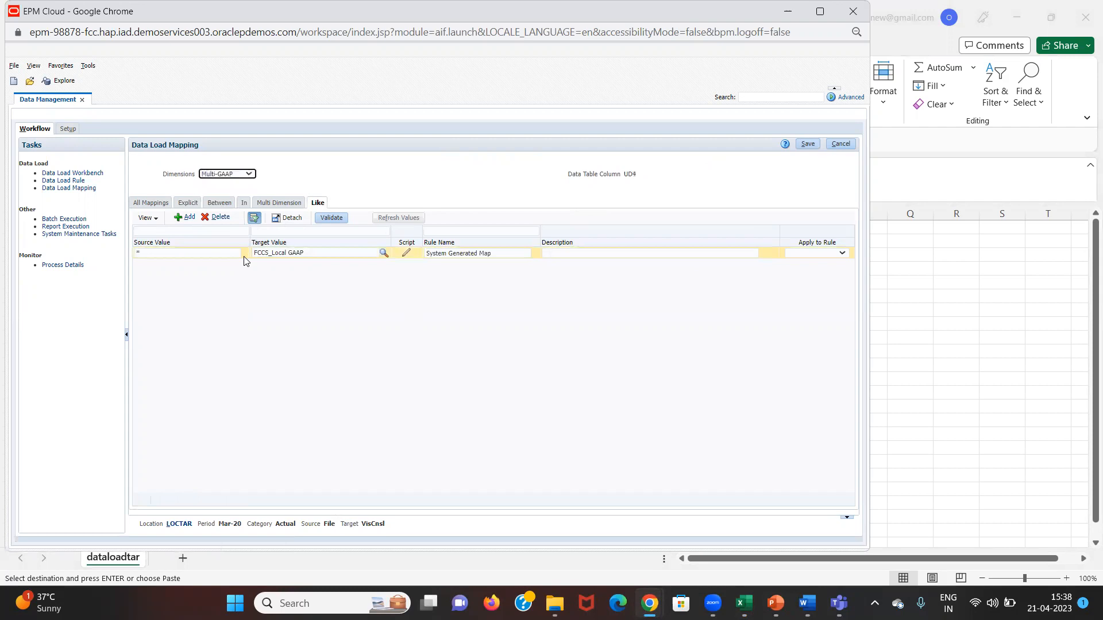
click(235, 175)
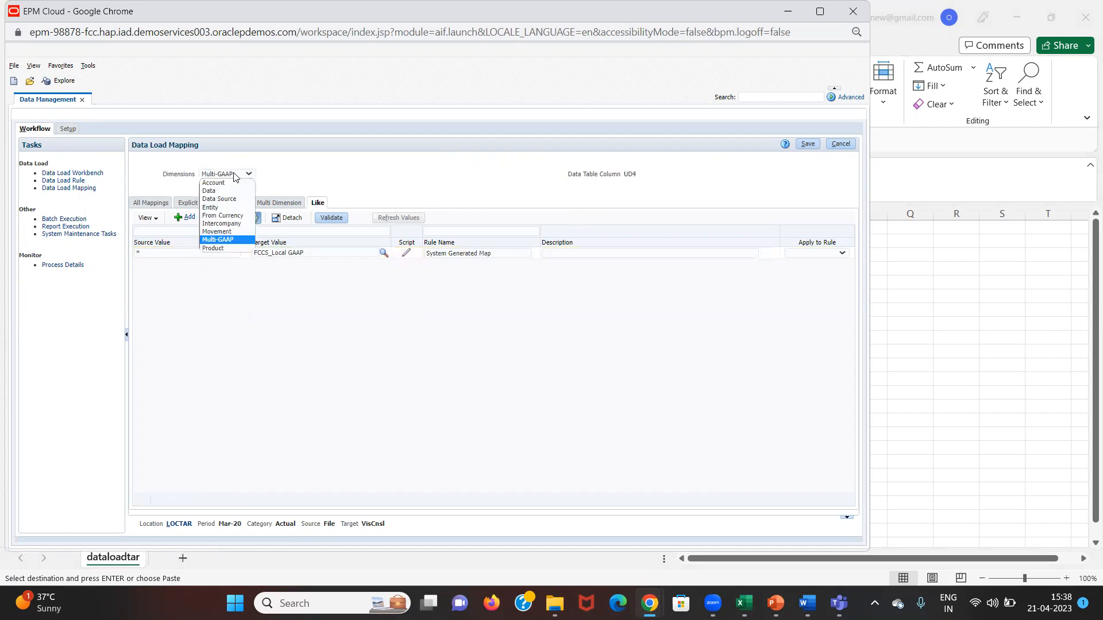
click(228, 248)
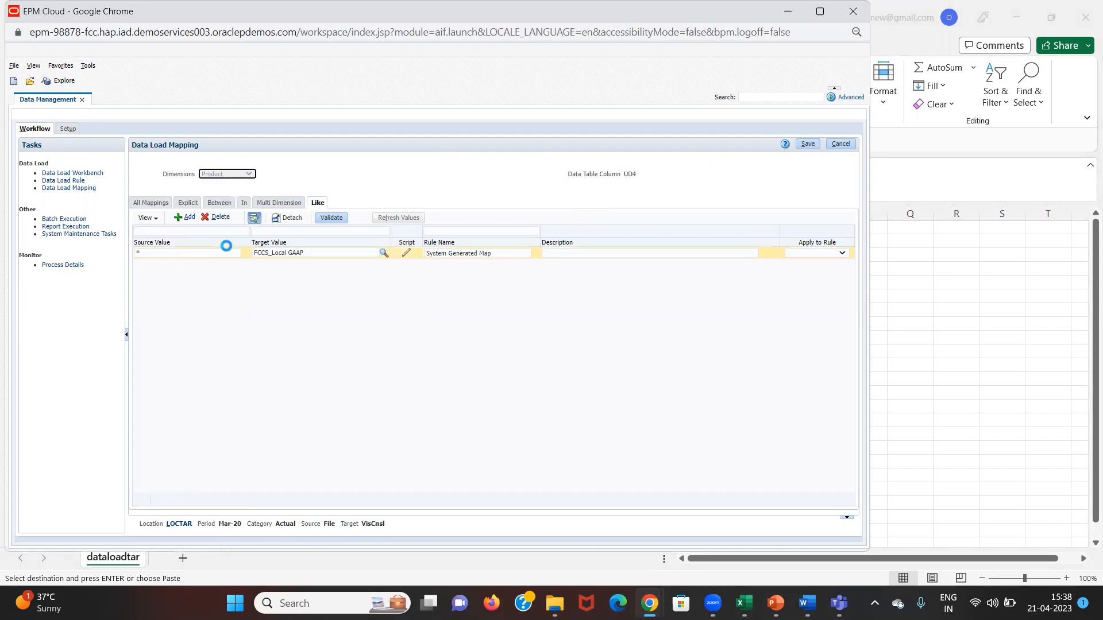
Display the Movement data load mapping, and switch to the VisCnsl dimension editor to list the Movement dimension's members.
click(236, 174)
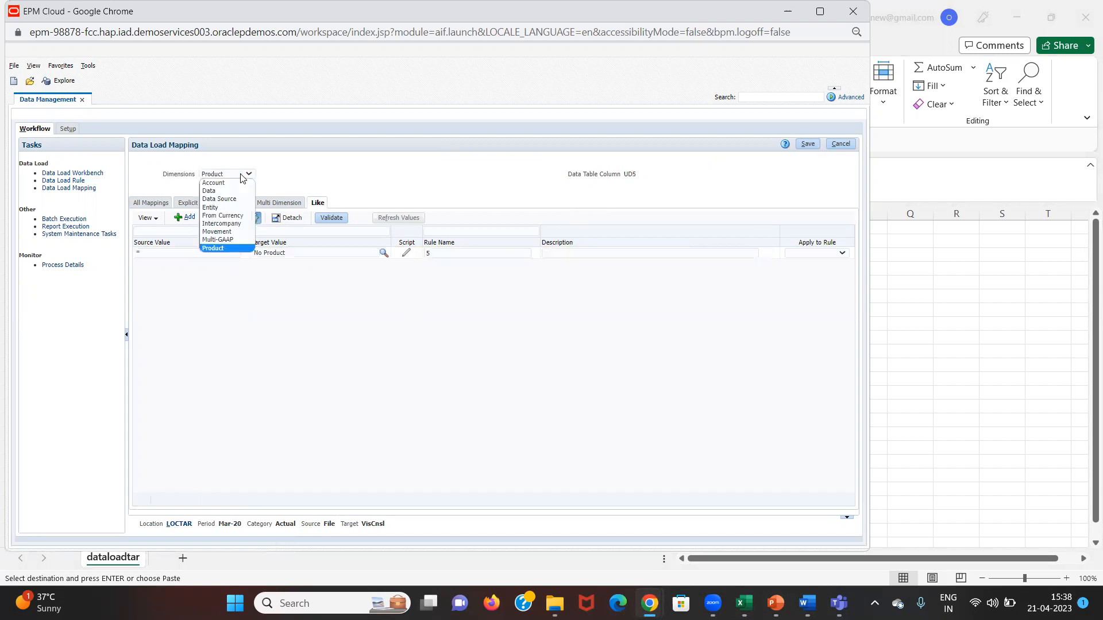
click(231, 231)
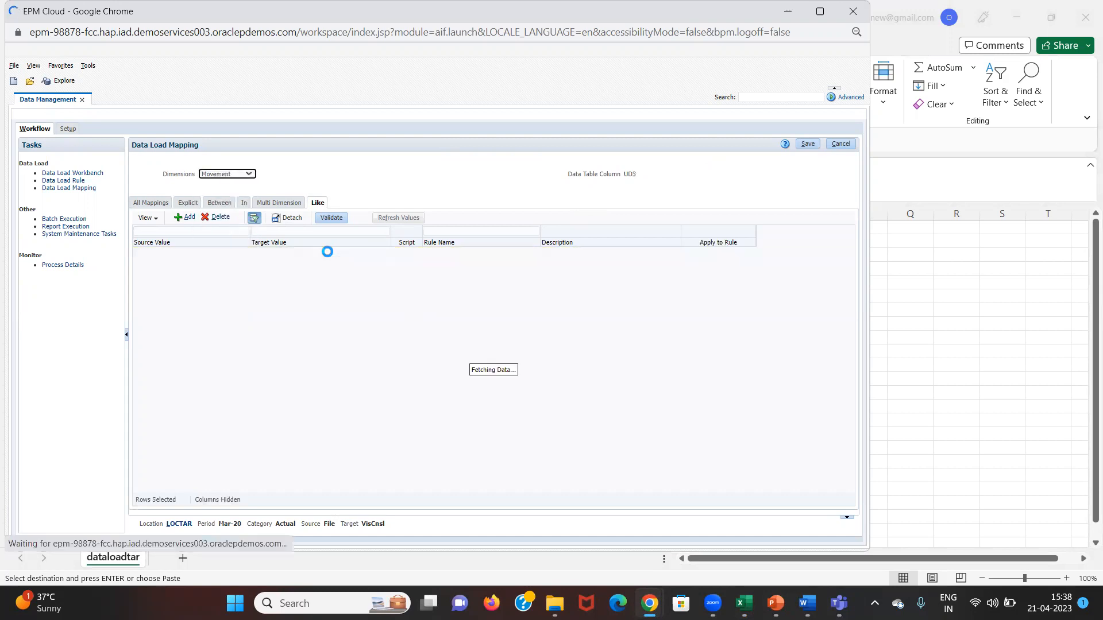
key(alt+Tab)
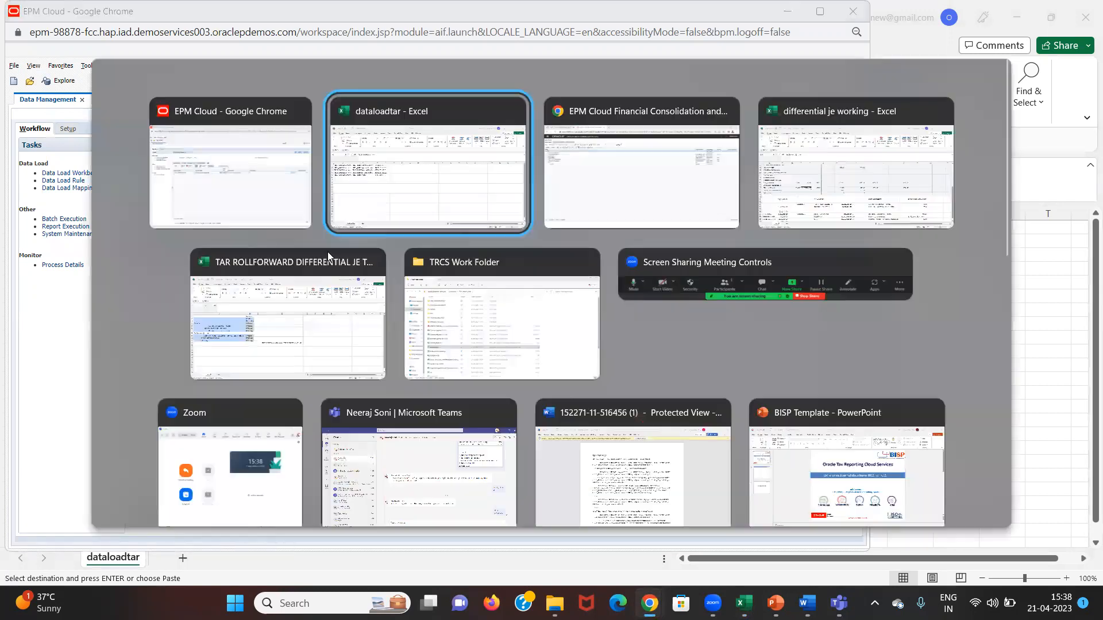
key(alt+Tab)
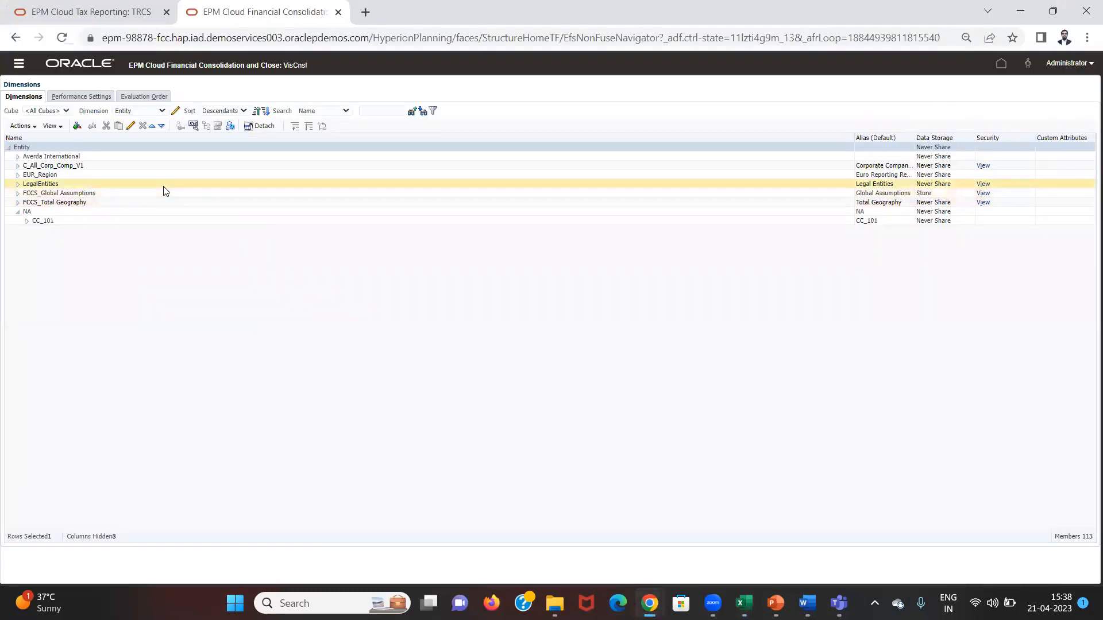
click(122, 113)
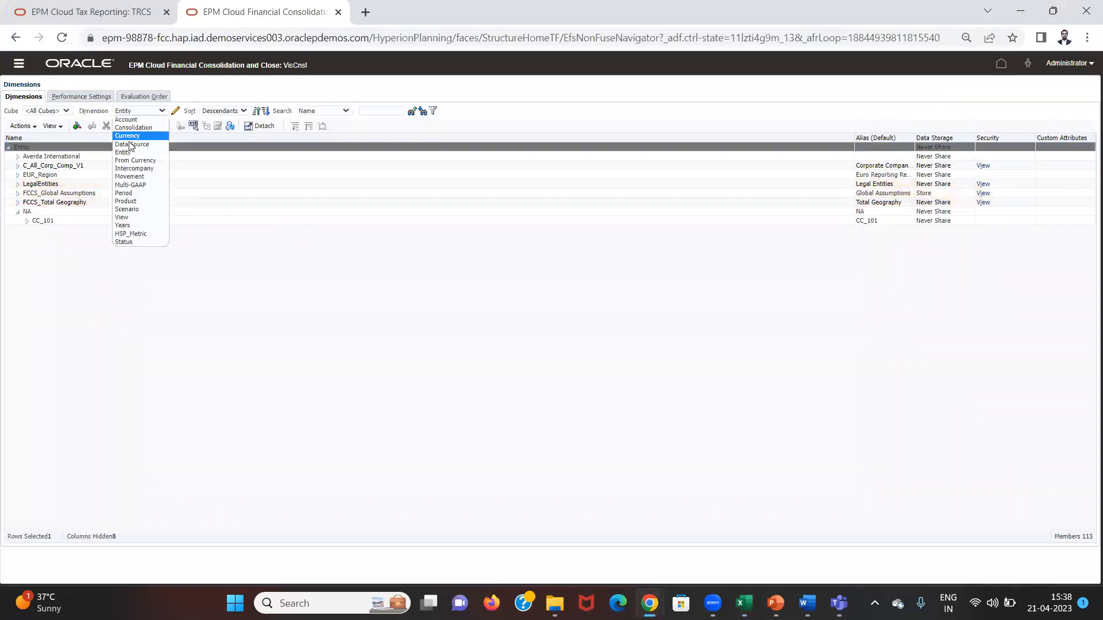
click(134, 173)
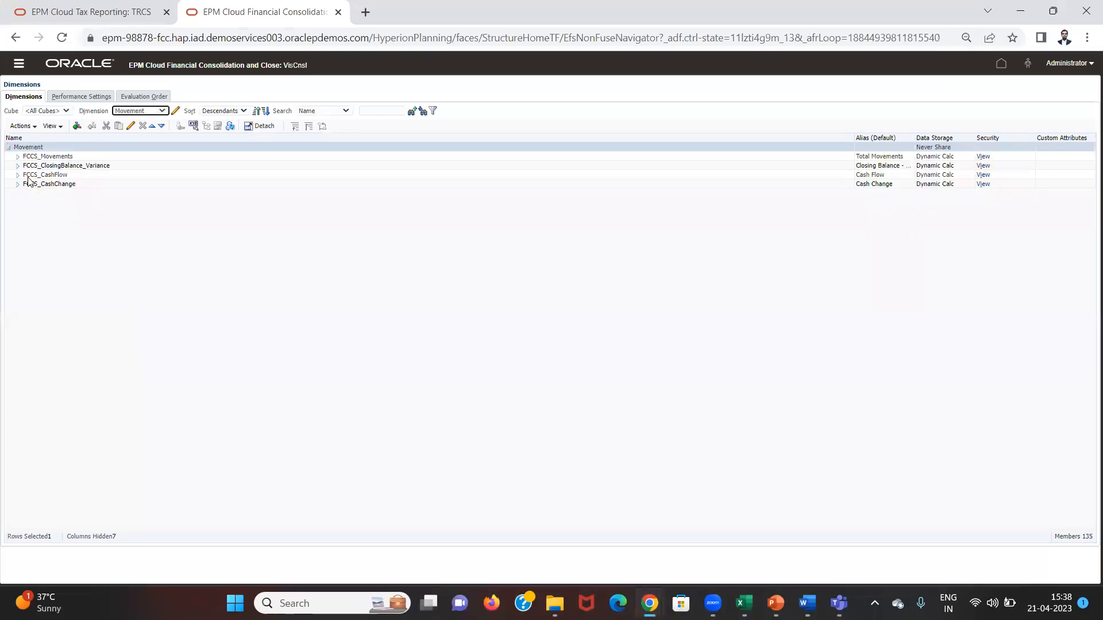
Copy the member name FCCS_No Movement from under FCCS_Movements, set it as the Movement mapping's target value, and save the mapping.
click(18, 157)
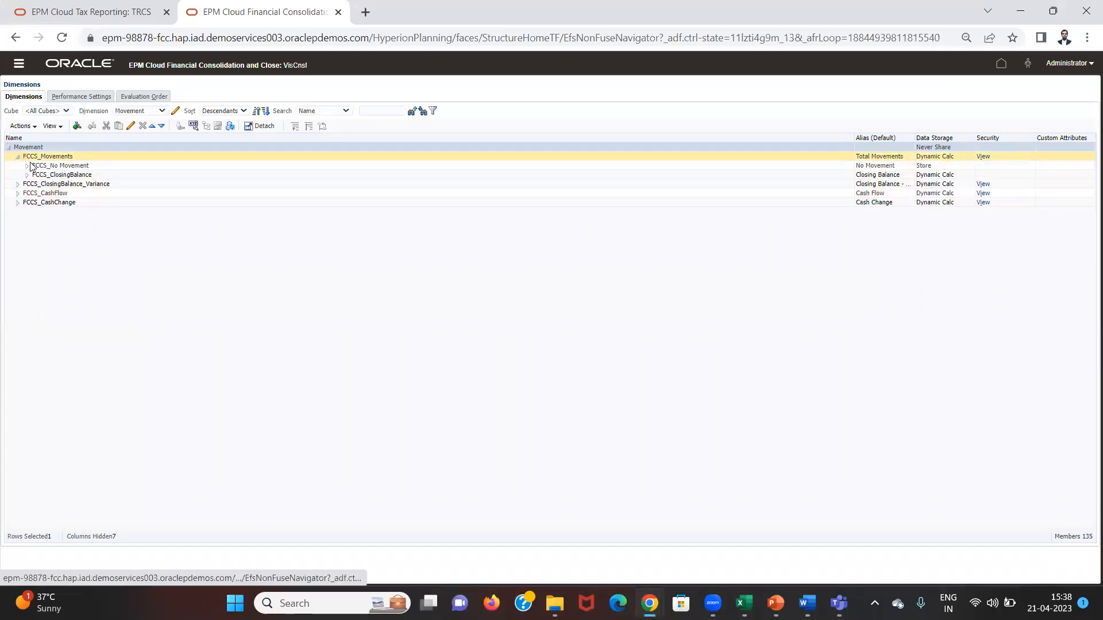
double_click(41, 165)
click(40, 165)
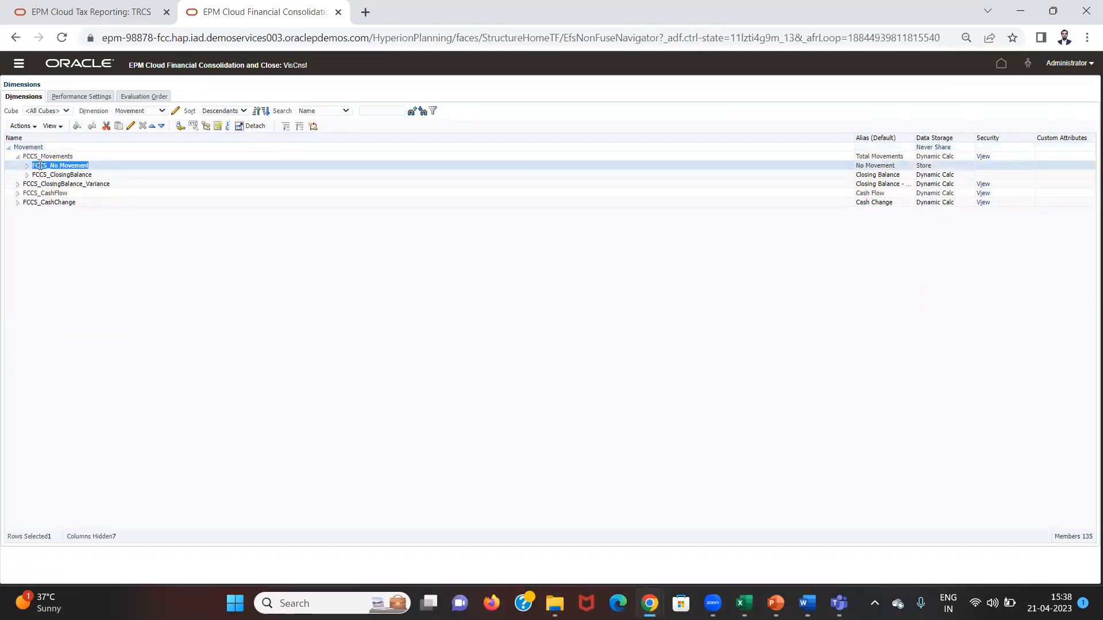
key(alt+Tab)
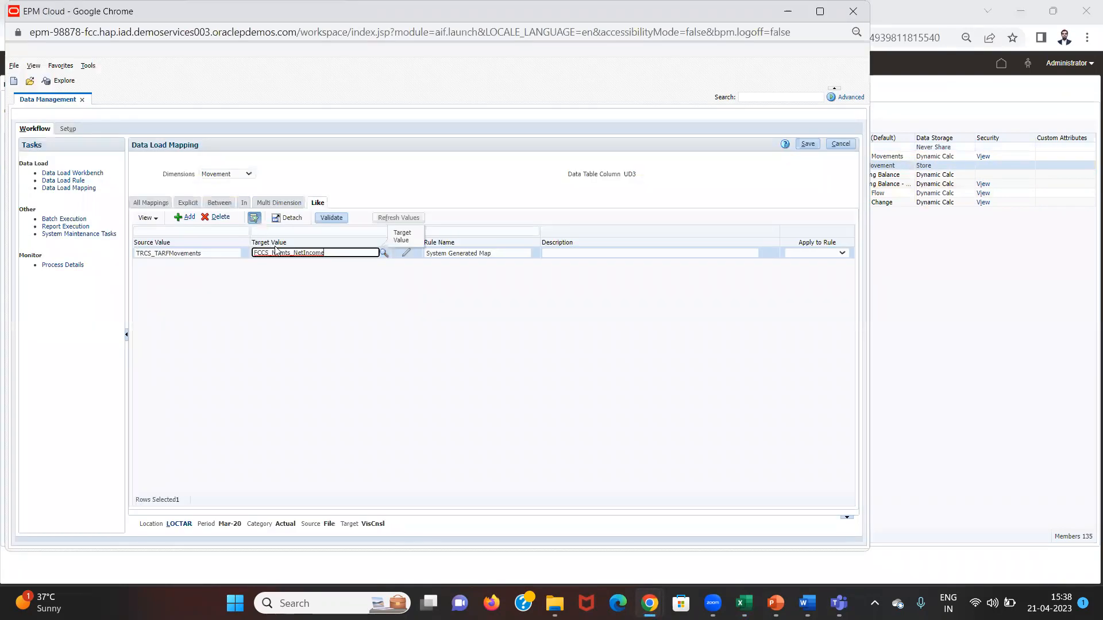
key(ctrl+v)
click(808, 144)
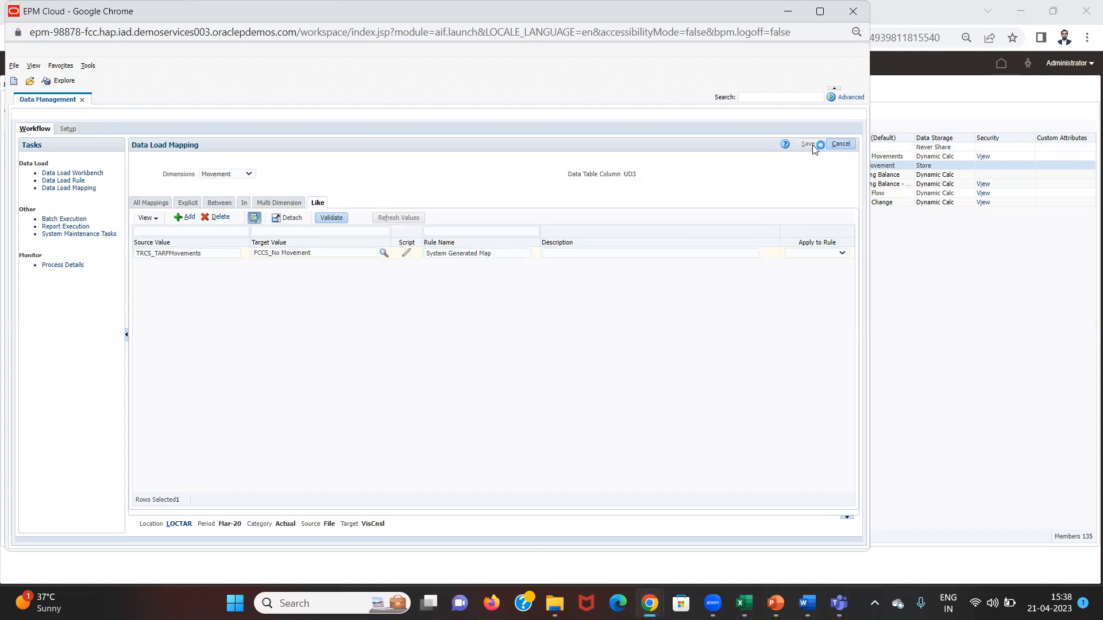
Check the From Currency mapping and open the data load rules for location LOCTAR.
click(244, 176)
click(228, 218)
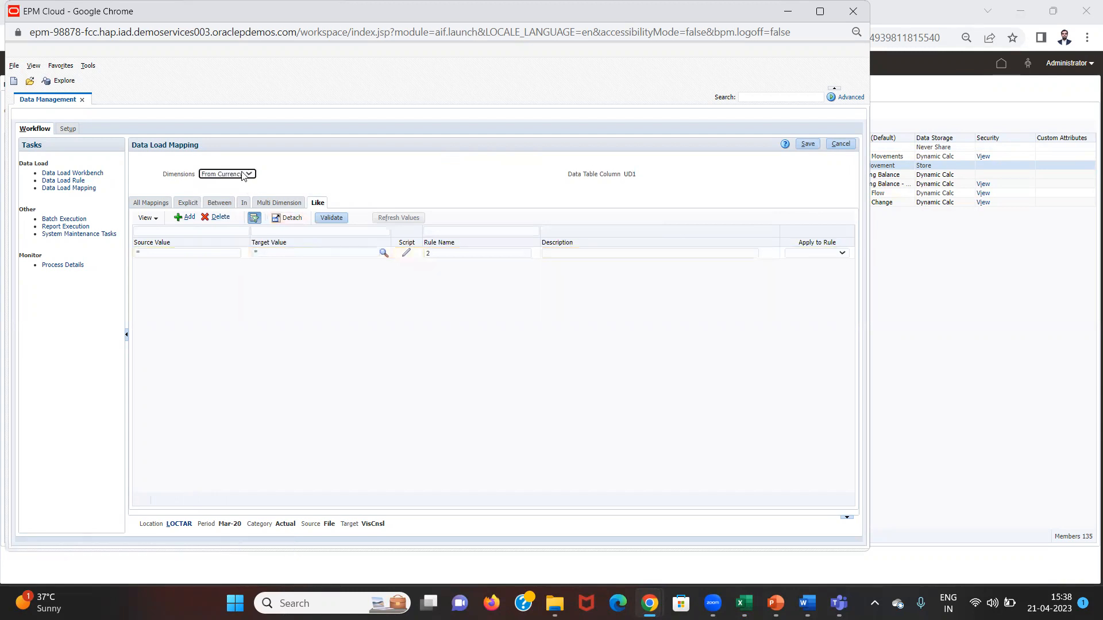
click(76, 181)
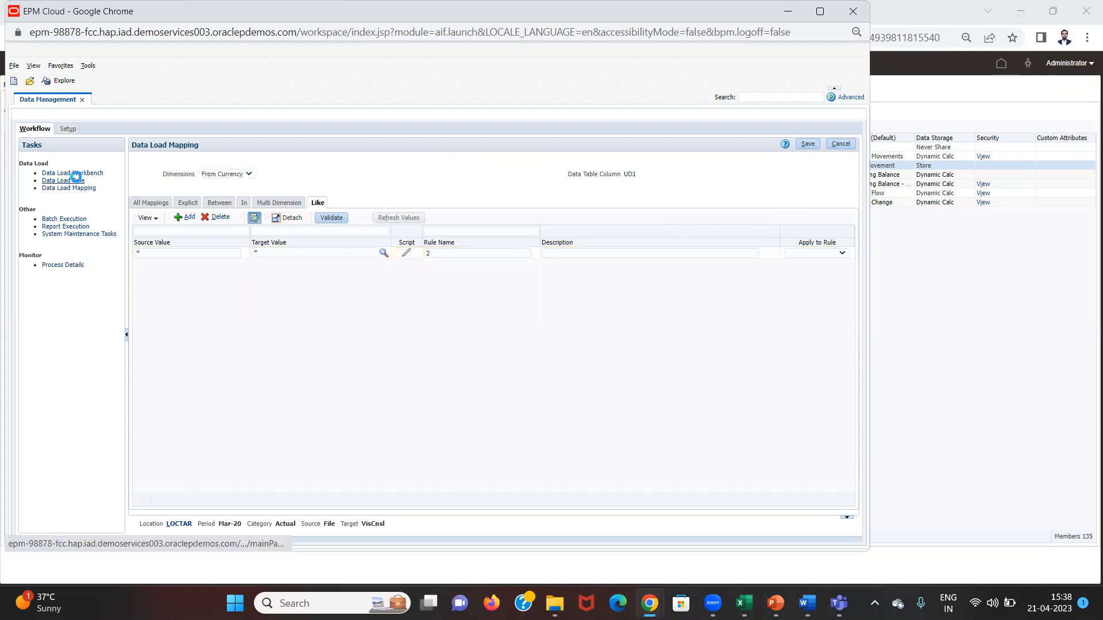
Open the import format setup, select the TAR import format, and display its field mappings.
click(68, 131)
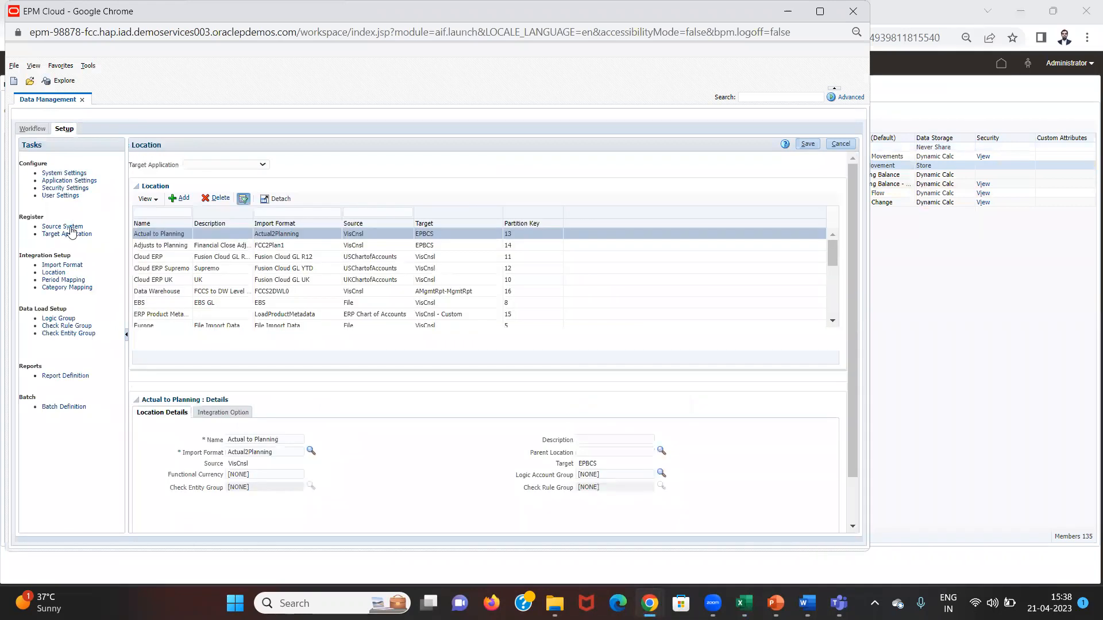
click(62, 265)
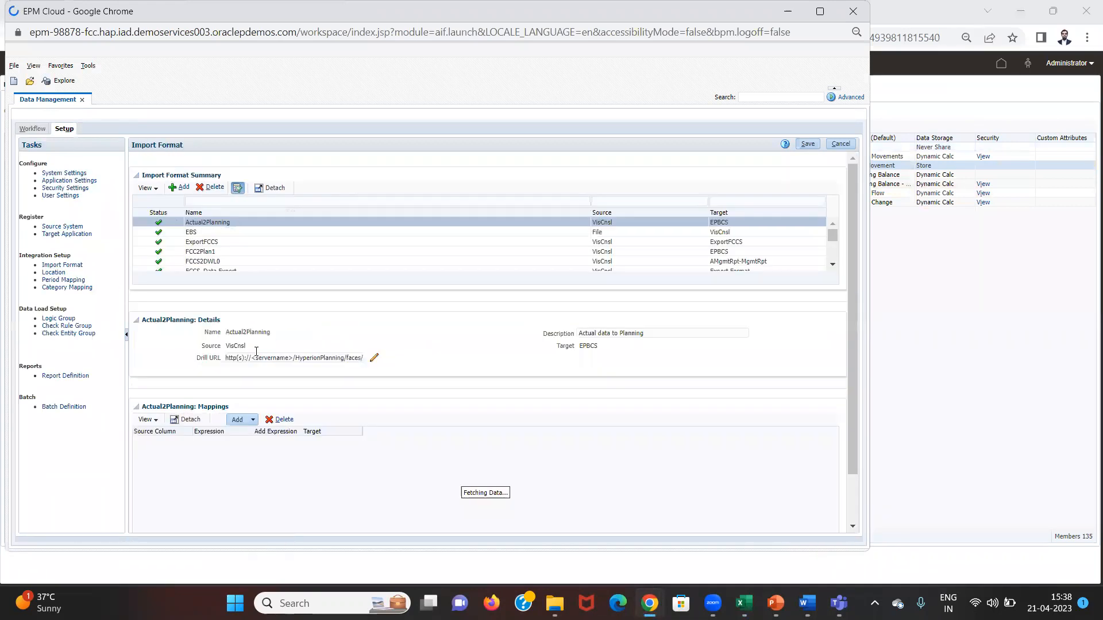
click(833, 250)
click(833, 249)
click(832, 257)
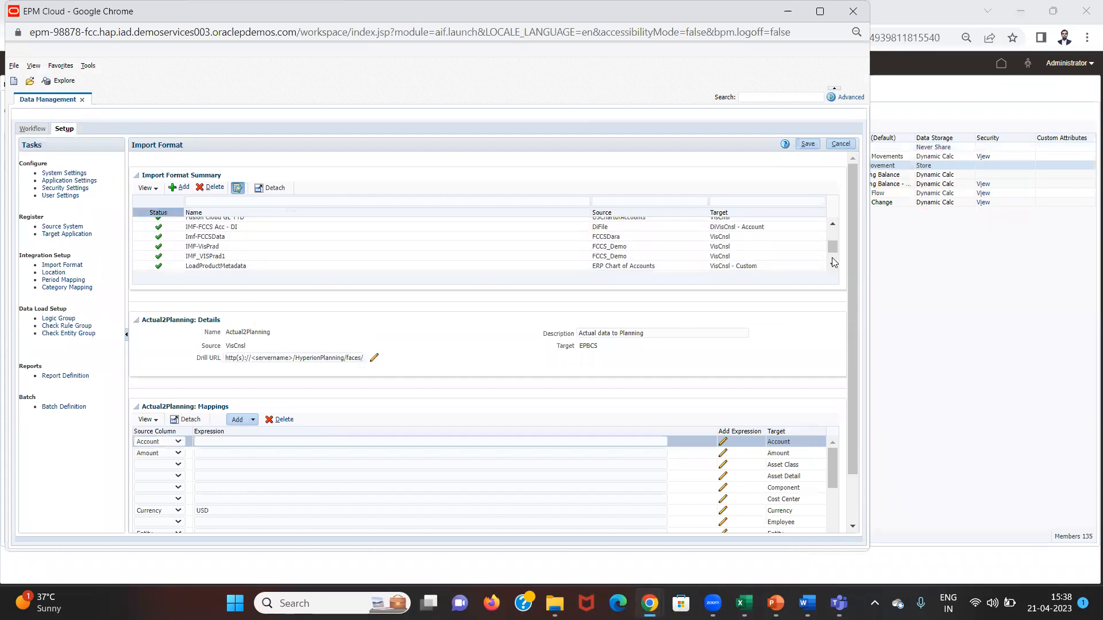
click(832, 259)
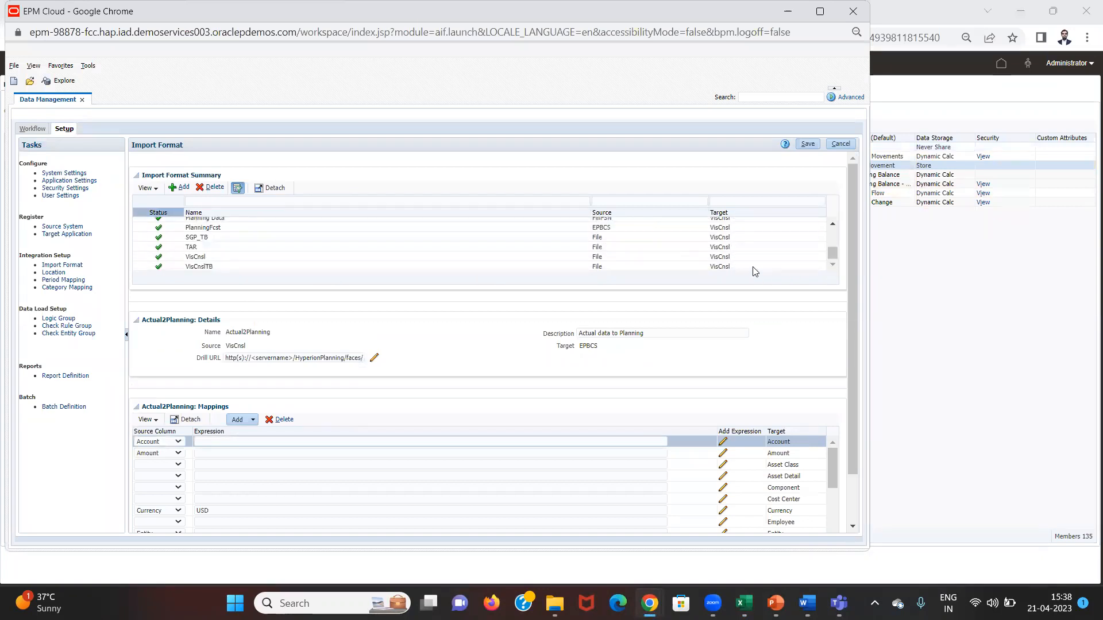
click(727, 247)
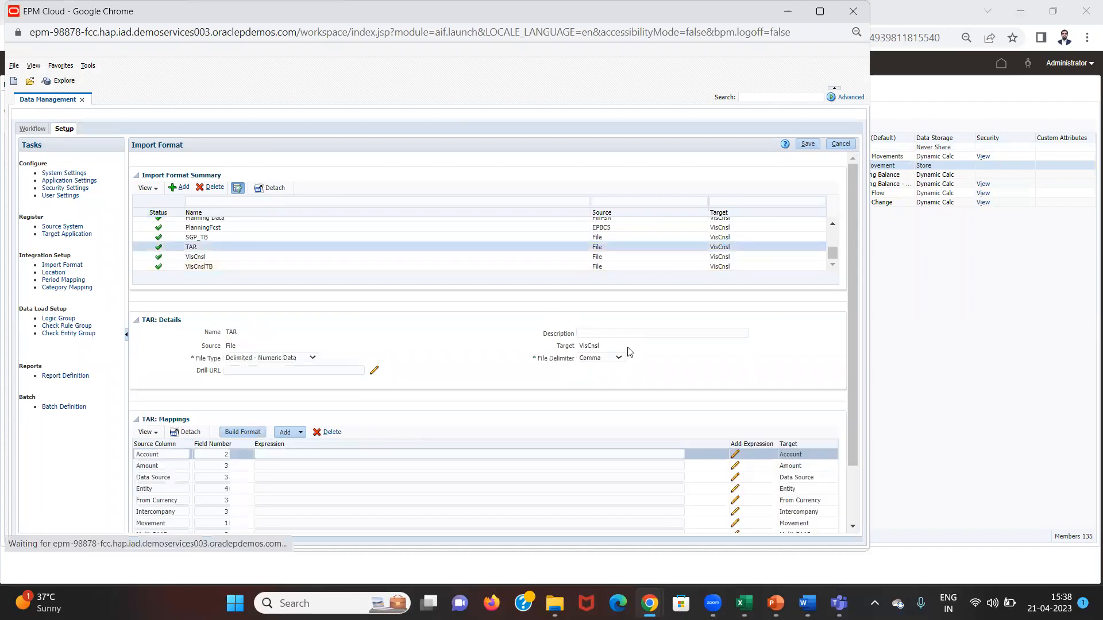
drag(849, 359, 843, 416)
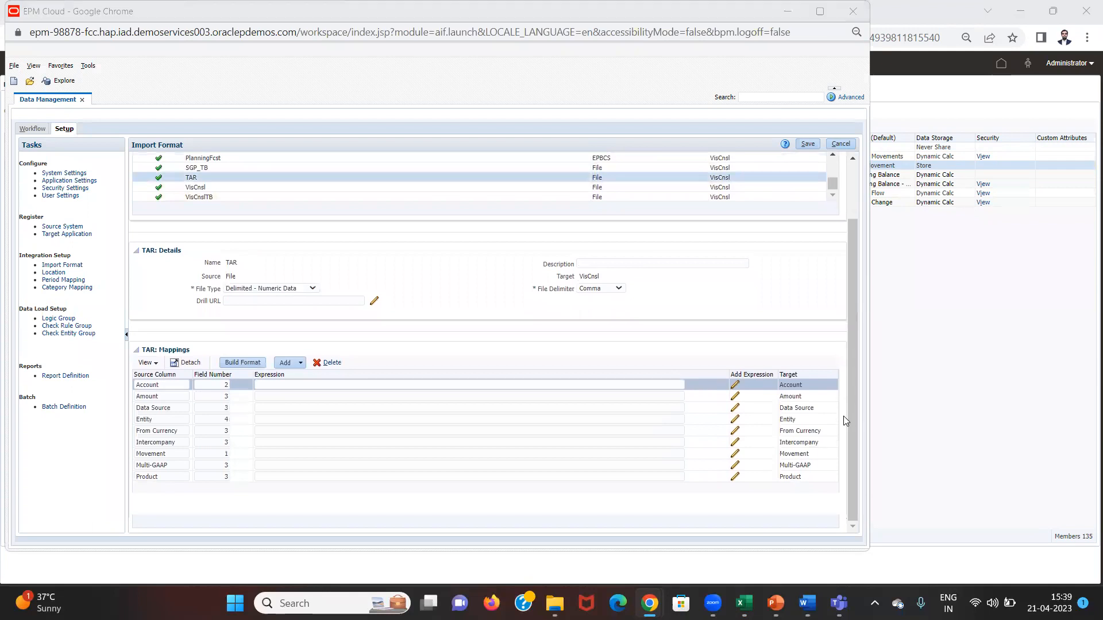
Compare the TAR import format's field numbers with the column order in the dataloadtar workbook.
key(alt+Tab)
key(alt+Tab)
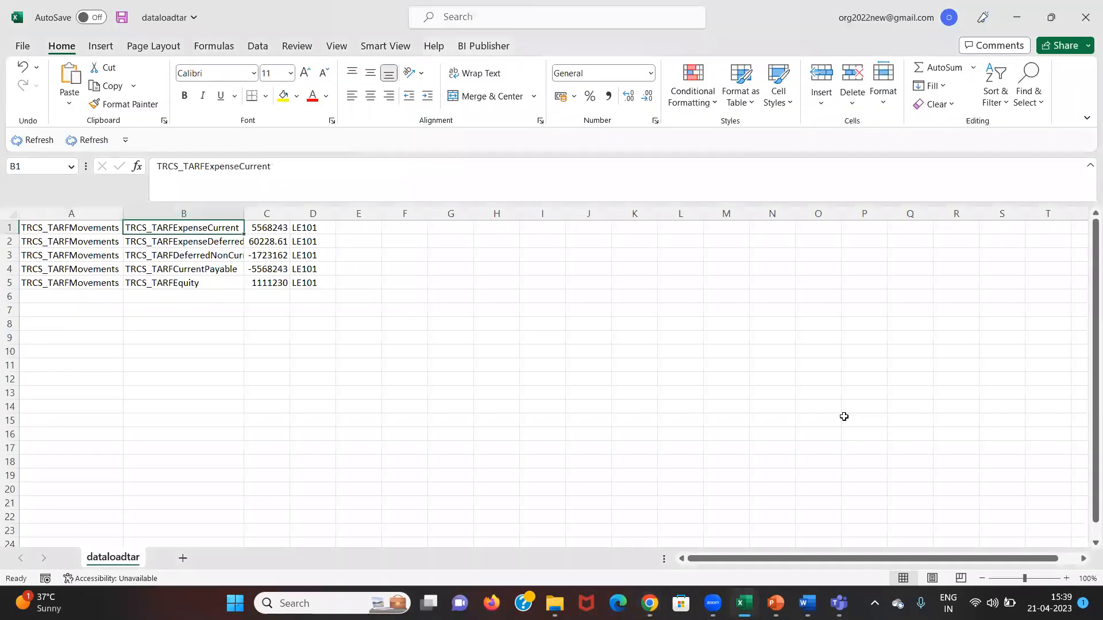
key(alt+Tab)
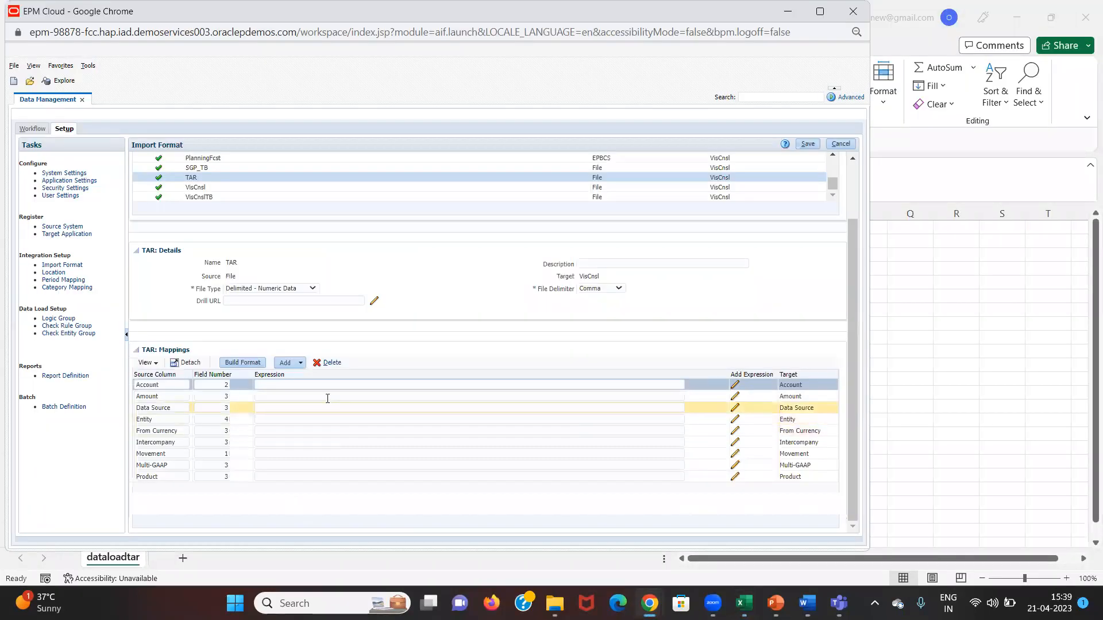
key(alt+Tab)
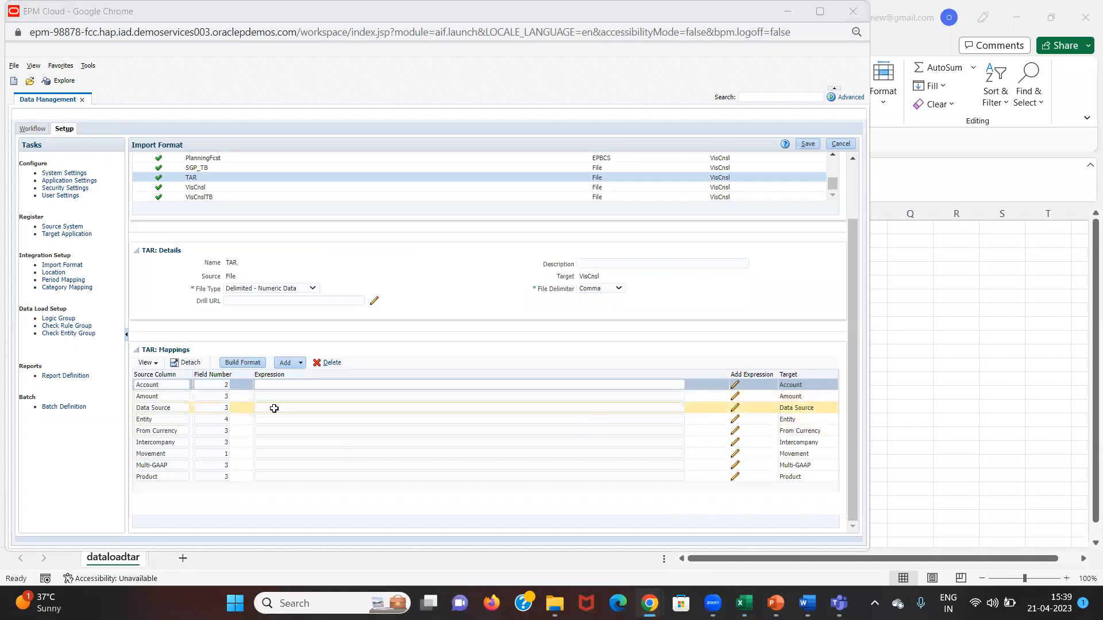
key(Right)
key(alt+Tab)
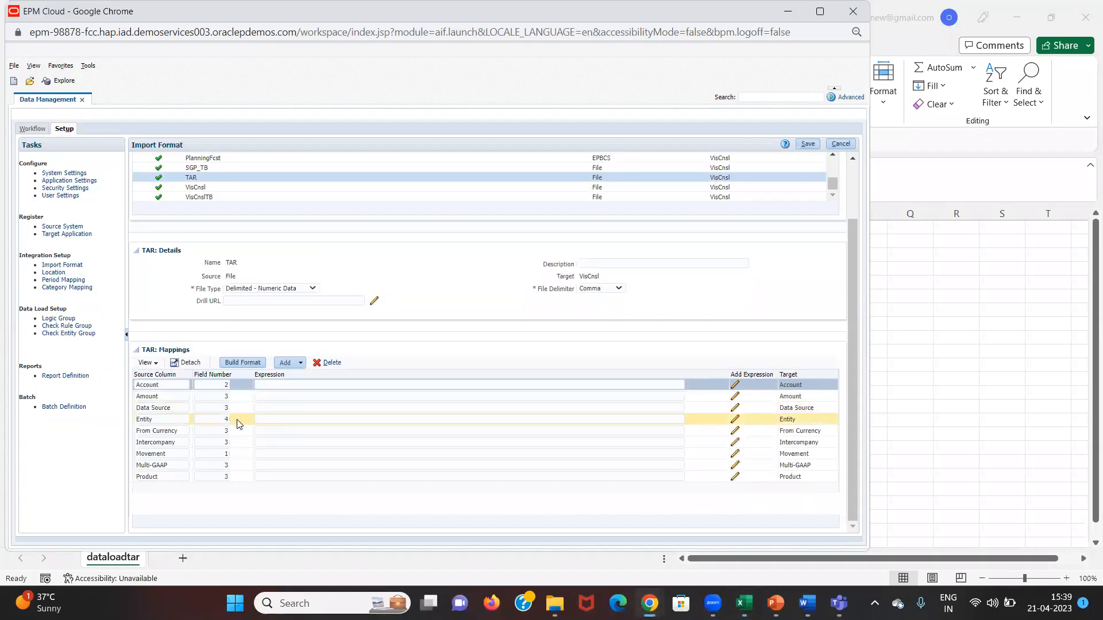
text(4)
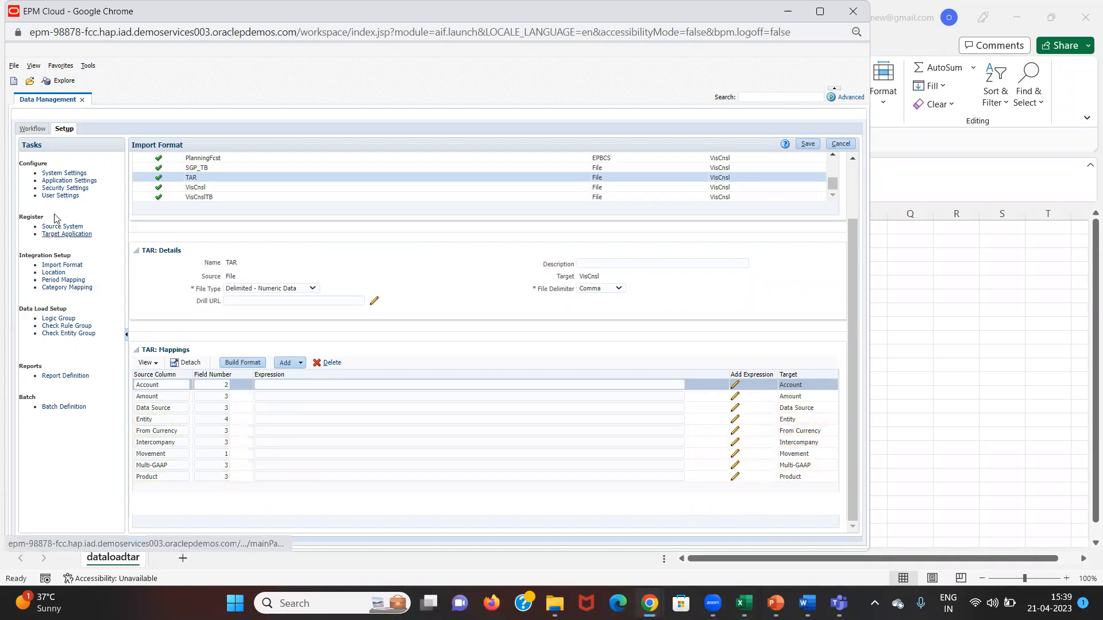
Execute data load rule tardlr for Mar-20 with Import from Source and Export to Target, using import mode Replace.
click(35, 129)
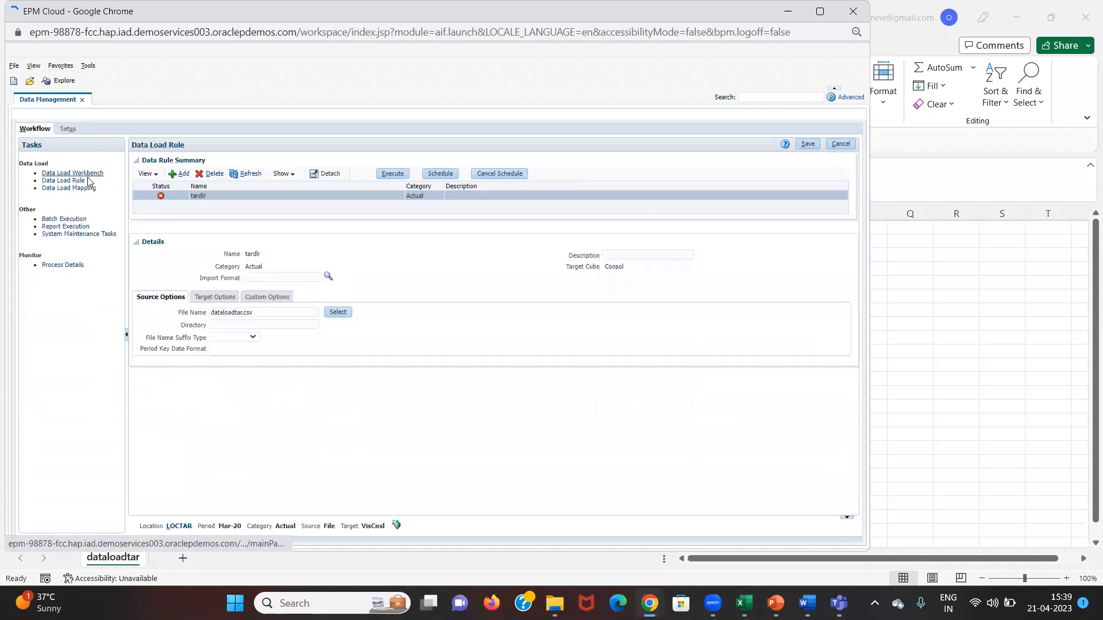
click(81, 189)
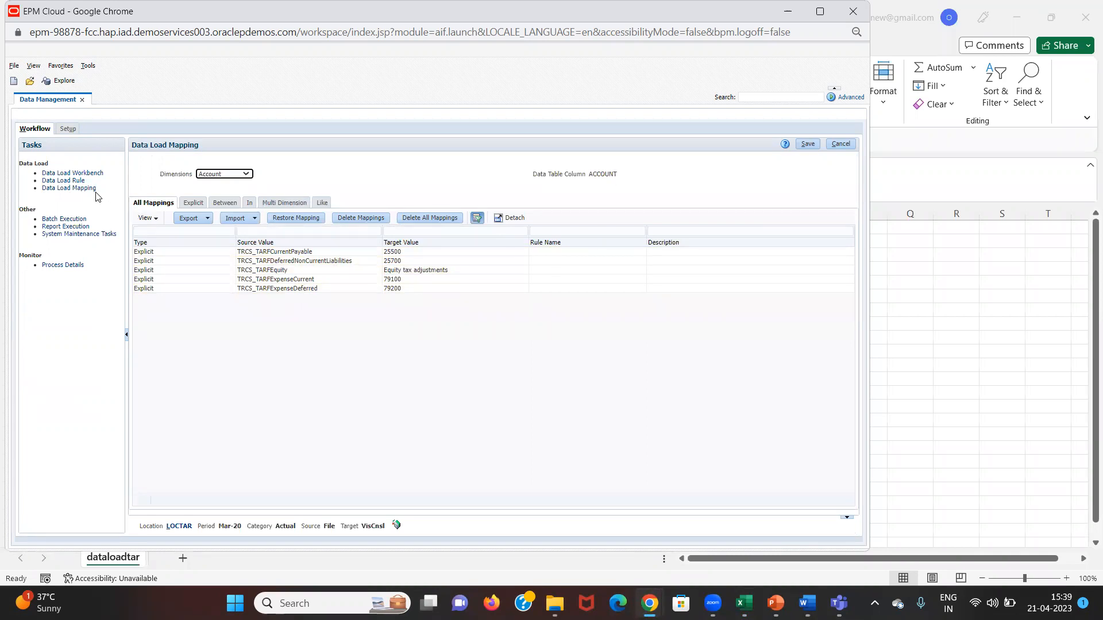
click(70, 179)
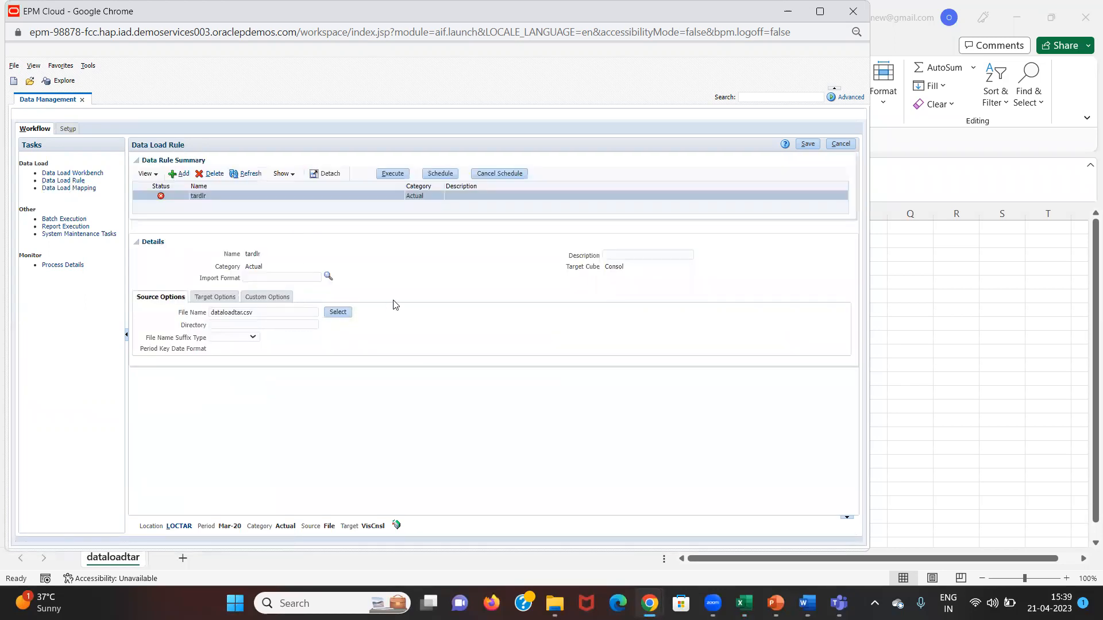
click(400, 174)
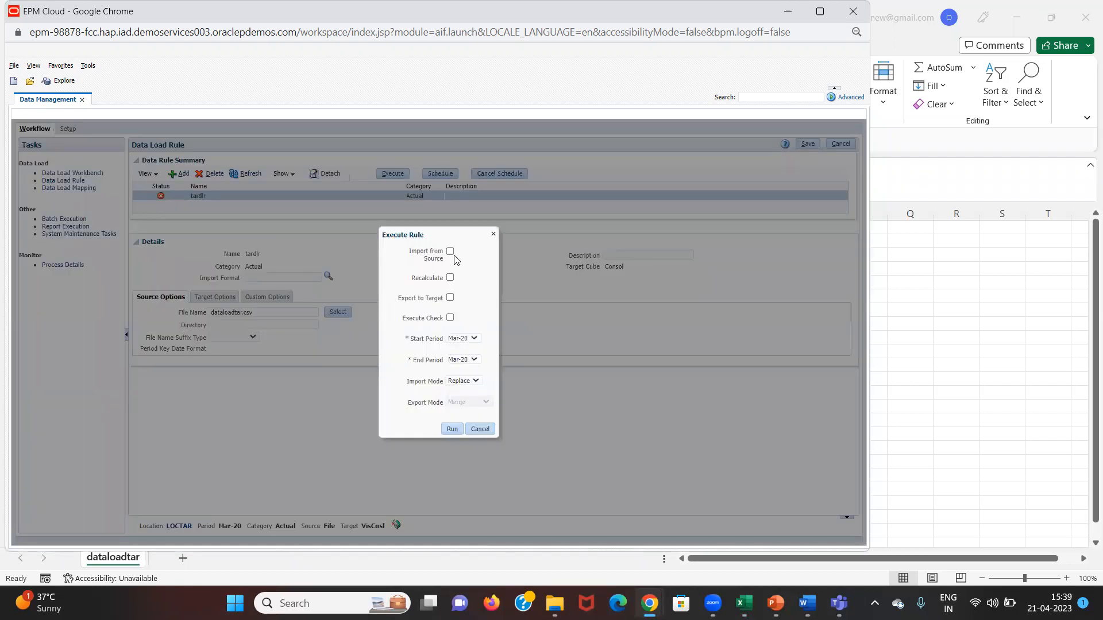
click(451, 252)
click(450, 298)
click(461, 429)
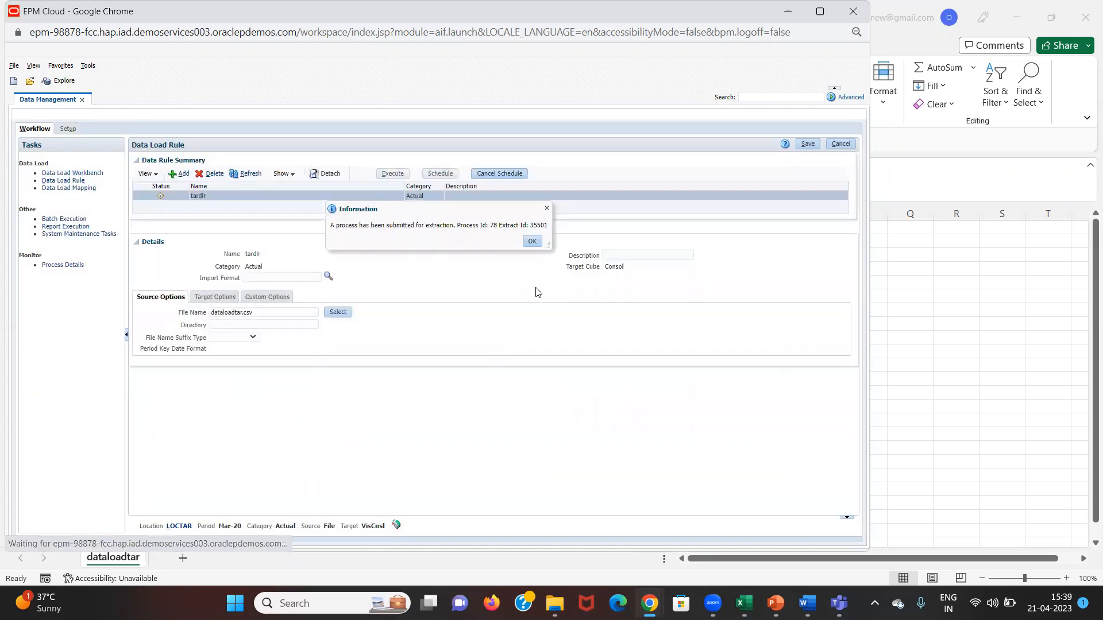
click(529, 241)
Switch to the VisCnsl application and open its Jobs page to check the recent data load activity.
key(alt+Tab)
key(alt+Tab)
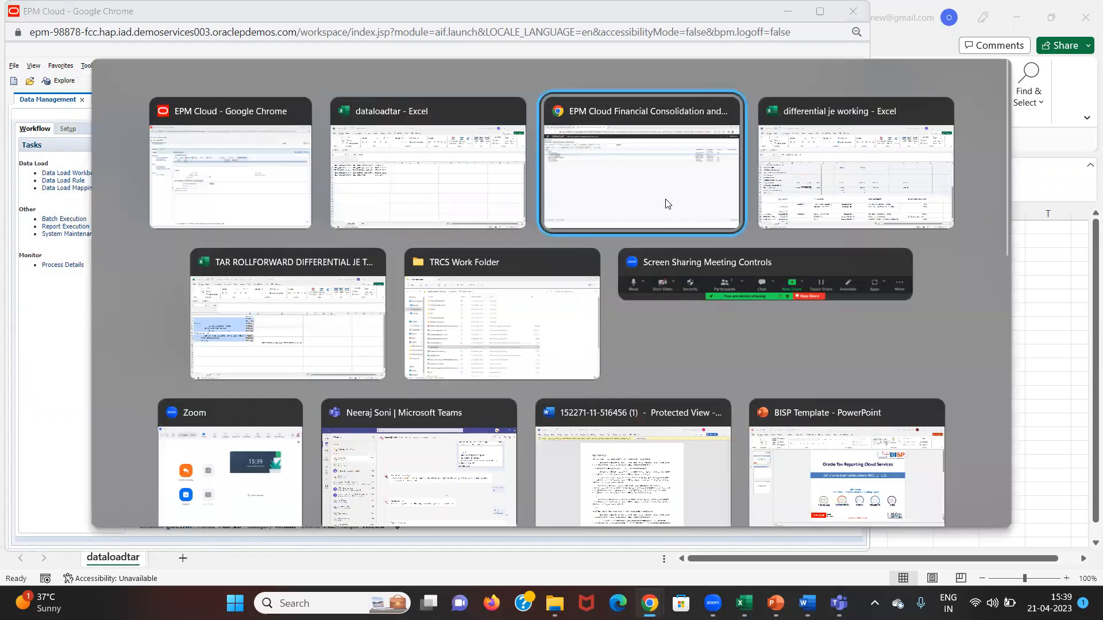
click(998, 65)
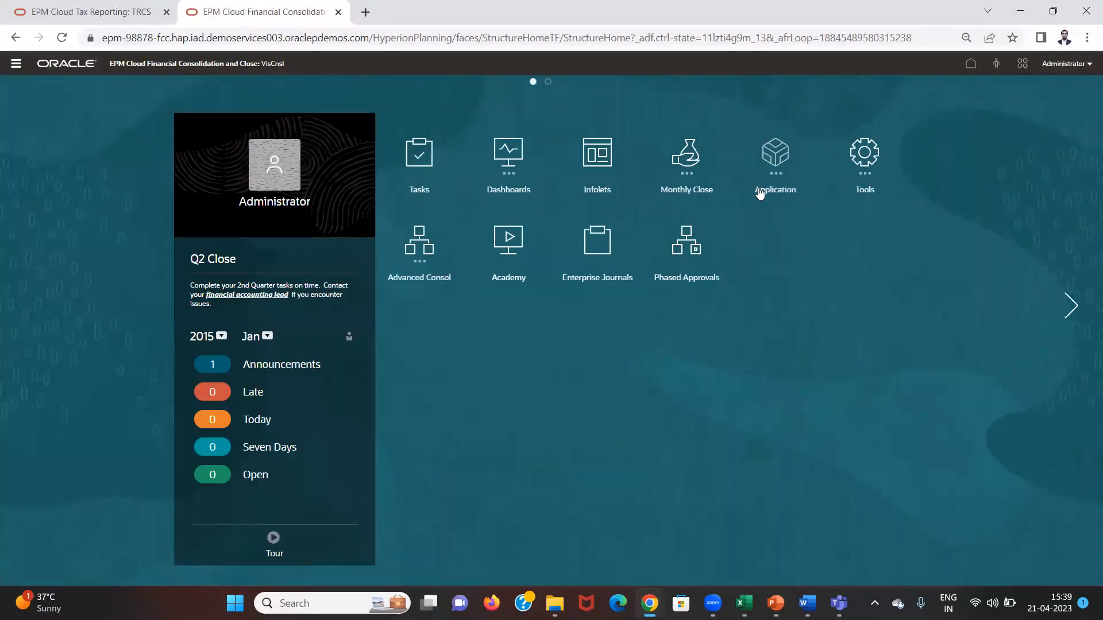
click(758, 192)
click(649, 311)
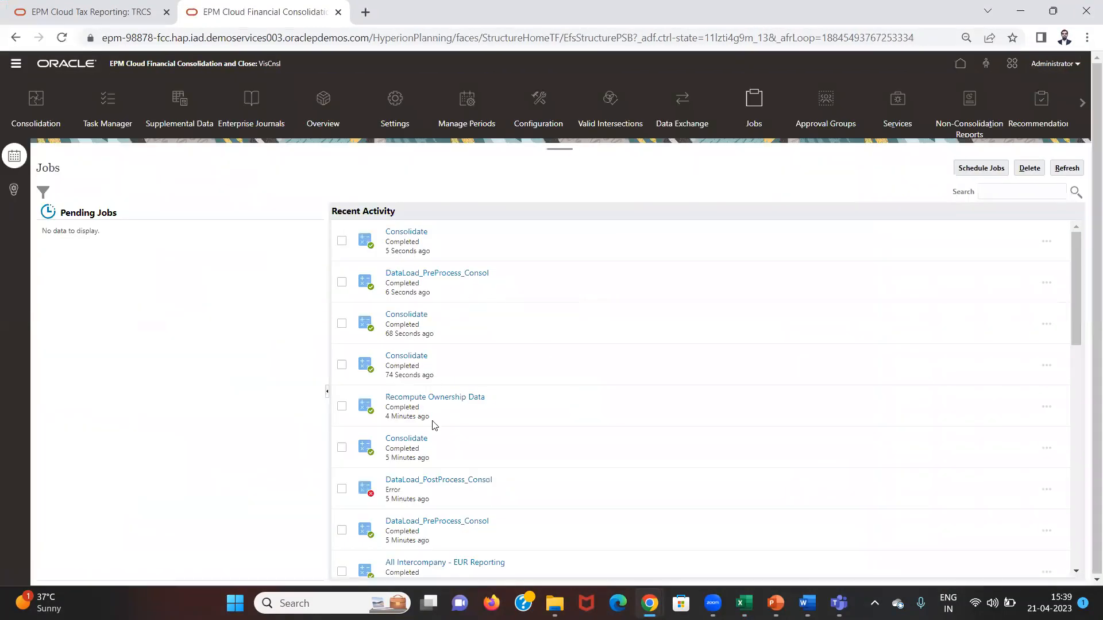
Open the details of the failed DataLoad_PostProcess_Consol job and read its error message.
click(434, 484)
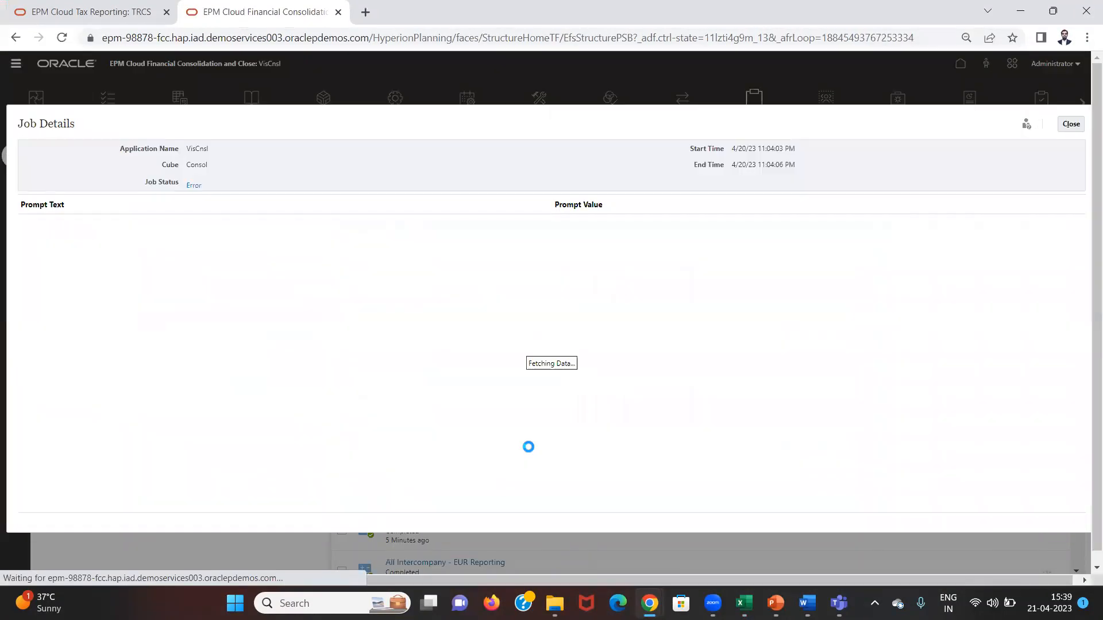
click(193, 185)
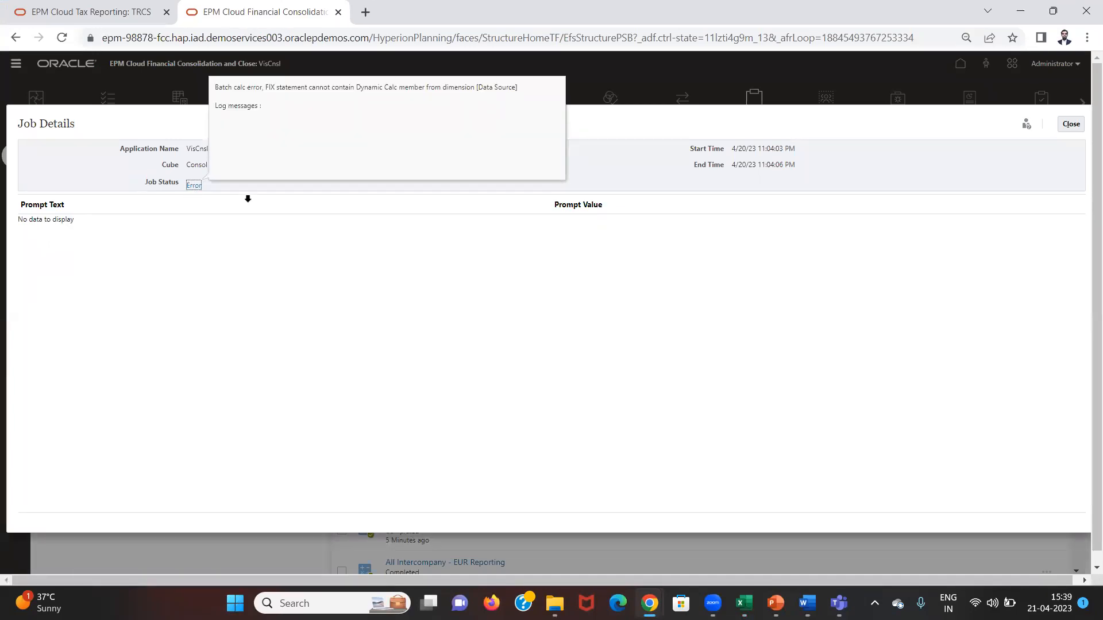
click(285, 211)
click(194, 185)
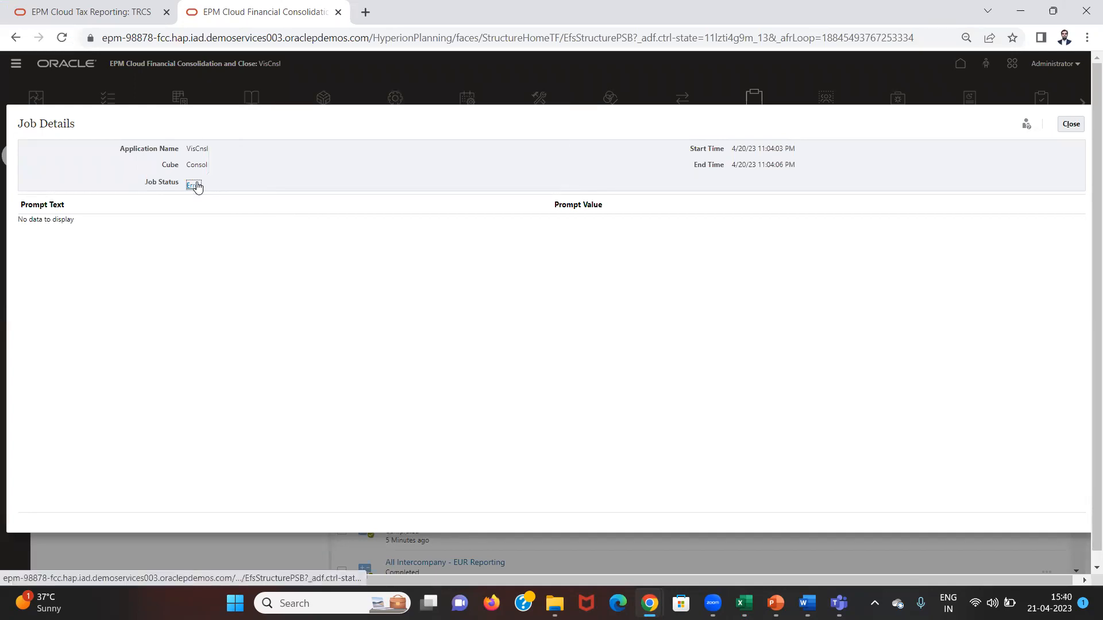
click(375, 236)
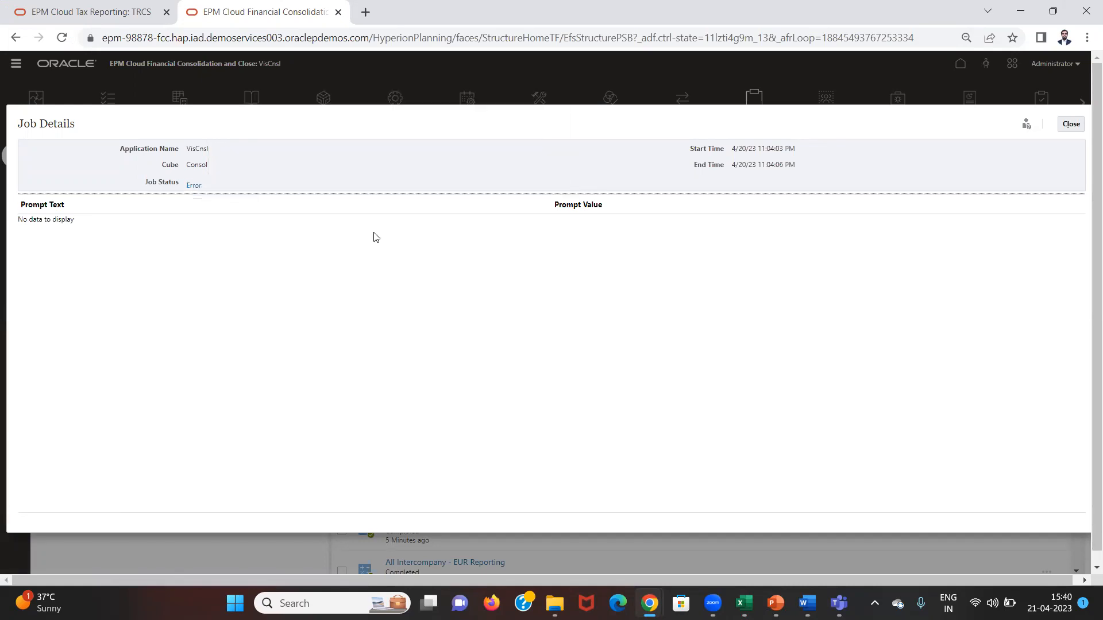
Close the job details, open the VisCnsl dimension editor, and refresh the tardlr rule status in Data Management.
click(1073, 125)
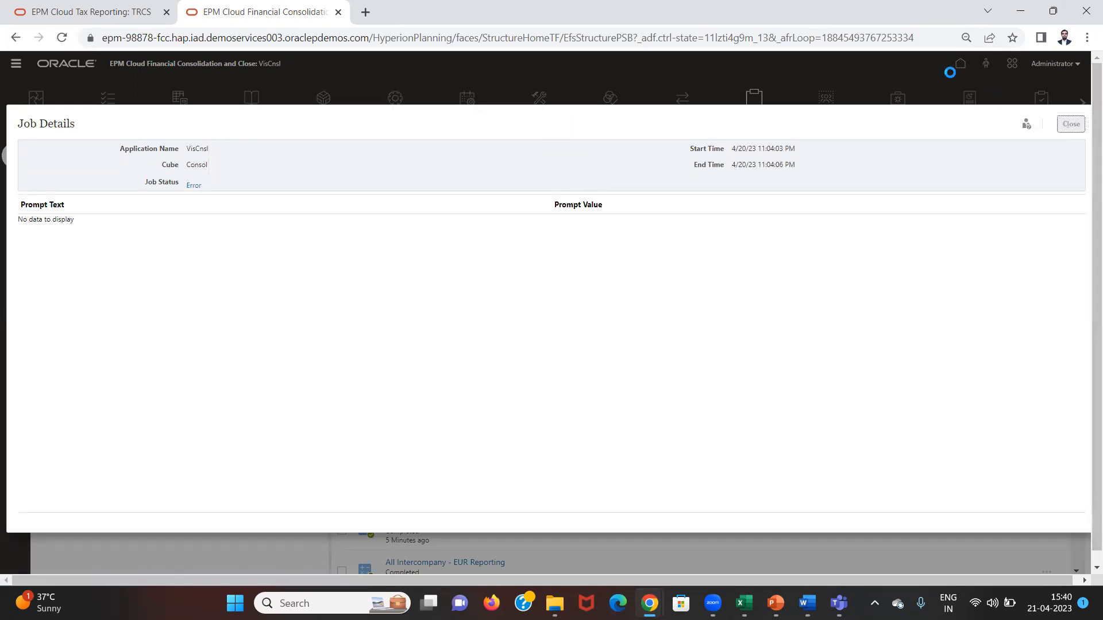
click(960, 65)
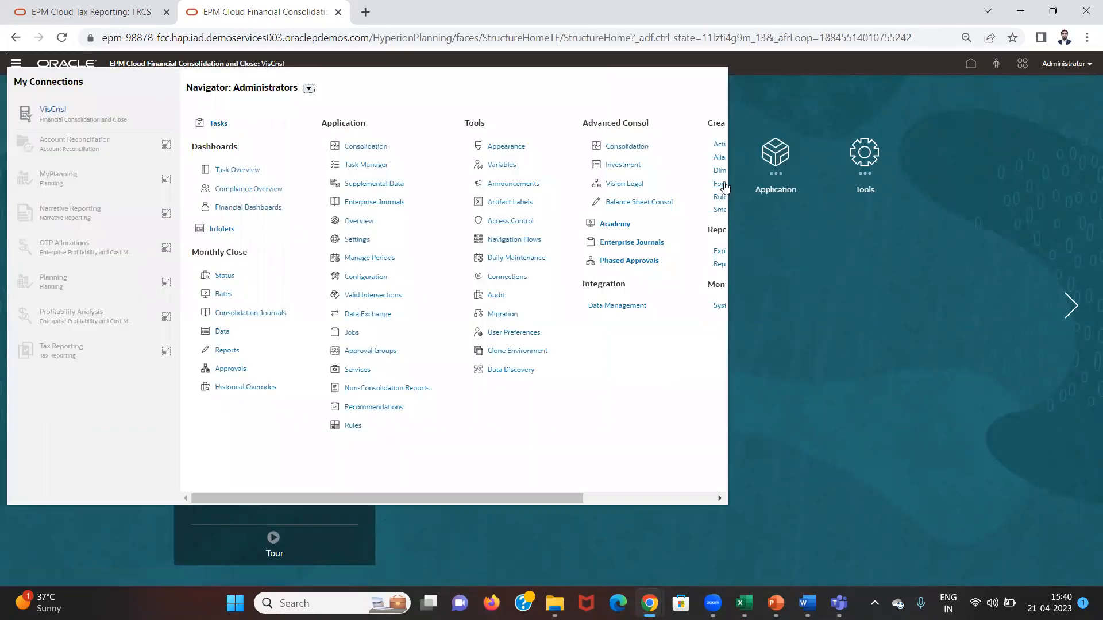
key(alt+Tab)
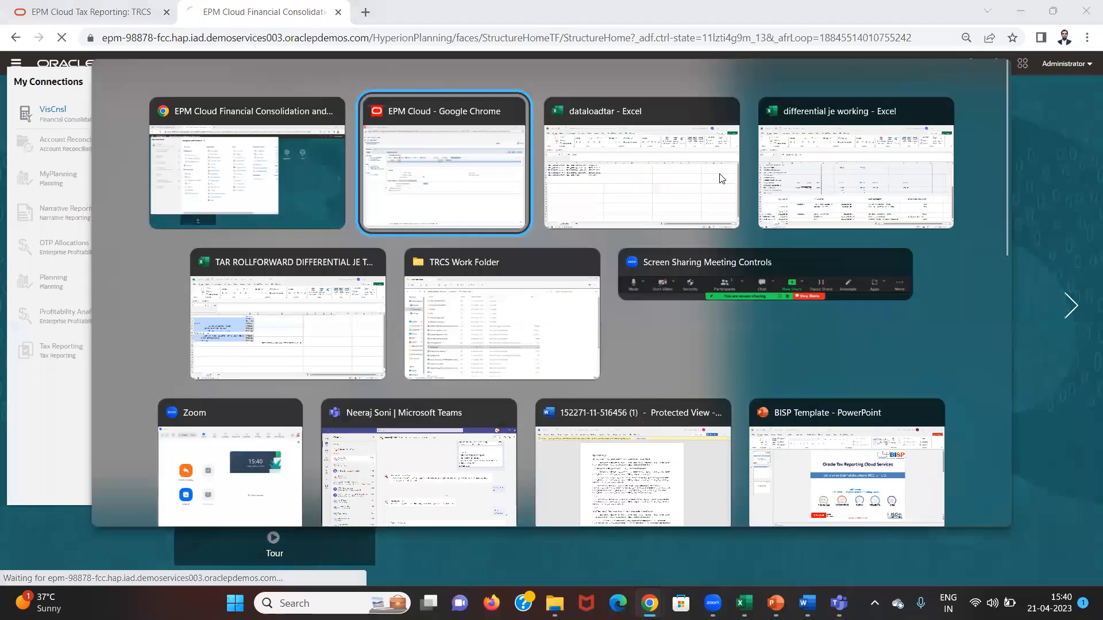
click(251, 176)
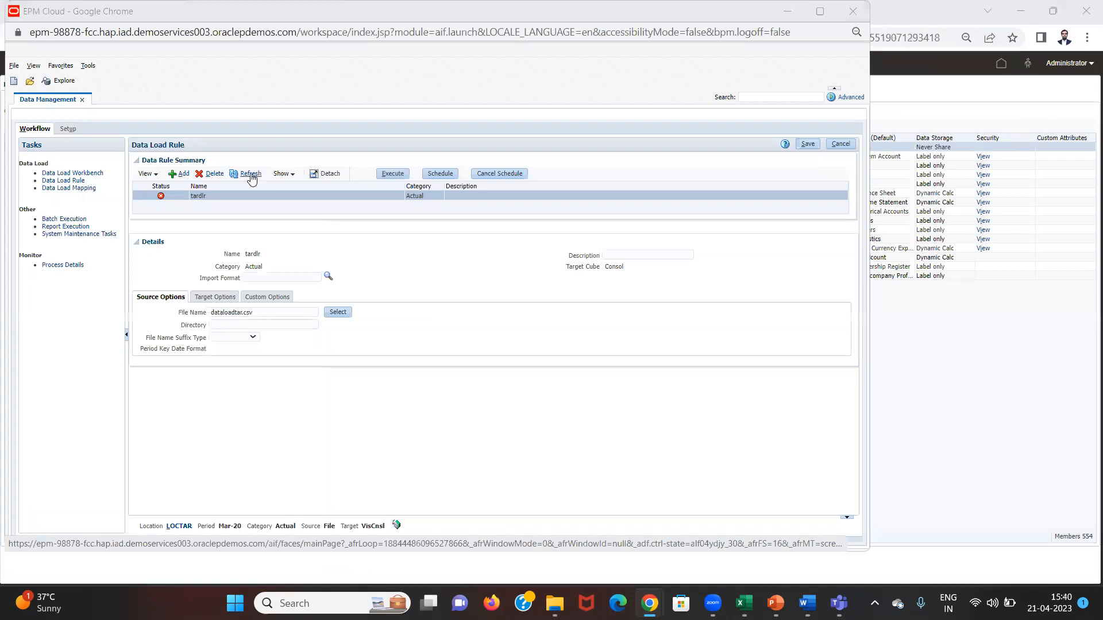
key(alt+Tab)
Show the Data Source dimension and expand it through FCCS_TotalInputAndAdjusted to select the TAR Rollforward member.
click(154, 111)
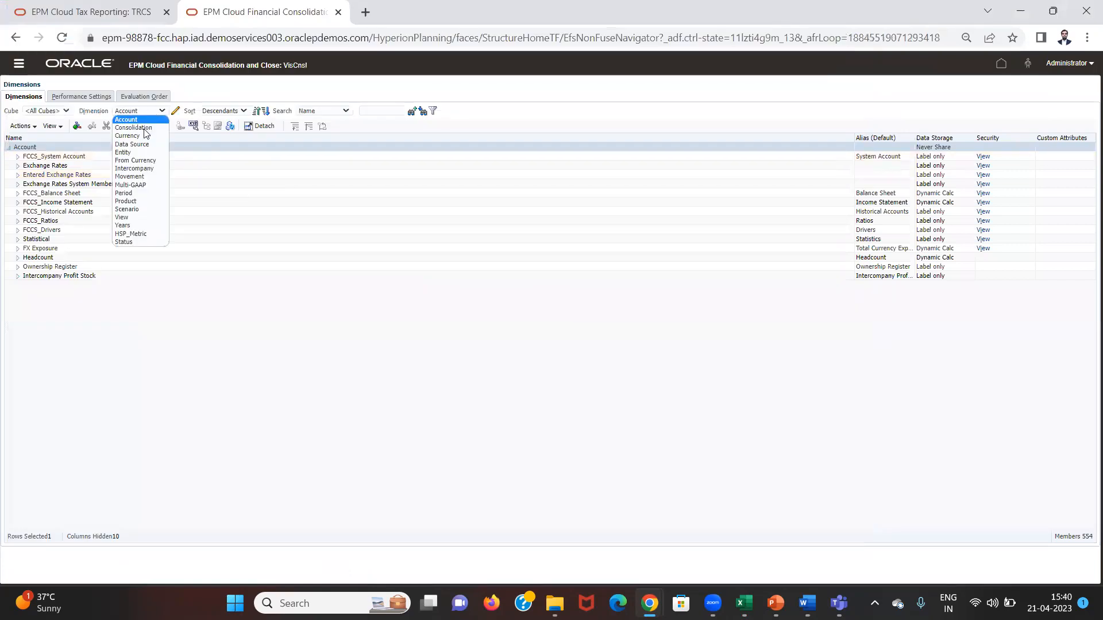
click(135, 144)
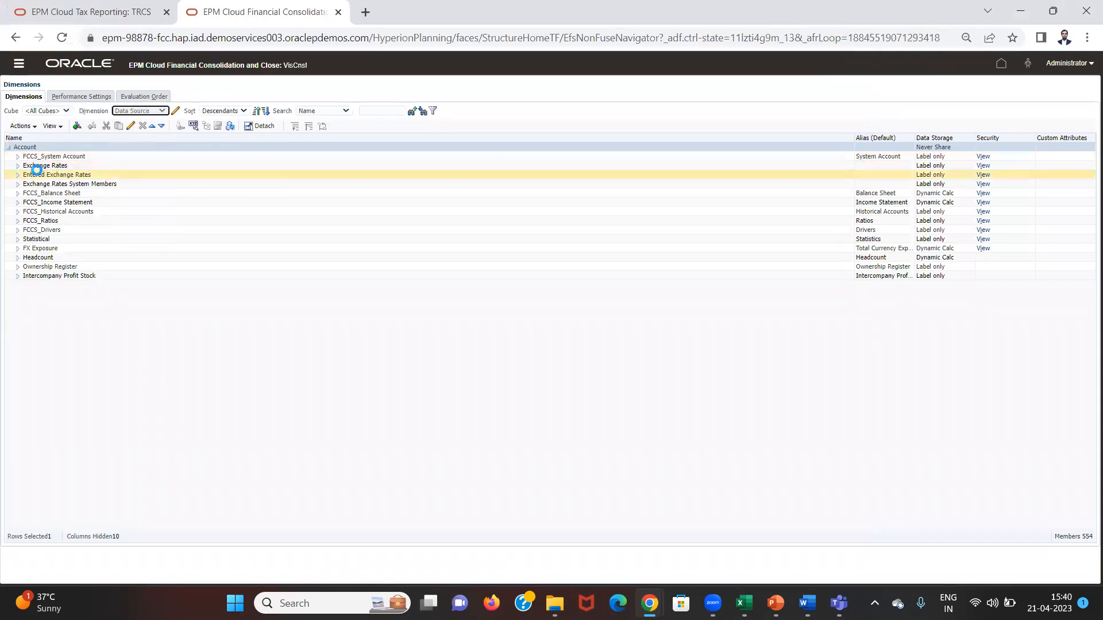
click(18, 156)
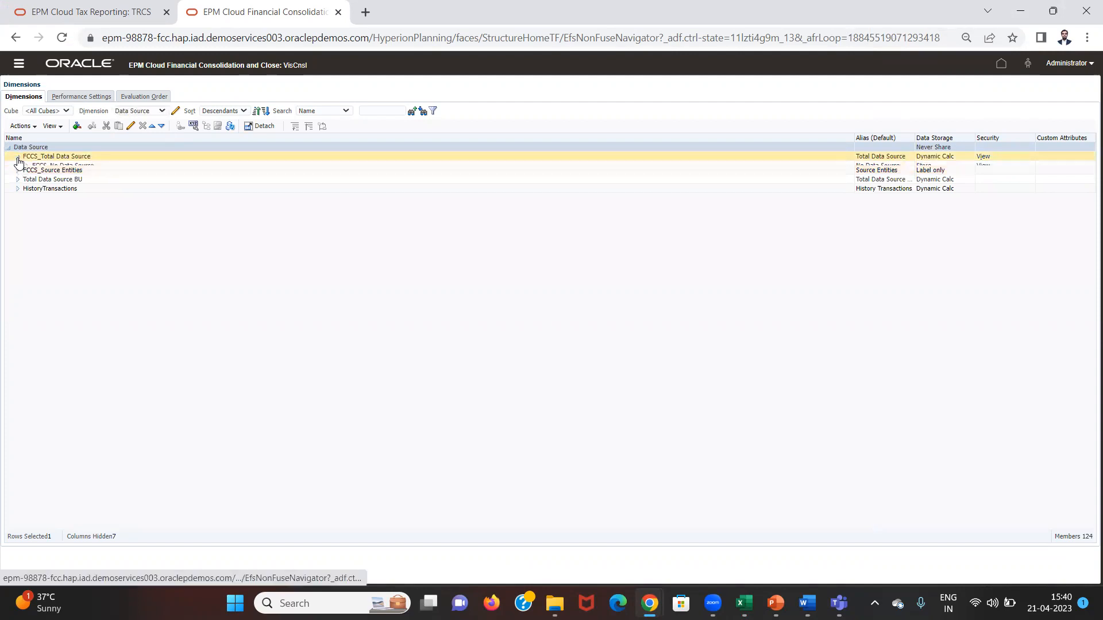
click(26, 185)
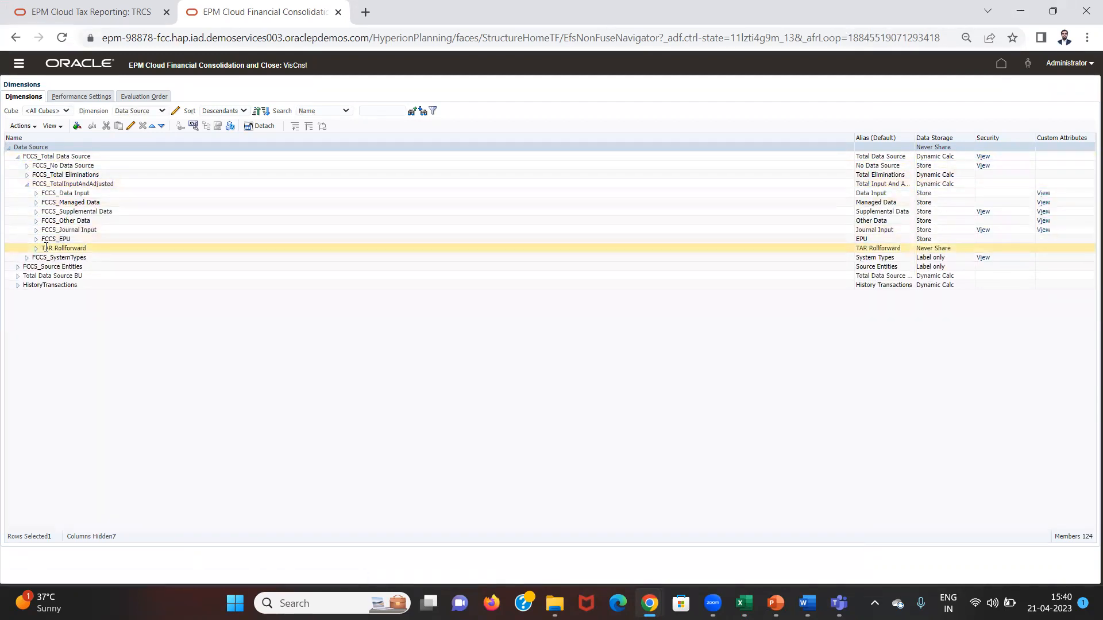
click(45, 248)
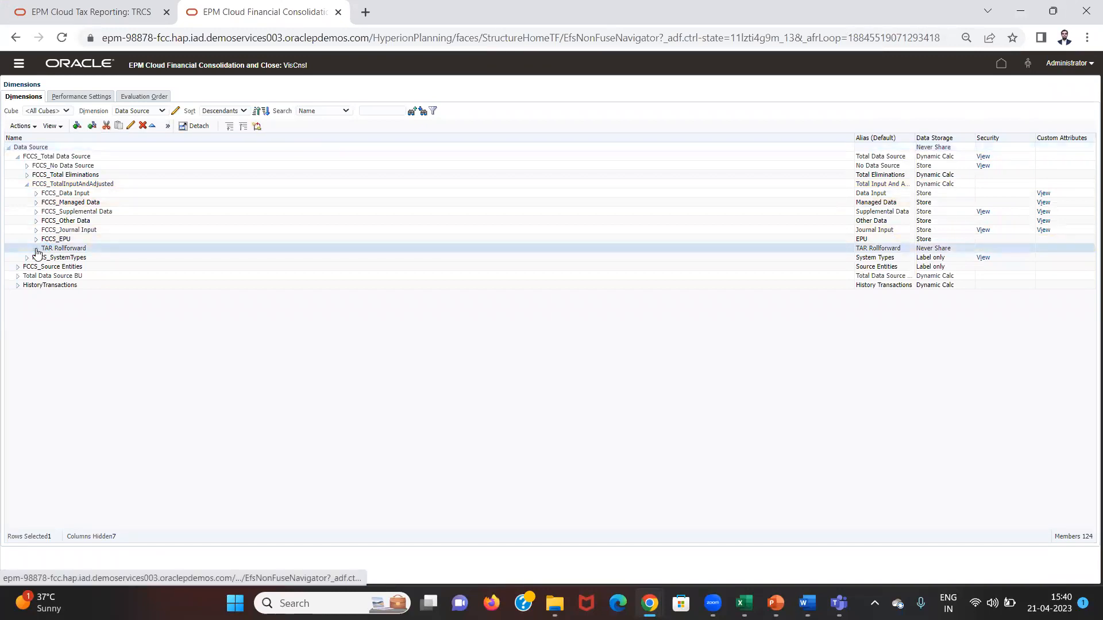
click(176, 112)
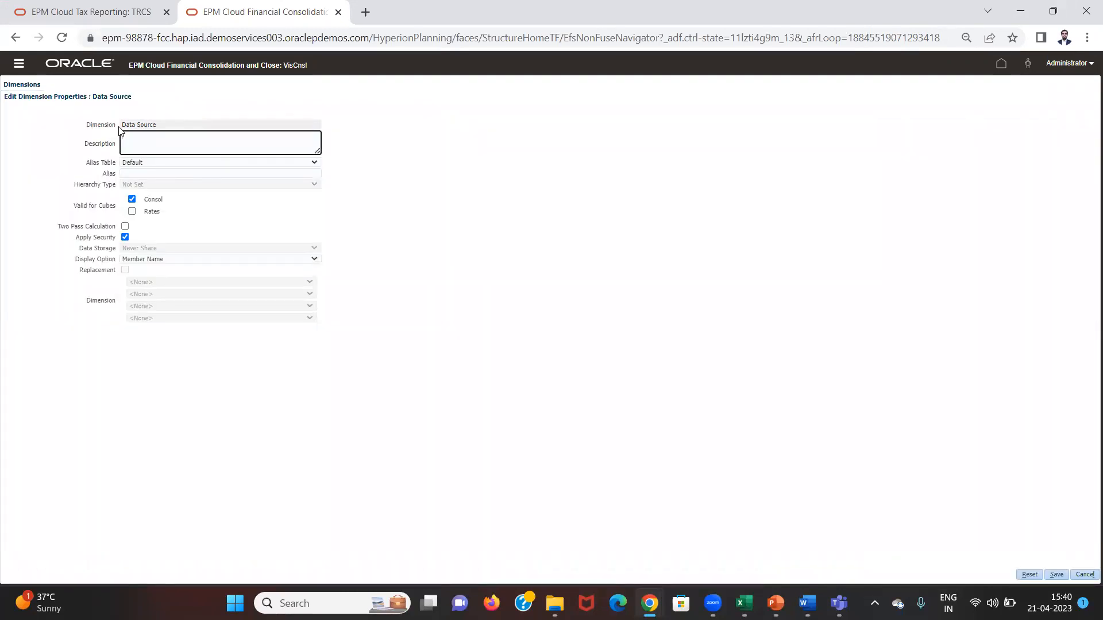
click(1084, 577)
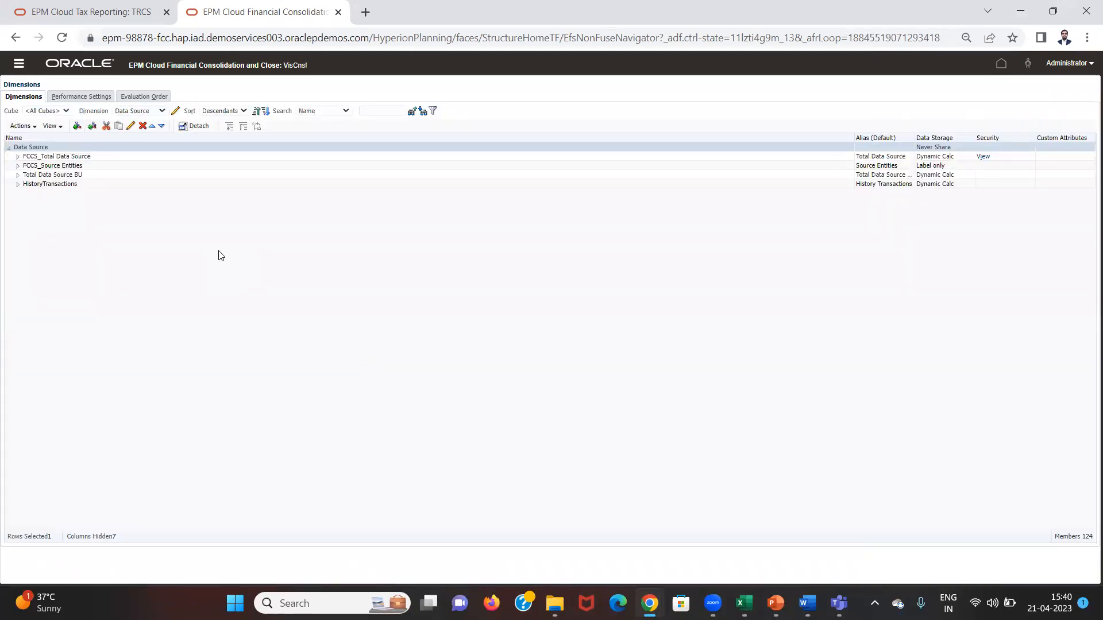
click(17, 157)
click(26, 185)
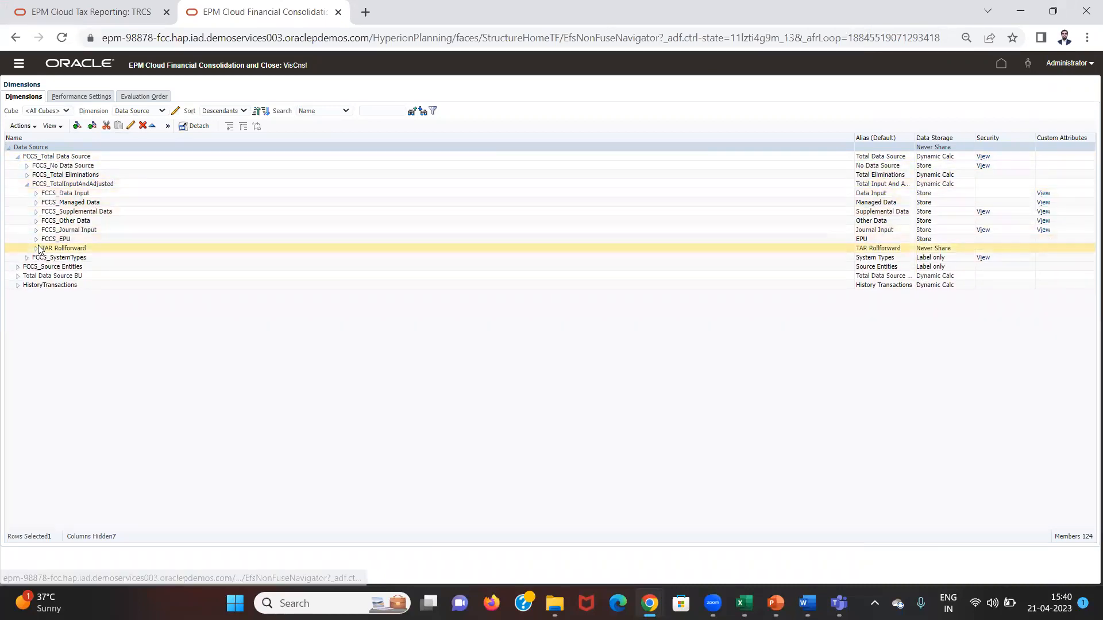
click(51, 249)
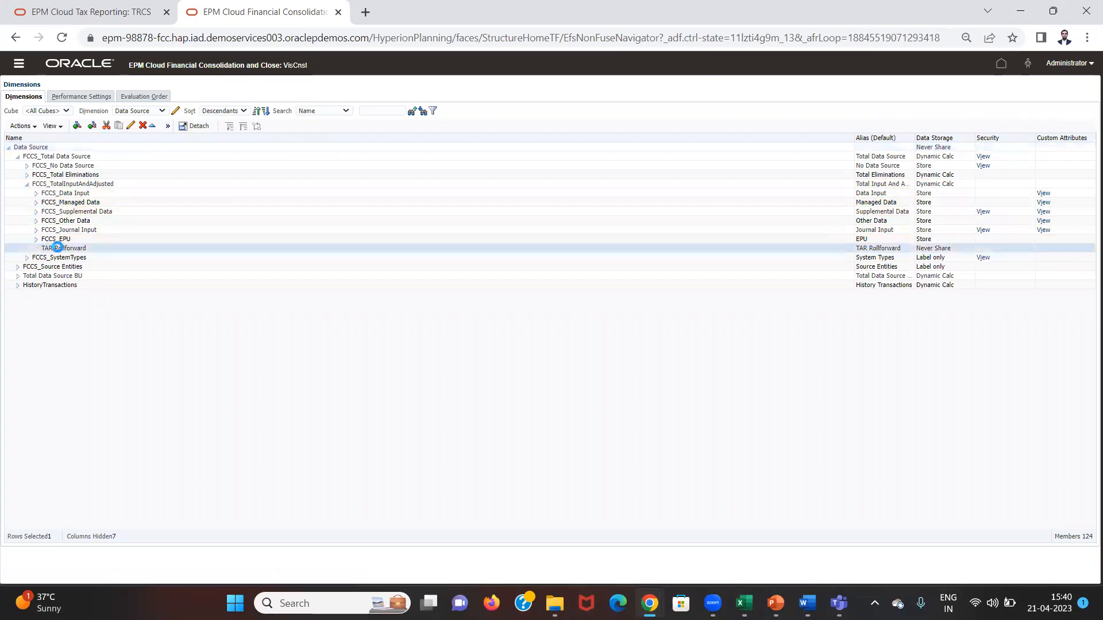
Edit the TAR Rollforward member and set its Data Storage for the Consol cube to Store in the member formula settings.
click(129, 126)
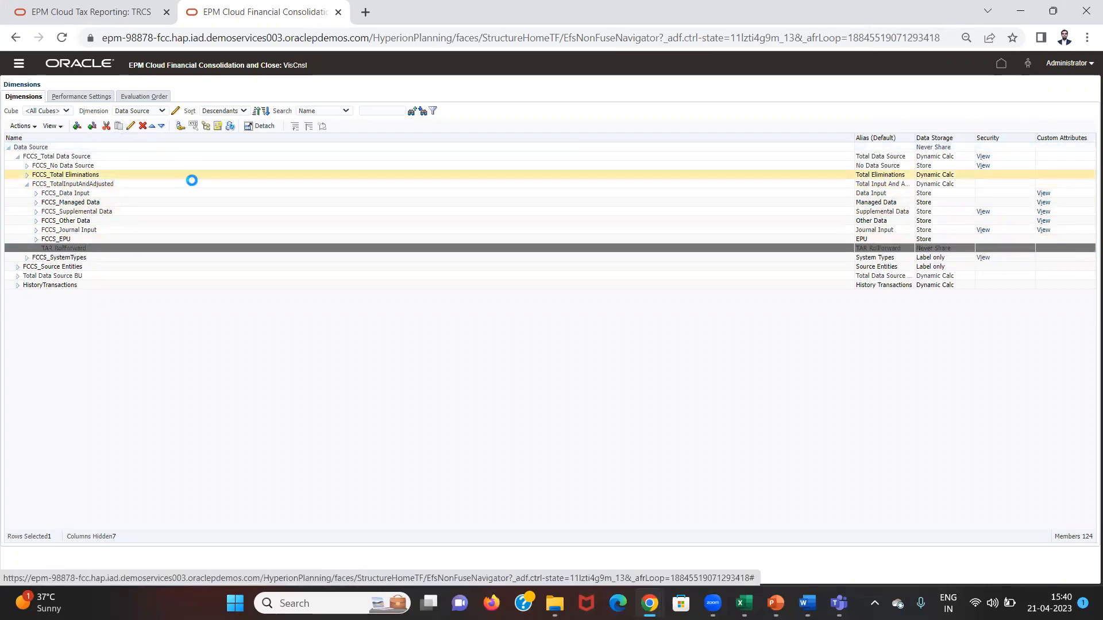
click(161, 113)
click(153, 140)
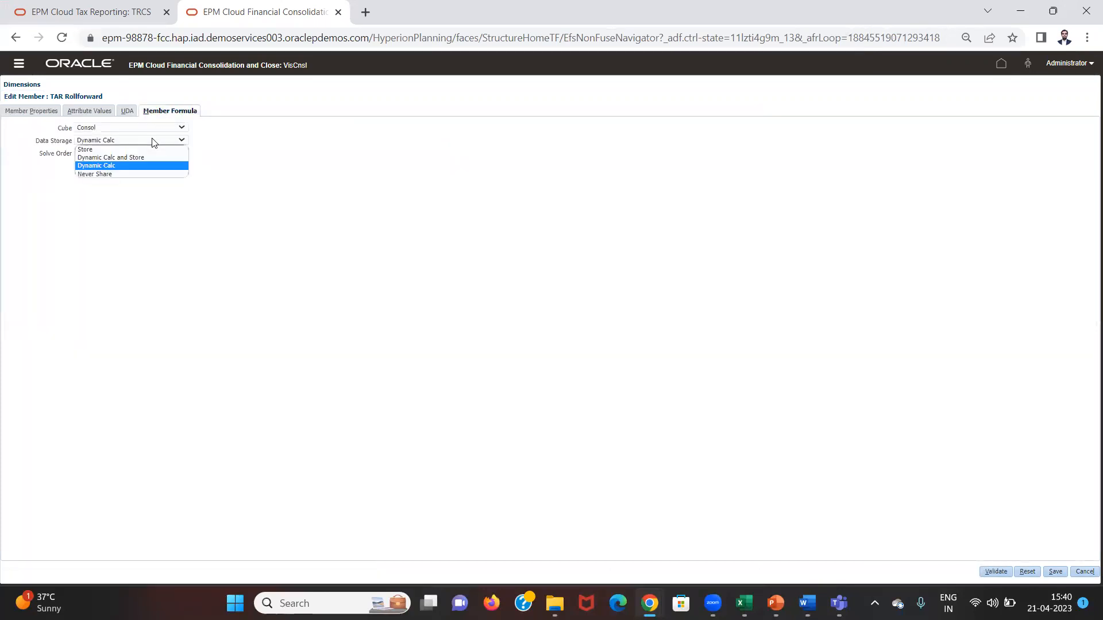
click(134, 173)
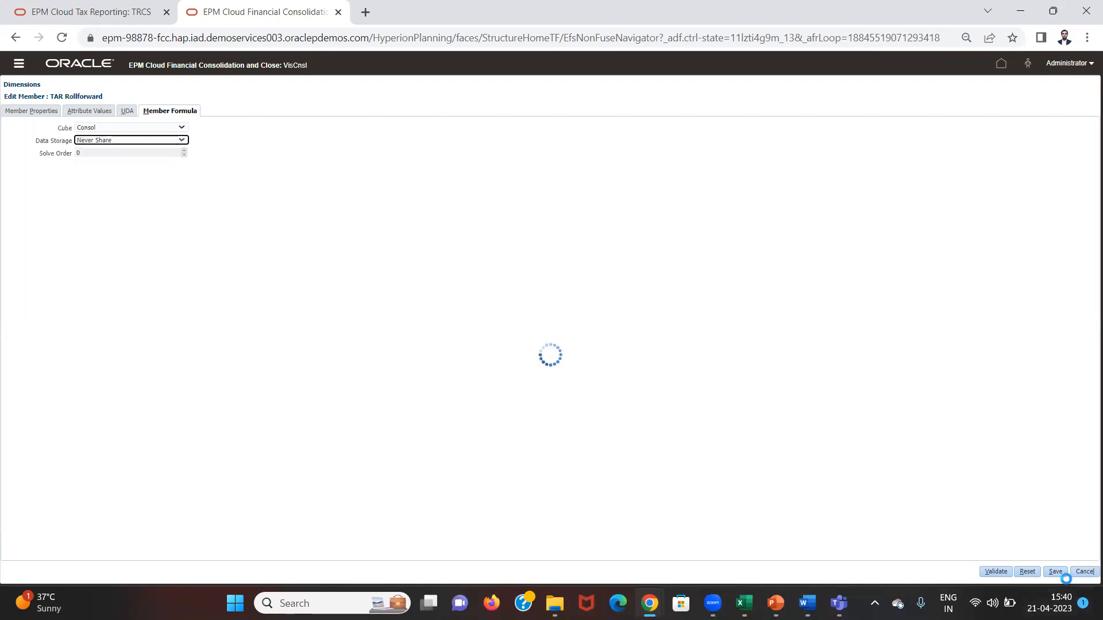
click(162, 141)
Set Data Storage to Store in TAR Rollforward's member properties and save the member.
click(38, 112)
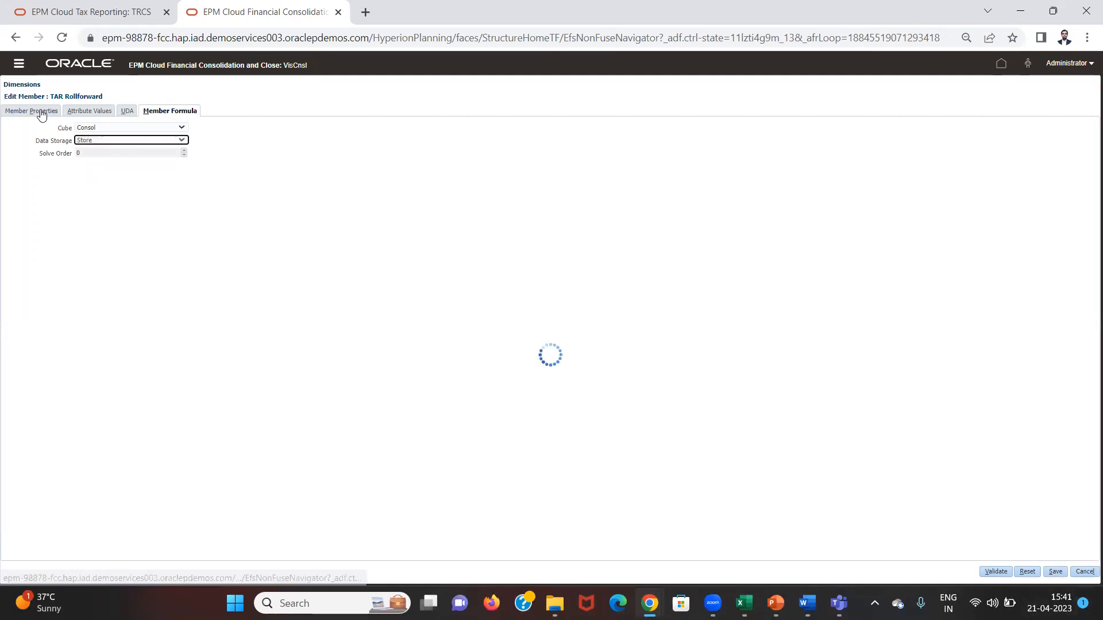
click(38, 112)
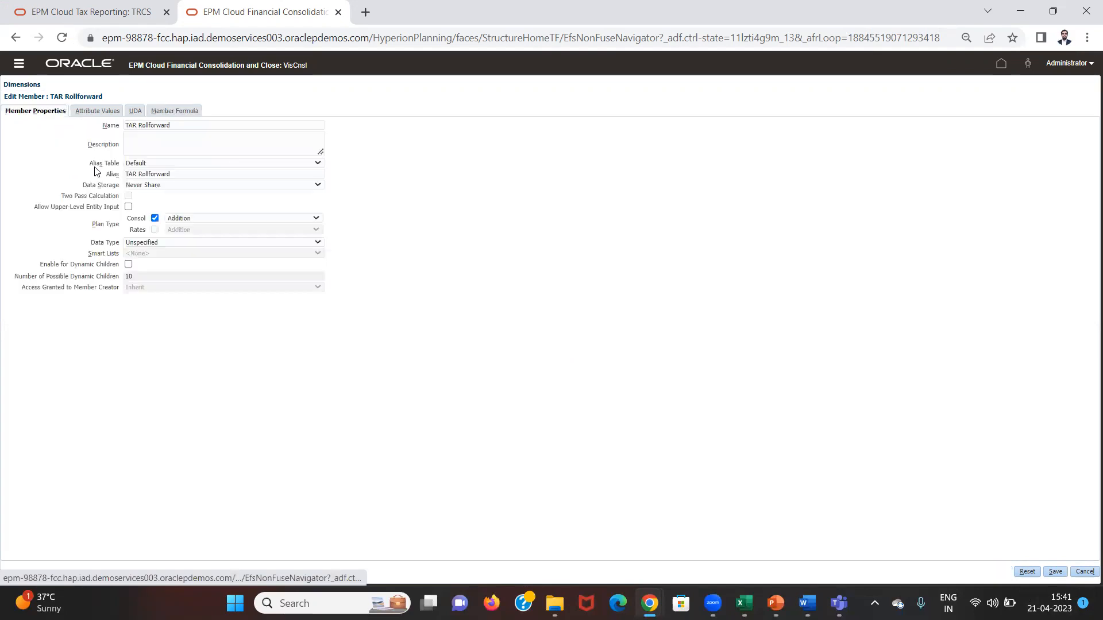
click(180, 190)
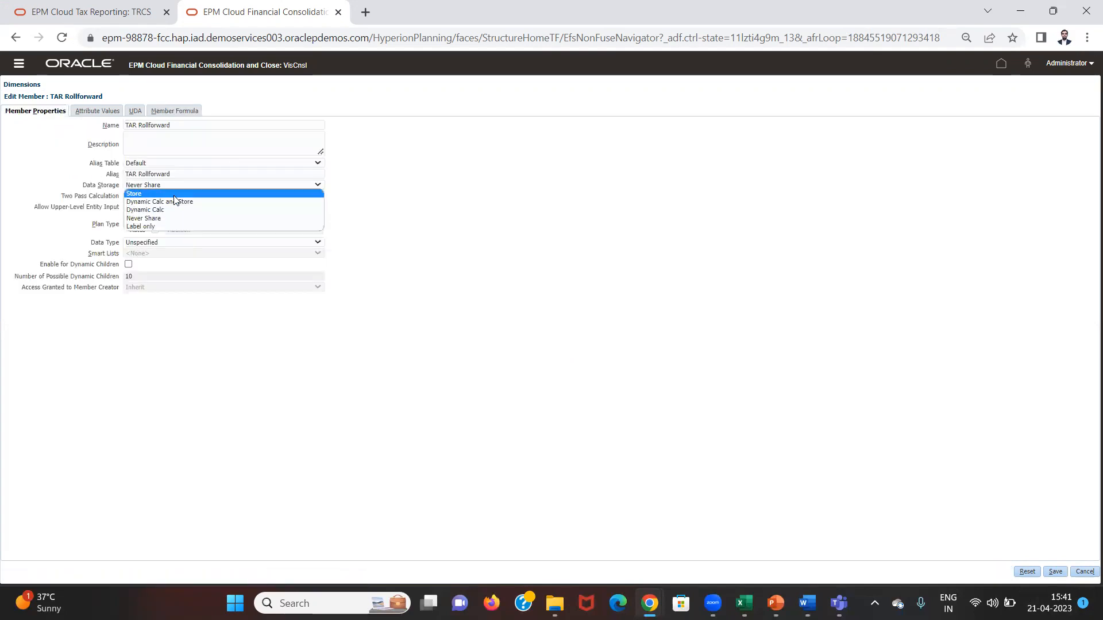
click(183, 194)
click(1062, 573)
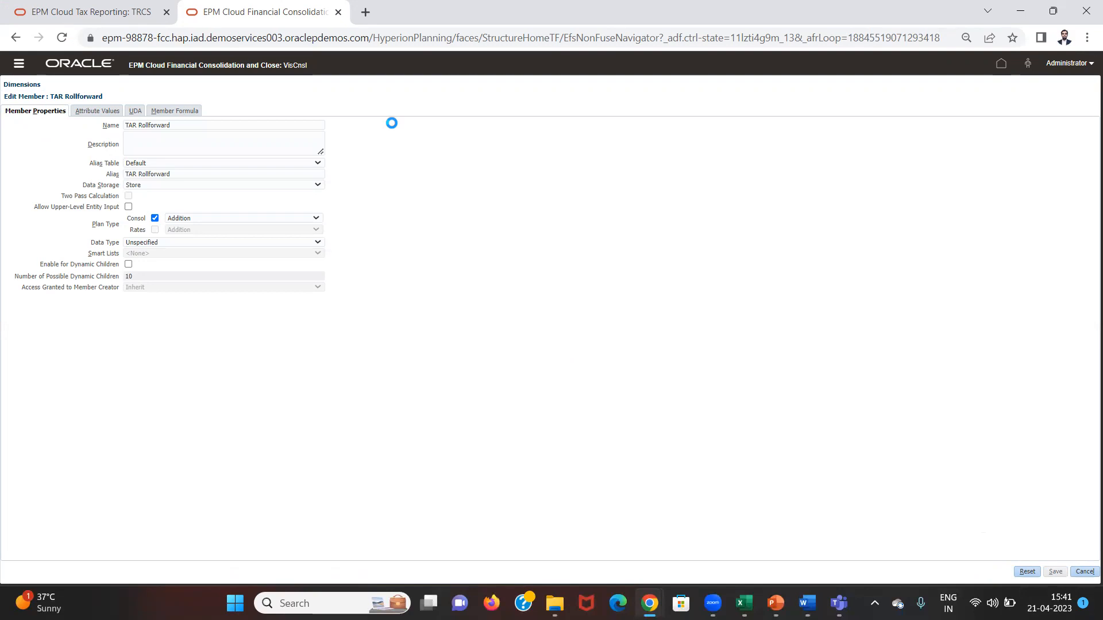
Refresh the VisCnsl database so the outline takes in the edited Data Source member.
click(169, 126)
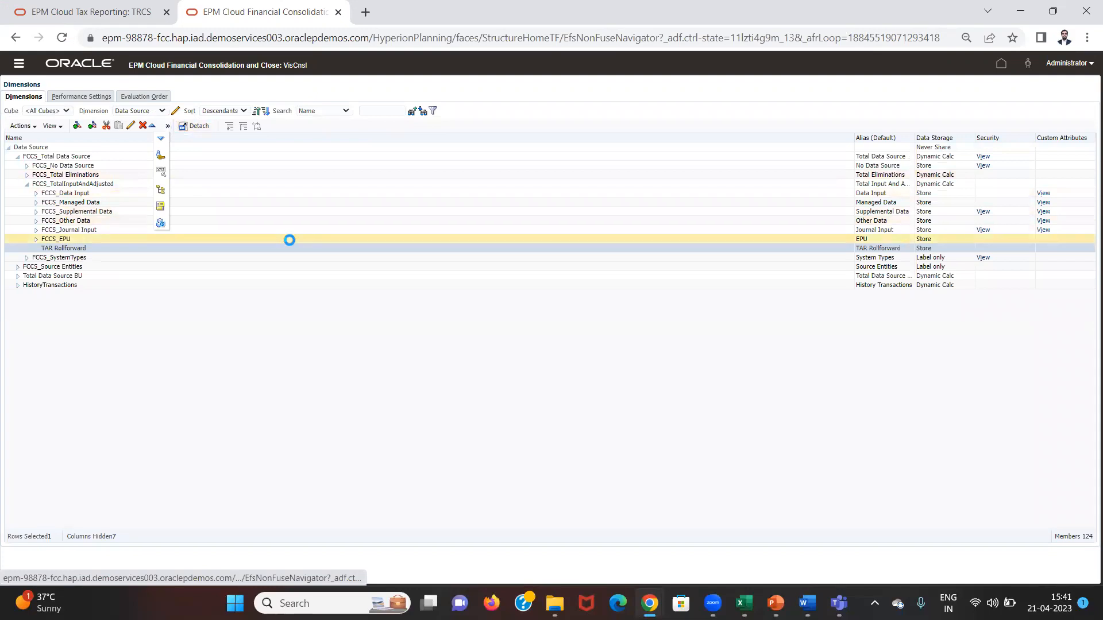
click(230, 125)
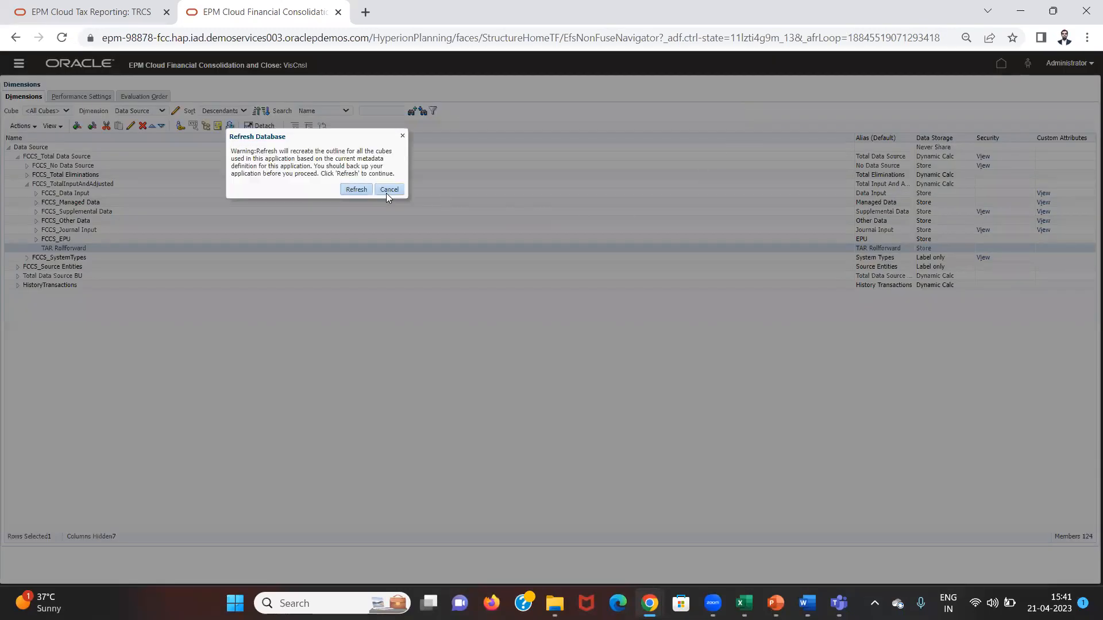
click(358, 190)
click(888, 2)
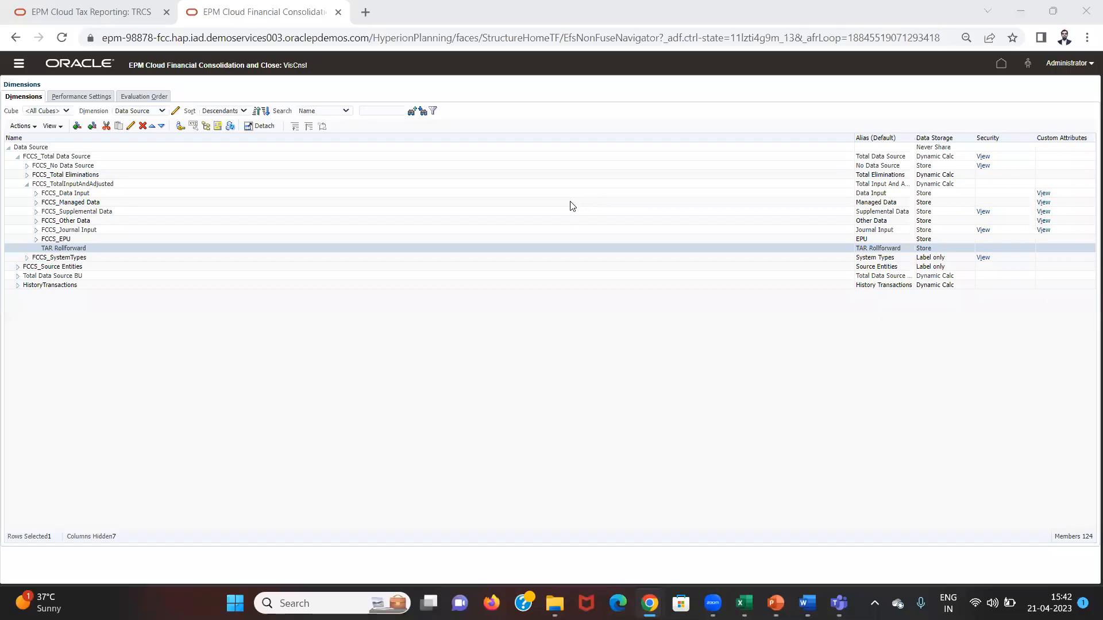
Return to Data Management and execute data load rule tardlr for Mar-20 with Export to Target.
key(alt+Tab)
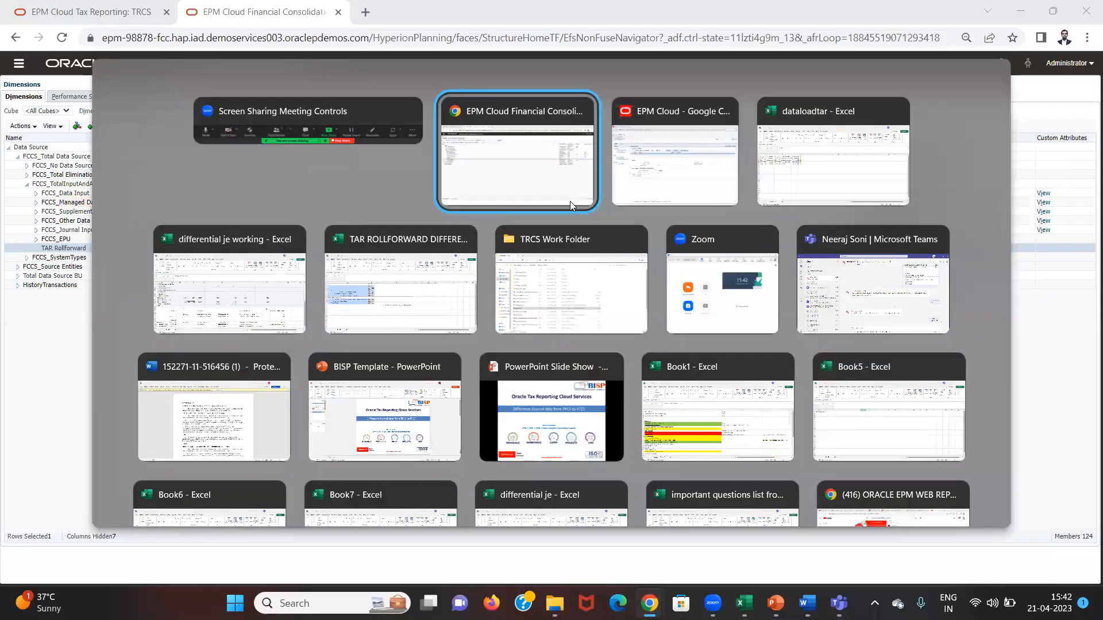
key(alt+Tab)
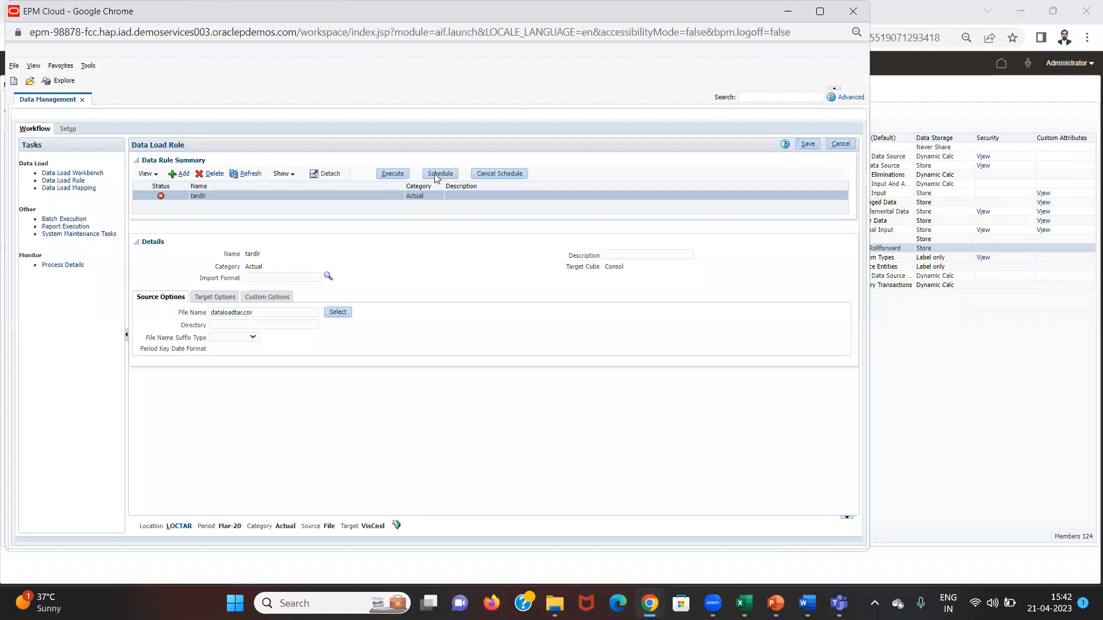
click(381, 174)
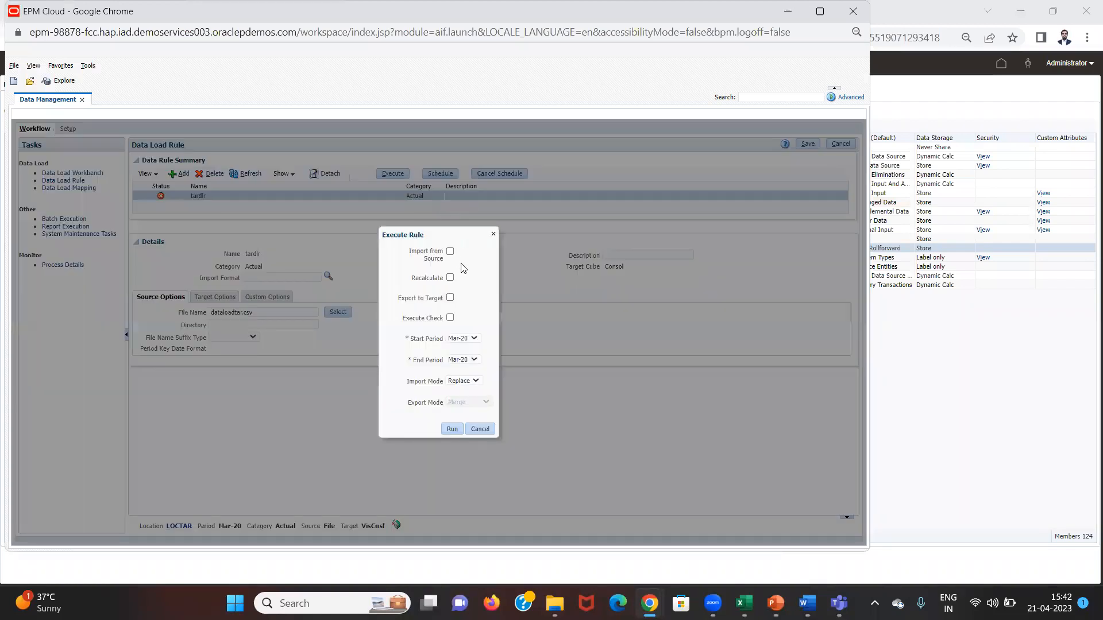
click(450, 297)
click(452, 429)
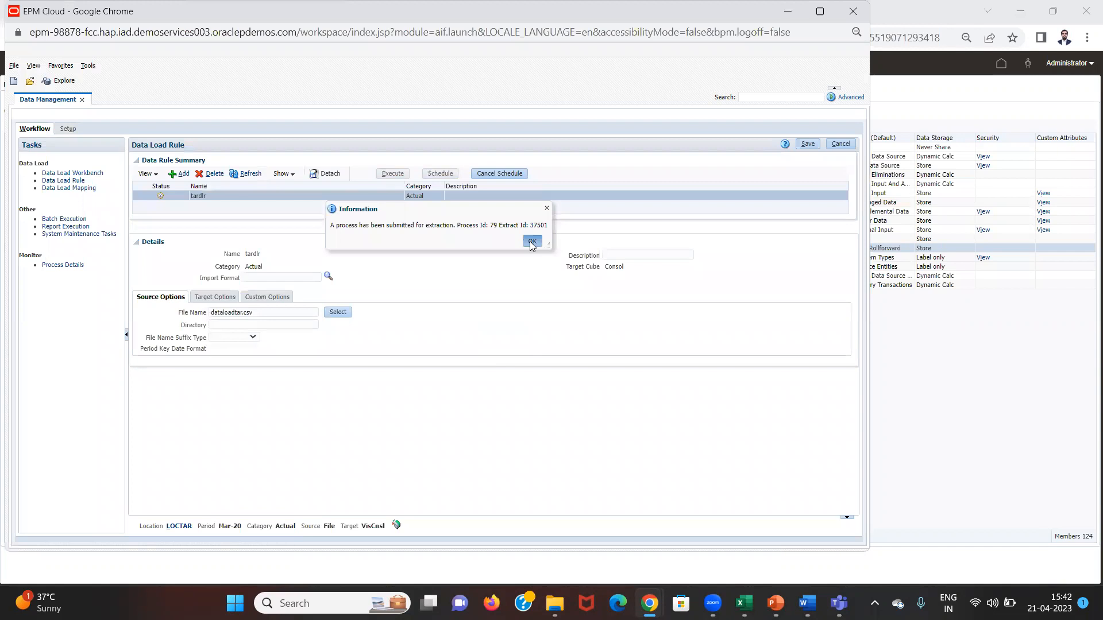
click(532, 242)
Refresh the data rule summary repeatedly to check the execution status of tardlr.
click(246, 174)
click(246, 174)
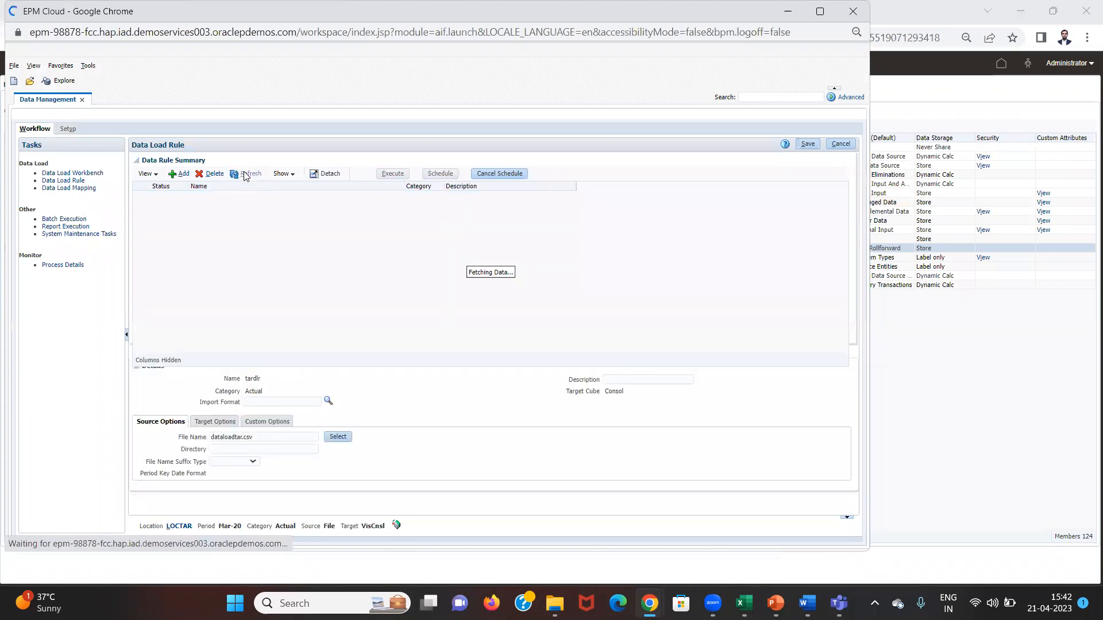
click(246, 173)
click(246, 174)
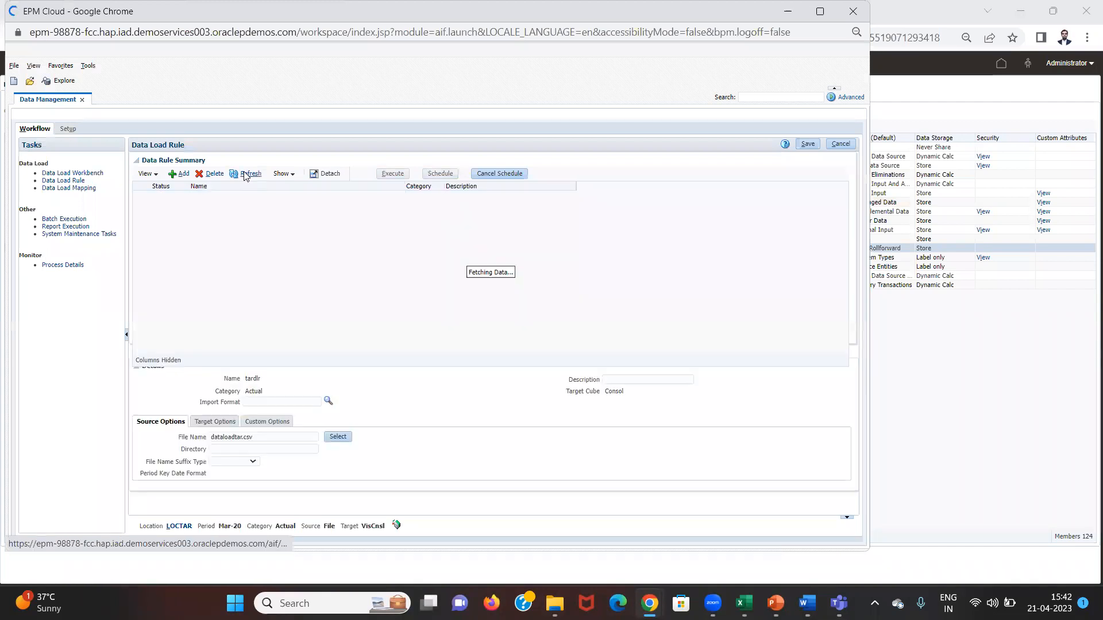
click(246, 176)
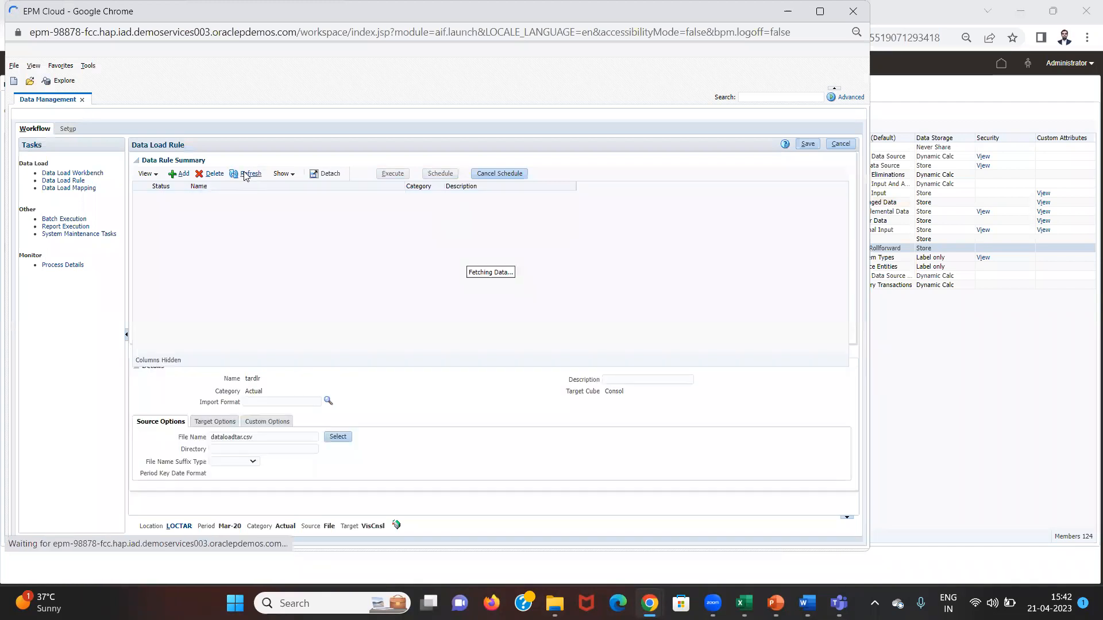
click(246, 176)
click(246, 176)
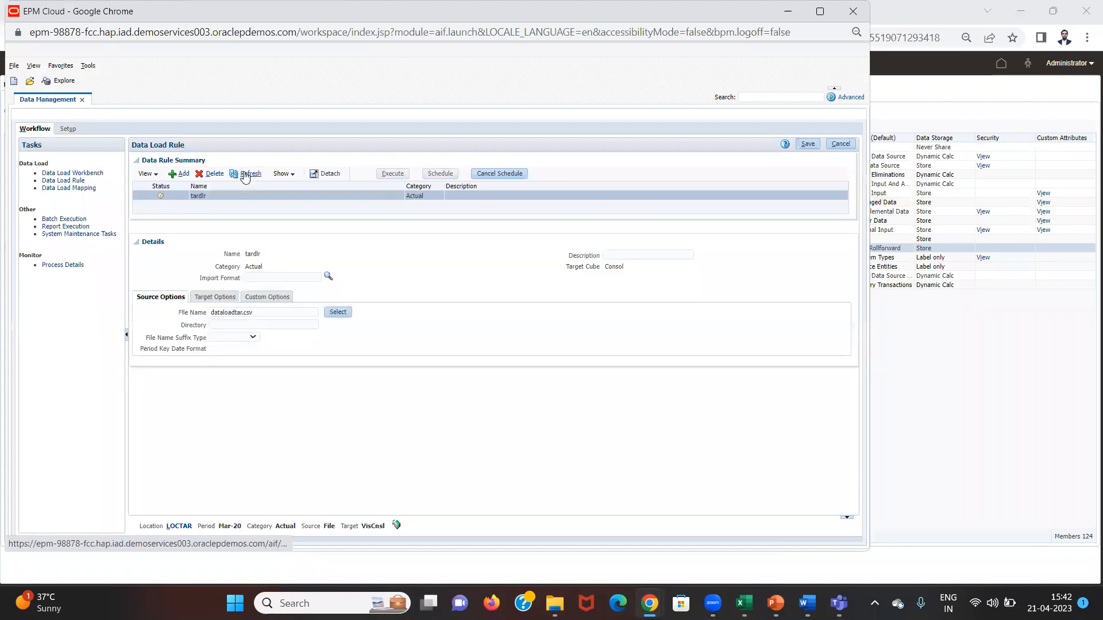
click(246, 175)
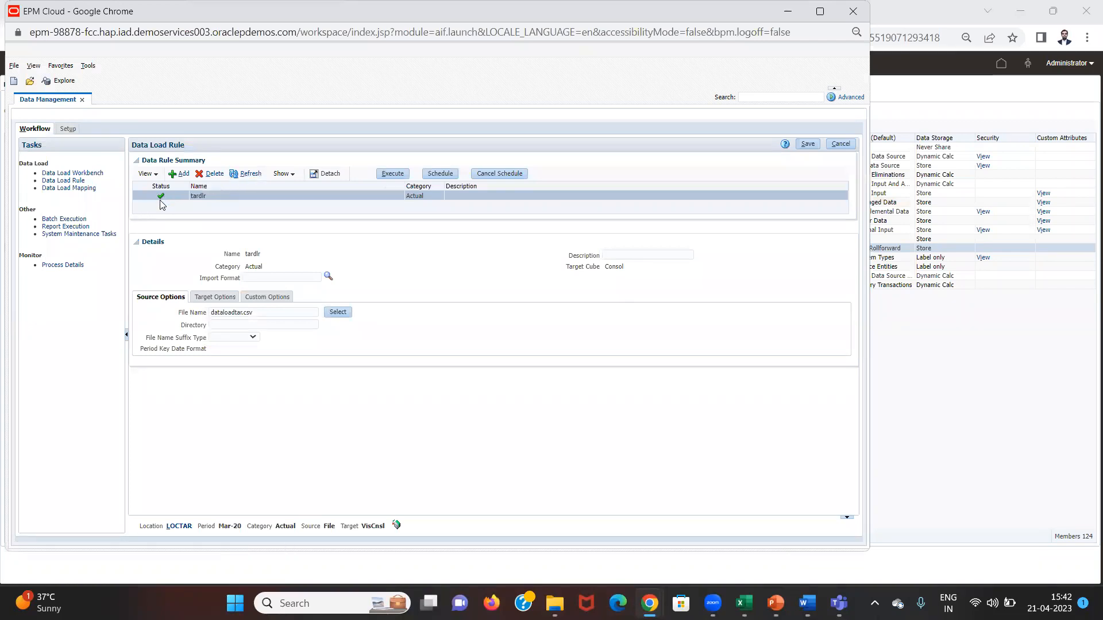
Open the Data Load Workbench and examine the mapped dimensions and amounts of the LOCTAR records.
click(92, 172)
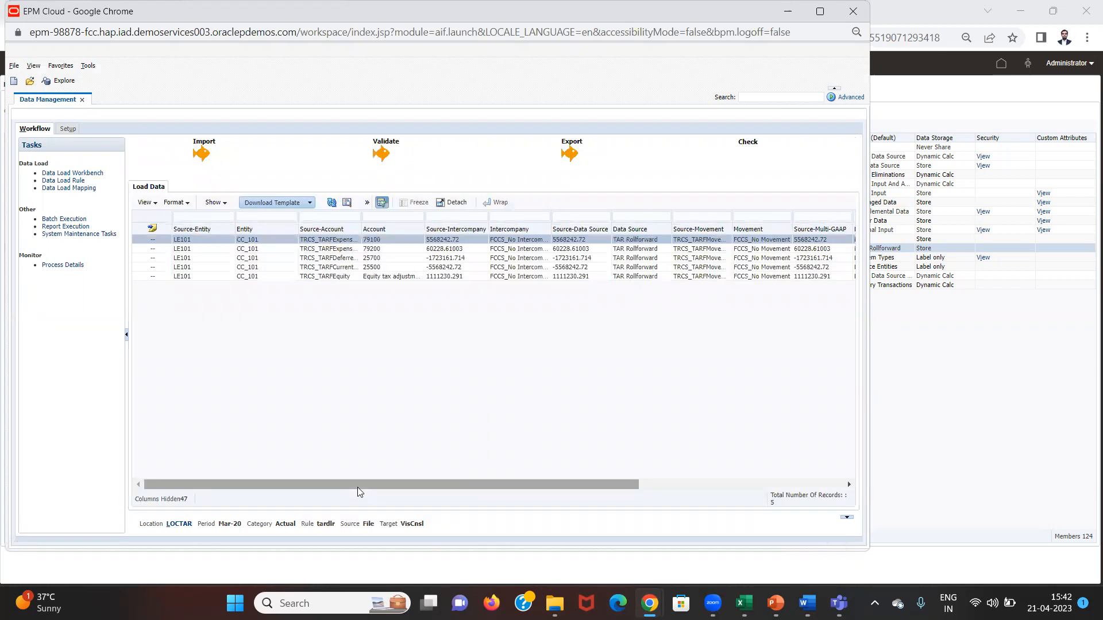
drag(358, 481, 261, 411)
drag(361, 473, 564, 472)
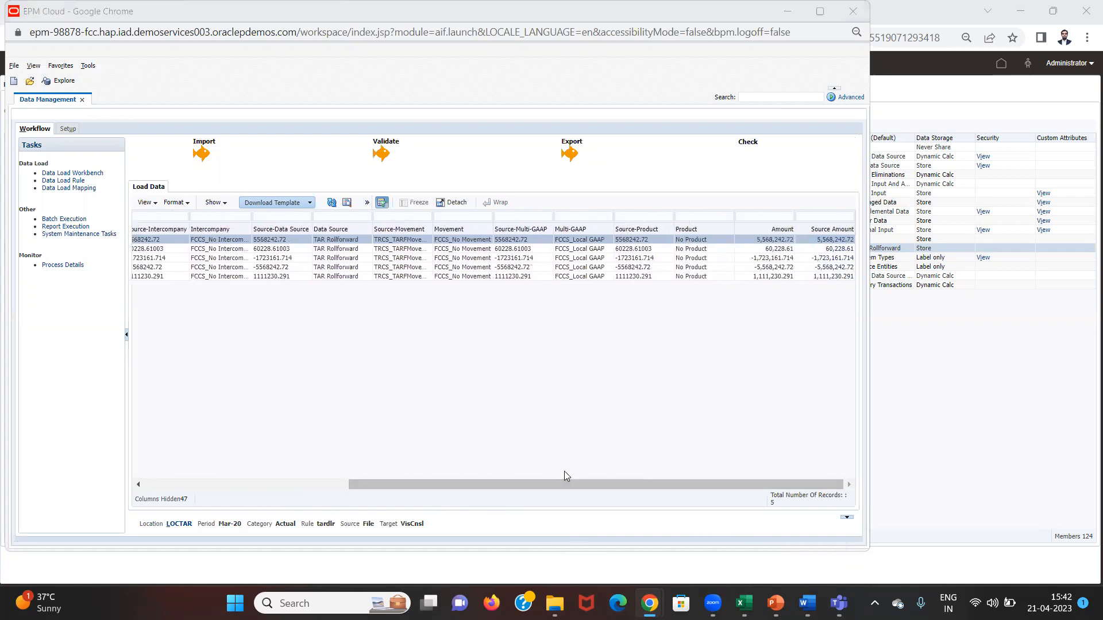
Switch to the dataloadtar workbook in Excel to view the source rows behind the load.
key(alt+Tab)
key(alt+Tab)
key(alt+Tab)
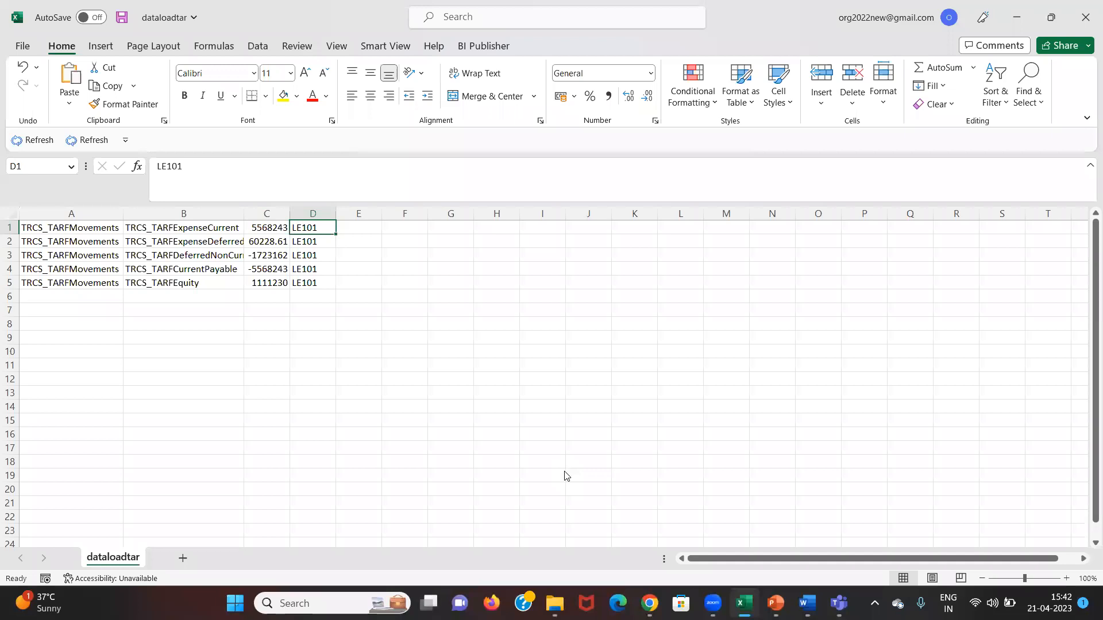
Switch to the TAR ROLLFORWARD DIFFERENTIAL JE TO FCCS workbook and set the grid's year to FY 2020 and period to march.
key(alt+Tab)
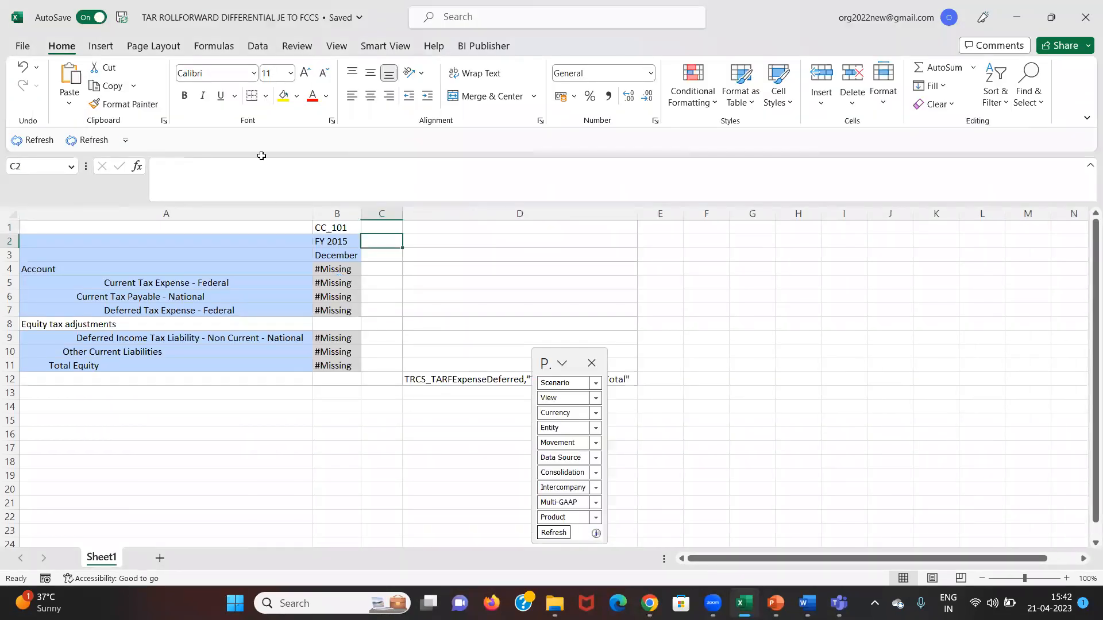
click(326, 244)
key(F2)
key(BackSpace)
key(BackSpace)
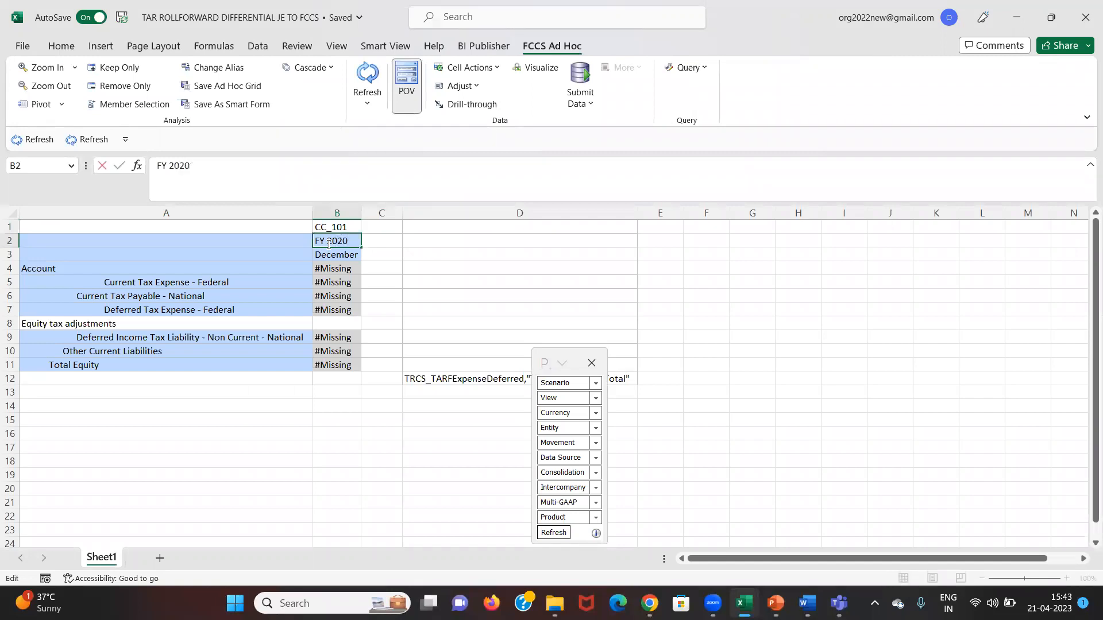
key(Return)
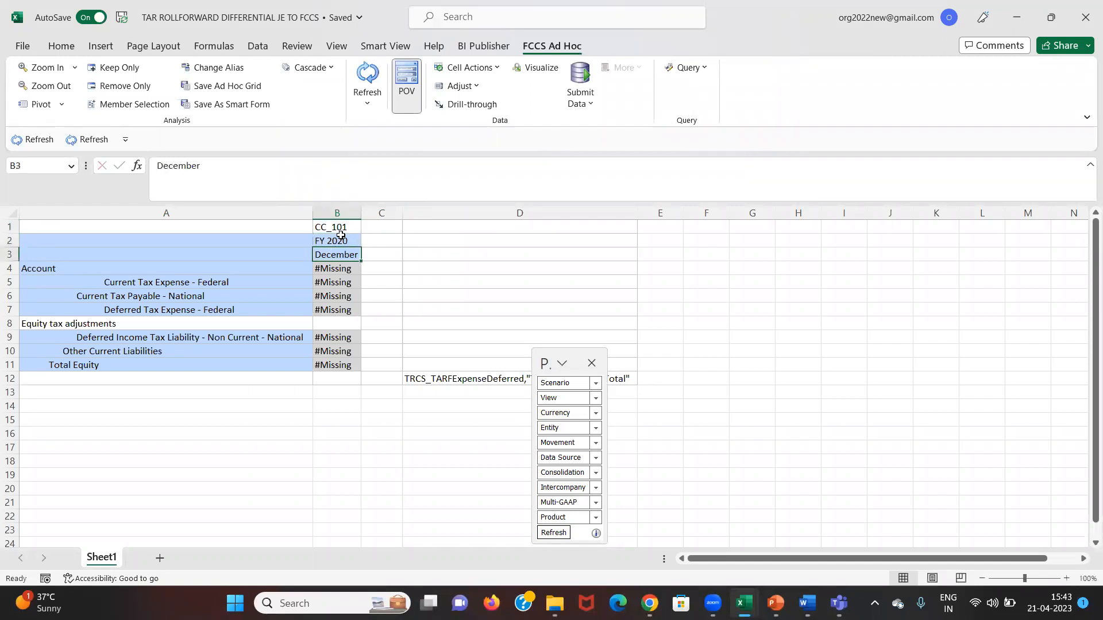
click(340, 231)
key(Down)
key(Down)
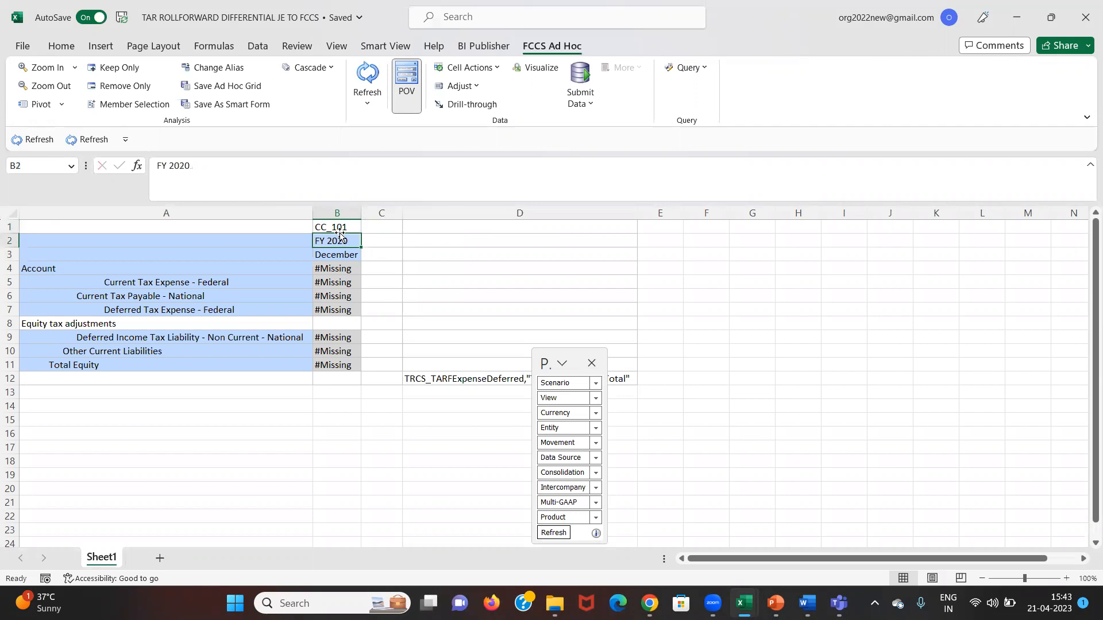
text(march)
key(Return)
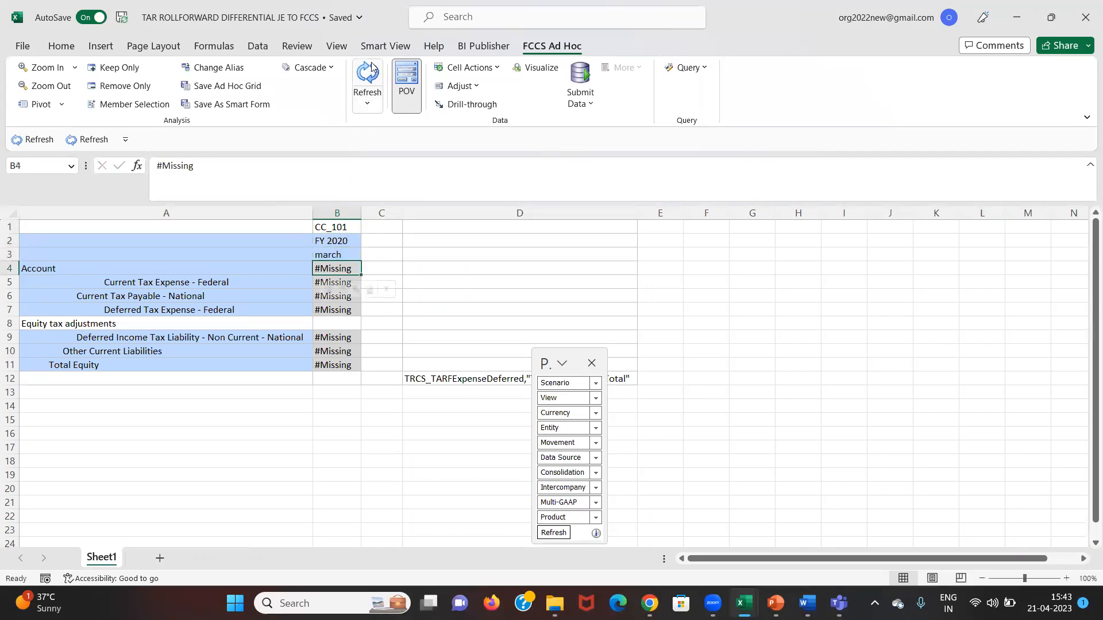
Set the POV scenario to actual, currency to entity Currency and entity to cc_101, try a periodic view, and refresh the grid.
click(581, 383)
text(a)
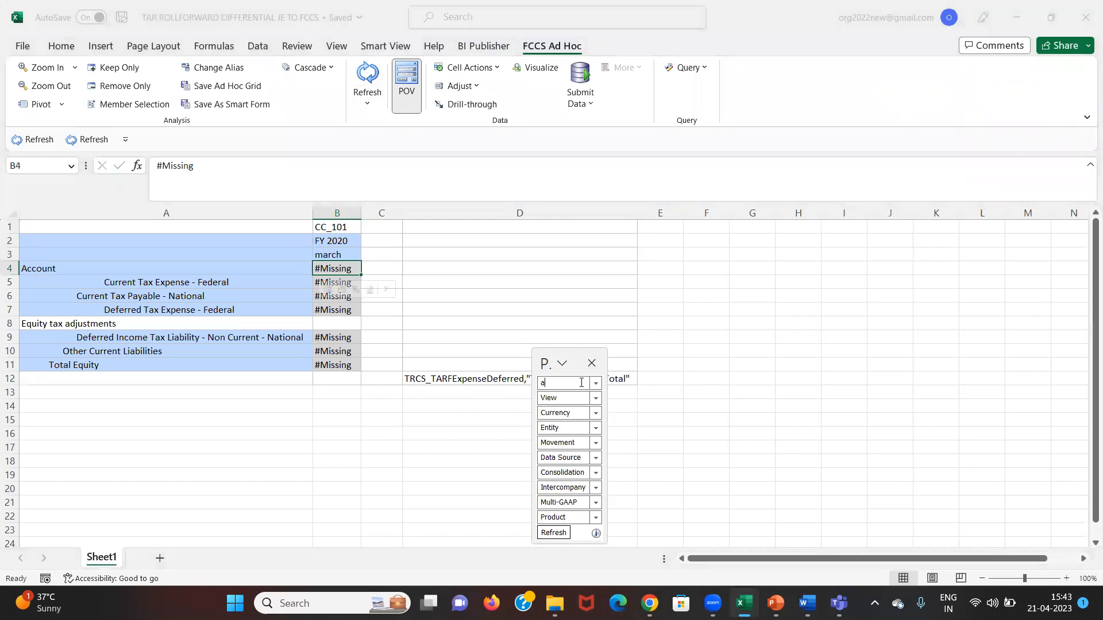
text(ctual)
key(Tab)
text(perioidc)
key(Tab)
text(entity Currency)
key(Tab)
text(c)
key(Tab)
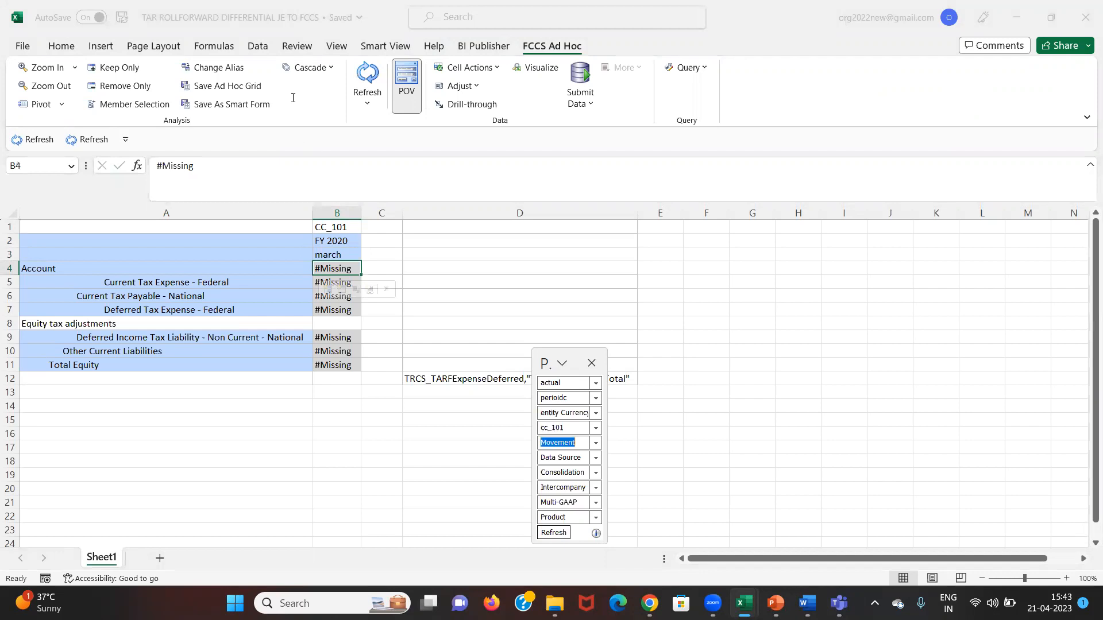
click(366, 66)
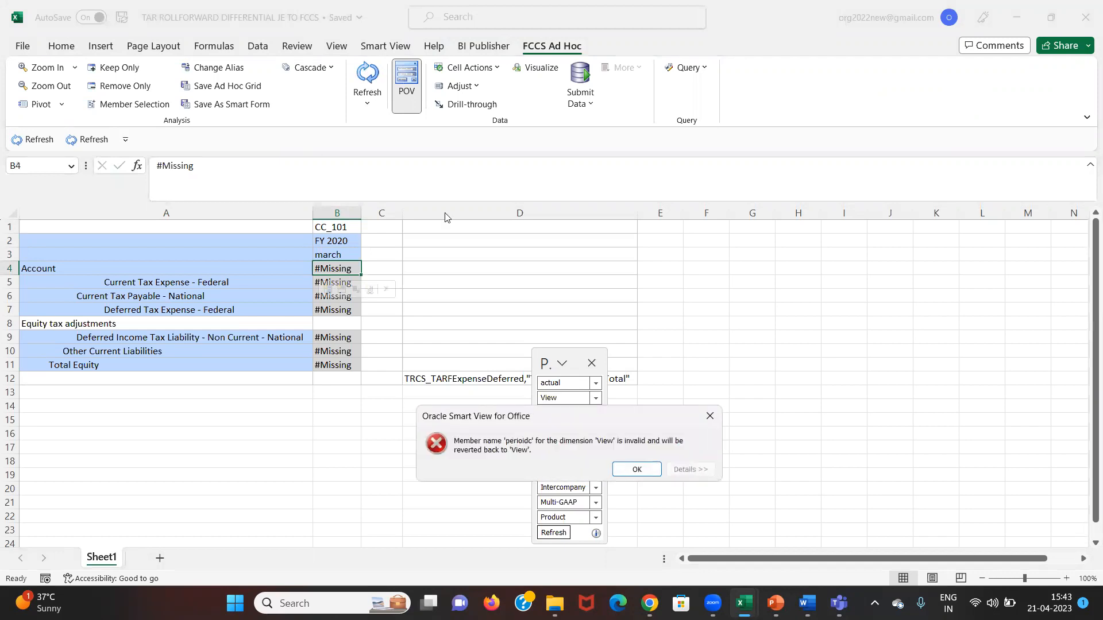
key(Return)
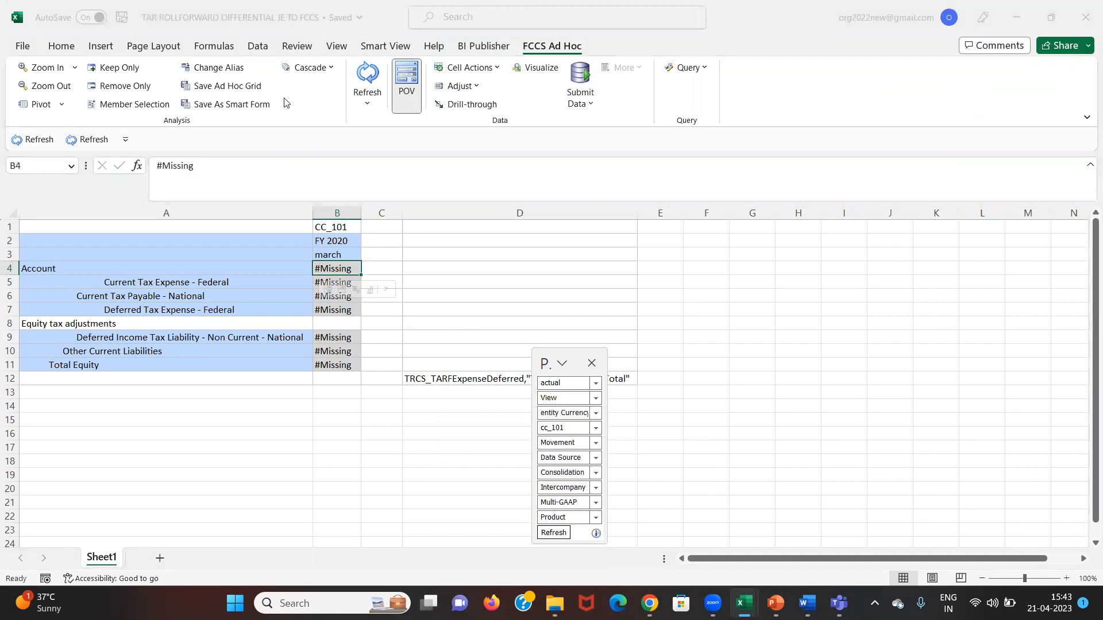
Apply the Default alias table to the ad hoc grid and set its year to FY 2020 and period to march.
click(214, 68)
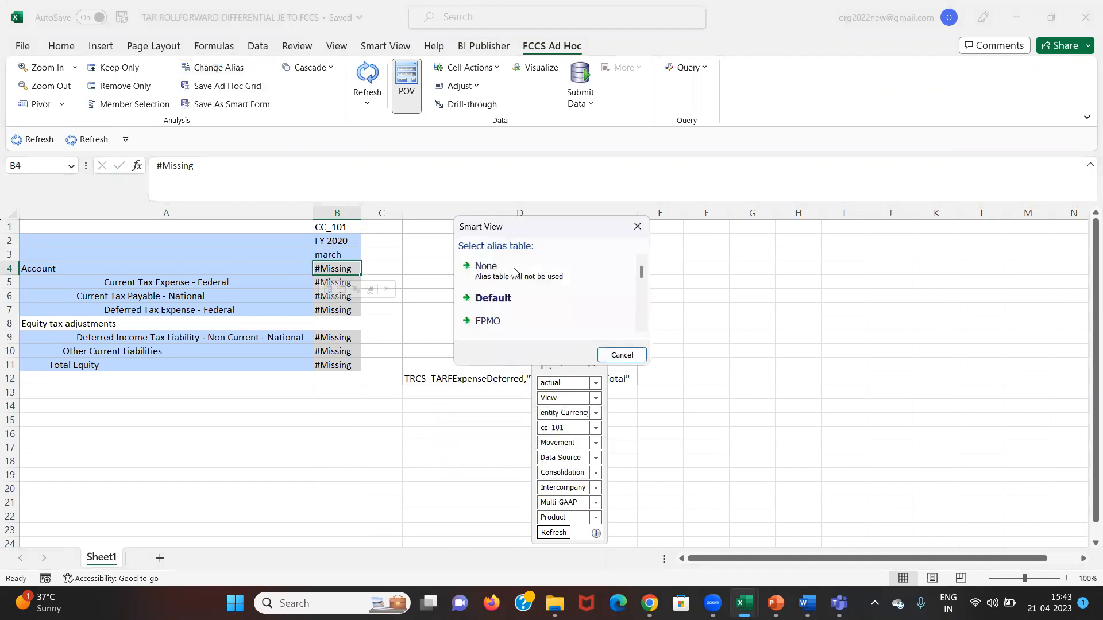
click(542, 301)
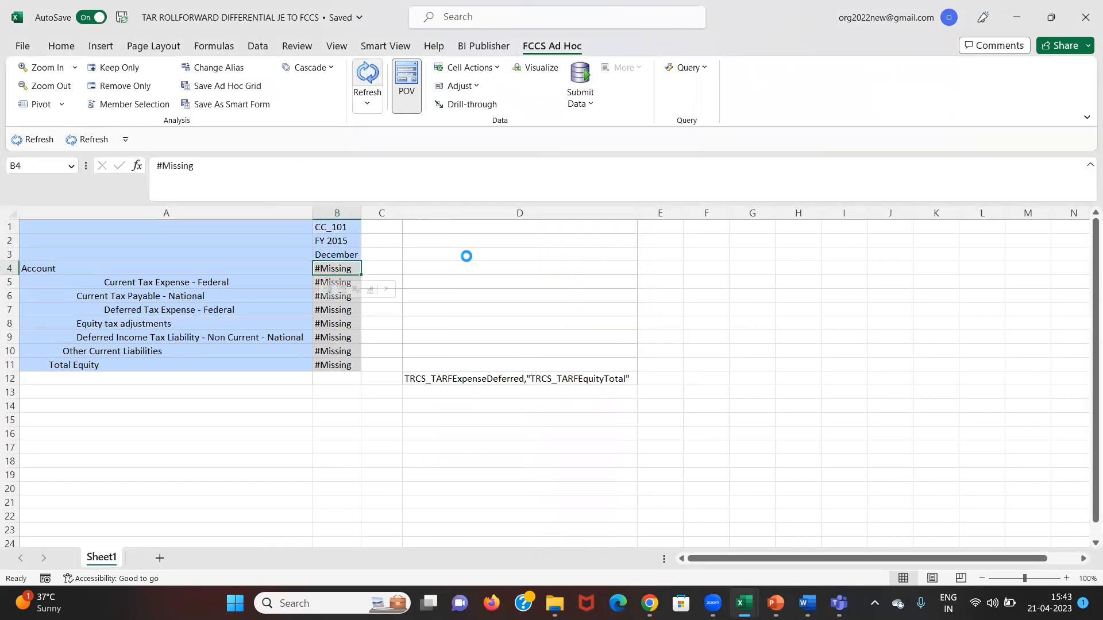
click(333, 240)
key(F2)
key(BackSpace)
key(BackSpace)
key(Return)
text(march)
key(Return)
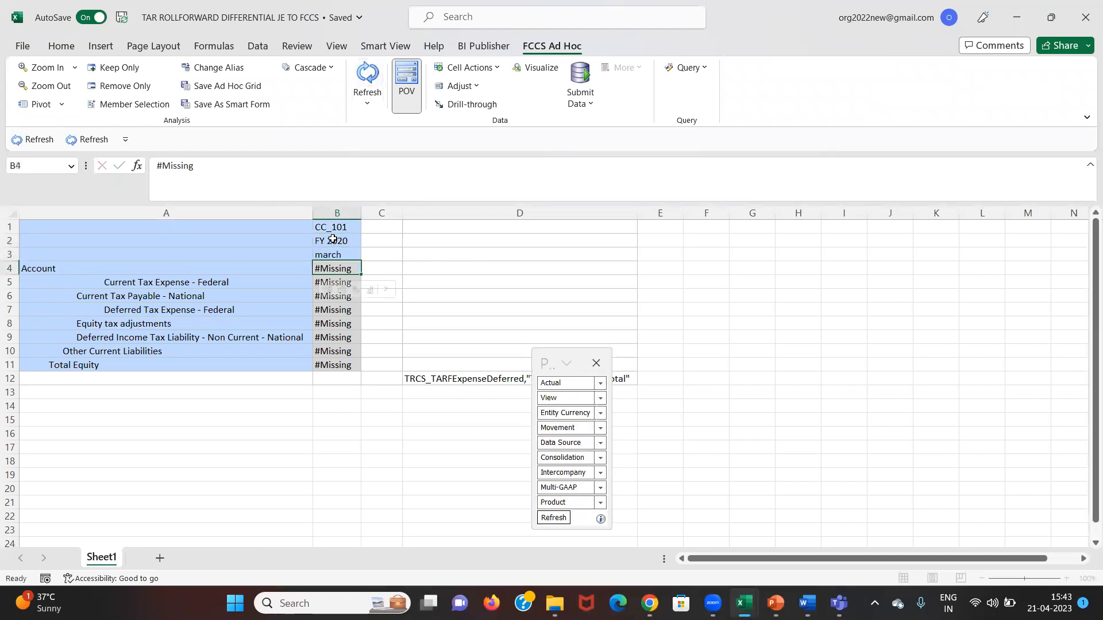
Enter periodic as the POV view and no Movement as the POV movement.
click(570, 397)
text(periodic)
key(Tab)
key(Tab)
key(Home)
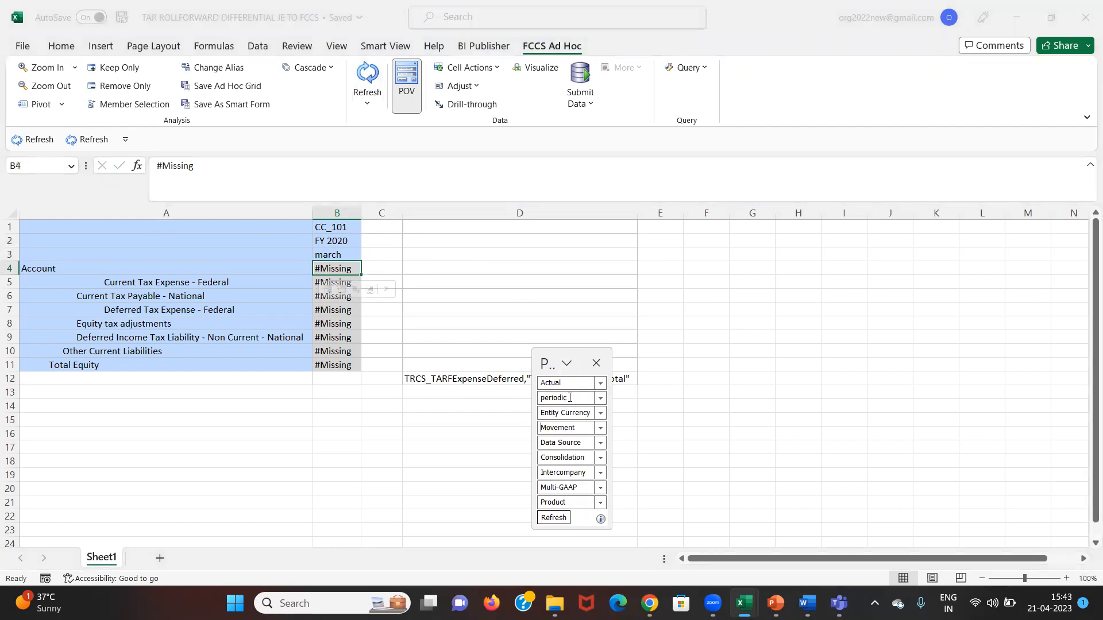
text(no)
key(Tab)
key(Home)
Search the Data Source members for tar and set the POV data source to TAR Rollforward.
click(600, 443)
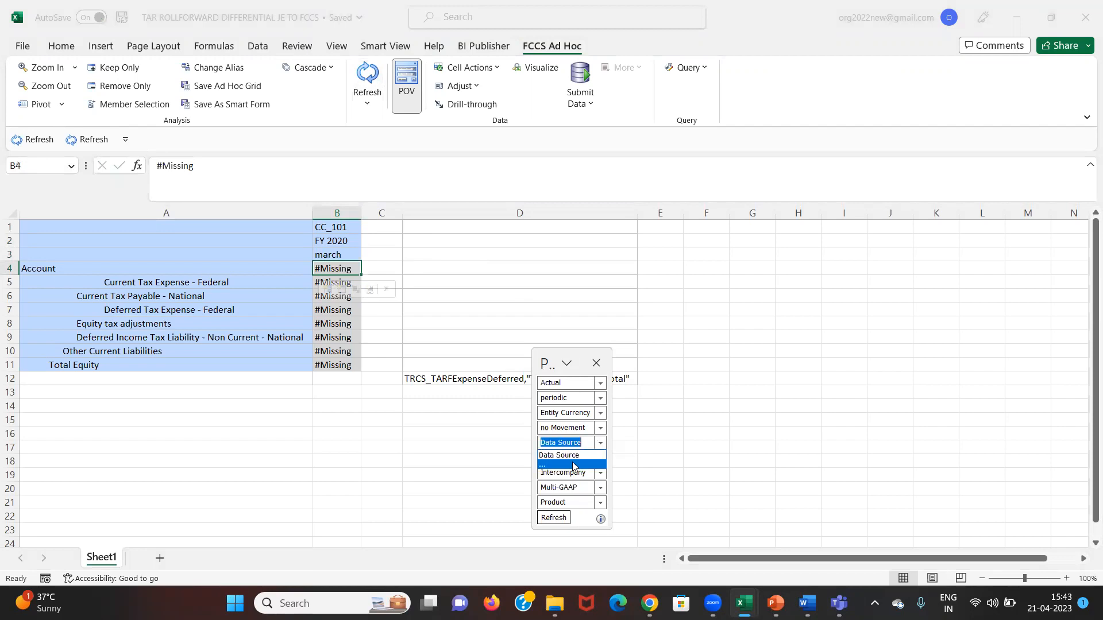
click(570, 463)
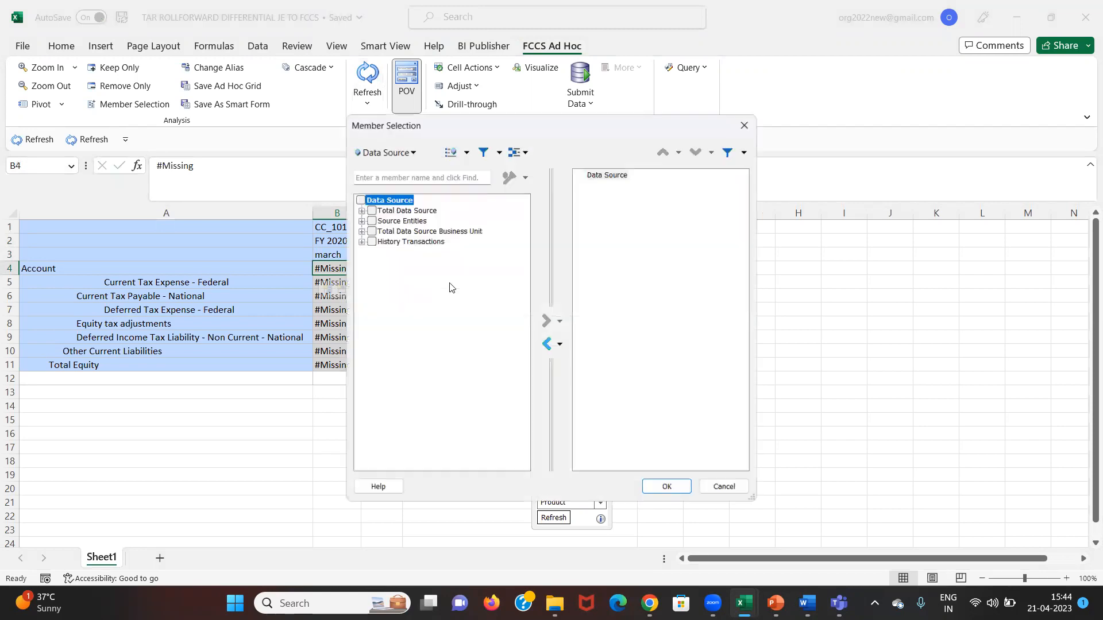
click(392, 178)
text(tar)
key(Return)
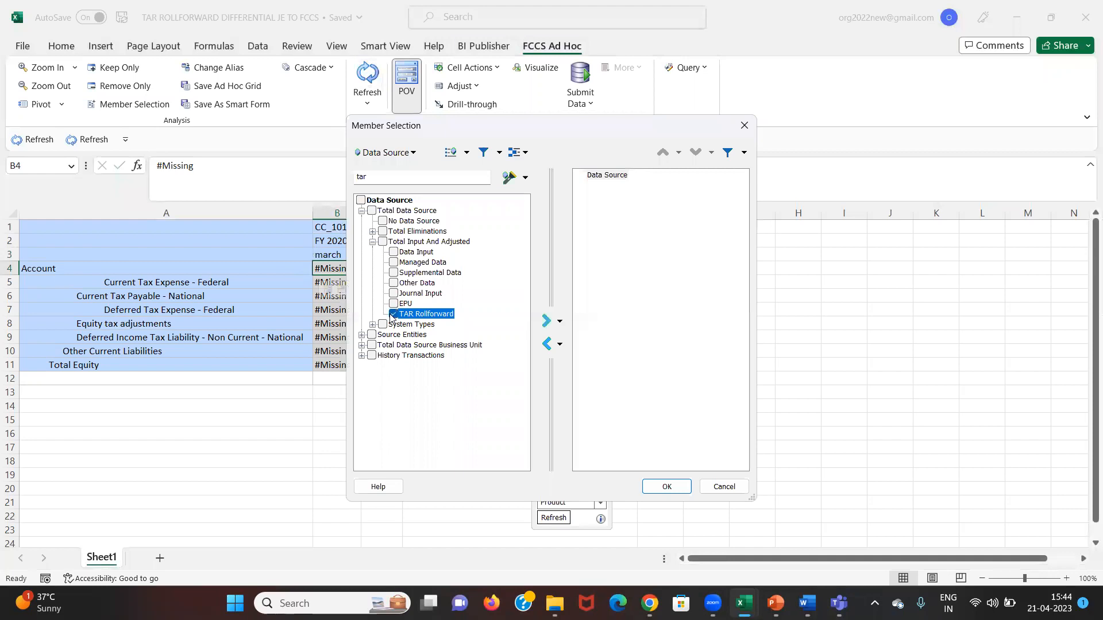
click(547, 320)
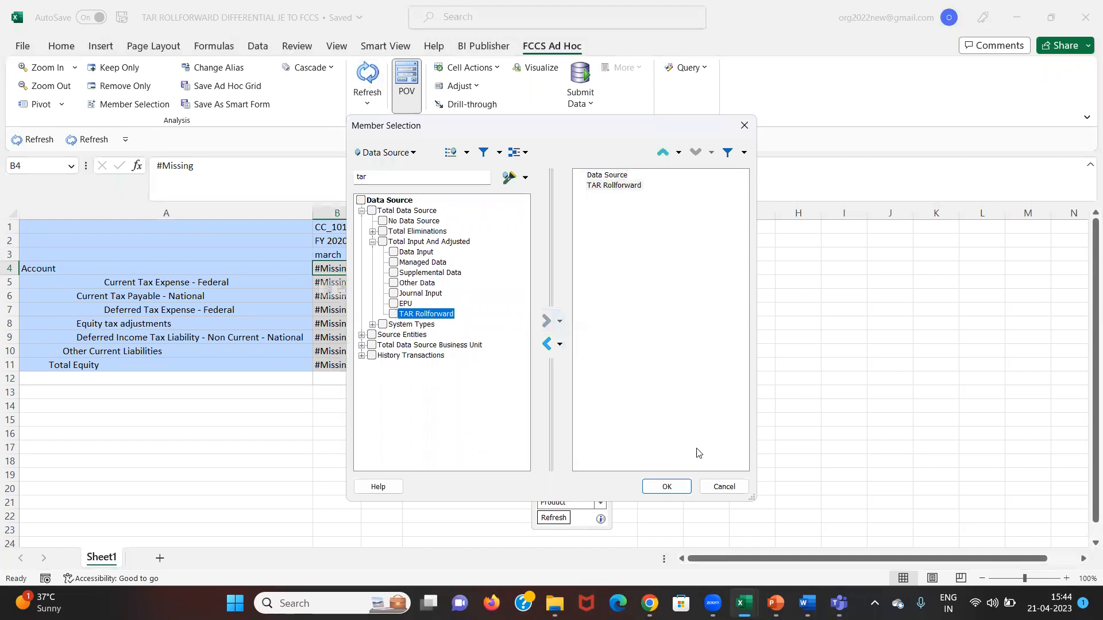
click(666, 486)
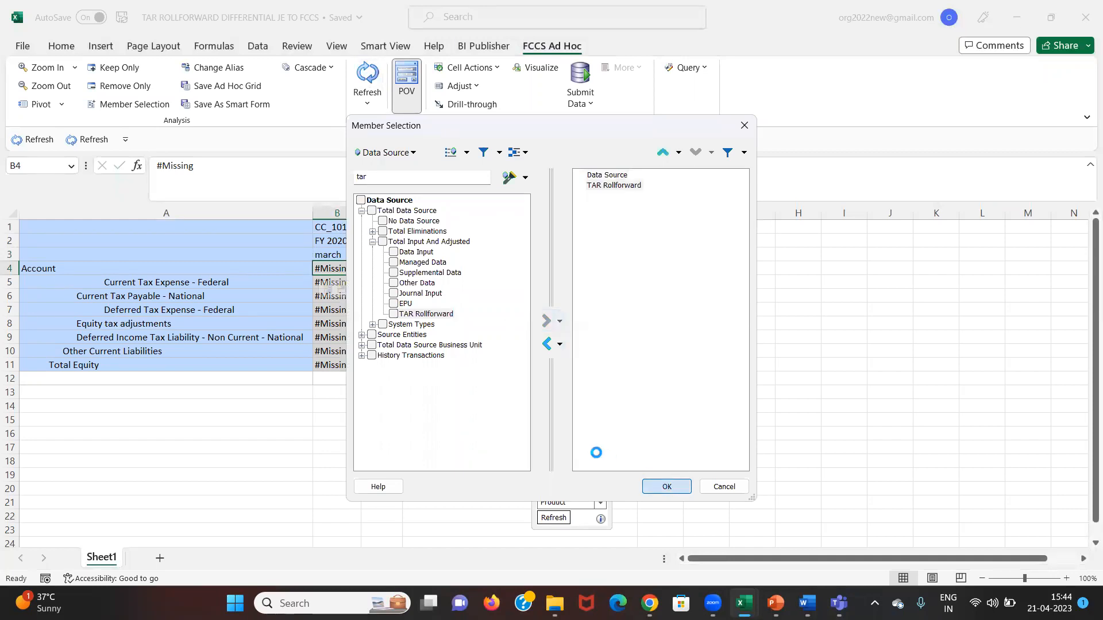
click(601, 446)
click(583, 463)
Set the POV to Entity Input consolidation, No Intercompany, Local GAAP and No Product, and refresh the grid.
click(592, 458)
text(entity inpo)
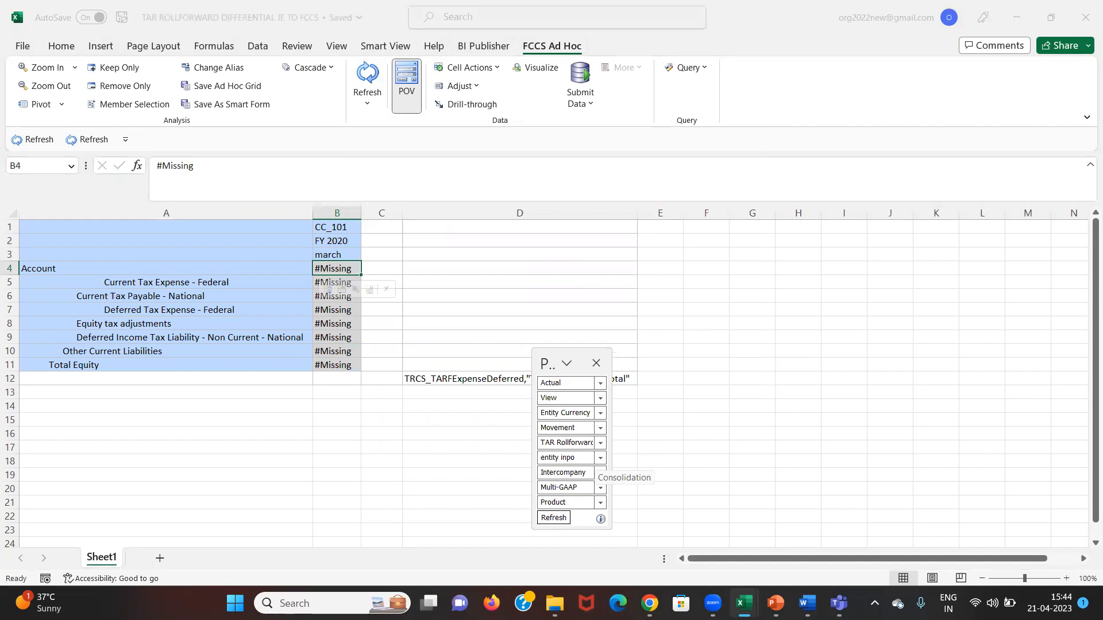
key(BackSpace)
text(ut)
key(Tab)
key(Home)
text(no)
key(Tab)
key(Home)
key(shift+Home)
text(local)
key(Tab)
key(Home)
text(no)
click(554, 518)
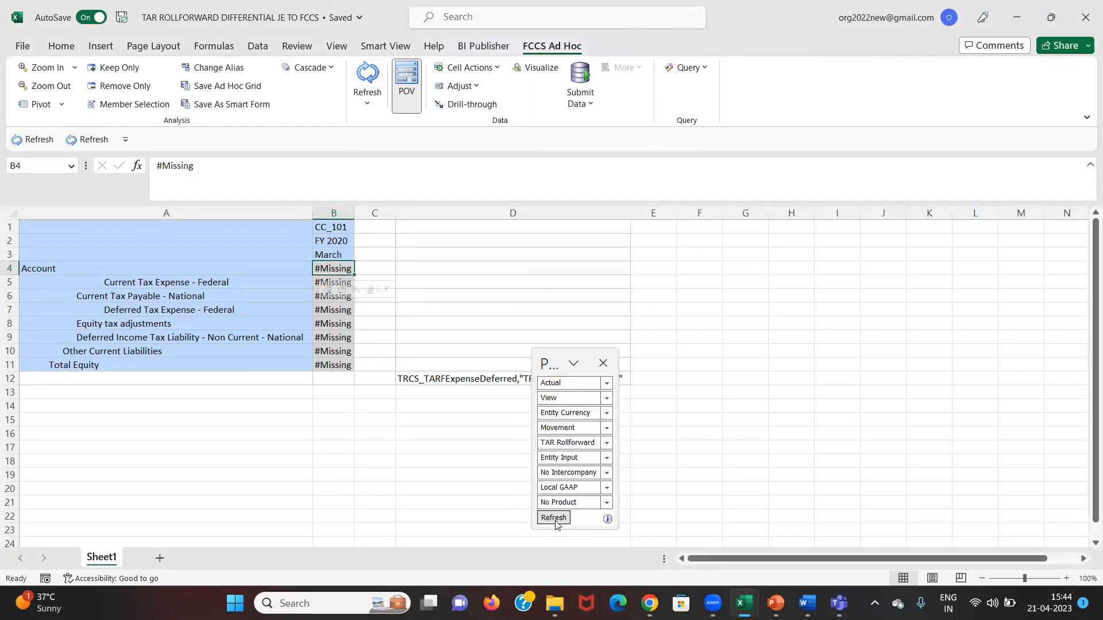
Set the POV movement to No Movement and refresh the grid.
key(Up)
key(Up)
key(Up)
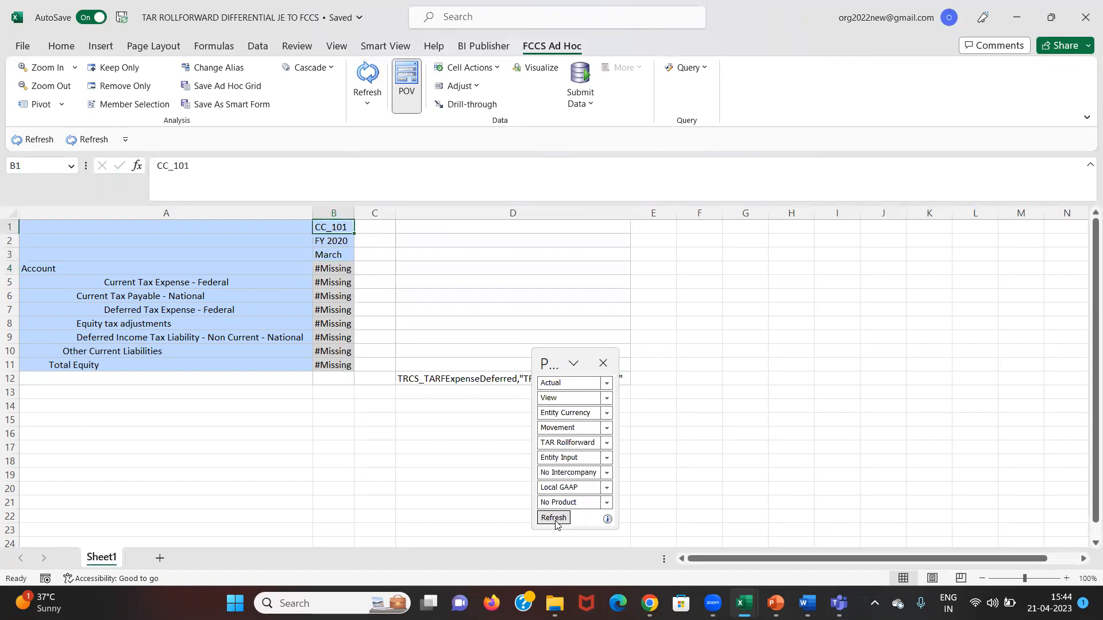
click(582, 429)
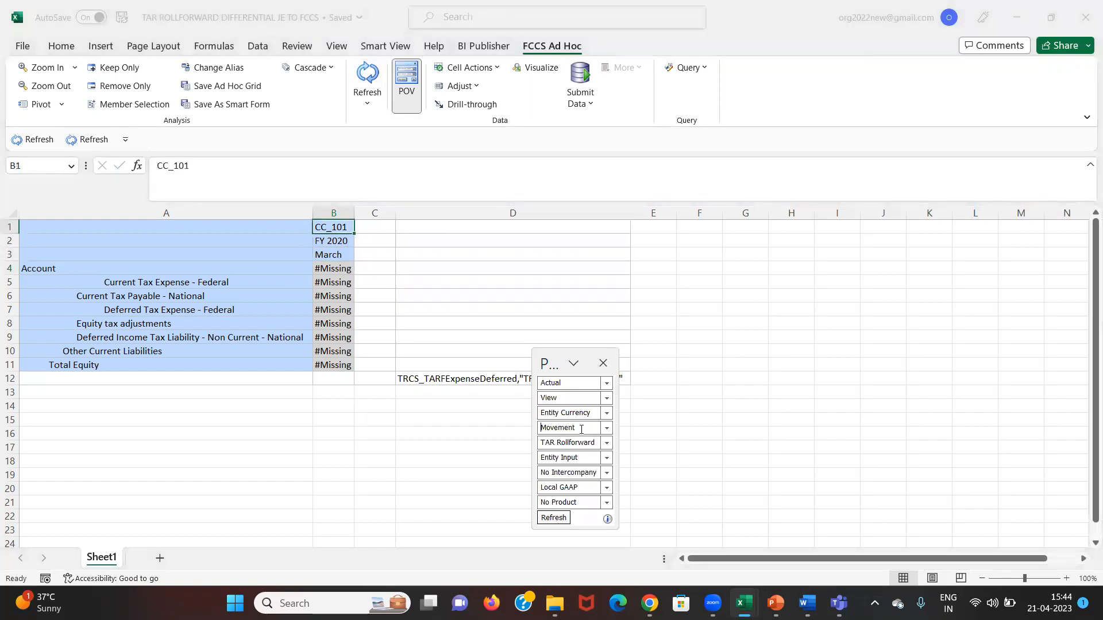
text(no)
click(553, 517)
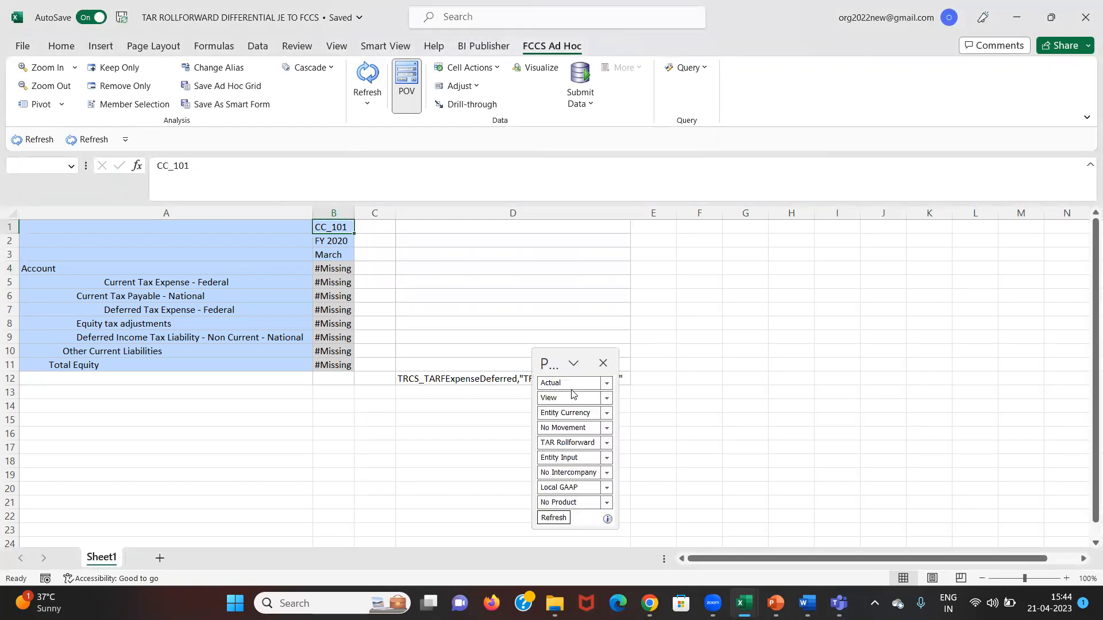
click(572, 396)
text(perioidc)
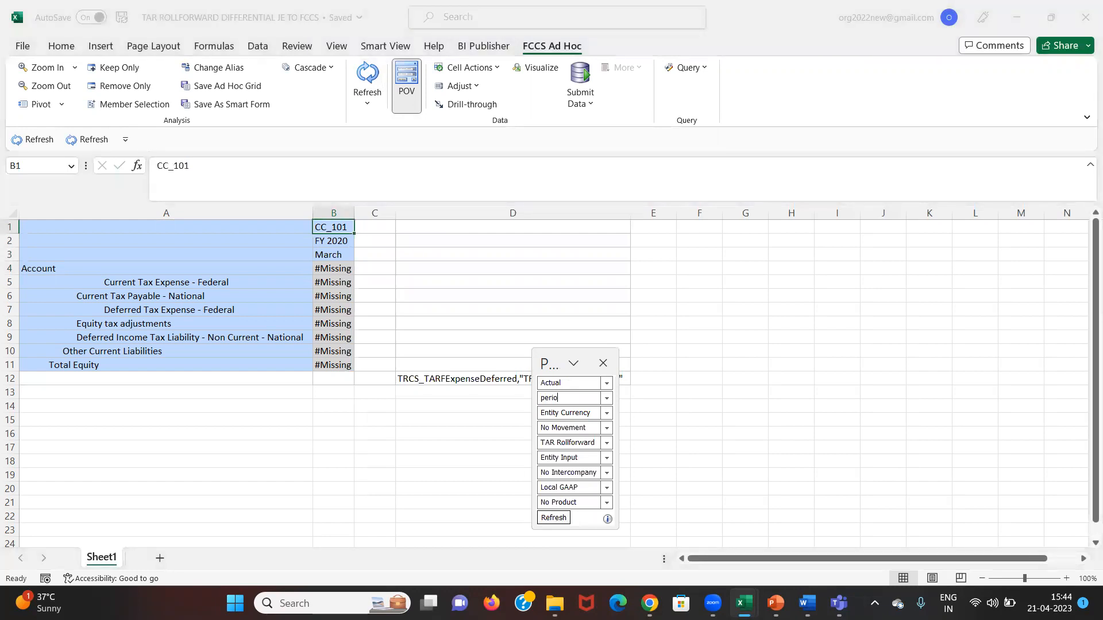
click(554, 518)
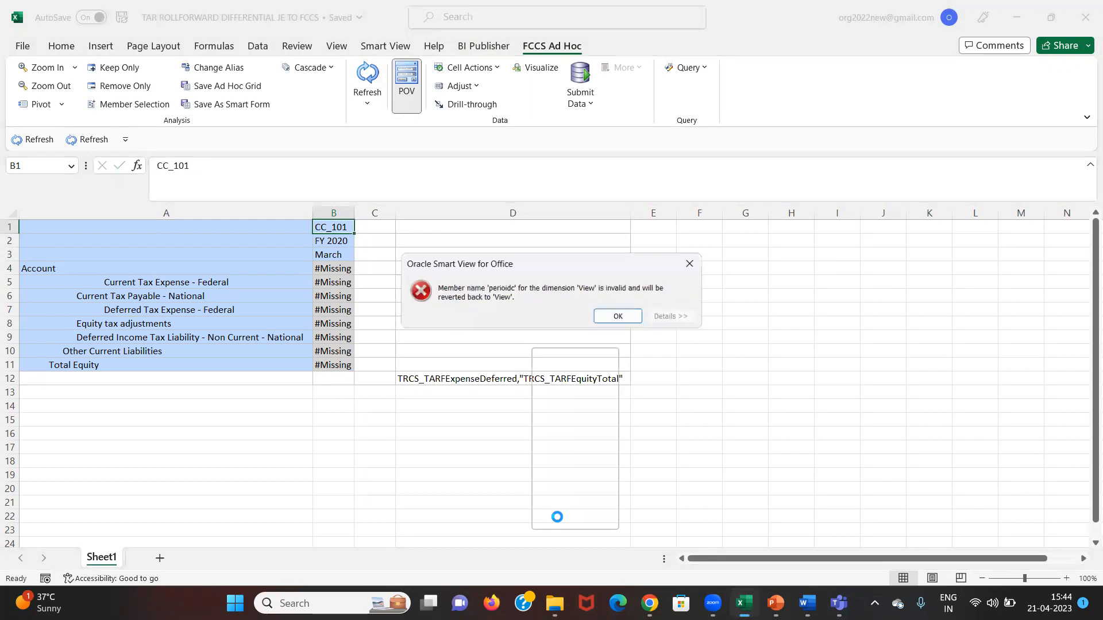
click(626, 316)
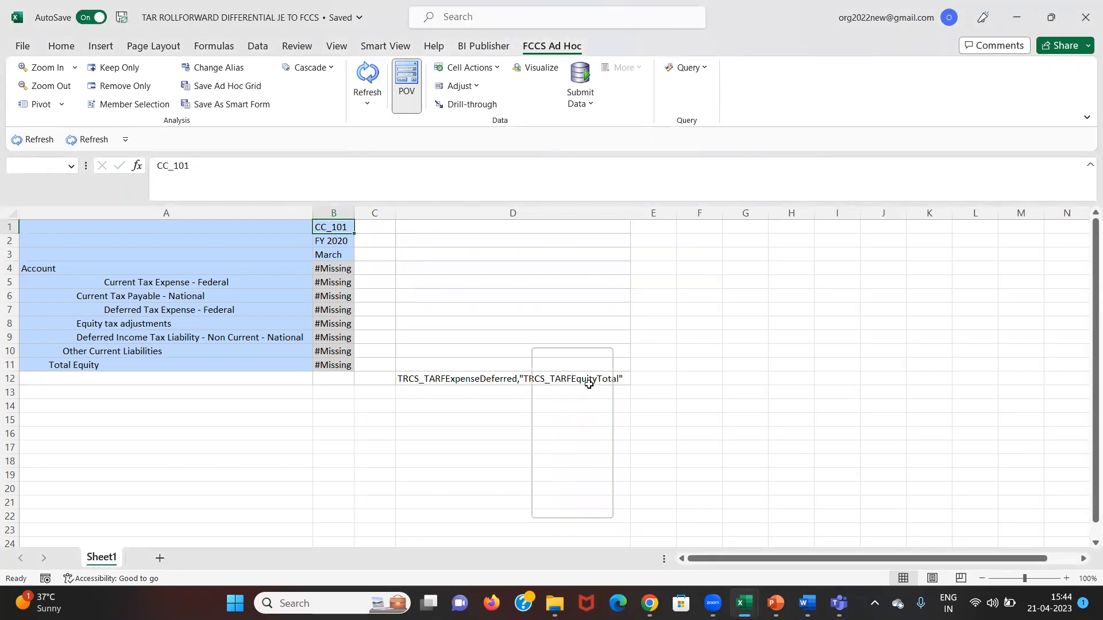
Set the POV view to Periodic and refresh the grid to retrieve the loaded data.
click(586, 395)
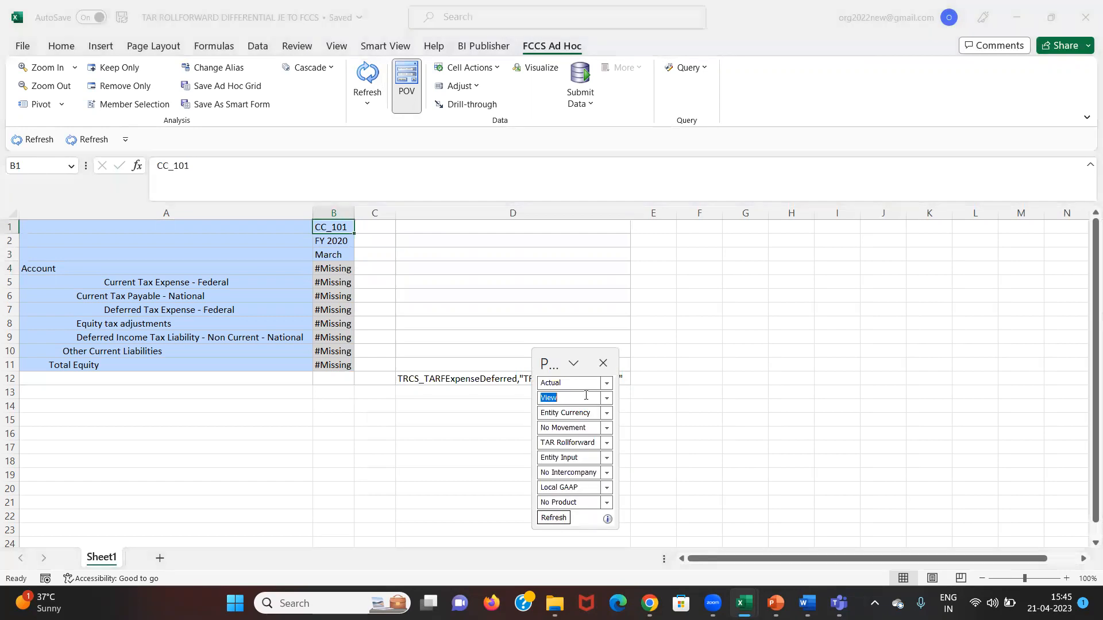
text(periodic)
click(558, 519)
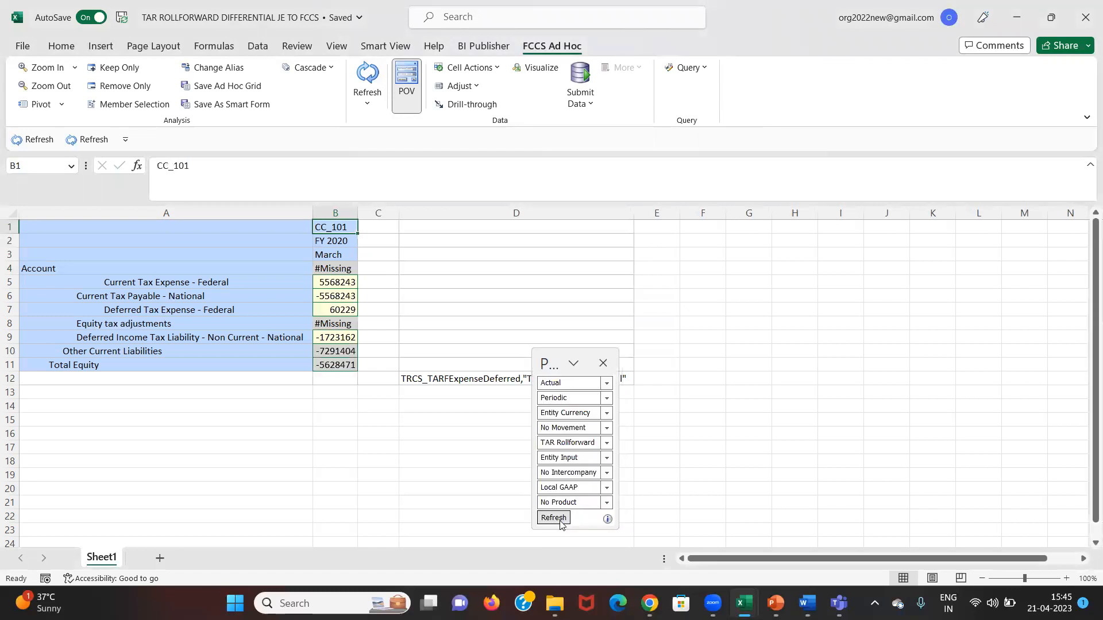
Examine the retrieved tax account amounts for CC_101, FY 2020, March against the grid's account and header members.
click(362, 353)
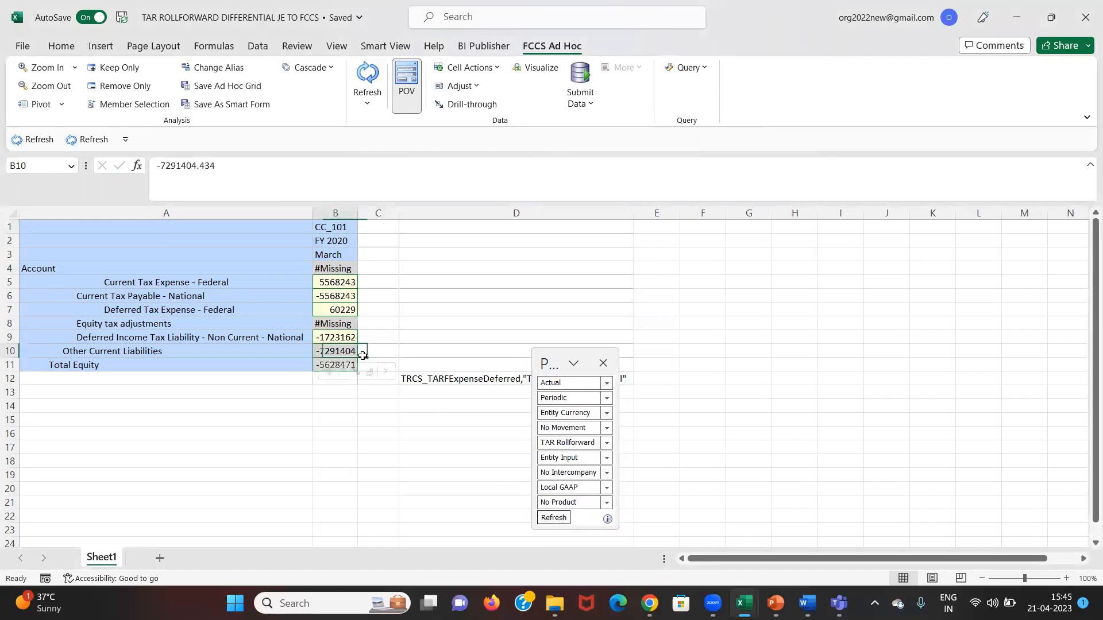
key(Left)
key(Up)
key(Up)
key(Up)
key(Up)
key(Up)
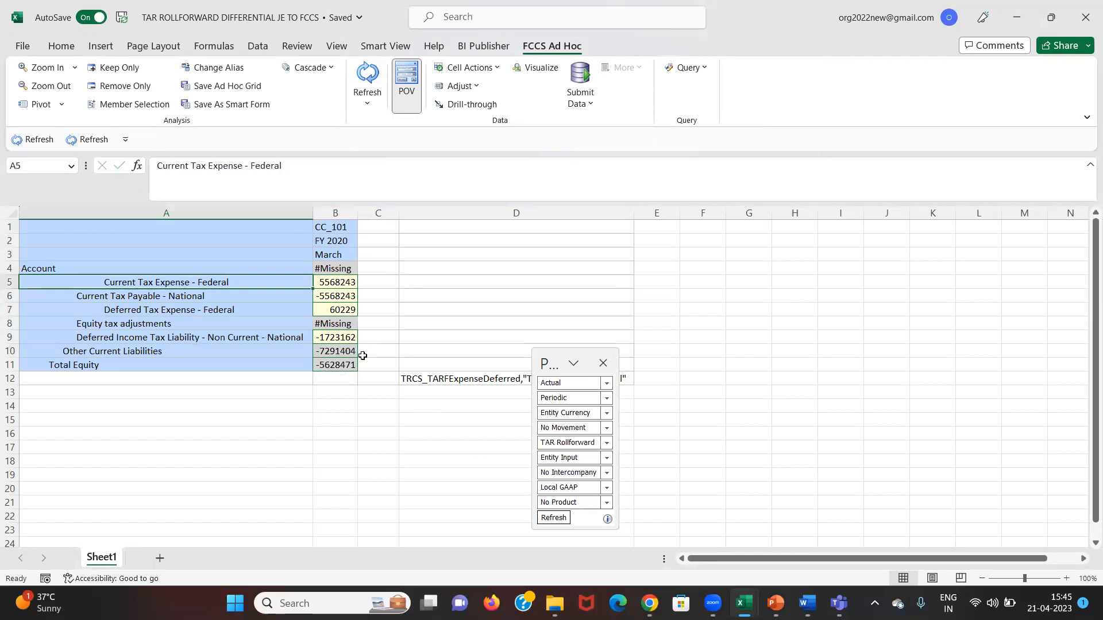
key(Up)
key(Up)
key(Up)
key(Up)
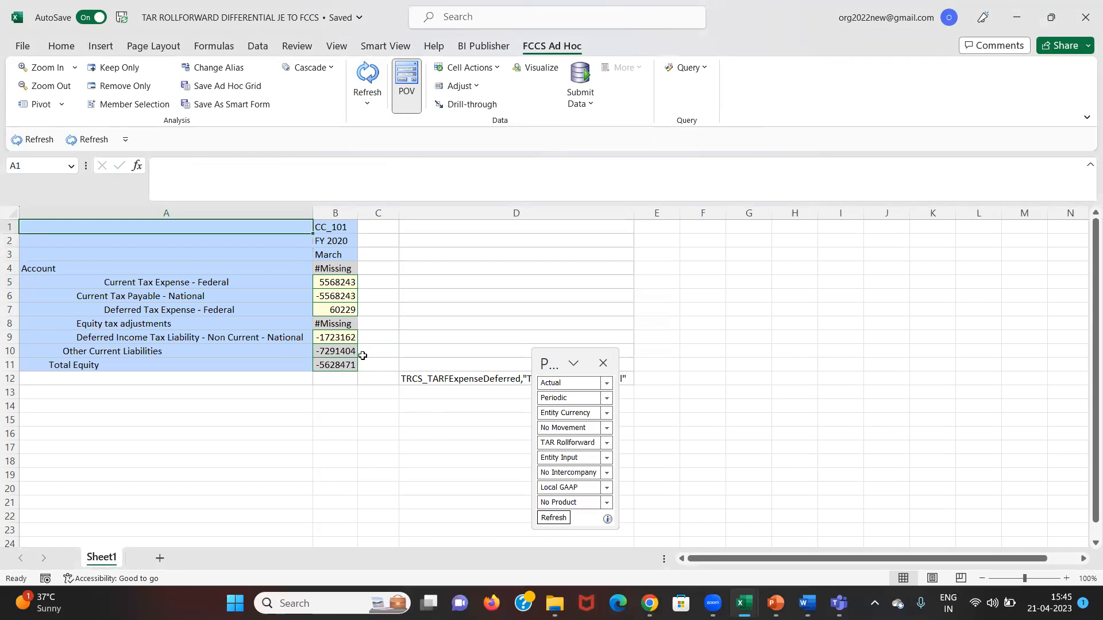
key(Right)
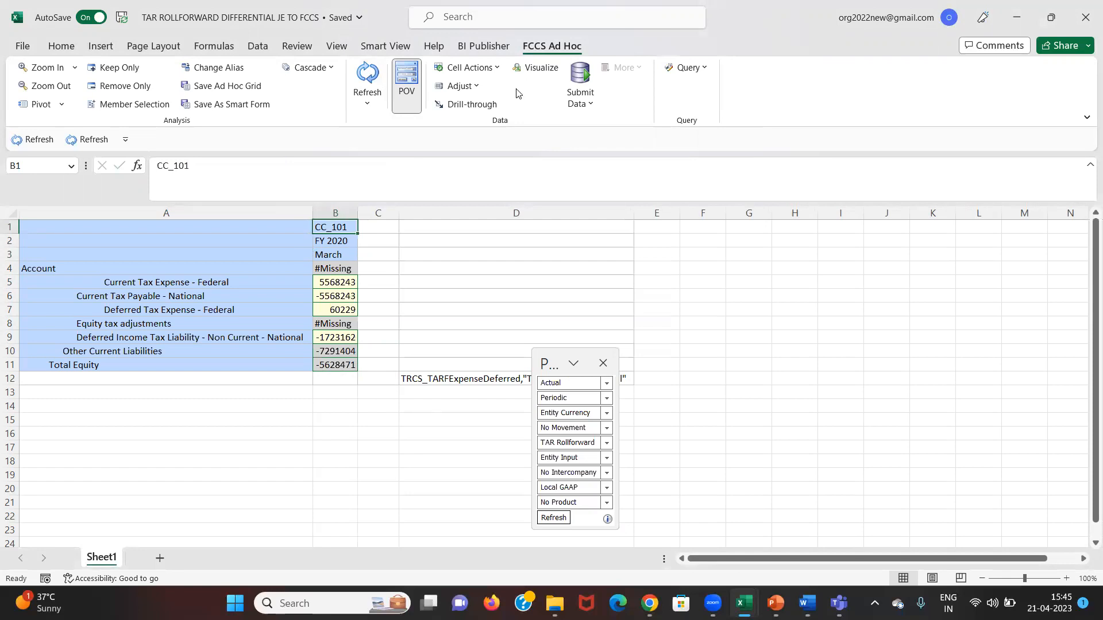
key(alt+Tab)
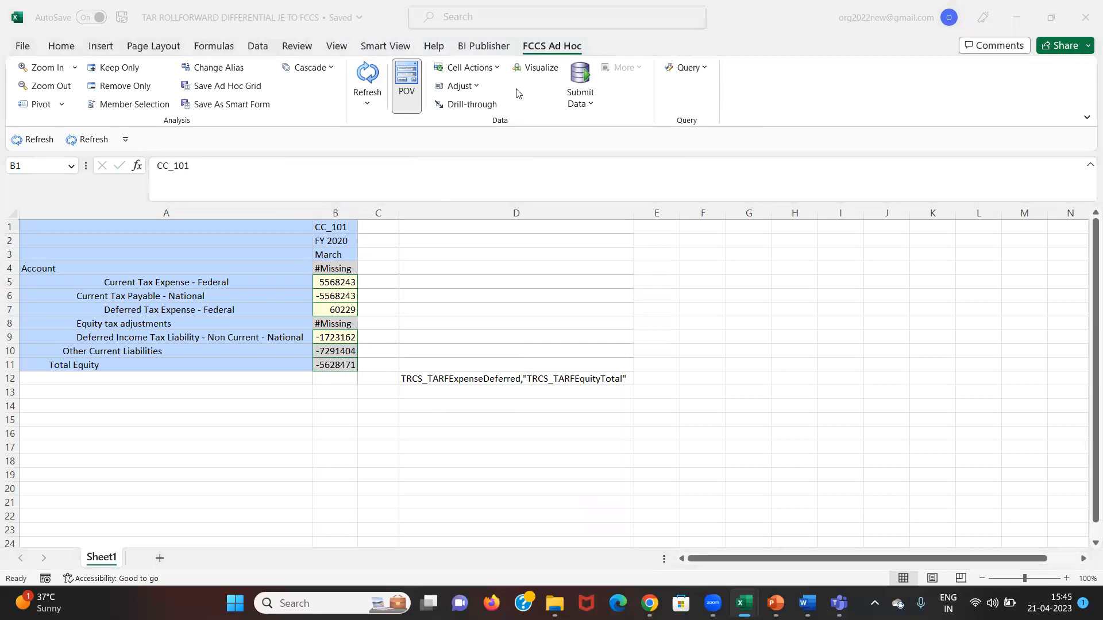